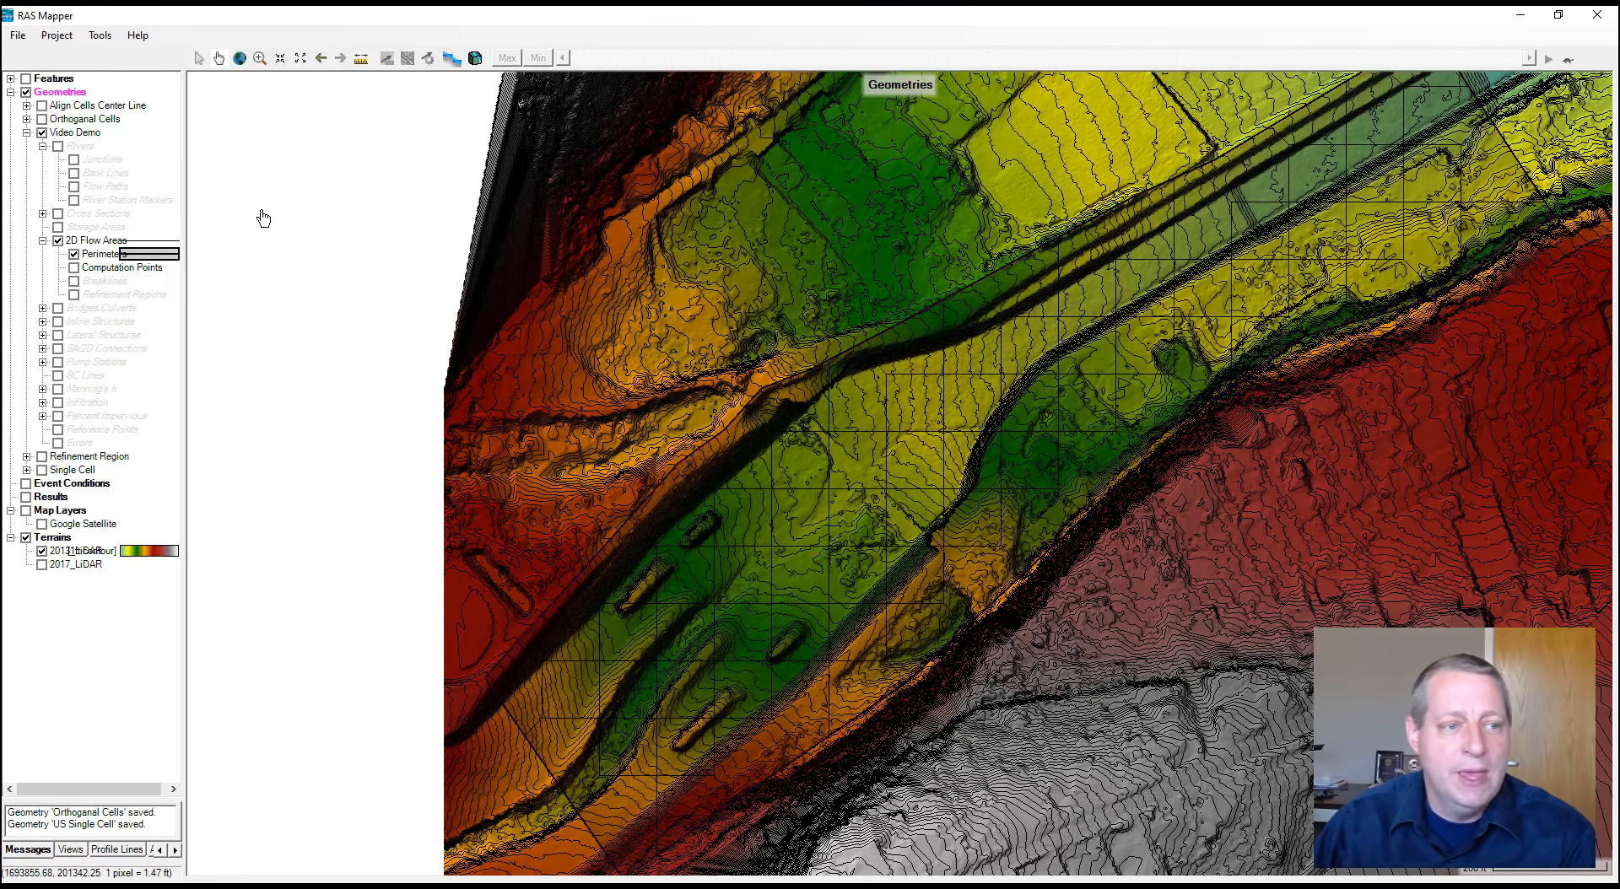
Start editing the Perimeters layer of the Video Demo geometry and open the 2D area properties for Debris Basin
right_click(94, 241)
left_click(452, 297)
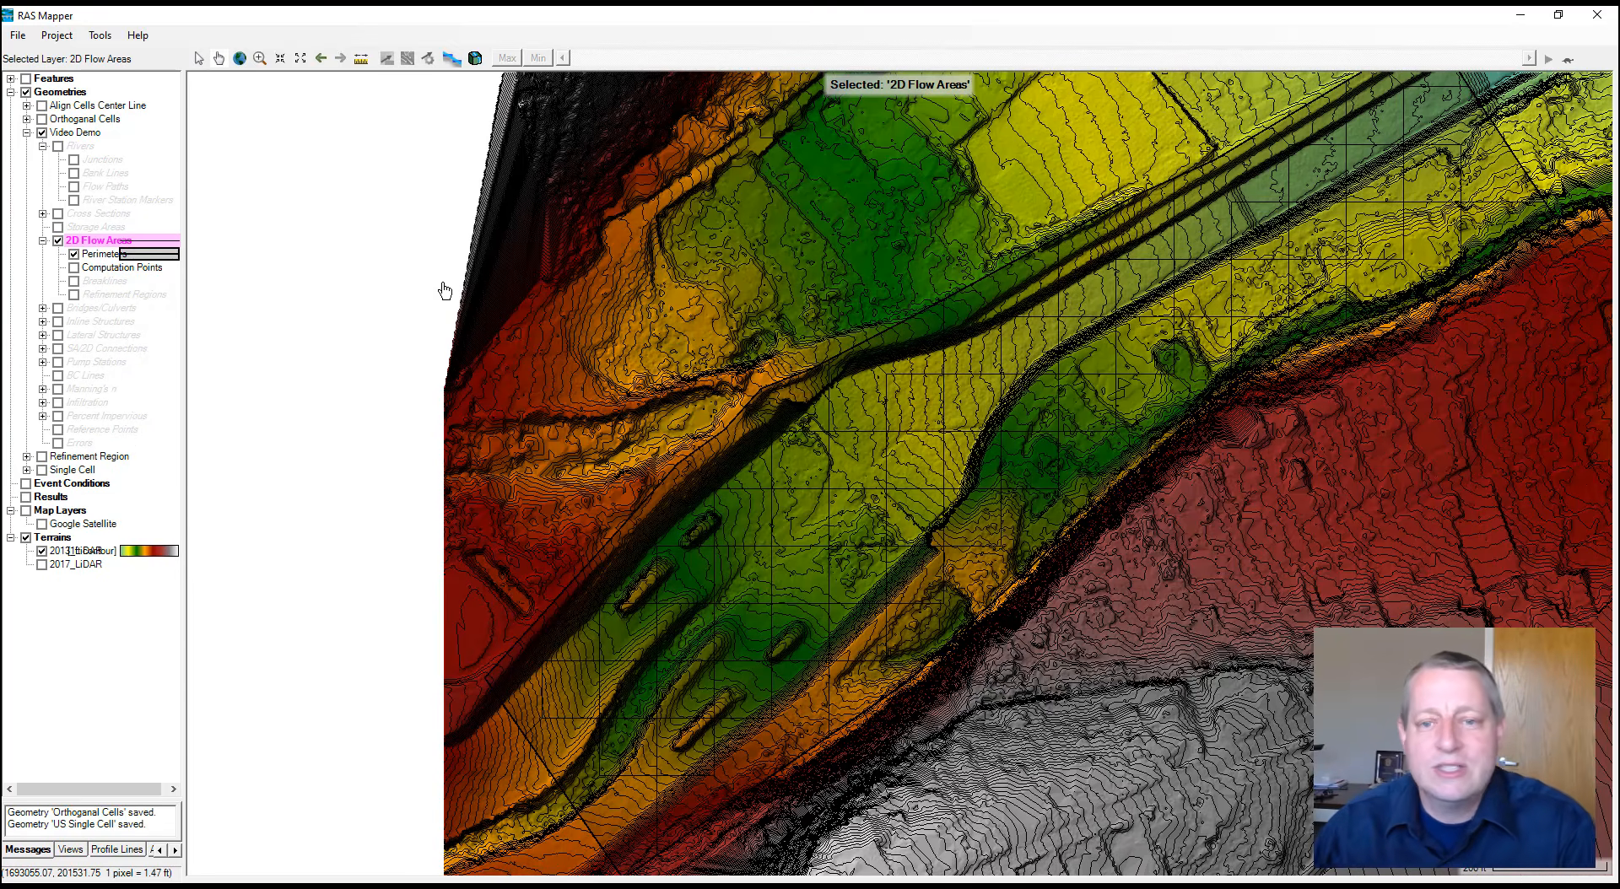
right_click(88, 254)
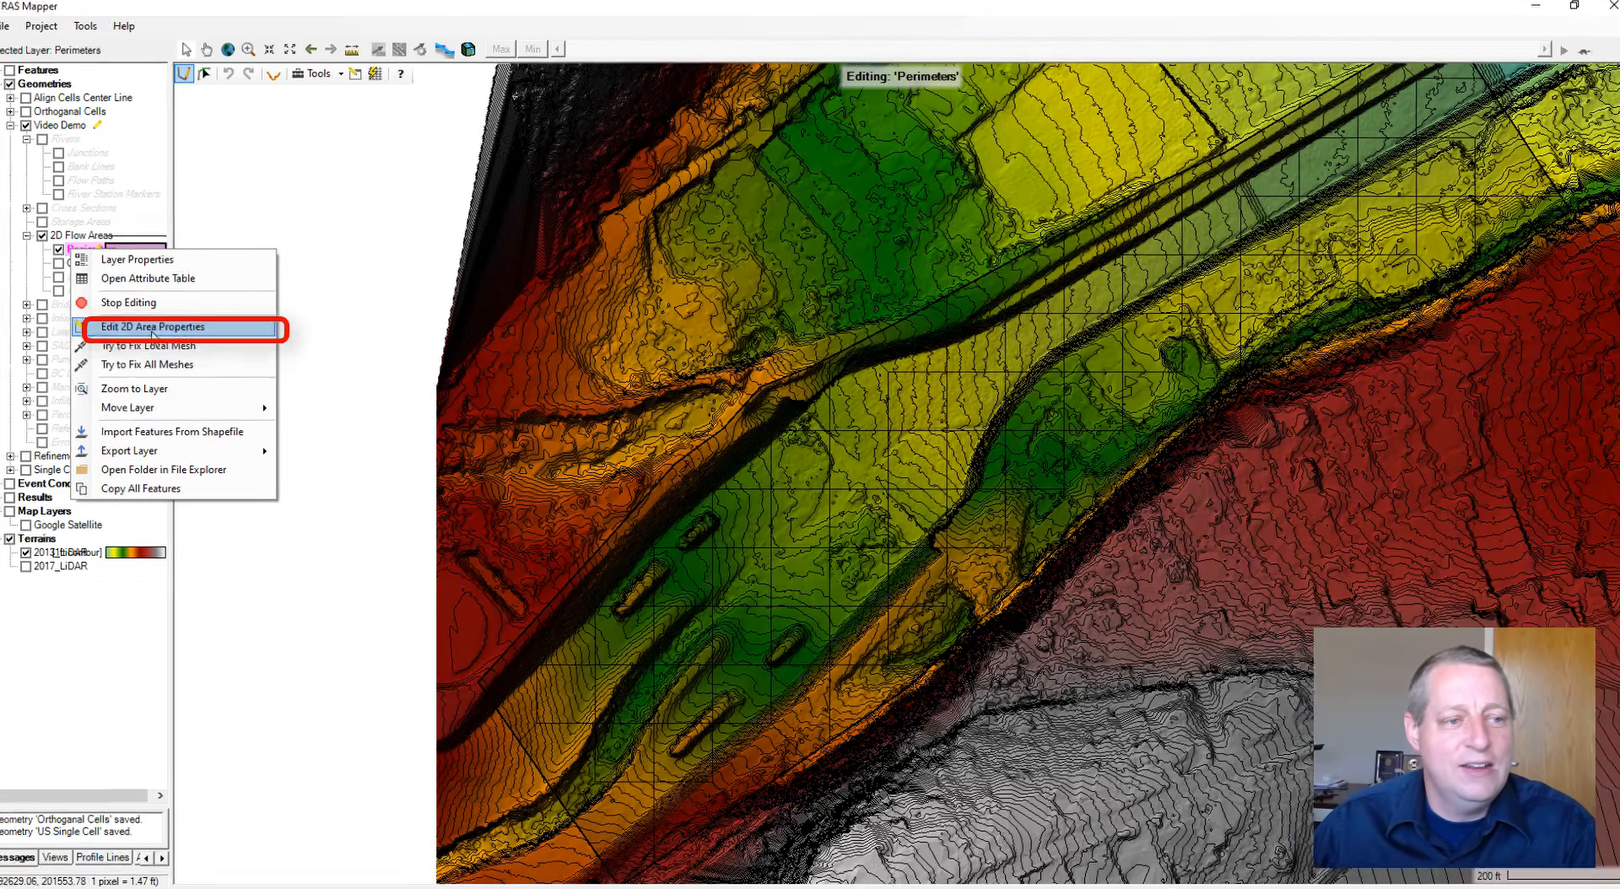
left_click(167, 329)
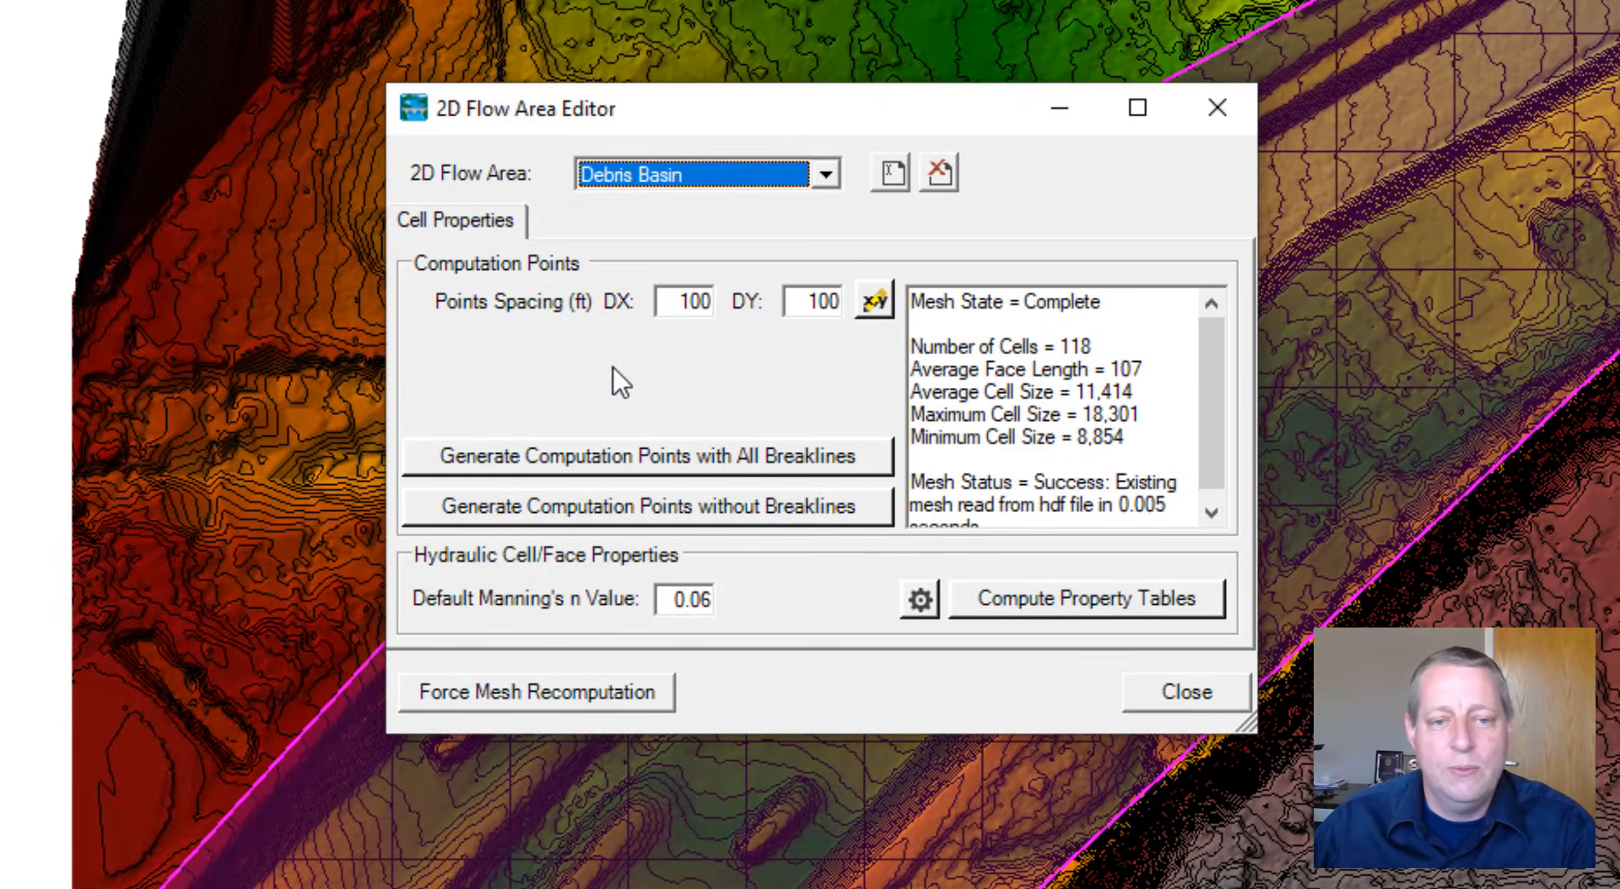
Set the point spacing to DX 10 and DY 10 ft, generate computation points with all breaklines replacing the existing points, and close the editor
left_click(707, 301)
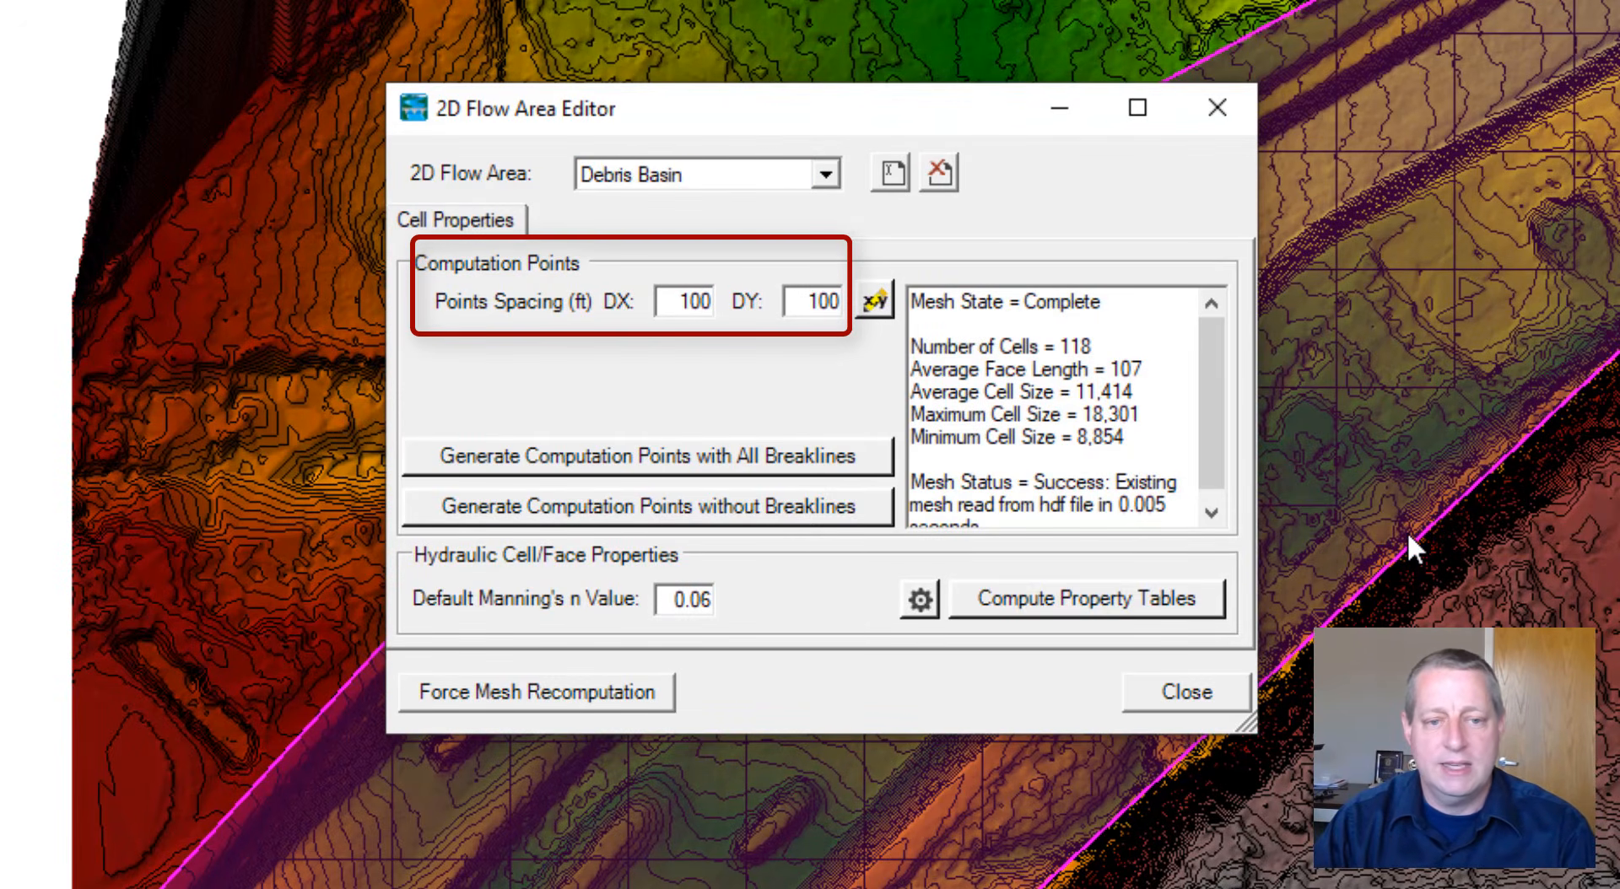
key("Delete")
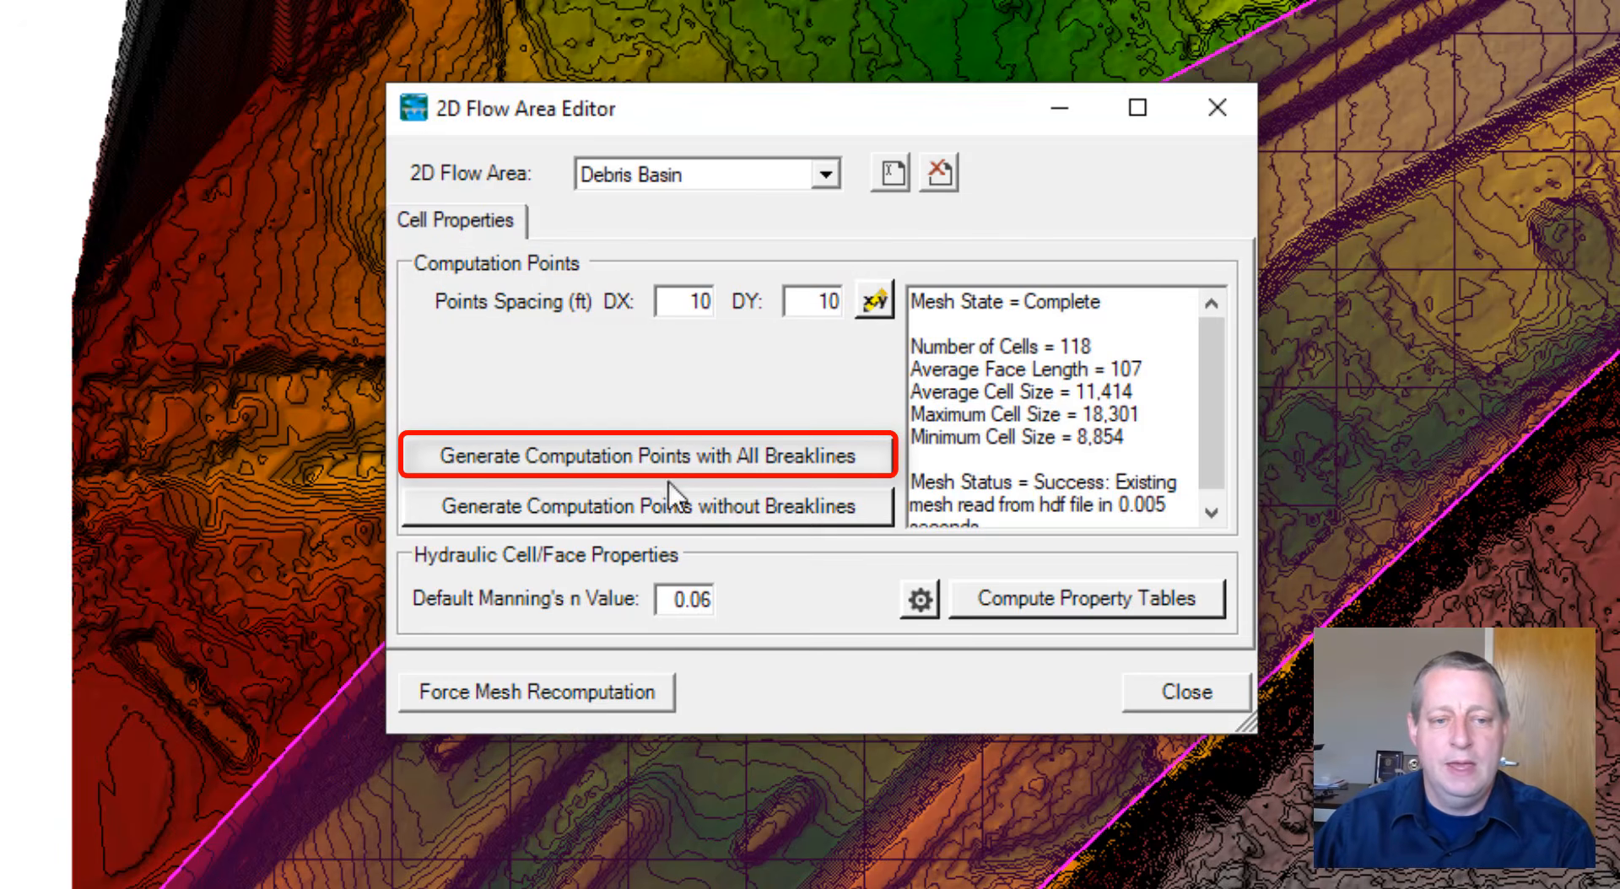
left_click(670, 458)
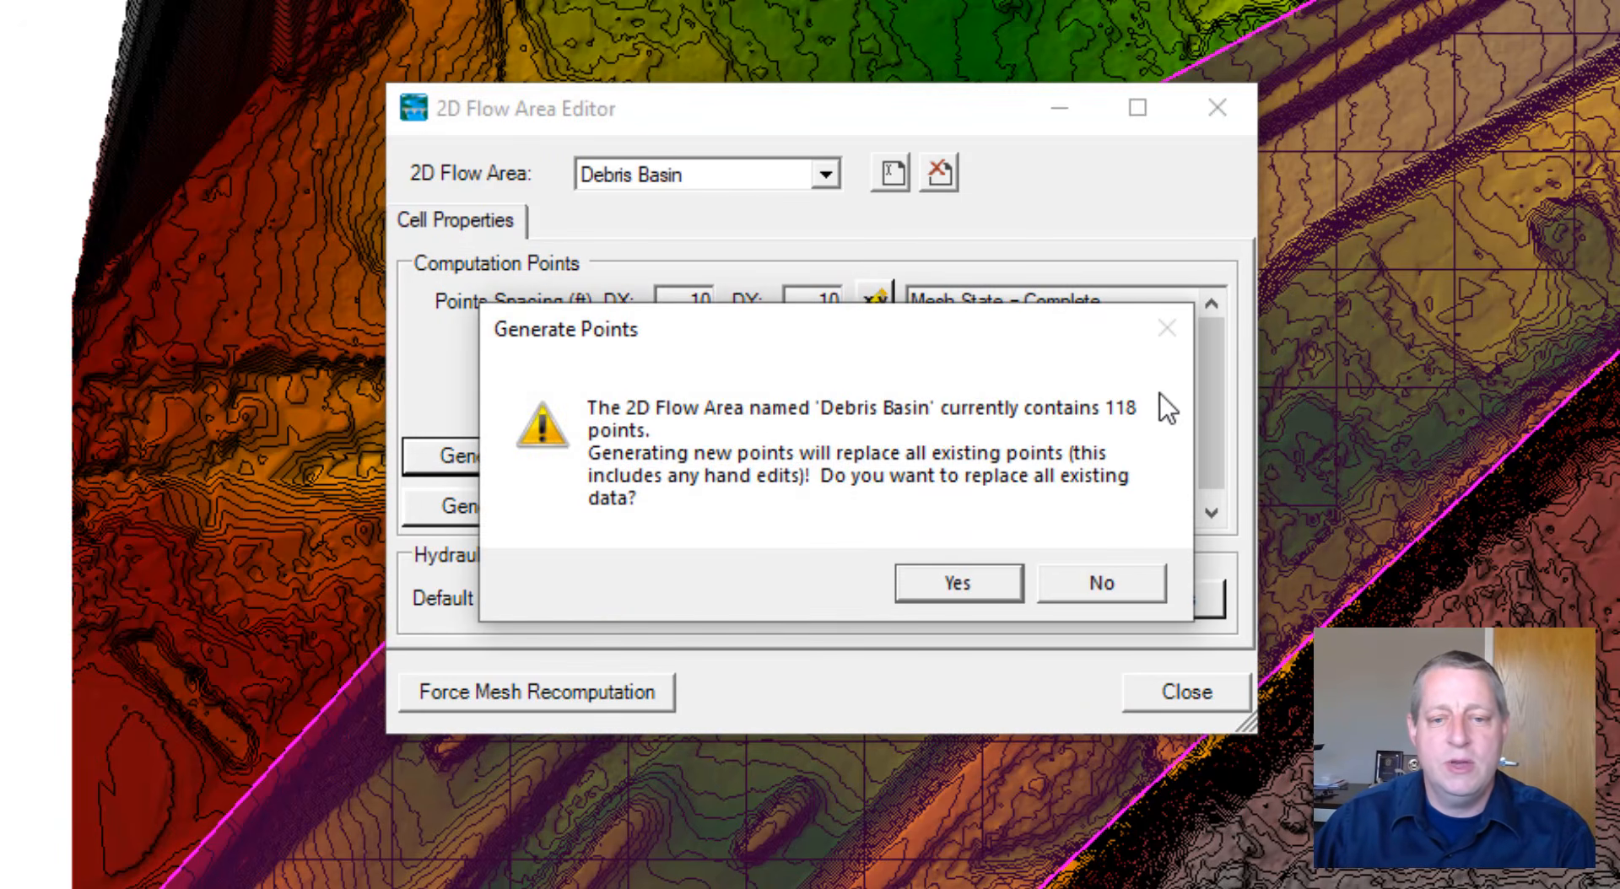
left_click(965, 589)
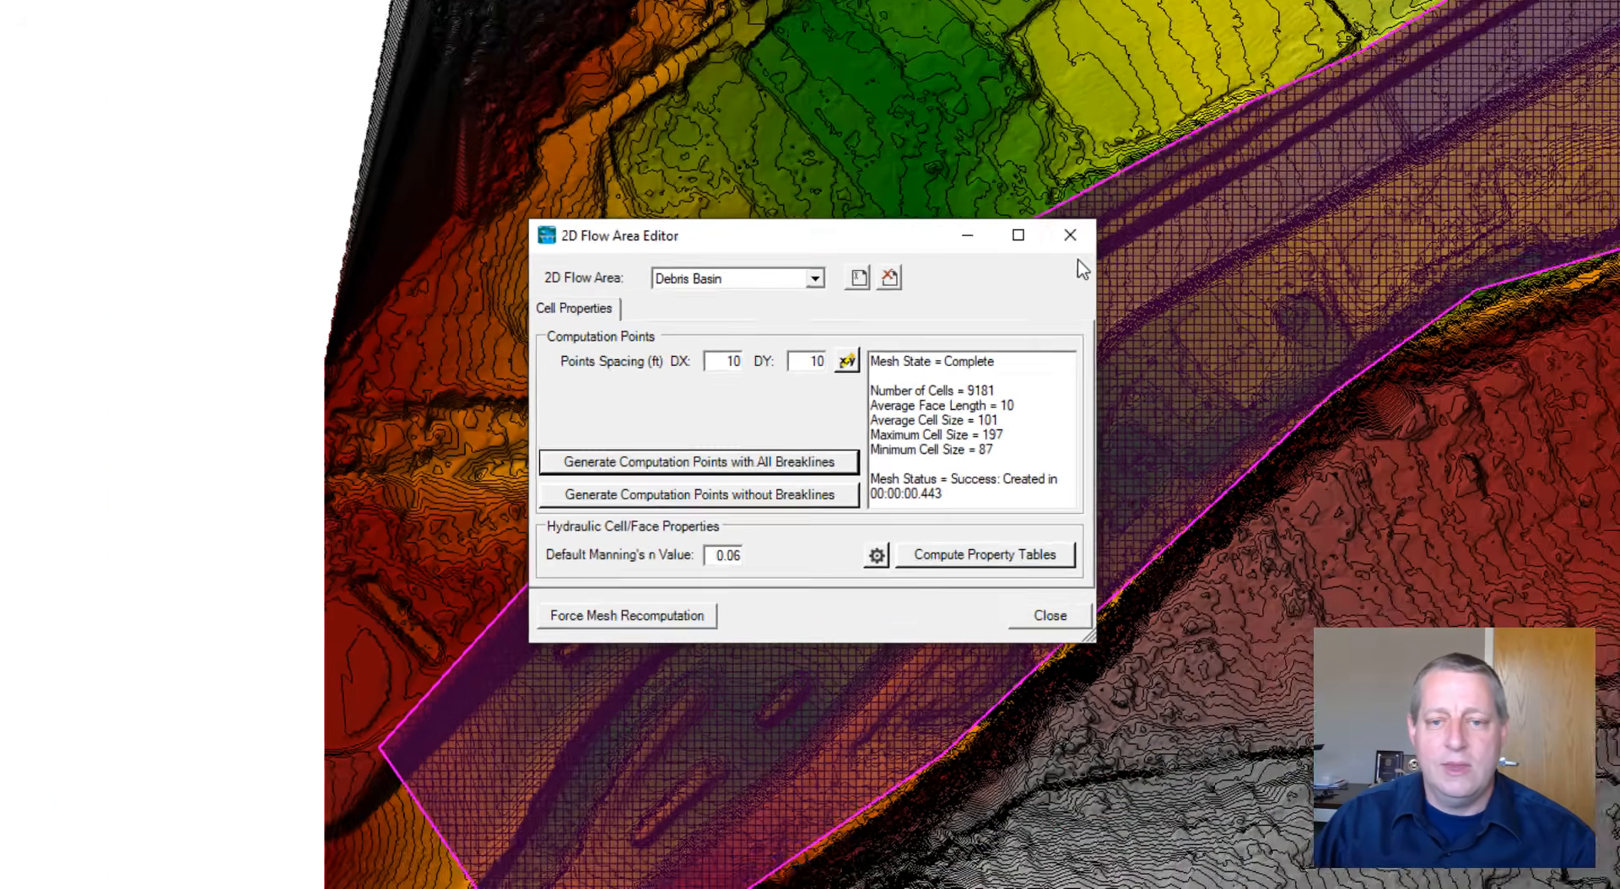
left_click(1185, 692)
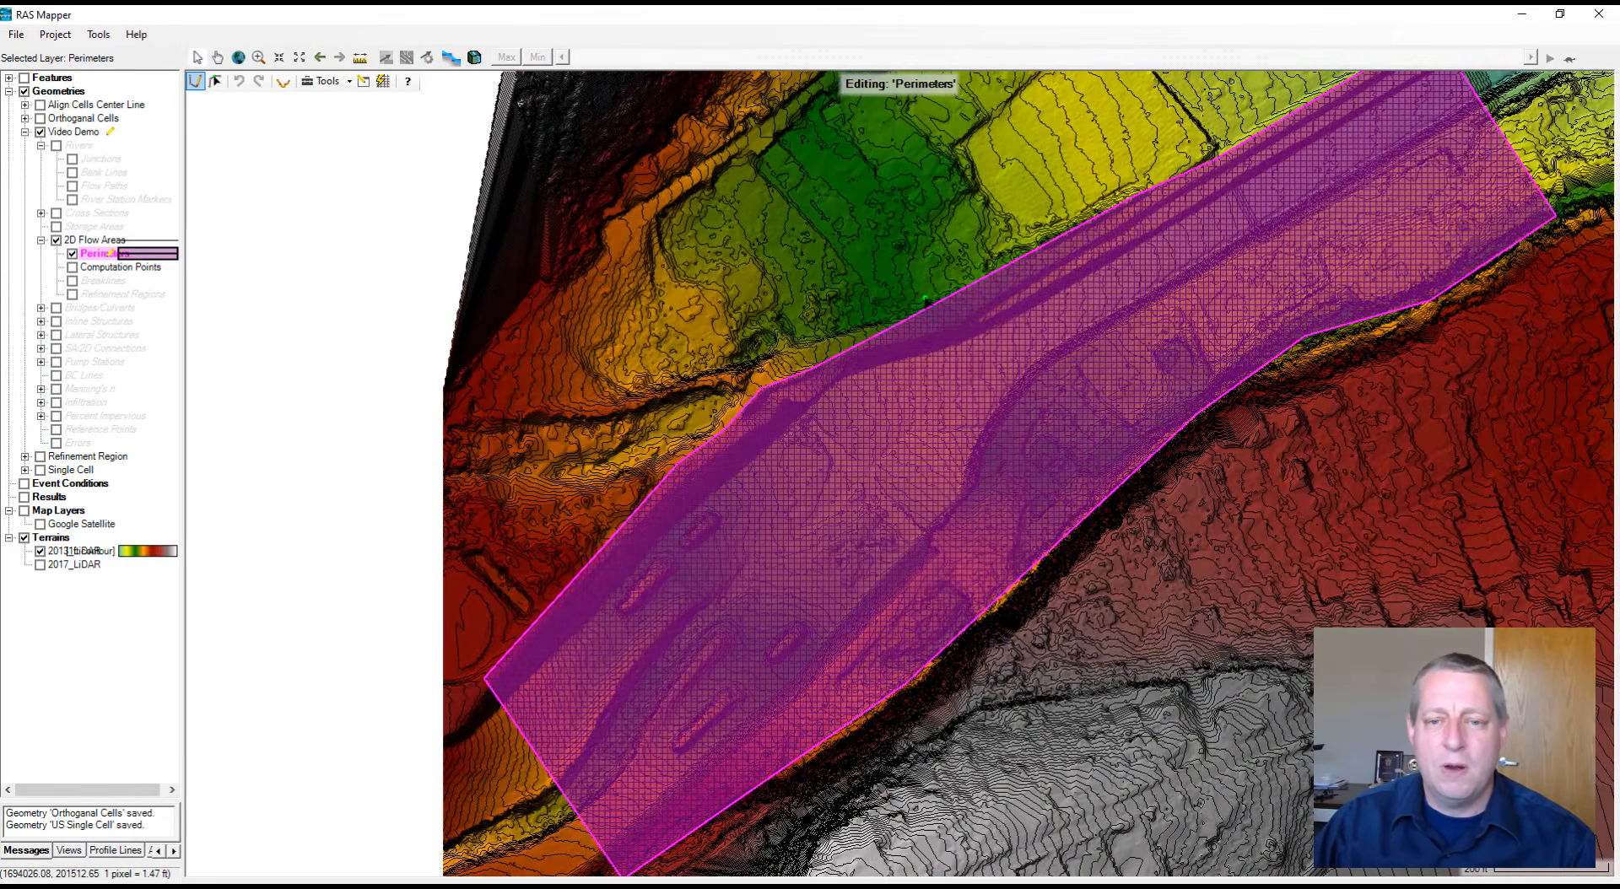
Make Breaklines under the Video Demo 2D Flow Areas the active editing layer
scroll(975, 465, "up", 3)
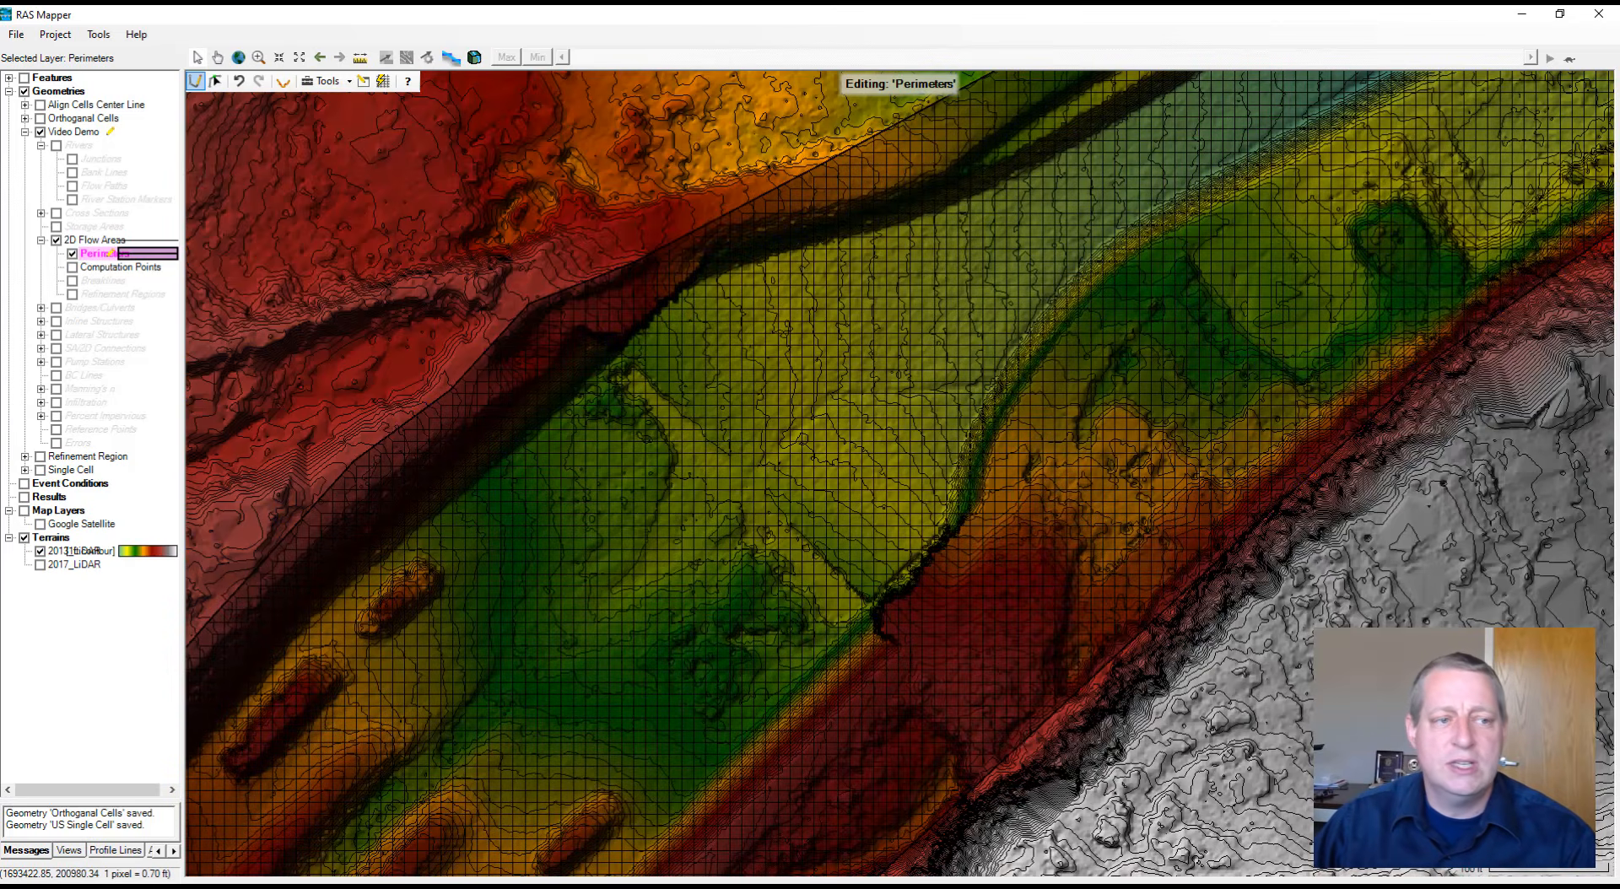
left_click(87, 132)
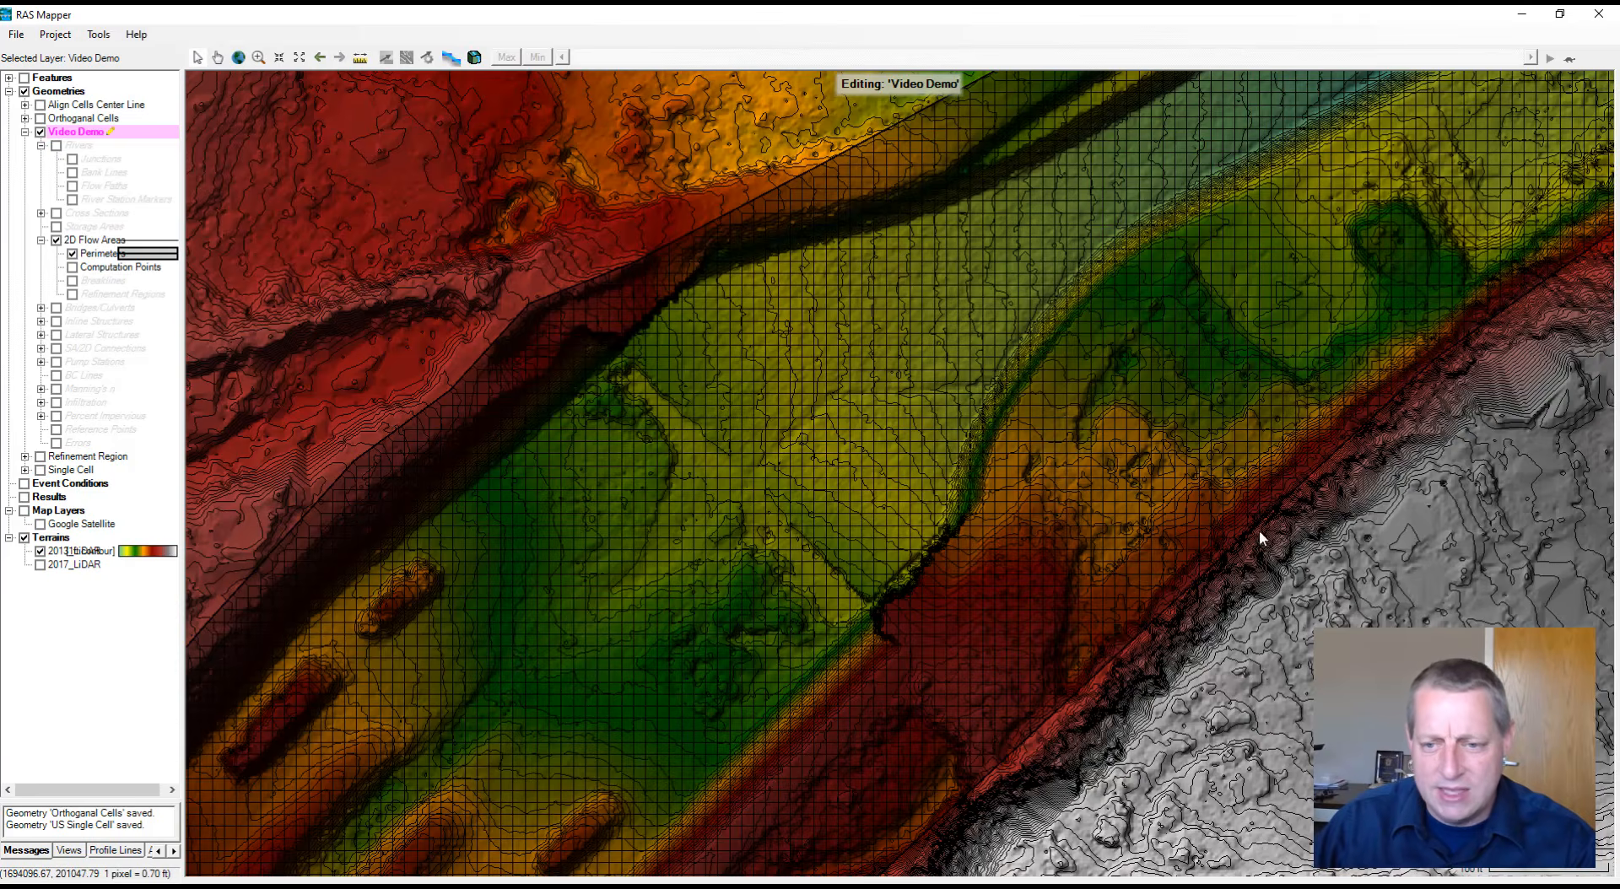
scroll(833, 459, "up", 2)
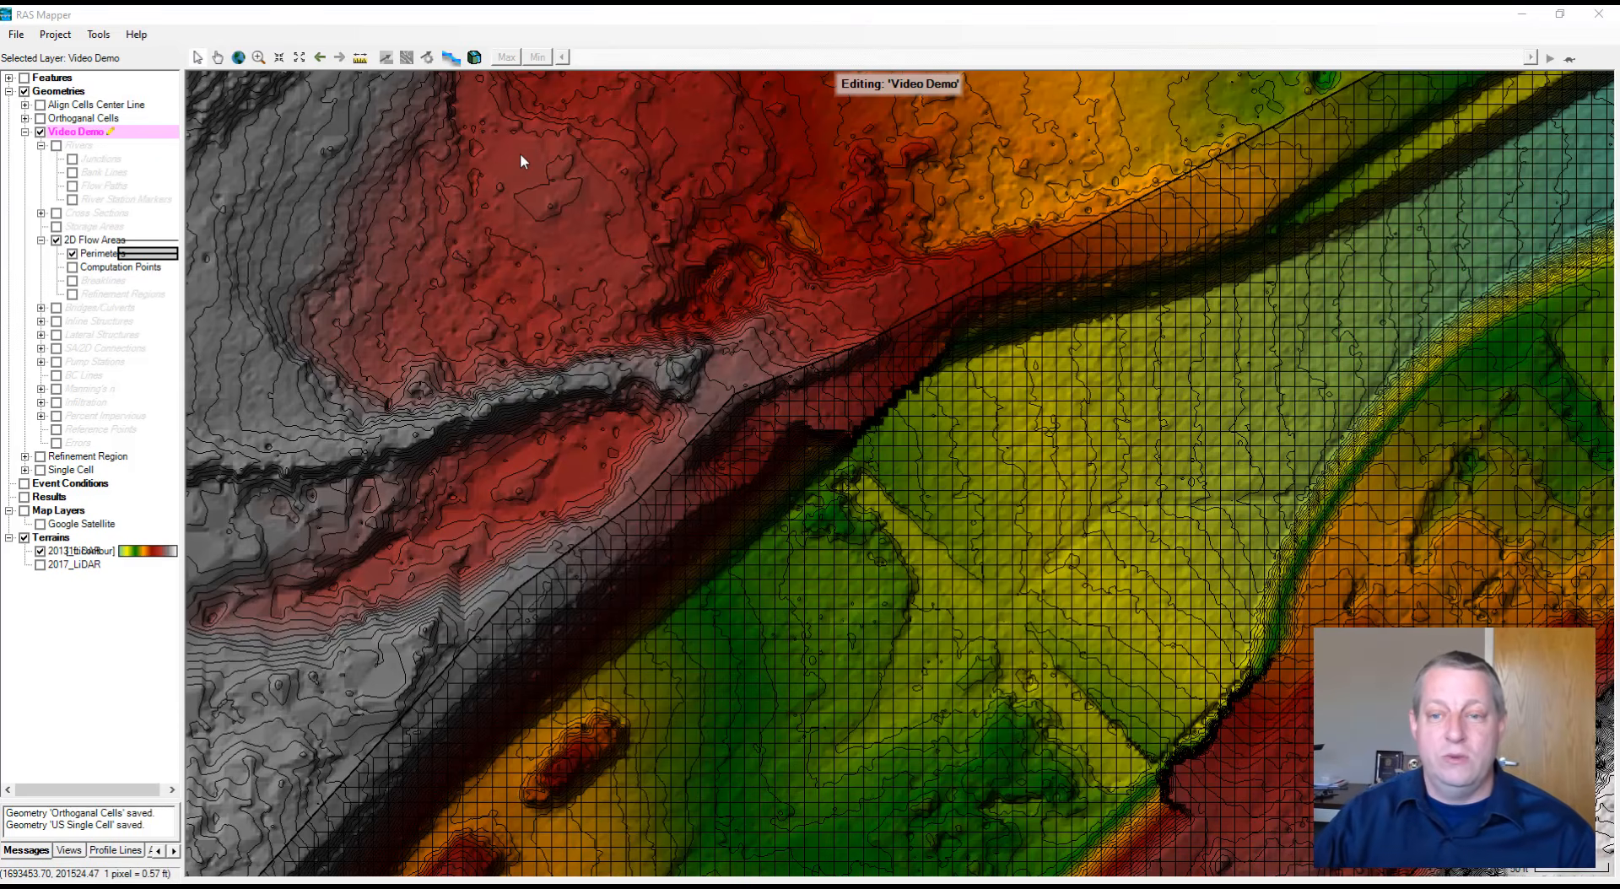
left_click_drag(1180, 108, 531, 304)
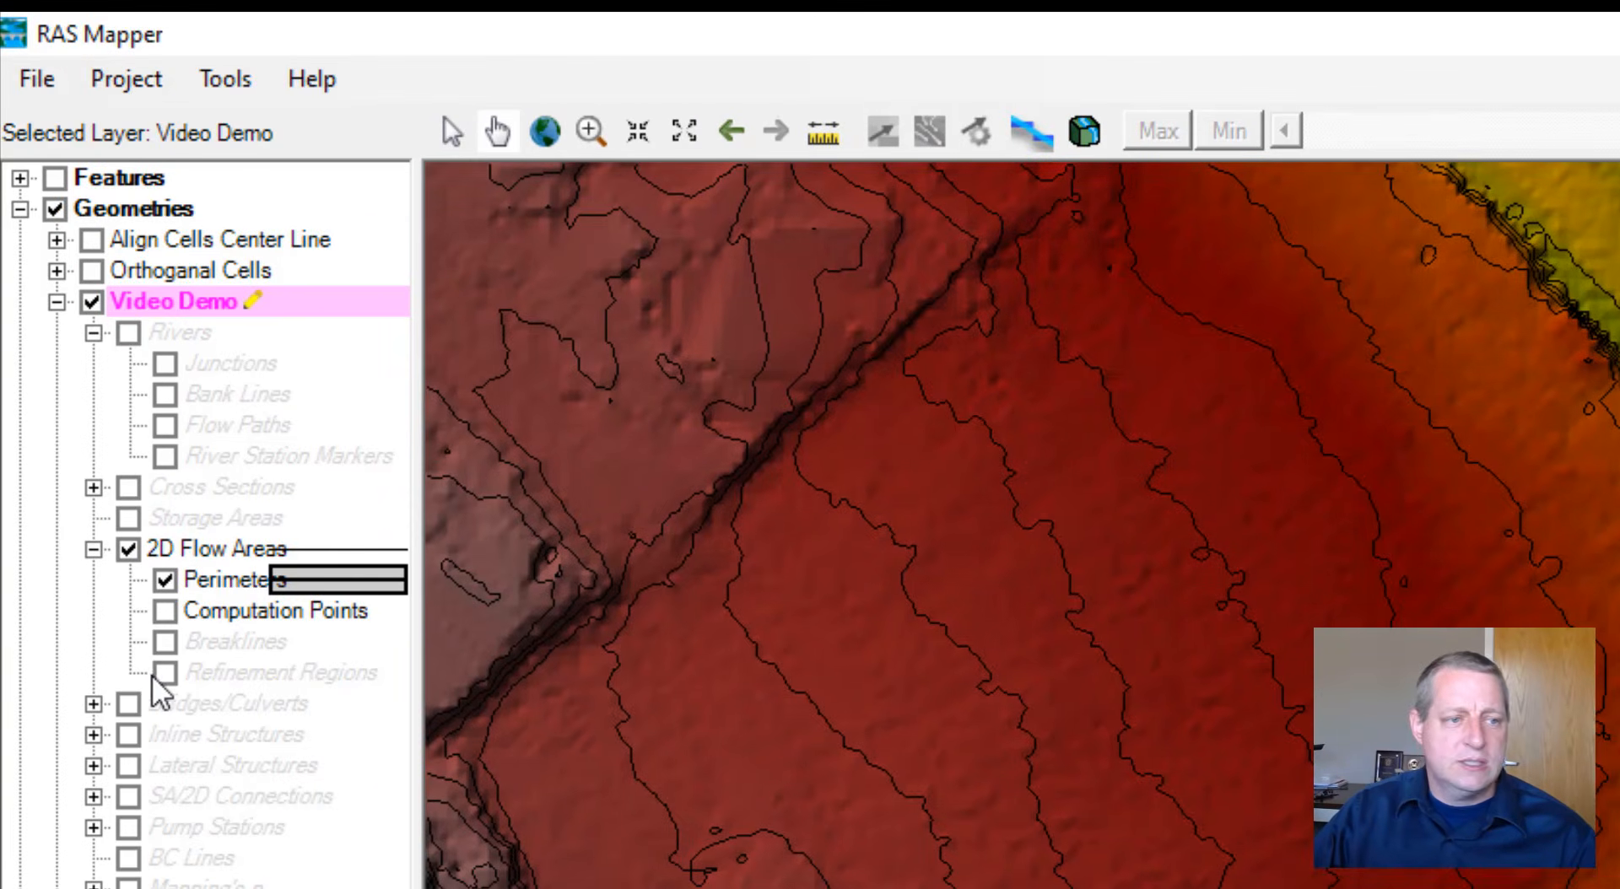
left_click(234, 644)
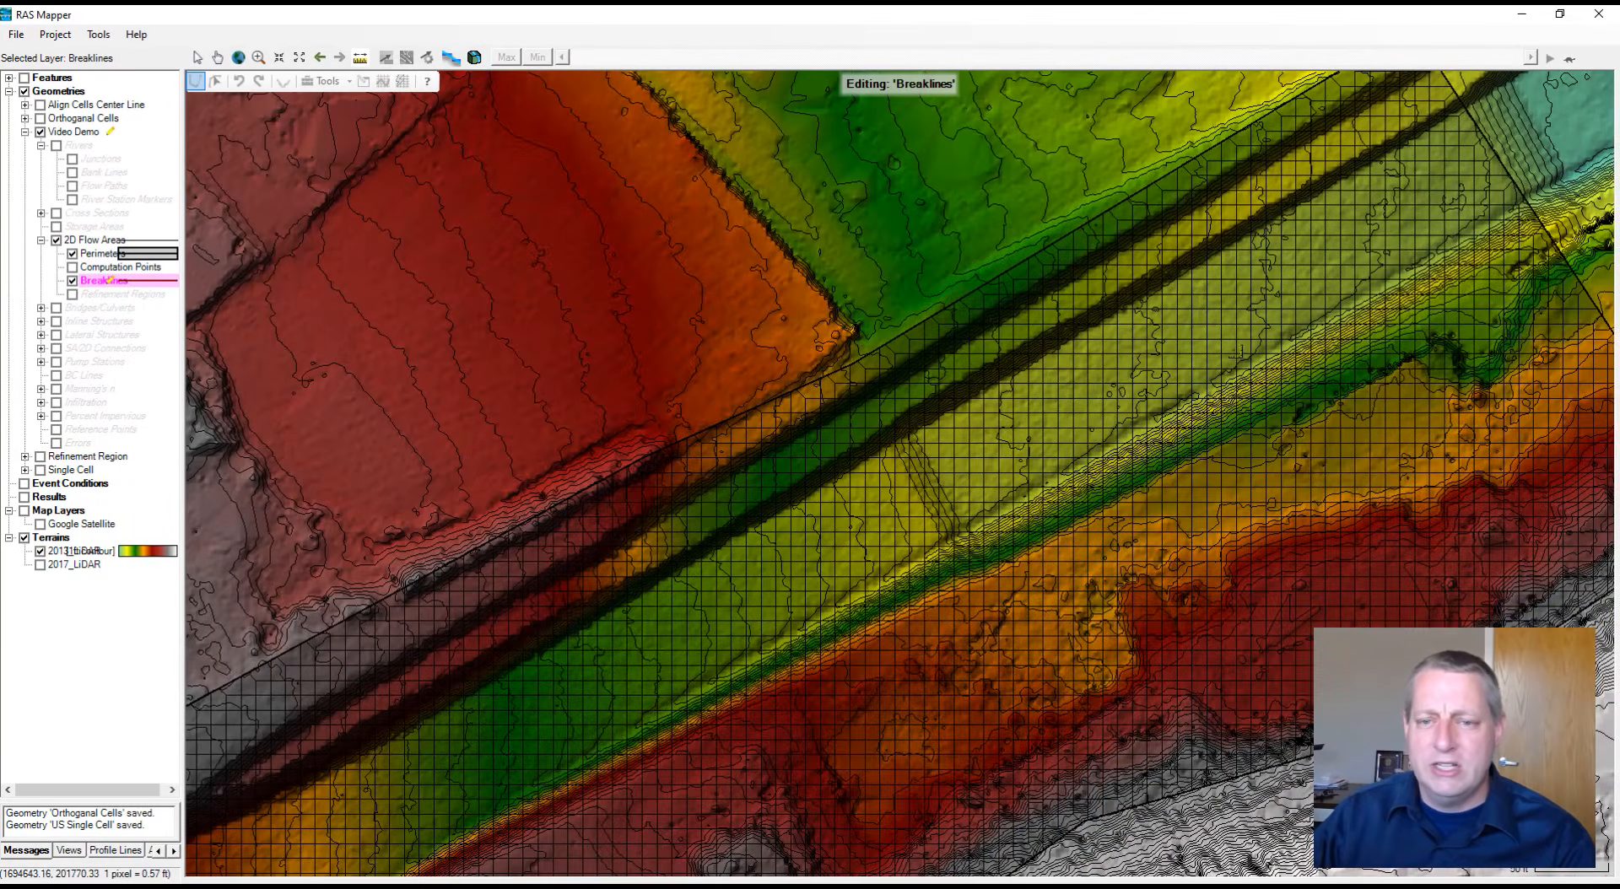
scroll(877, 490, "up", 2)
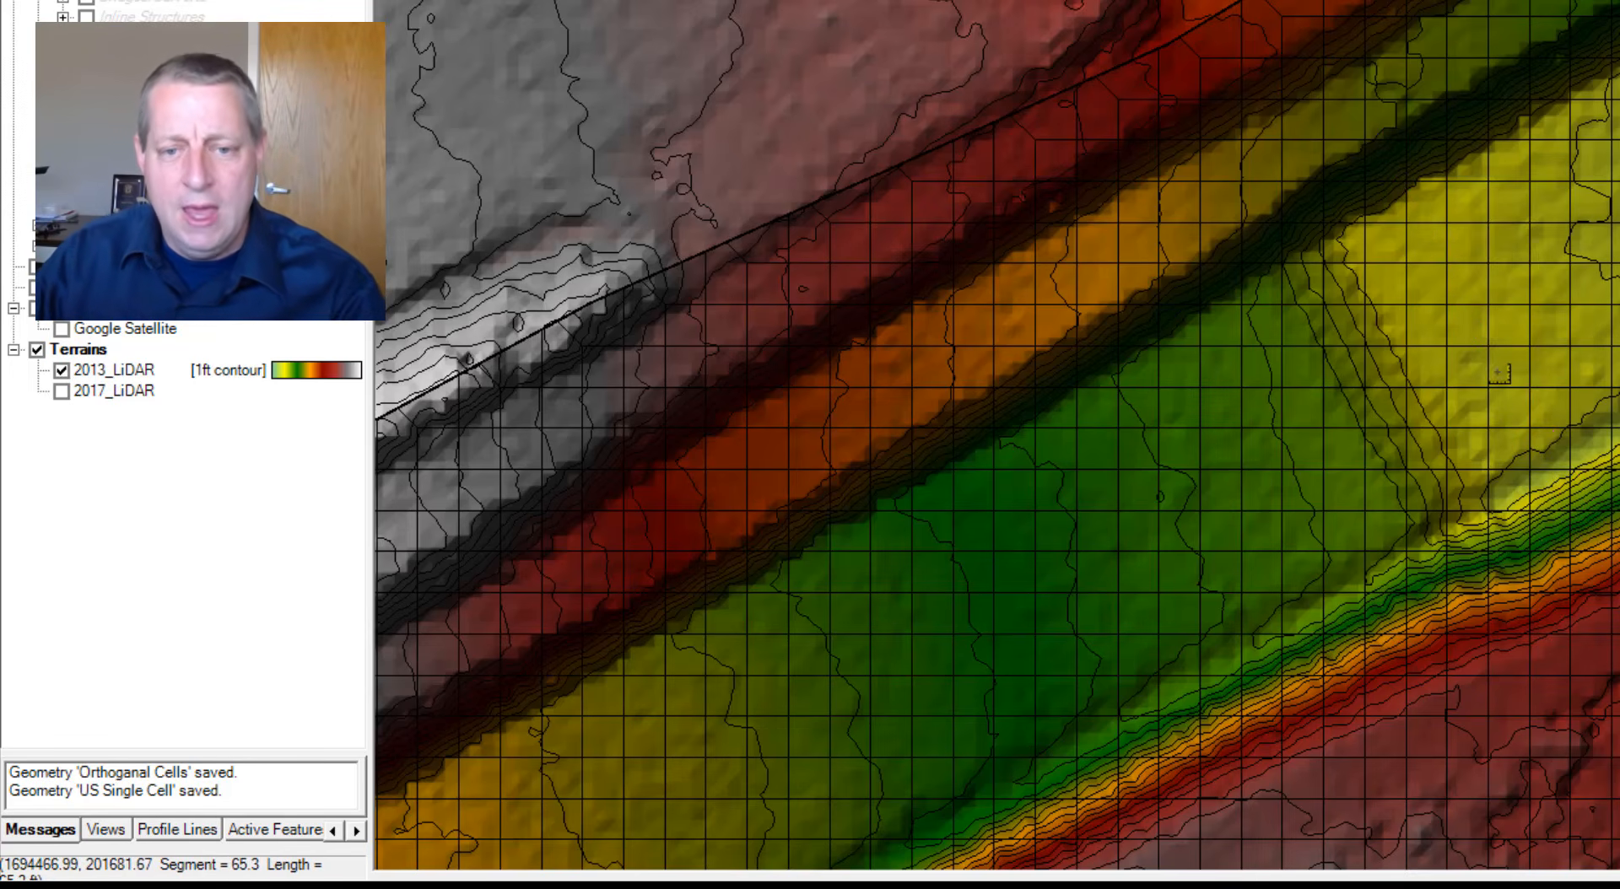
key("Escape")
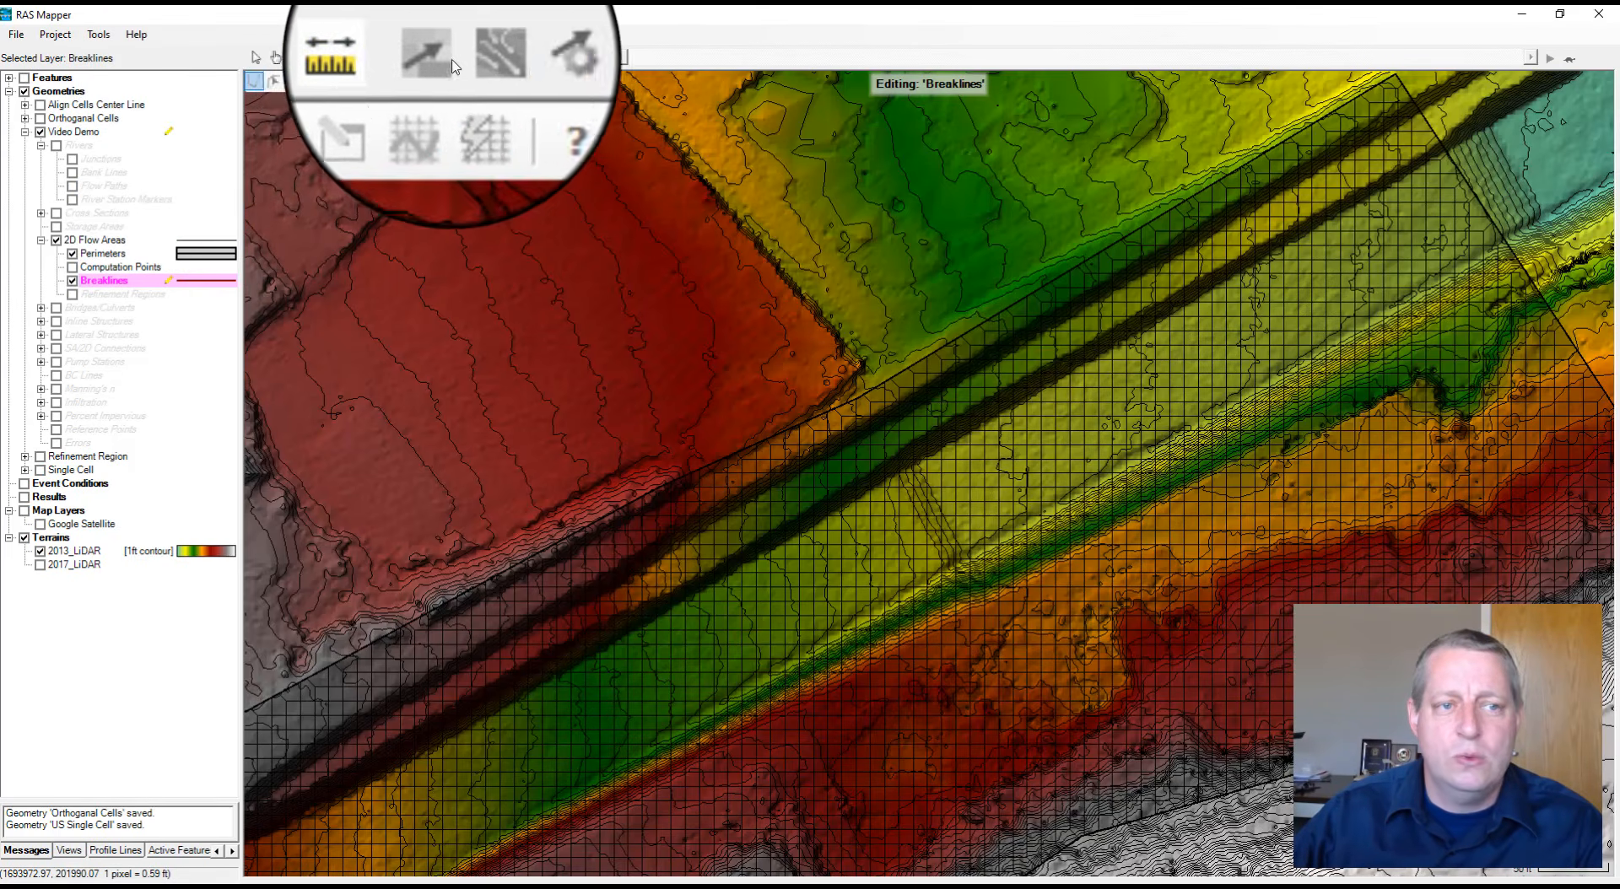
left_click(280, 61)
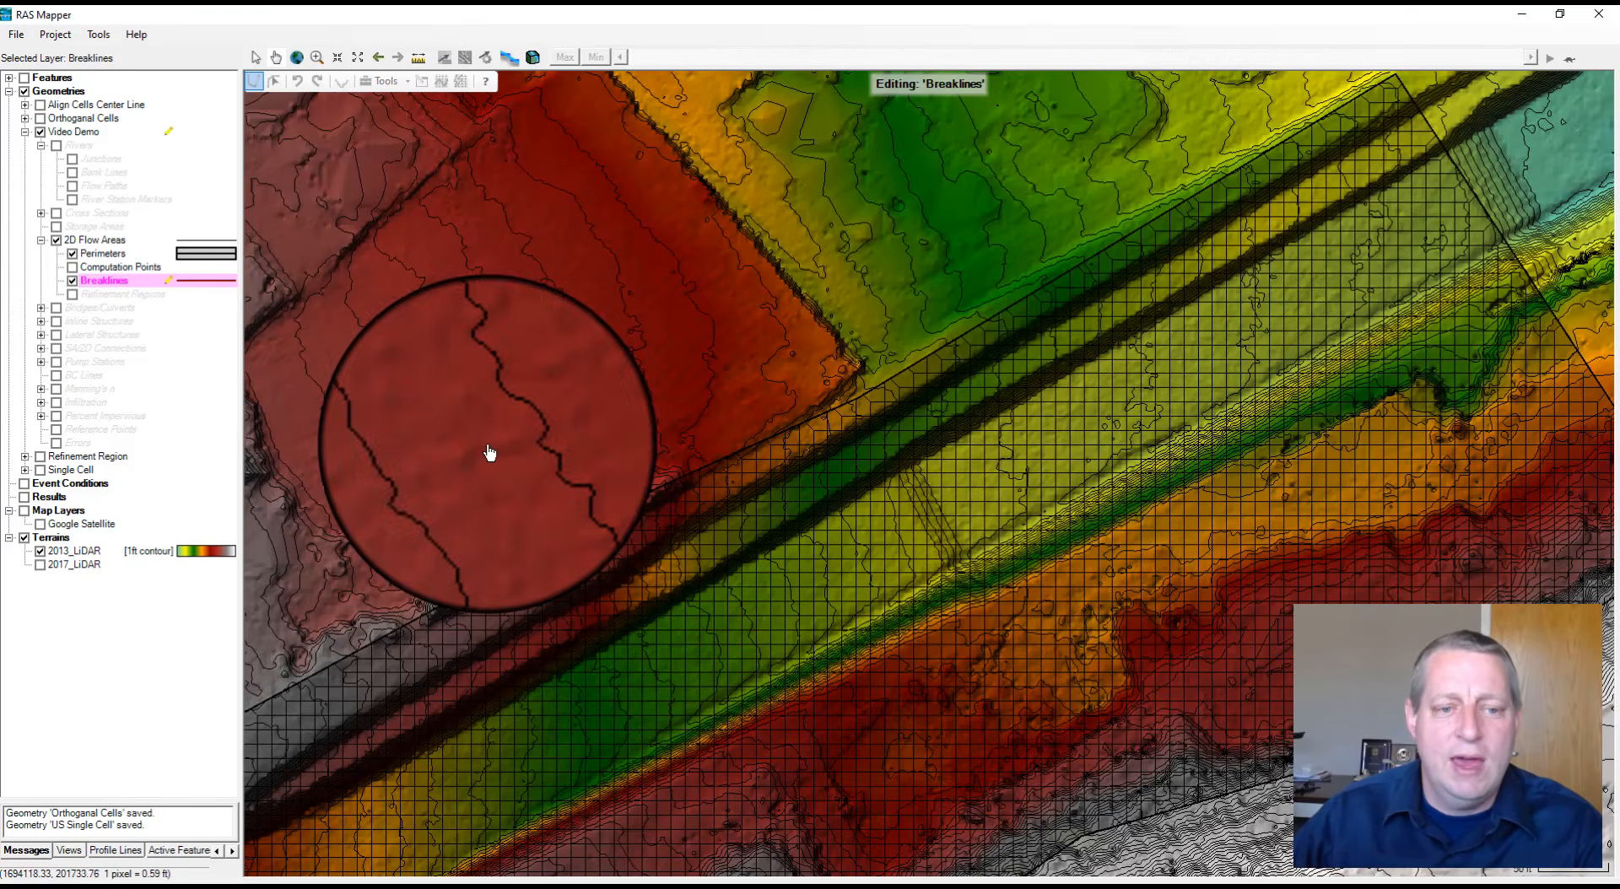
left_click_drag(501, 441, 639, 326)
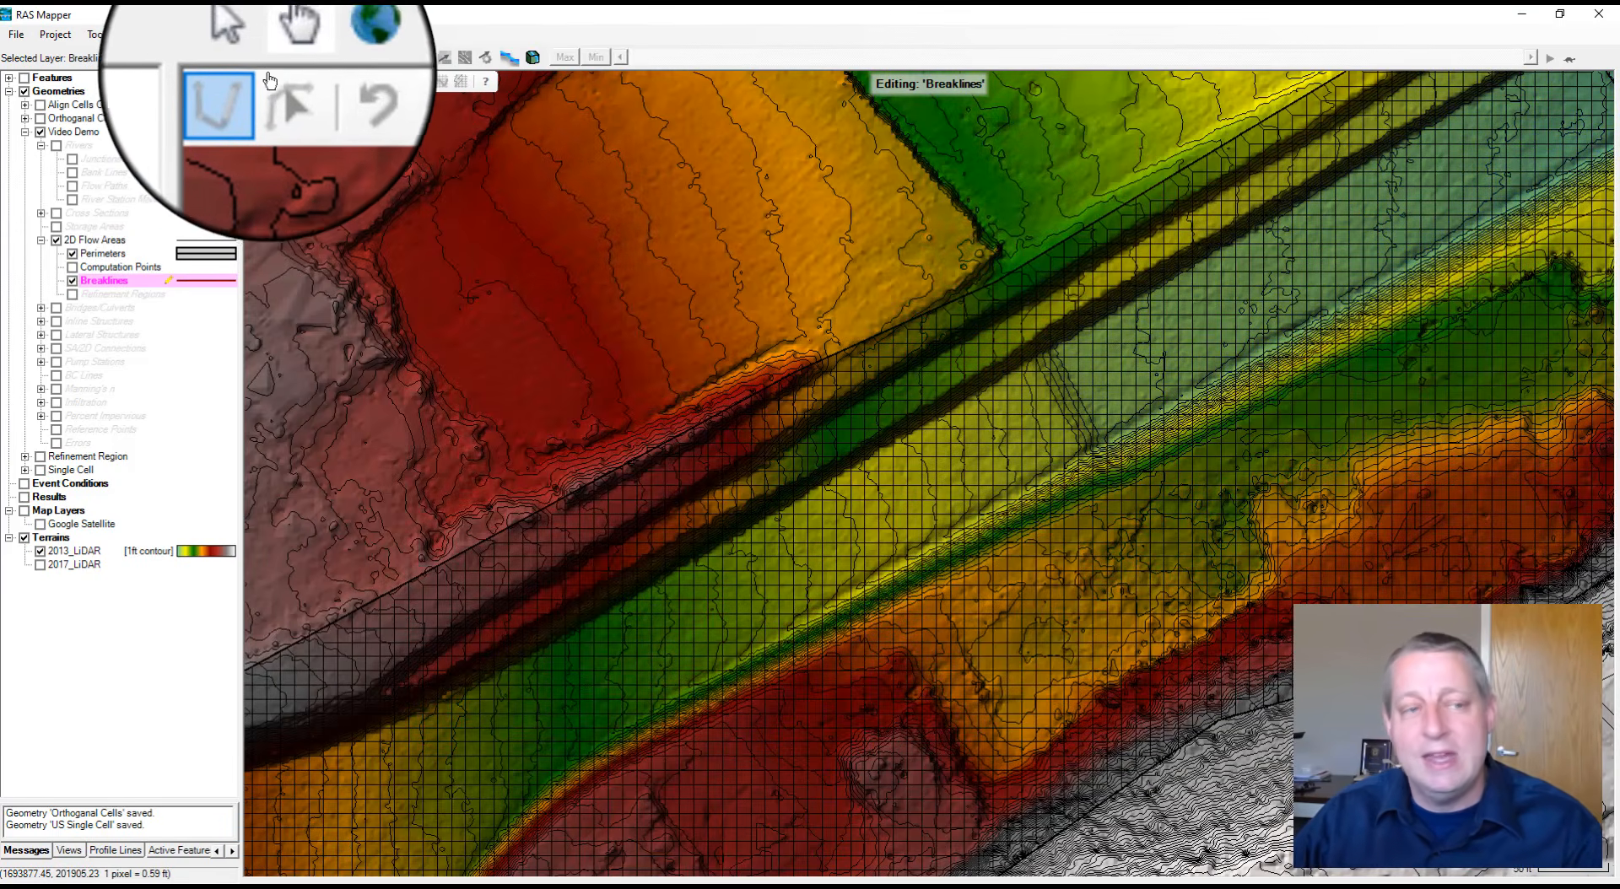
Draw a breakline down the middle of the channel, starting just inside the upstream mesh boundary and running downstream to the channel bend
left_click(256, 61)
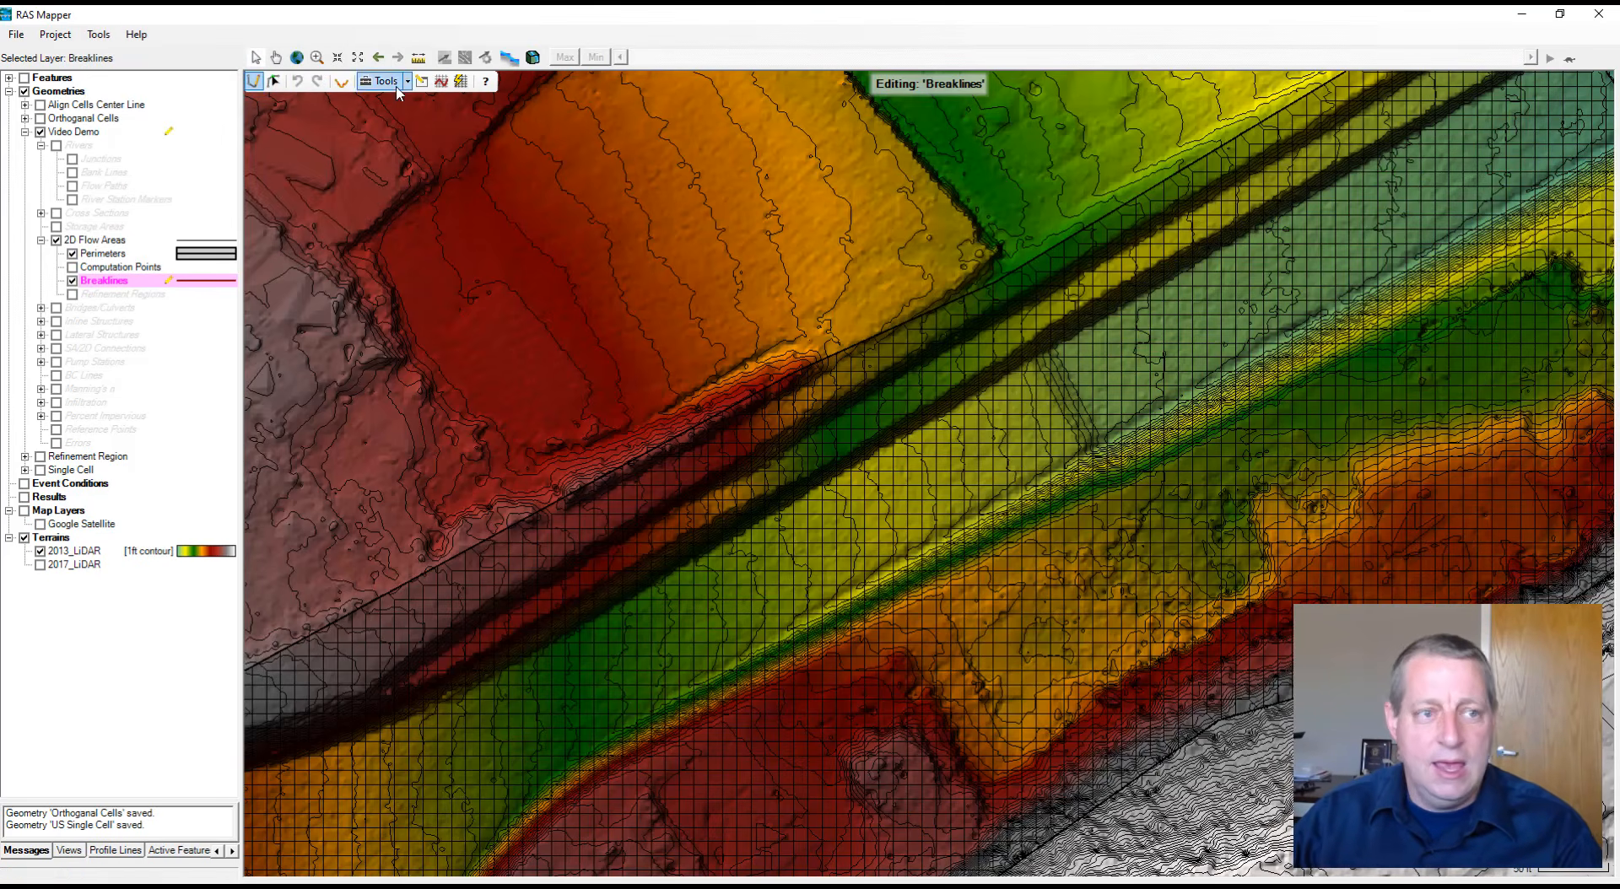
key("shift")
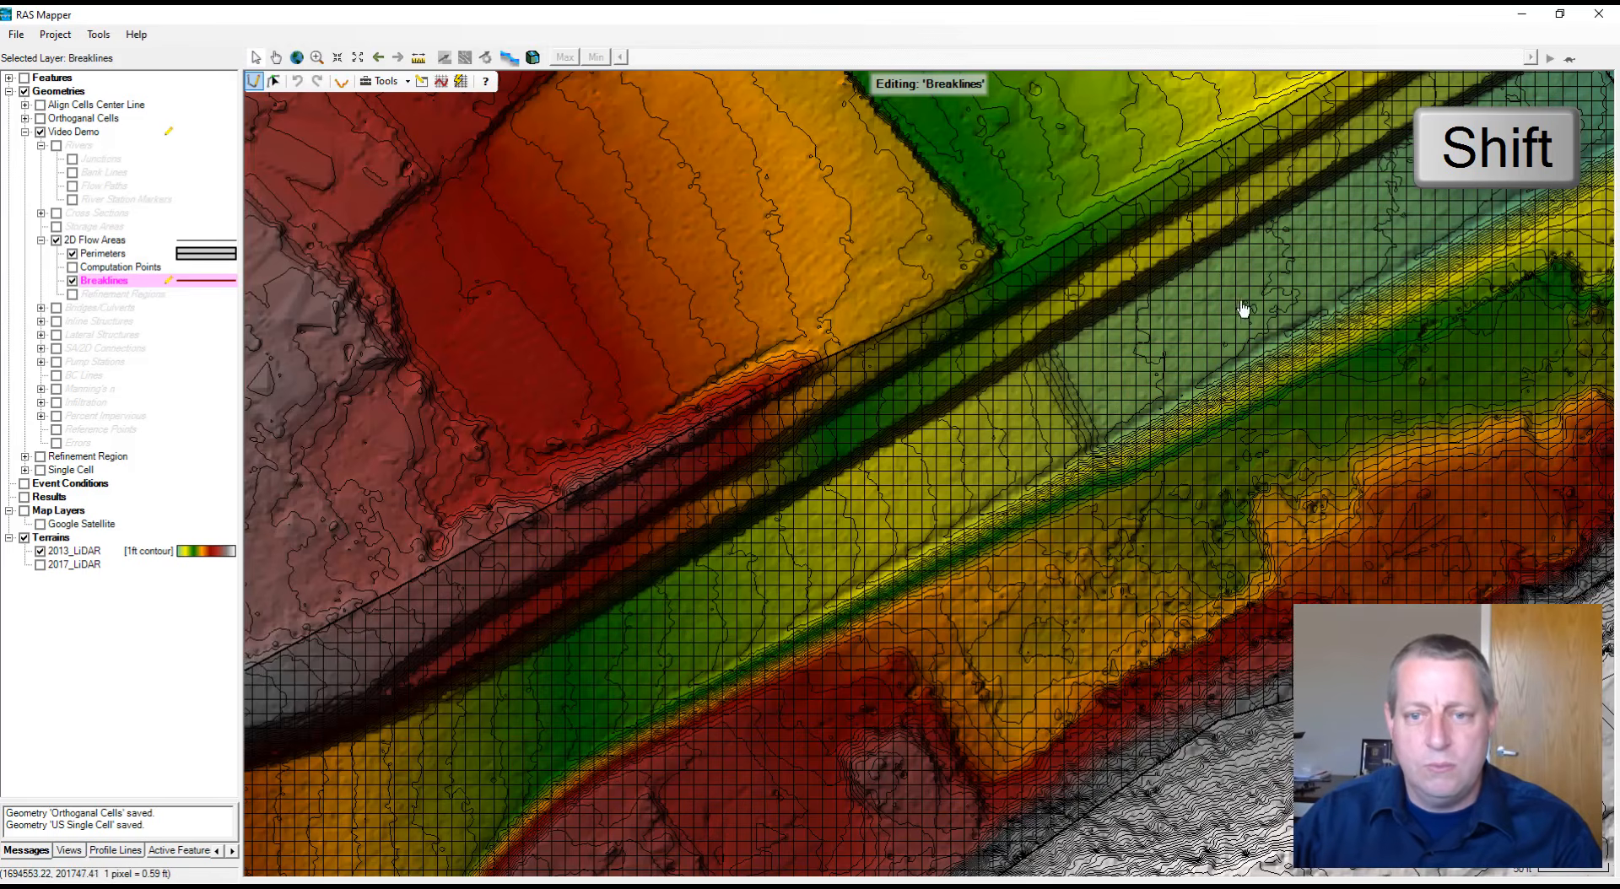
left_click_drag(1420, 346, 740, 674)
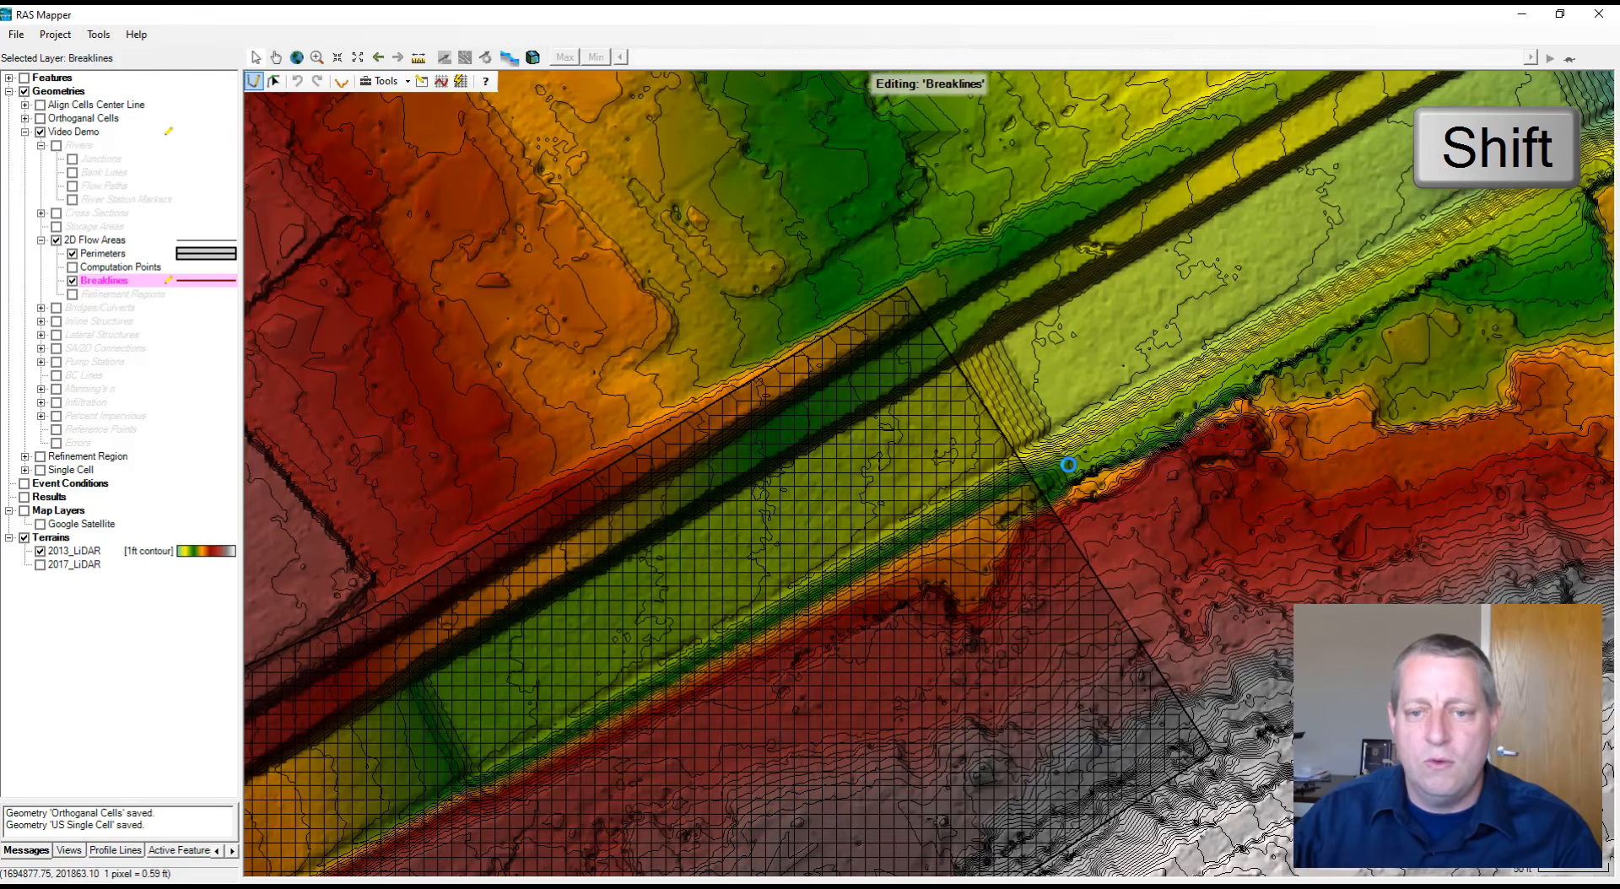
left_click_drag(989, 524, 1478, 252)
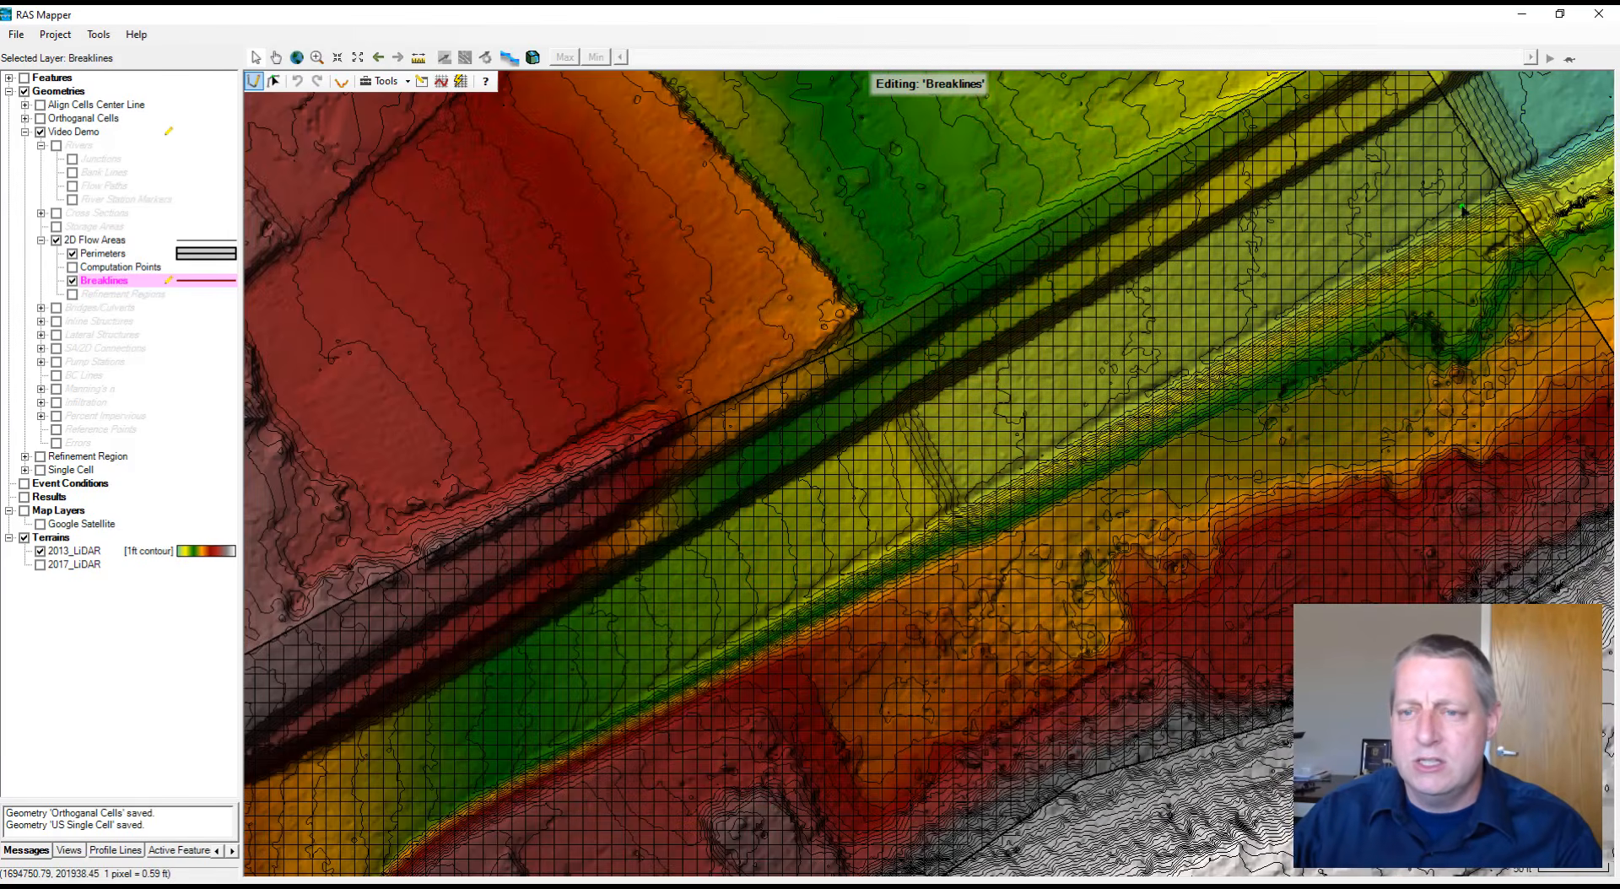
scroll(1419, 161, "up", 1)
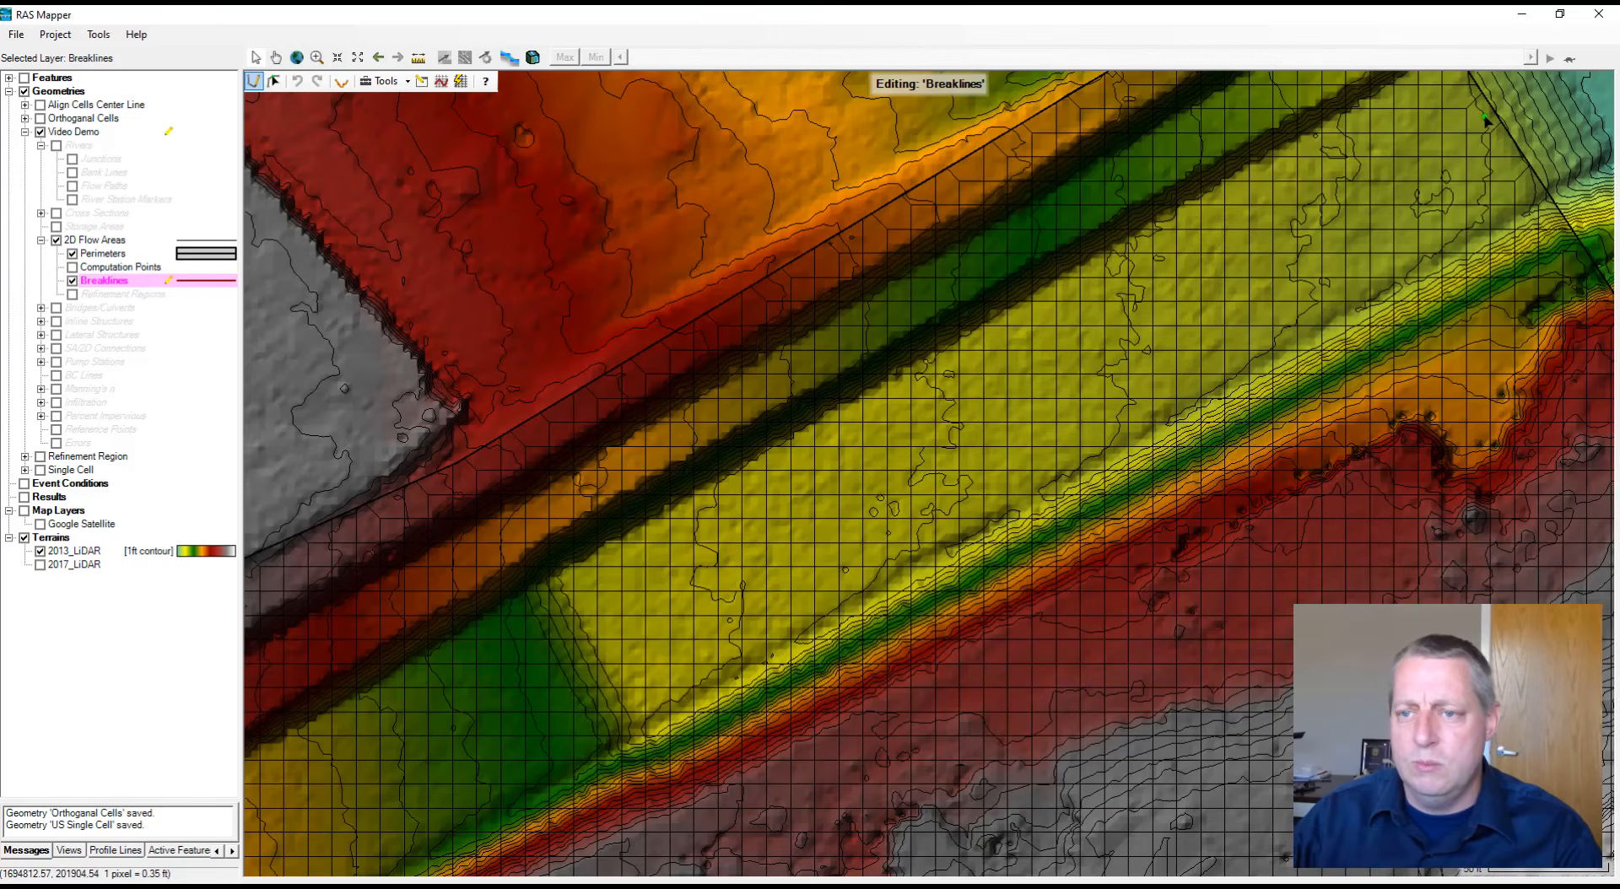
left_click(1485, 116)
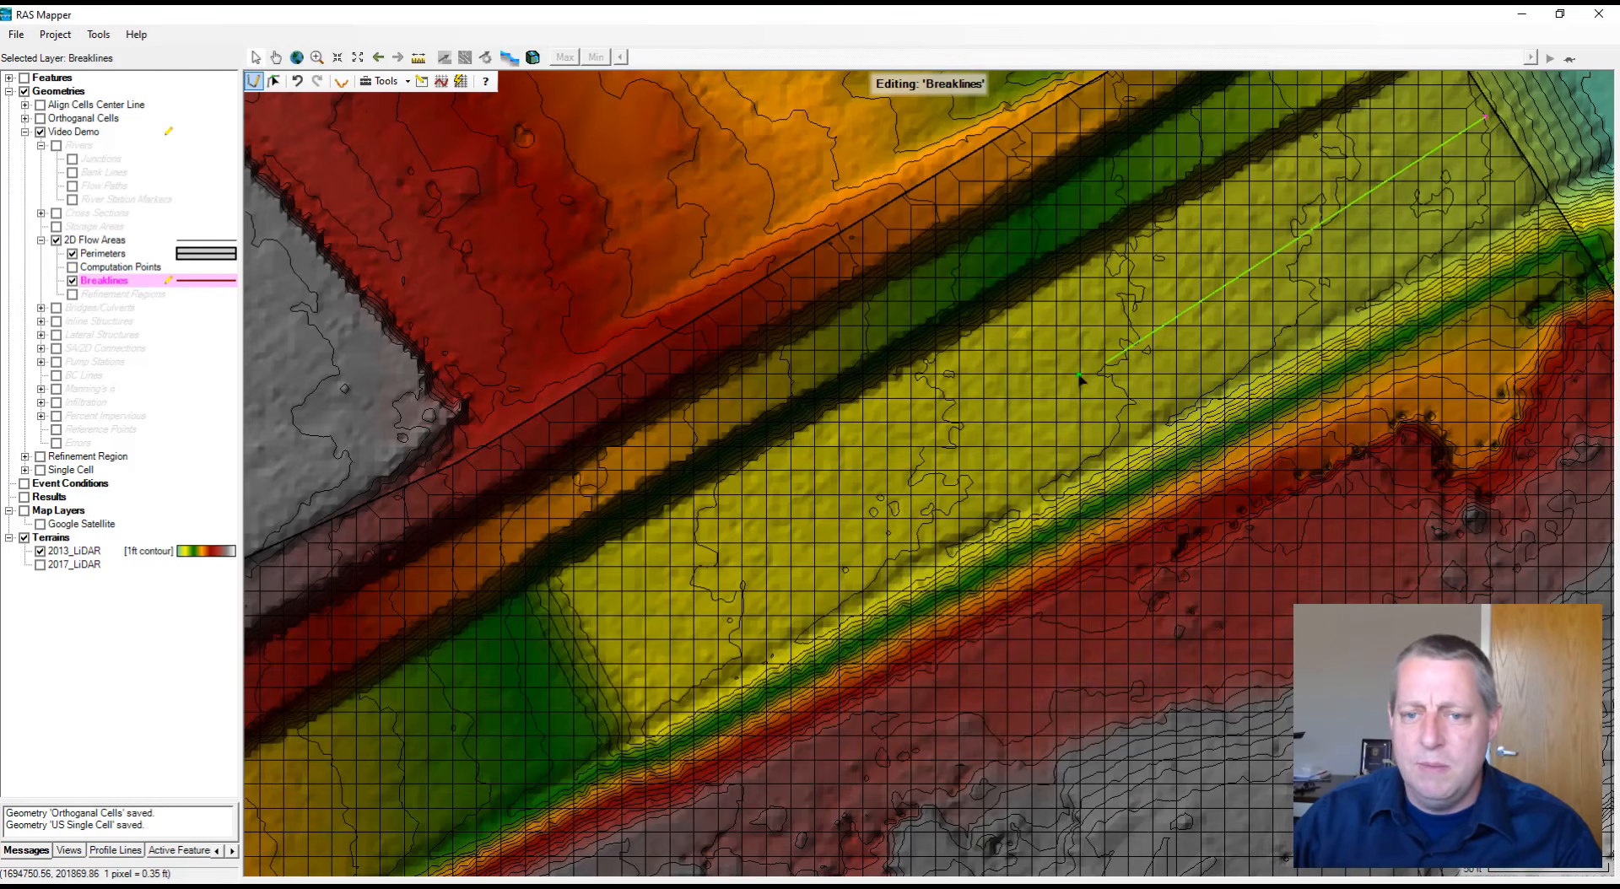
left_click(1018, 401)
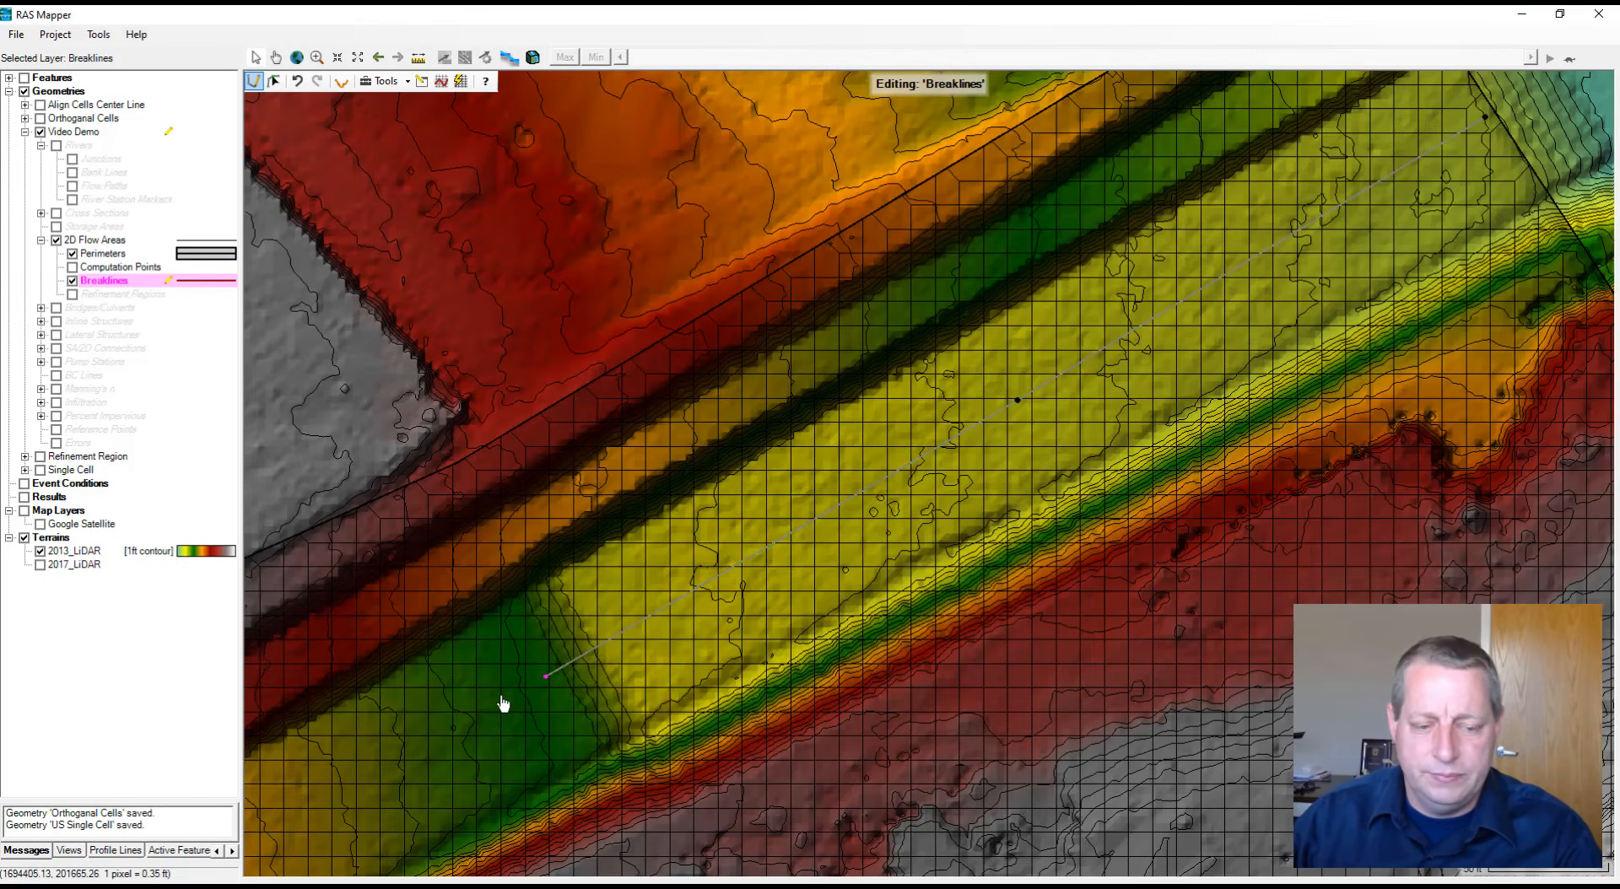
left_click_drag(493, 703, 1224, 229)
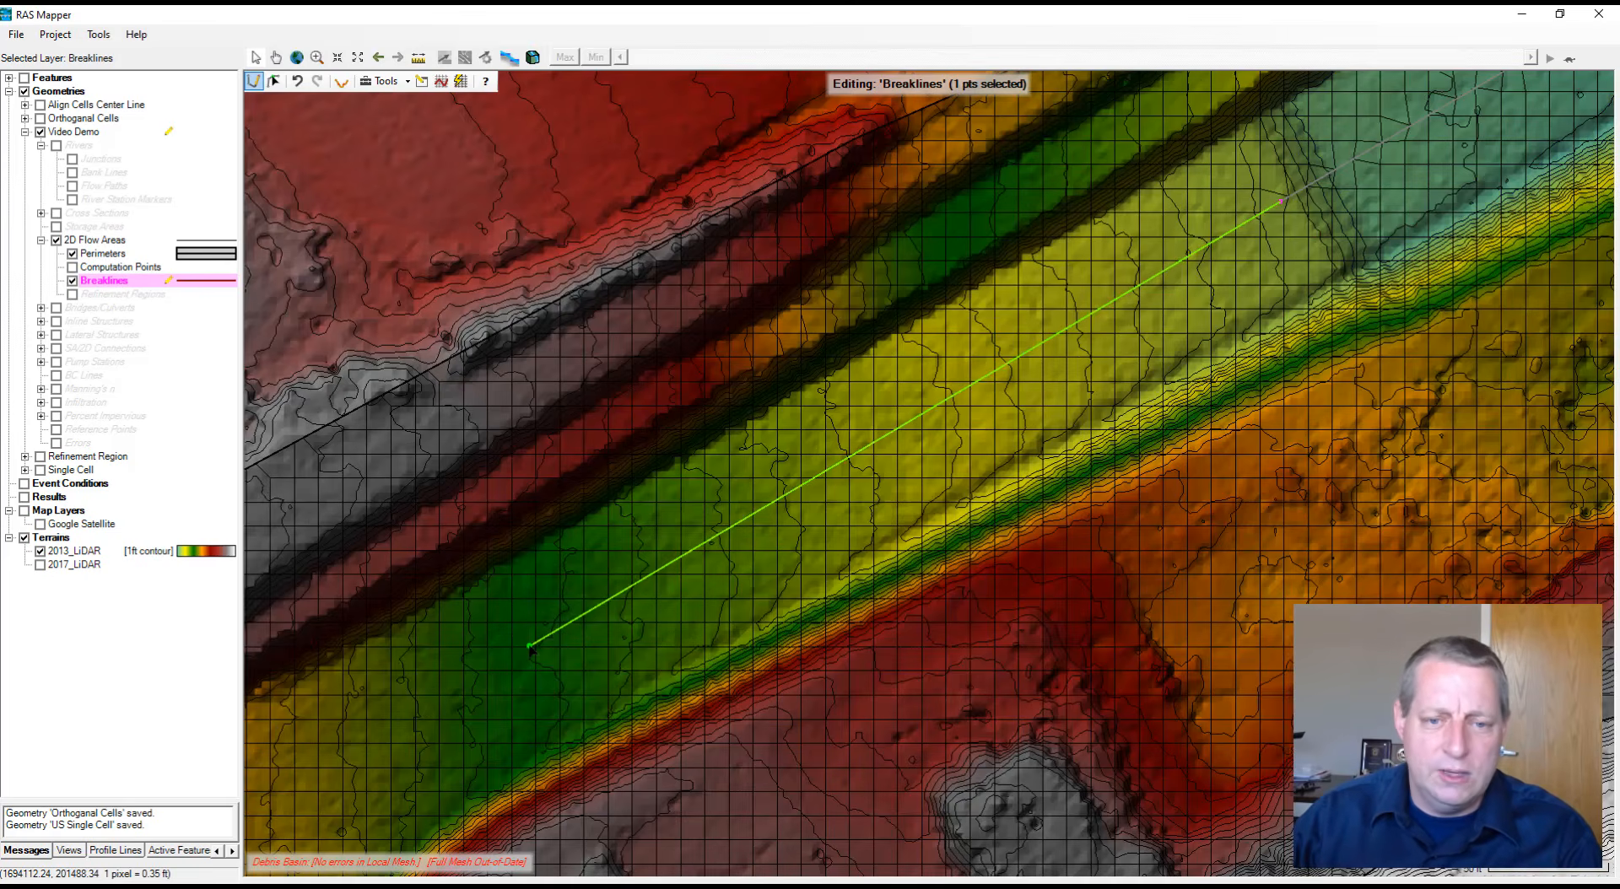
left_click(530, 649)
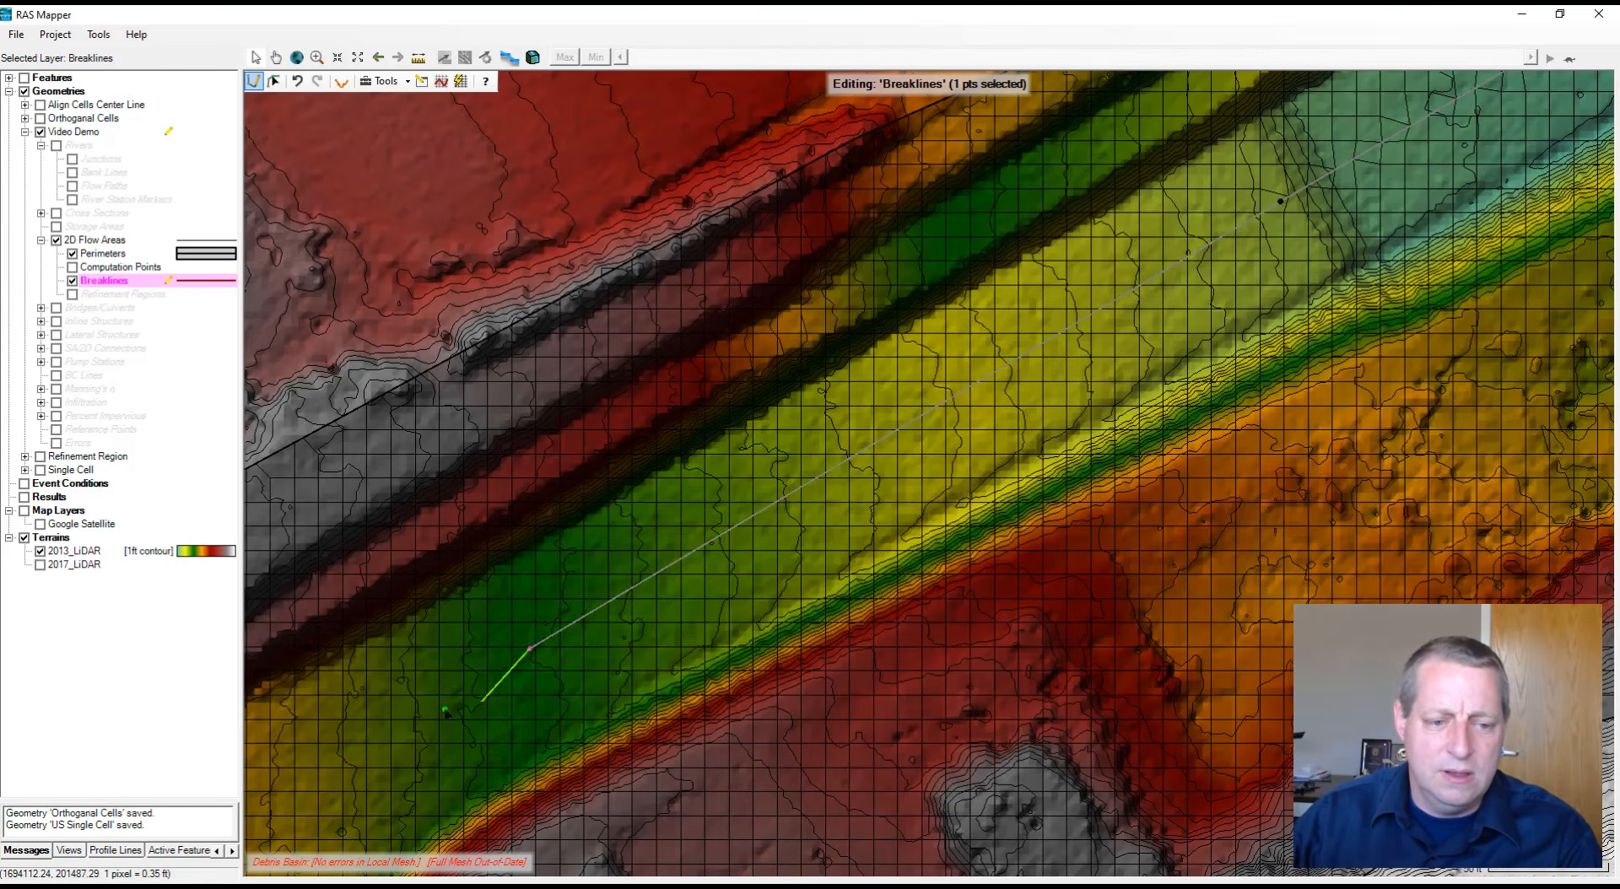
left_click(341, 754)
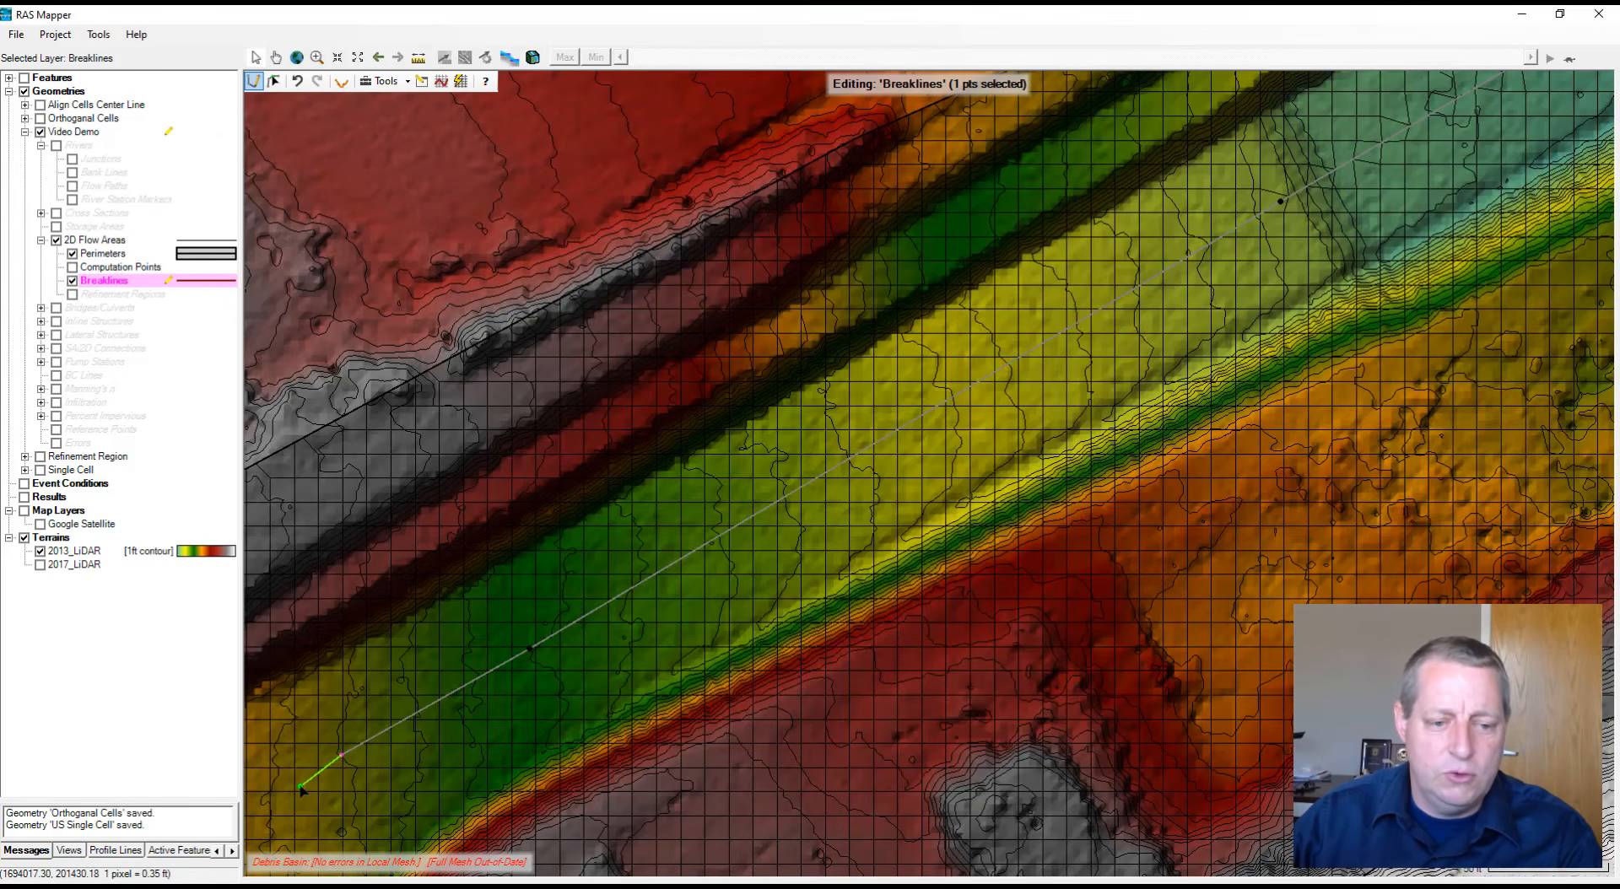
left_click_drag(302, 789, 699, 563)
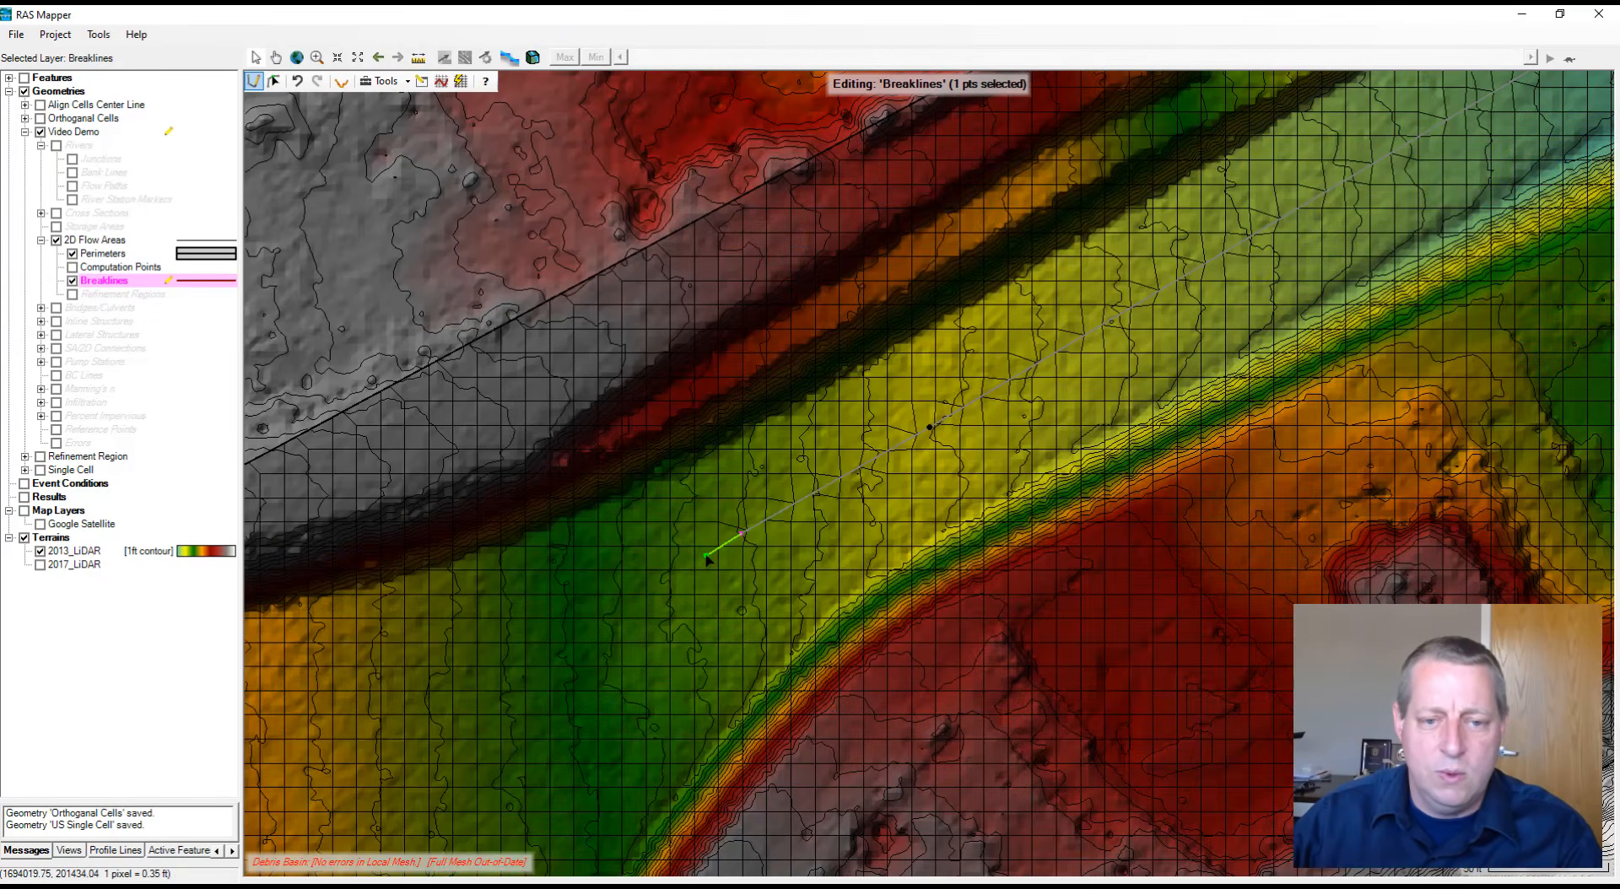
double_click(707, 557)
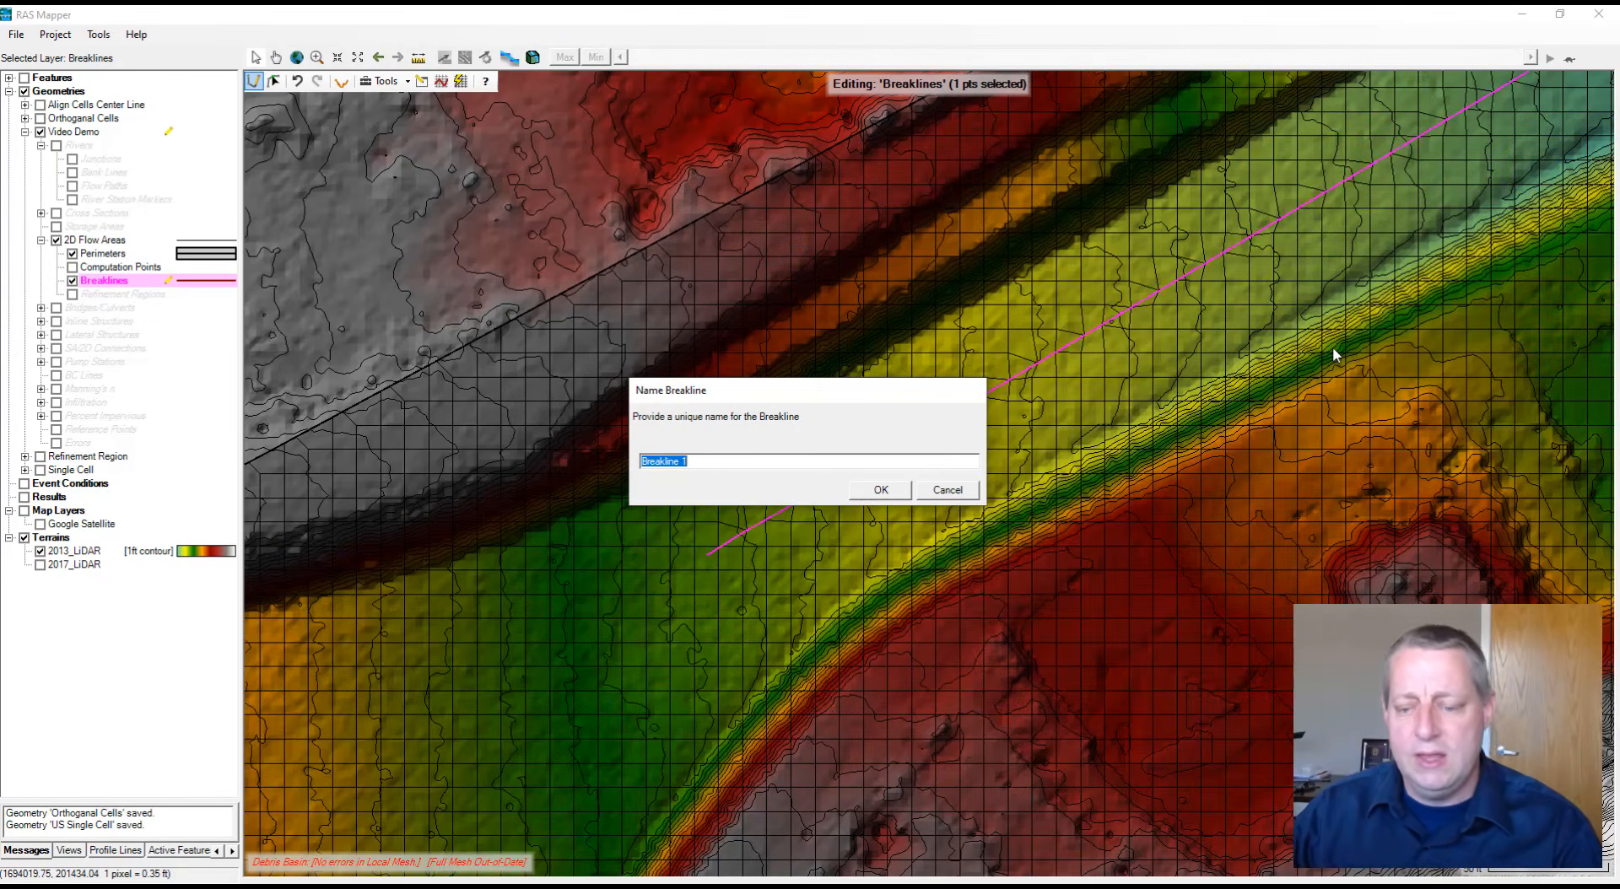
Name the new breakline Channel Center Line
type("Channel Center Lin")
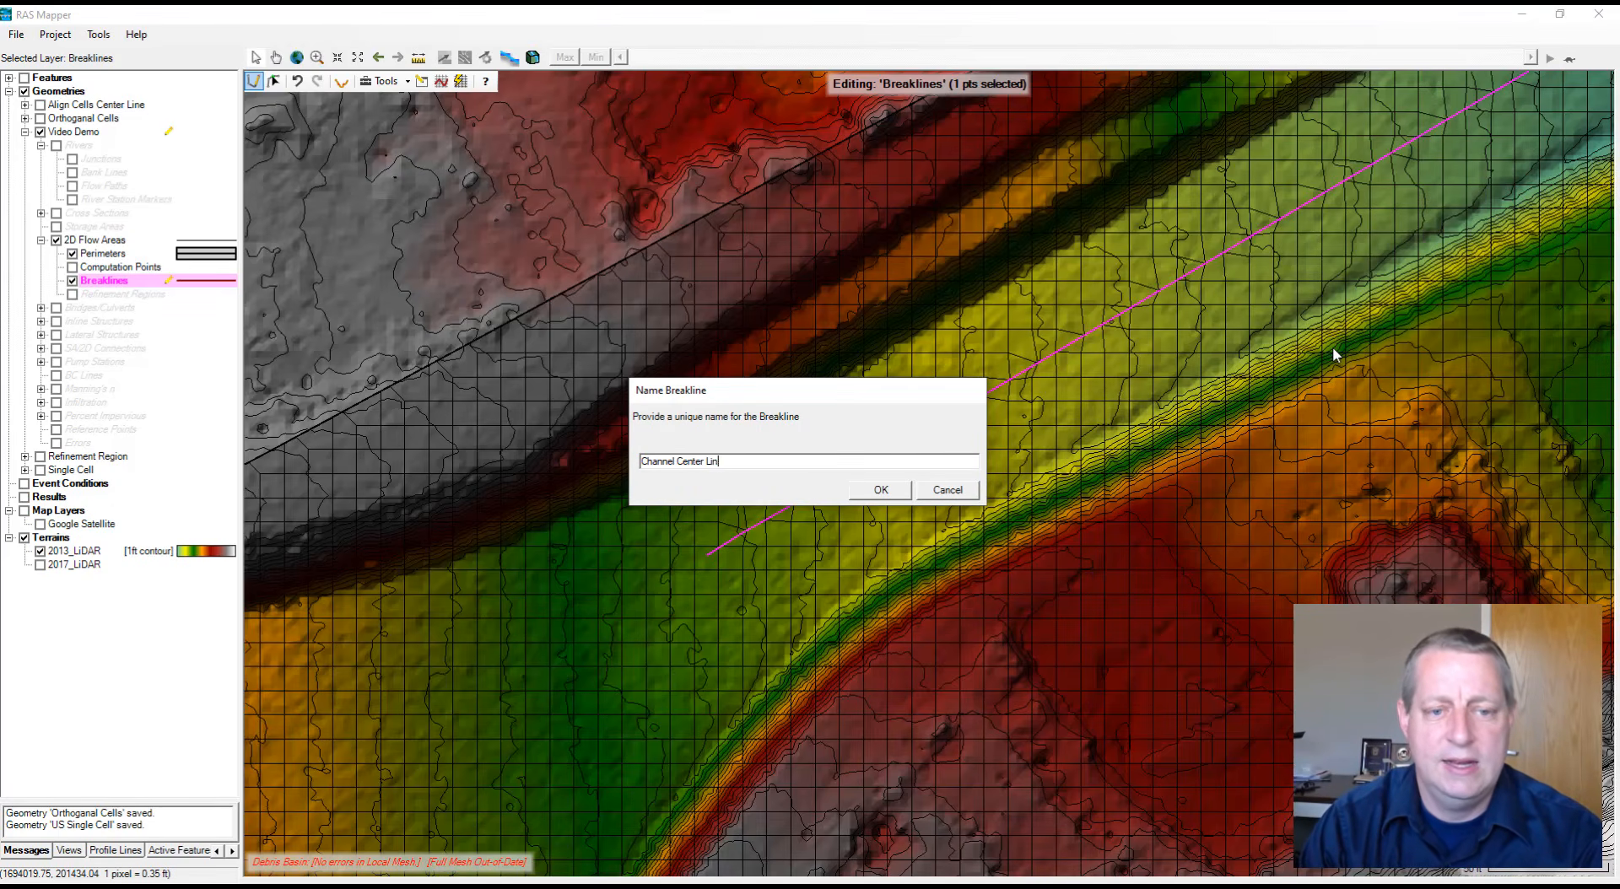
type("e")
key("Return")
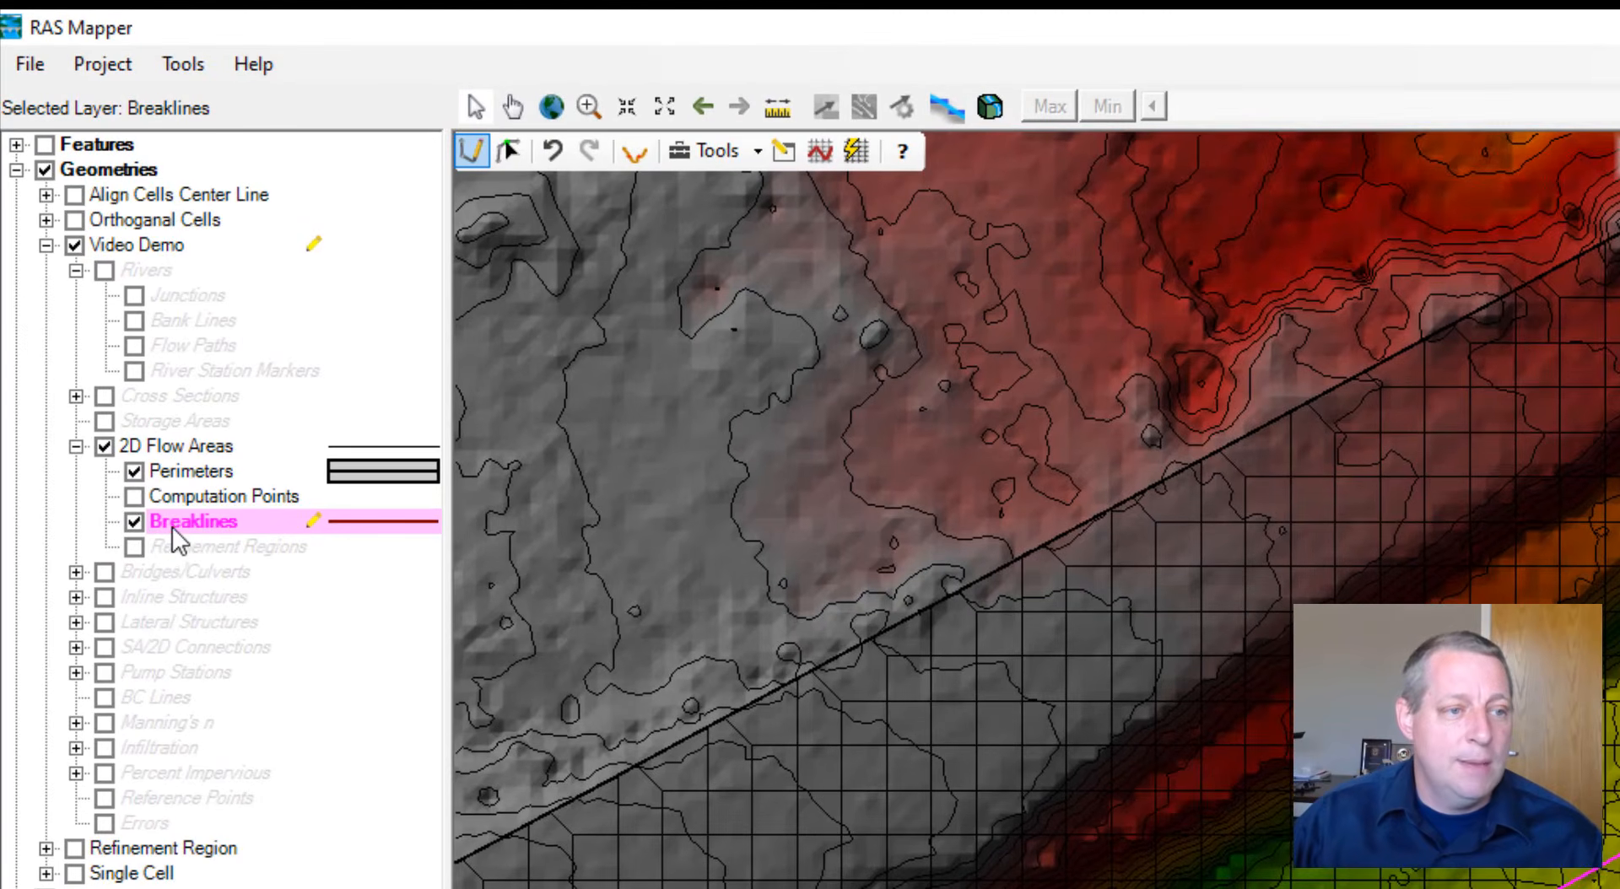
Open the breakline properties, review the spacing, repeats and cell protection options for Channel Center Line, and accept them
right_click(173, 528)
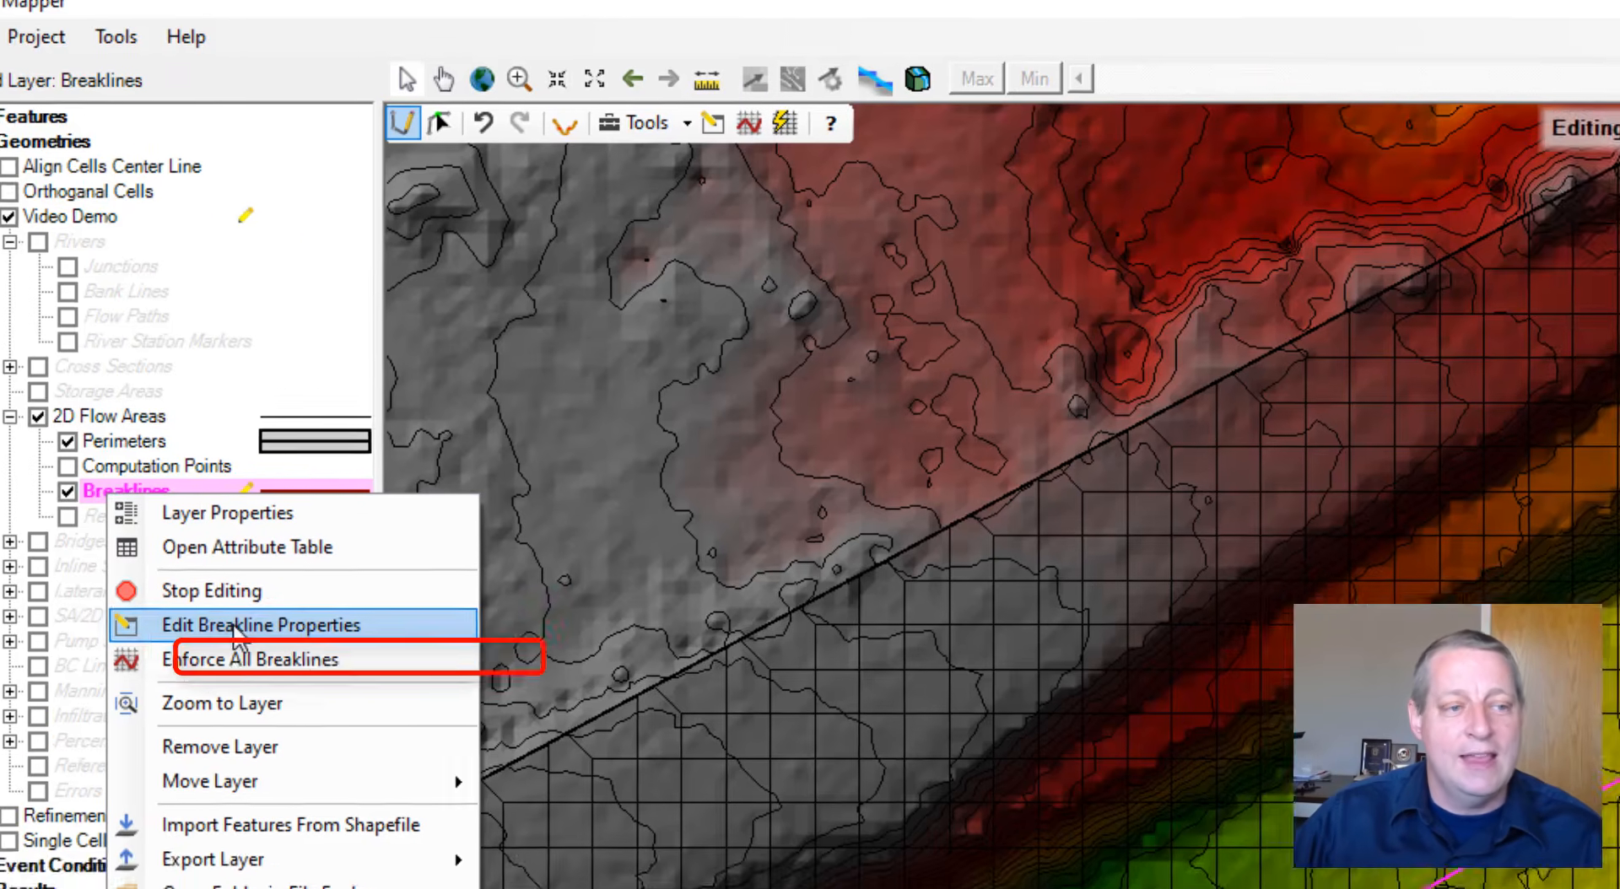
left_click(305, 656)
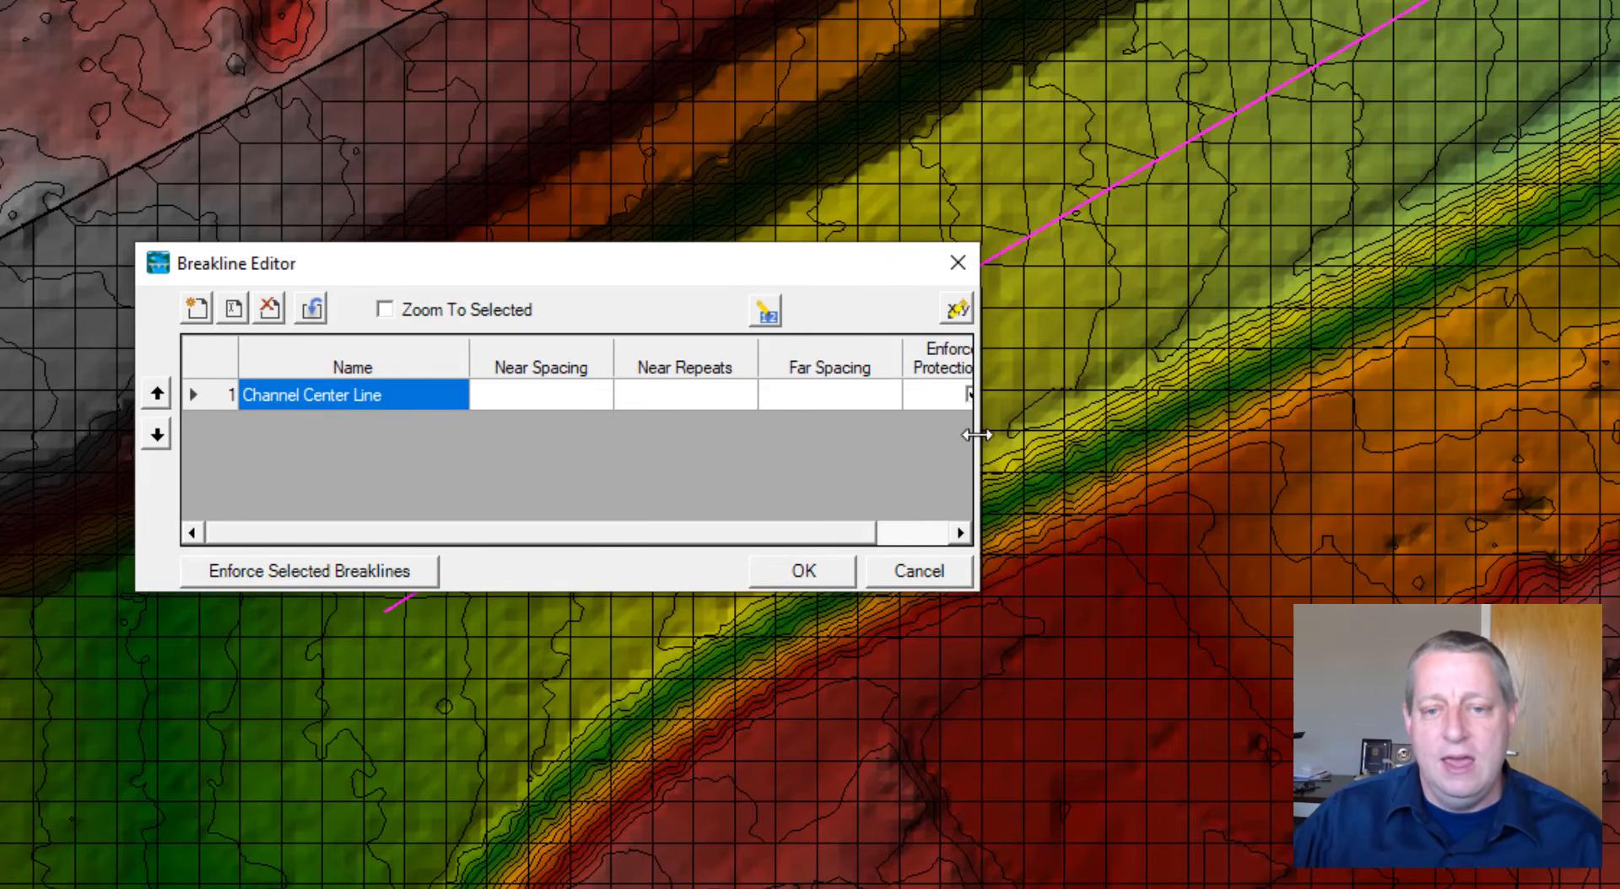
left_click_drag(983, 435, 1542, 436)
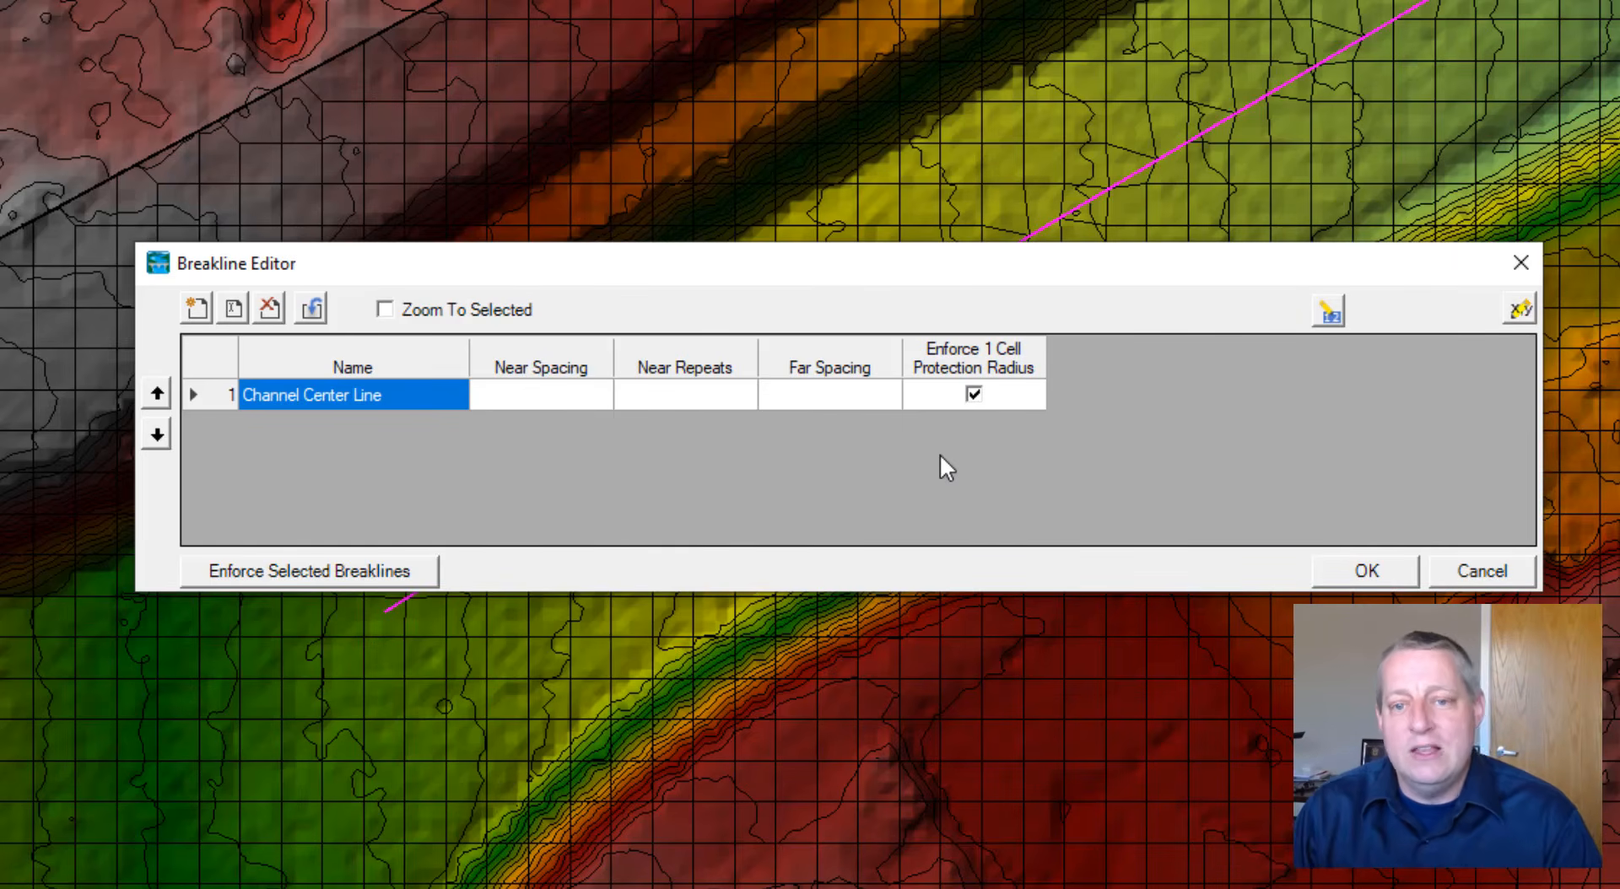
left_click(1366, 574)
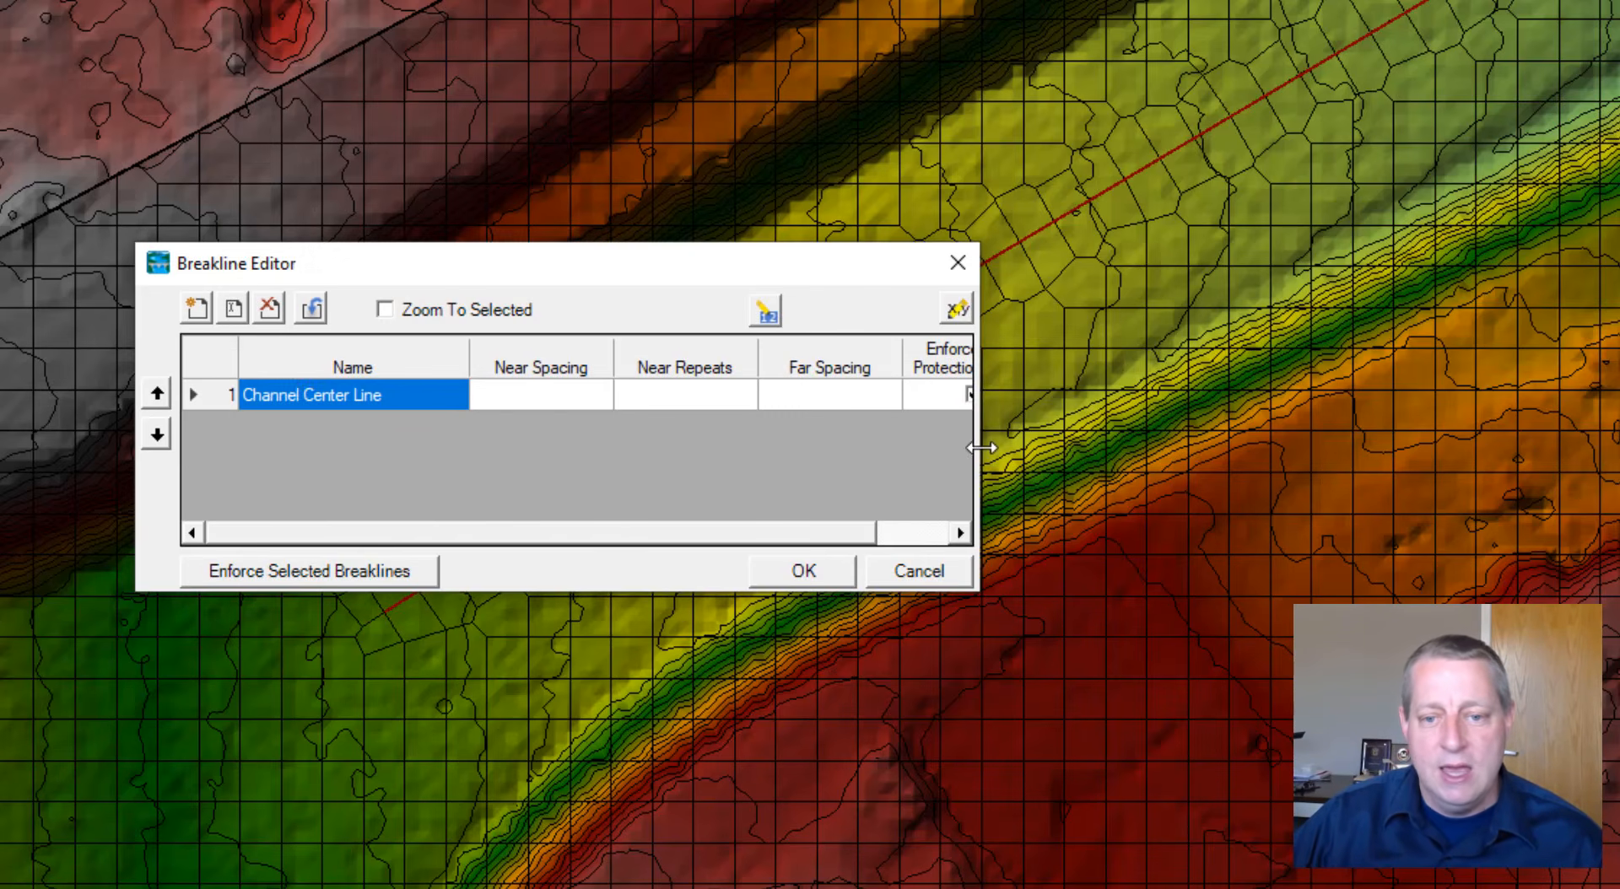
Set the Channel Center Line breakline's near spacing to 10 and its near repeats to 8, and accept the breakline properties
left_click_drag(980, 448, 1198, 448)
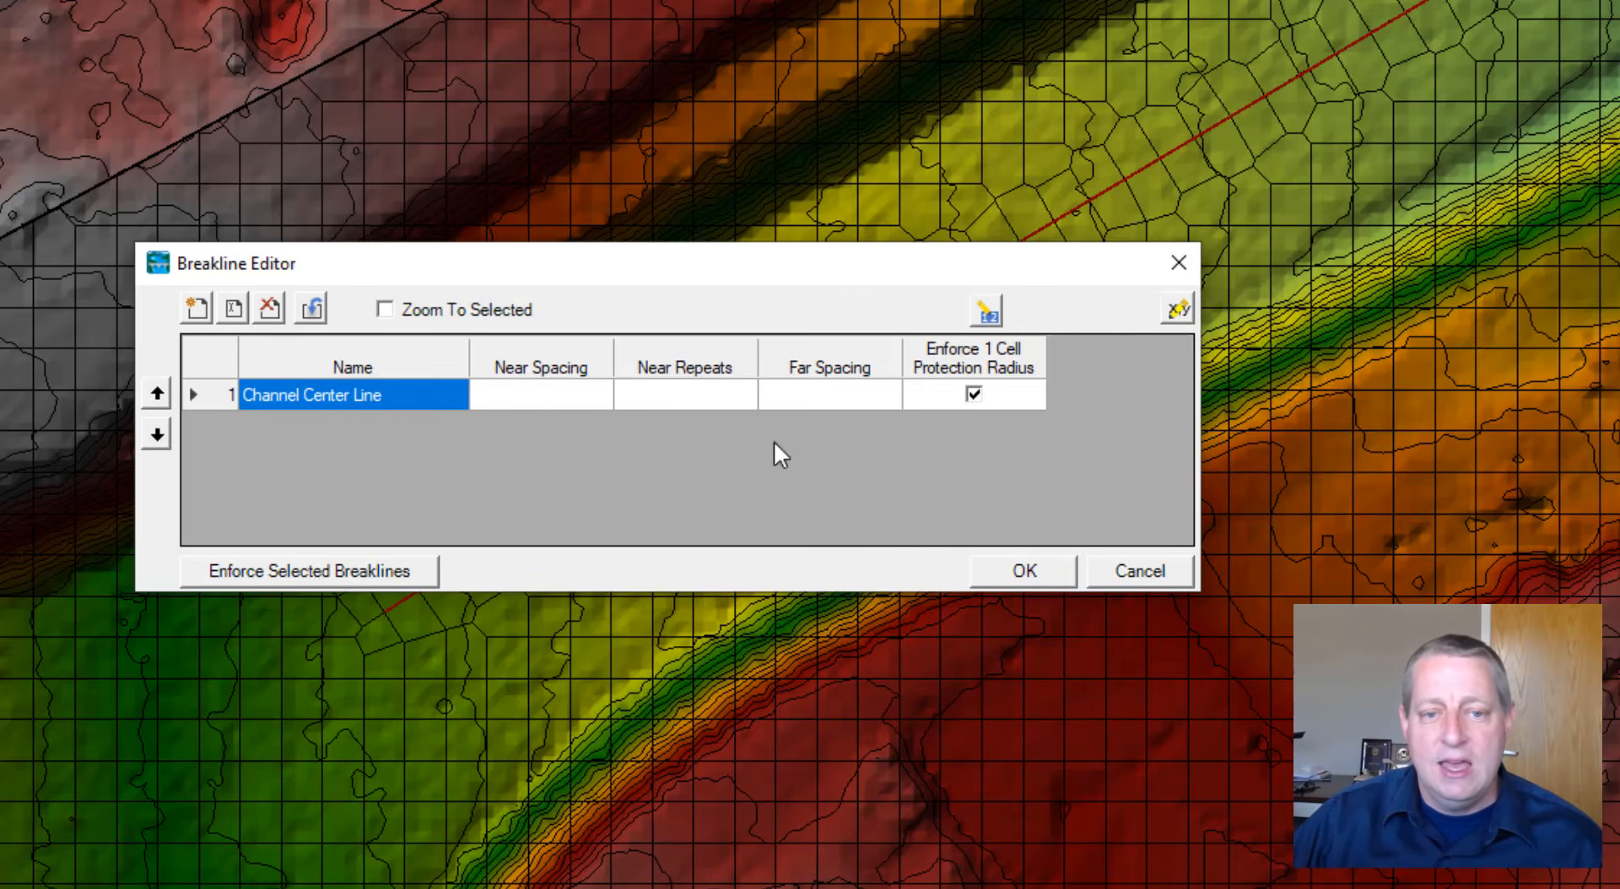
left_click(555, 397)
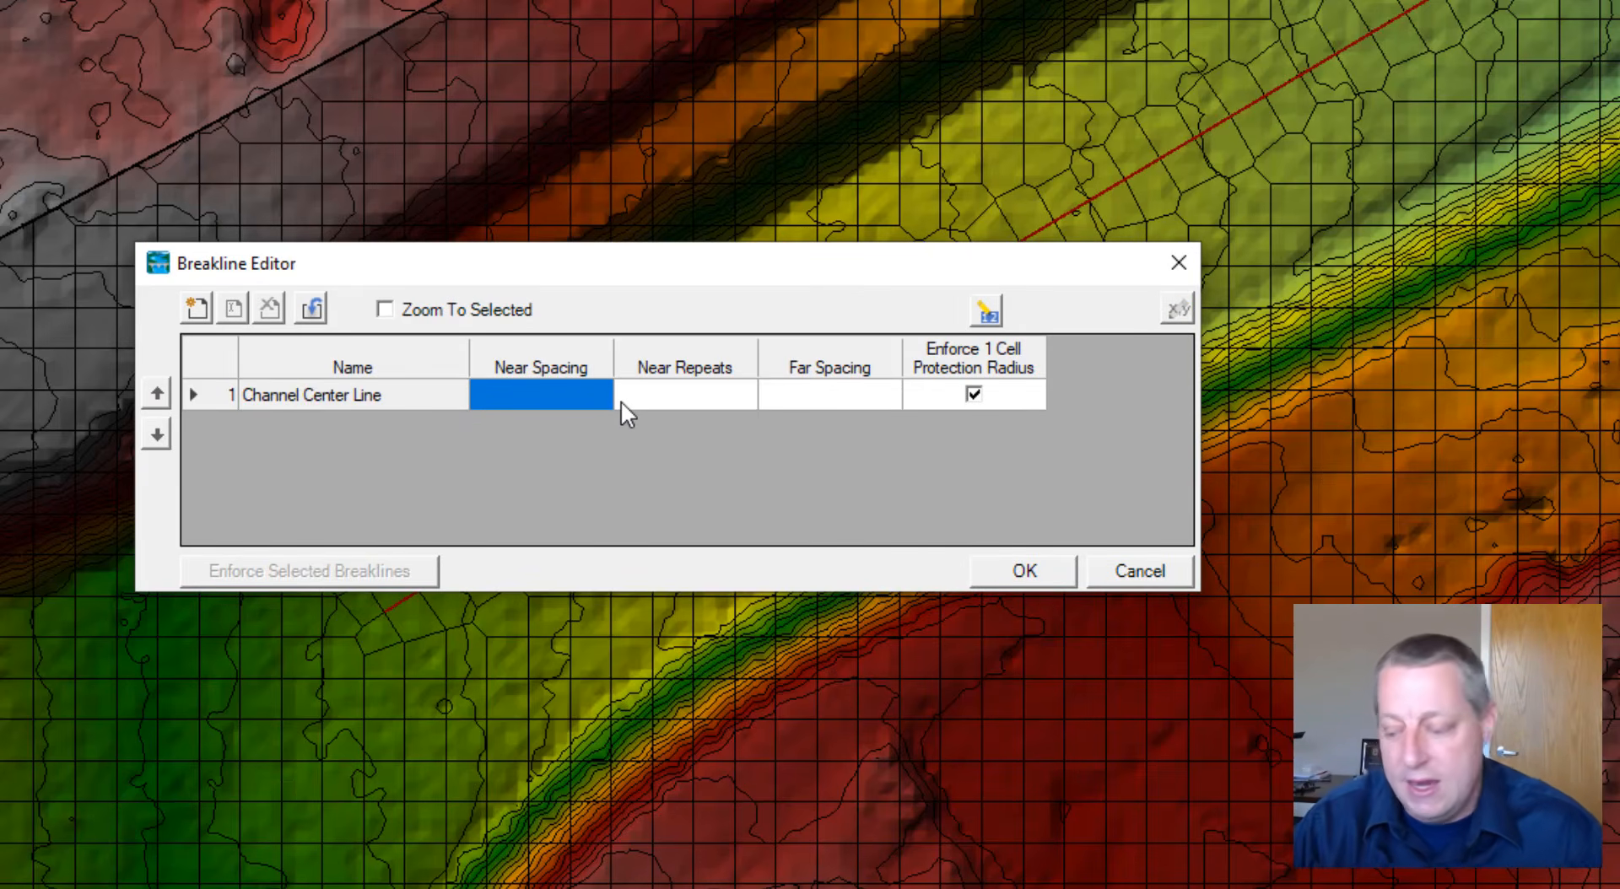
type("10")
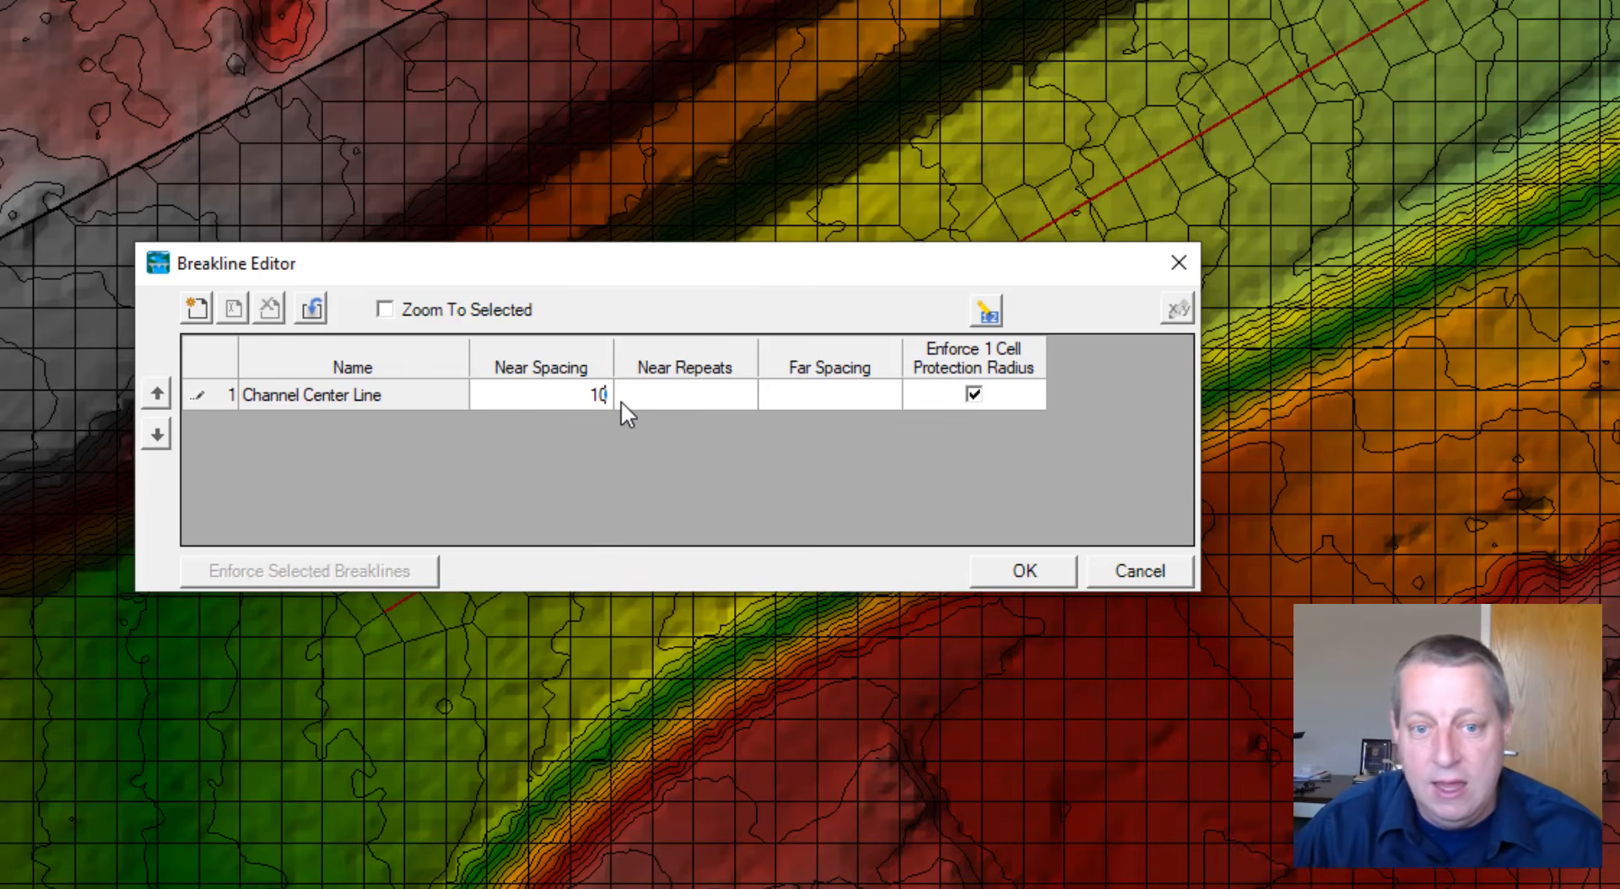
left_click(687, 401)
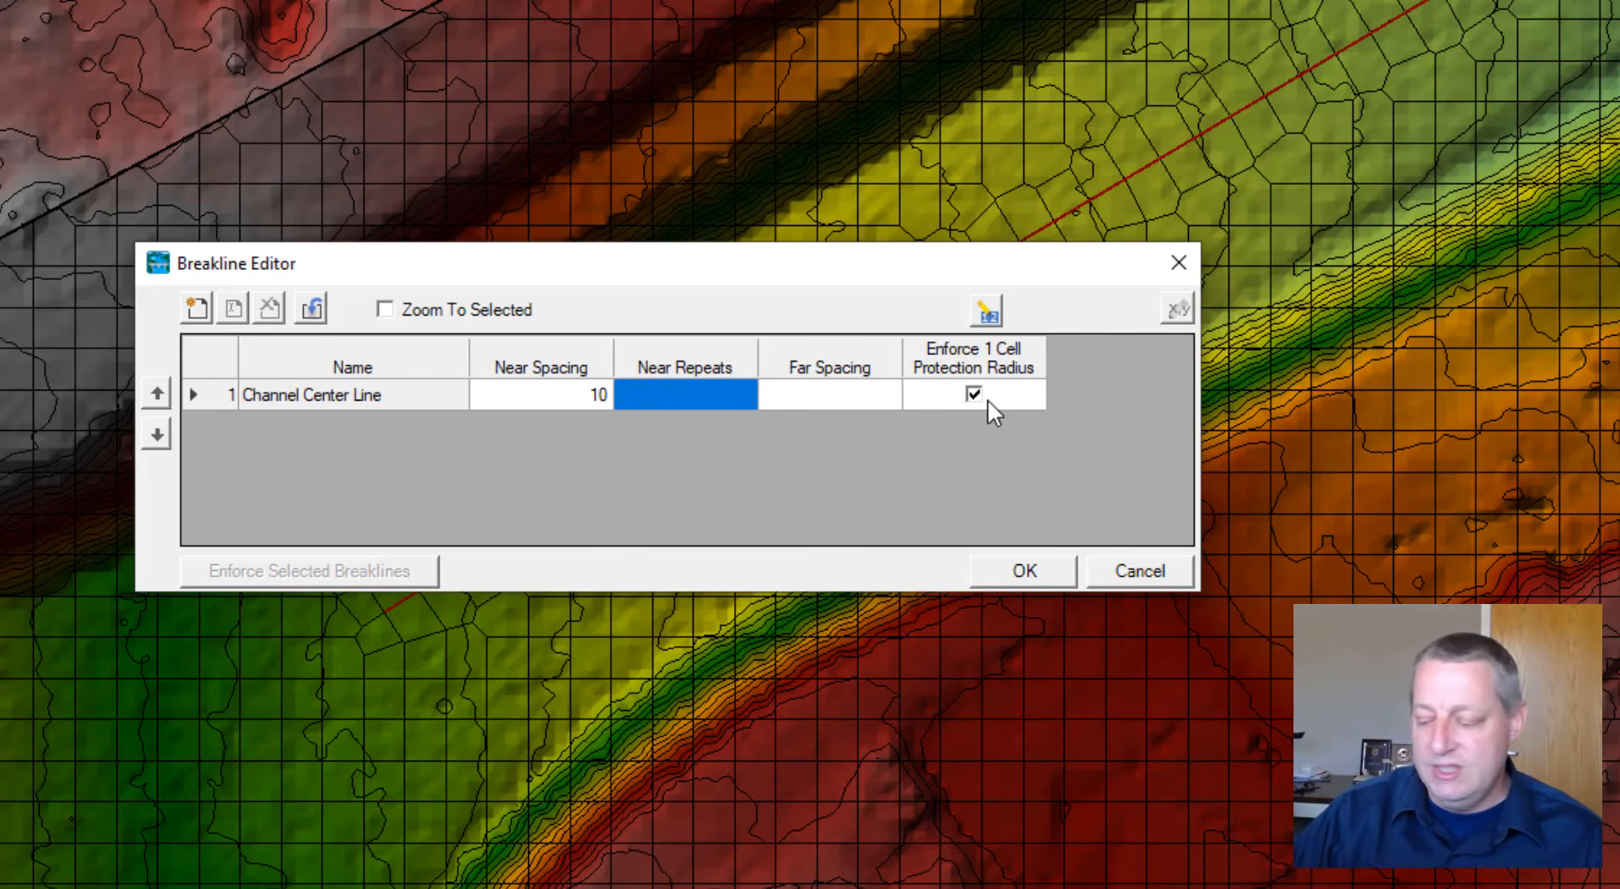
type("8")
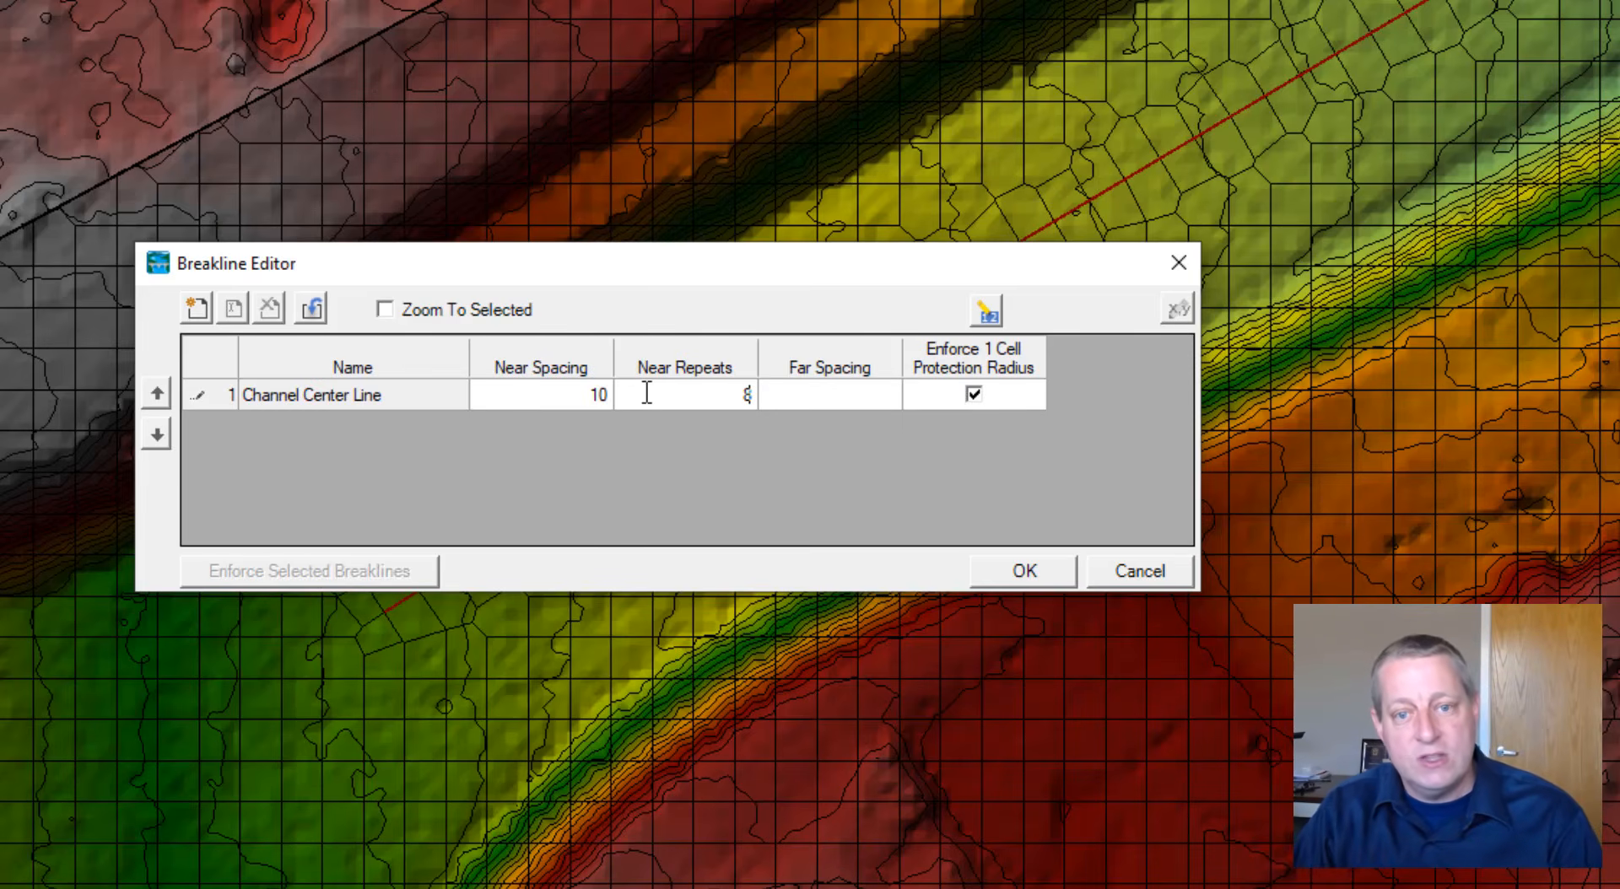
left_click(851, 396)
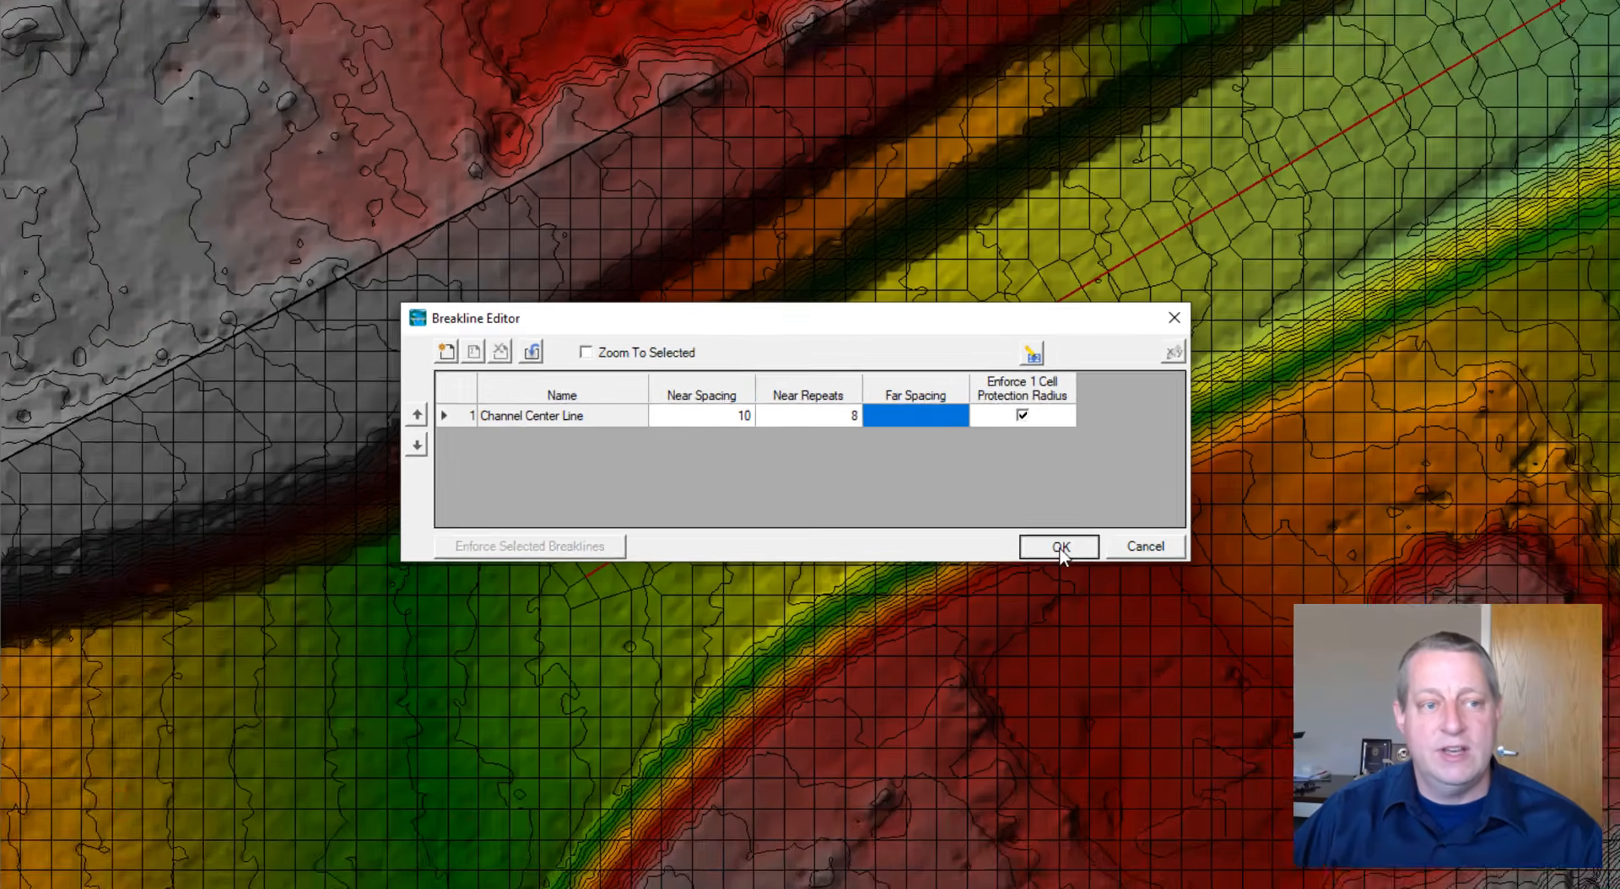
left_click(1024, 572)
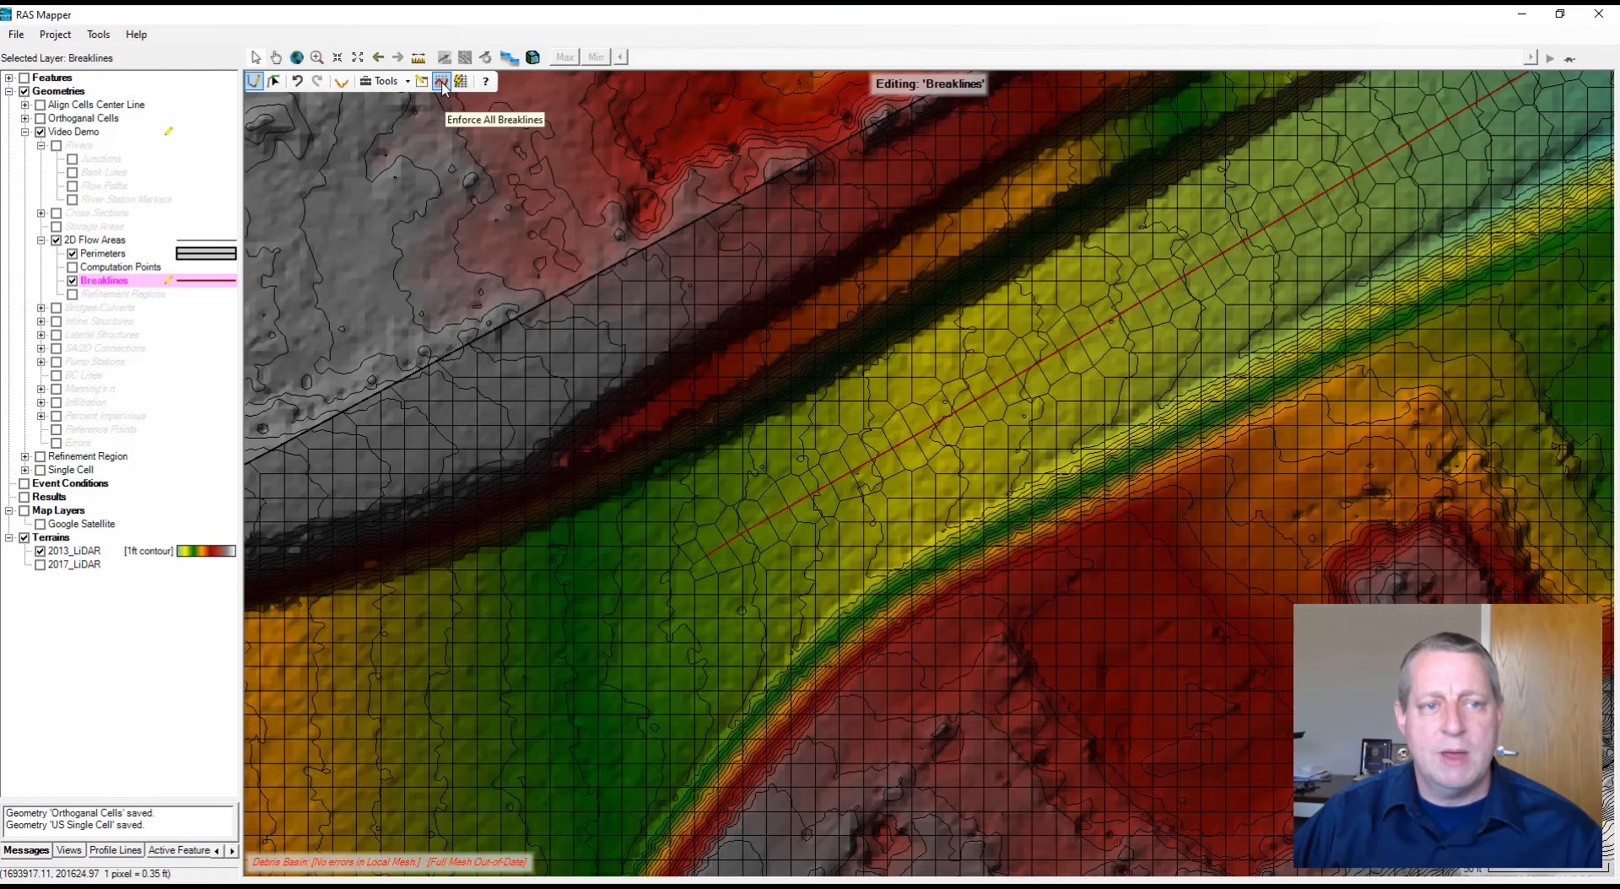
Enforce the Channel Center Line breakline on the mesh
right_click(150, 280)
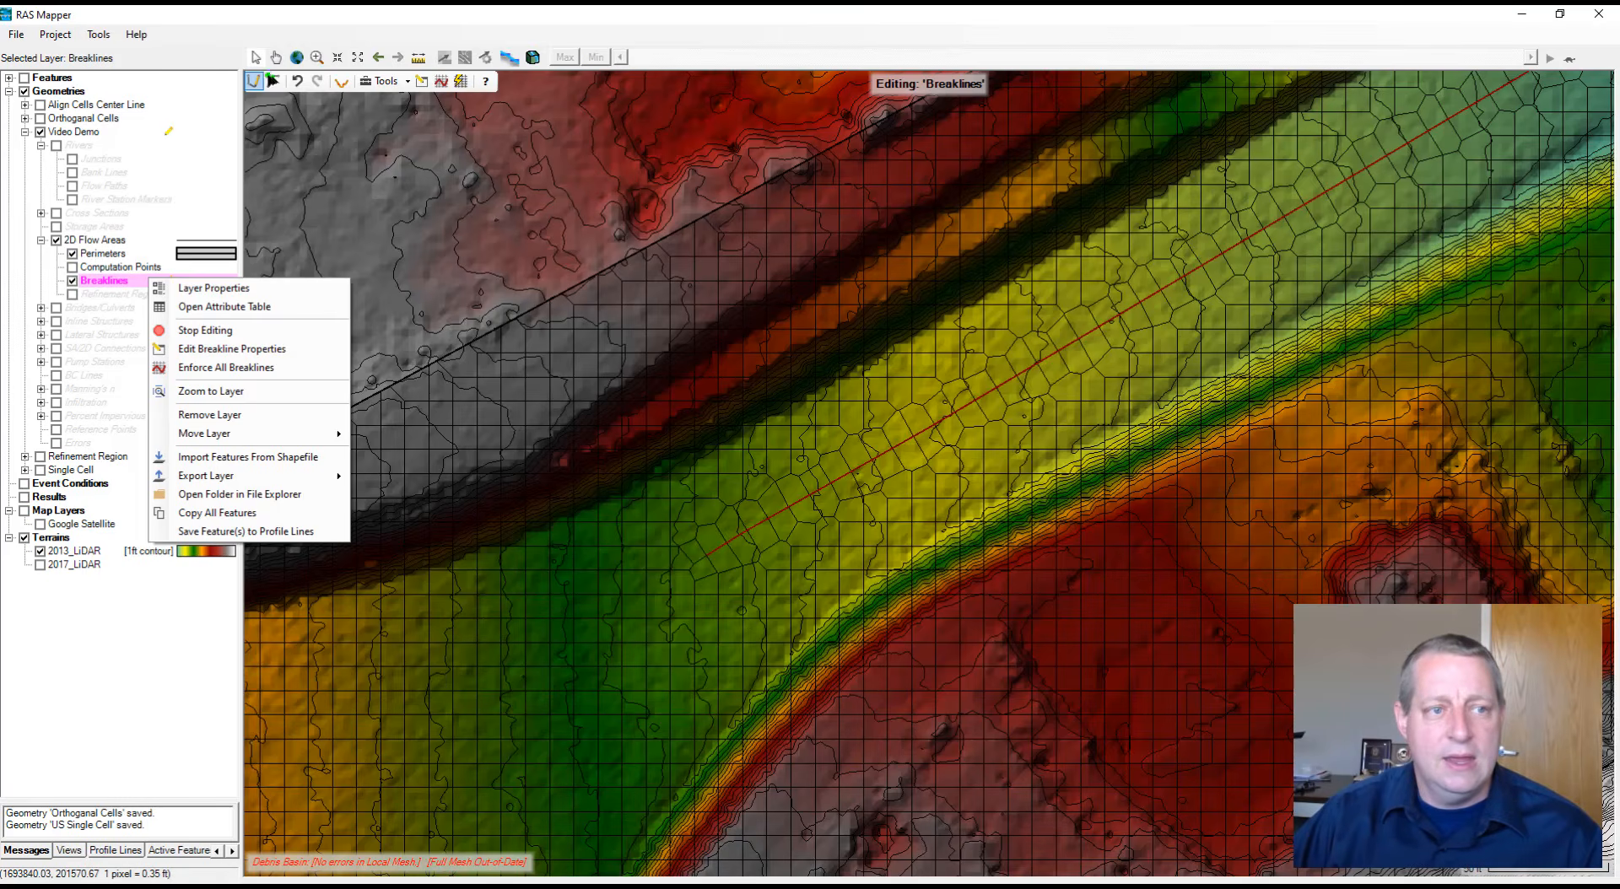
right_click(931, 427)
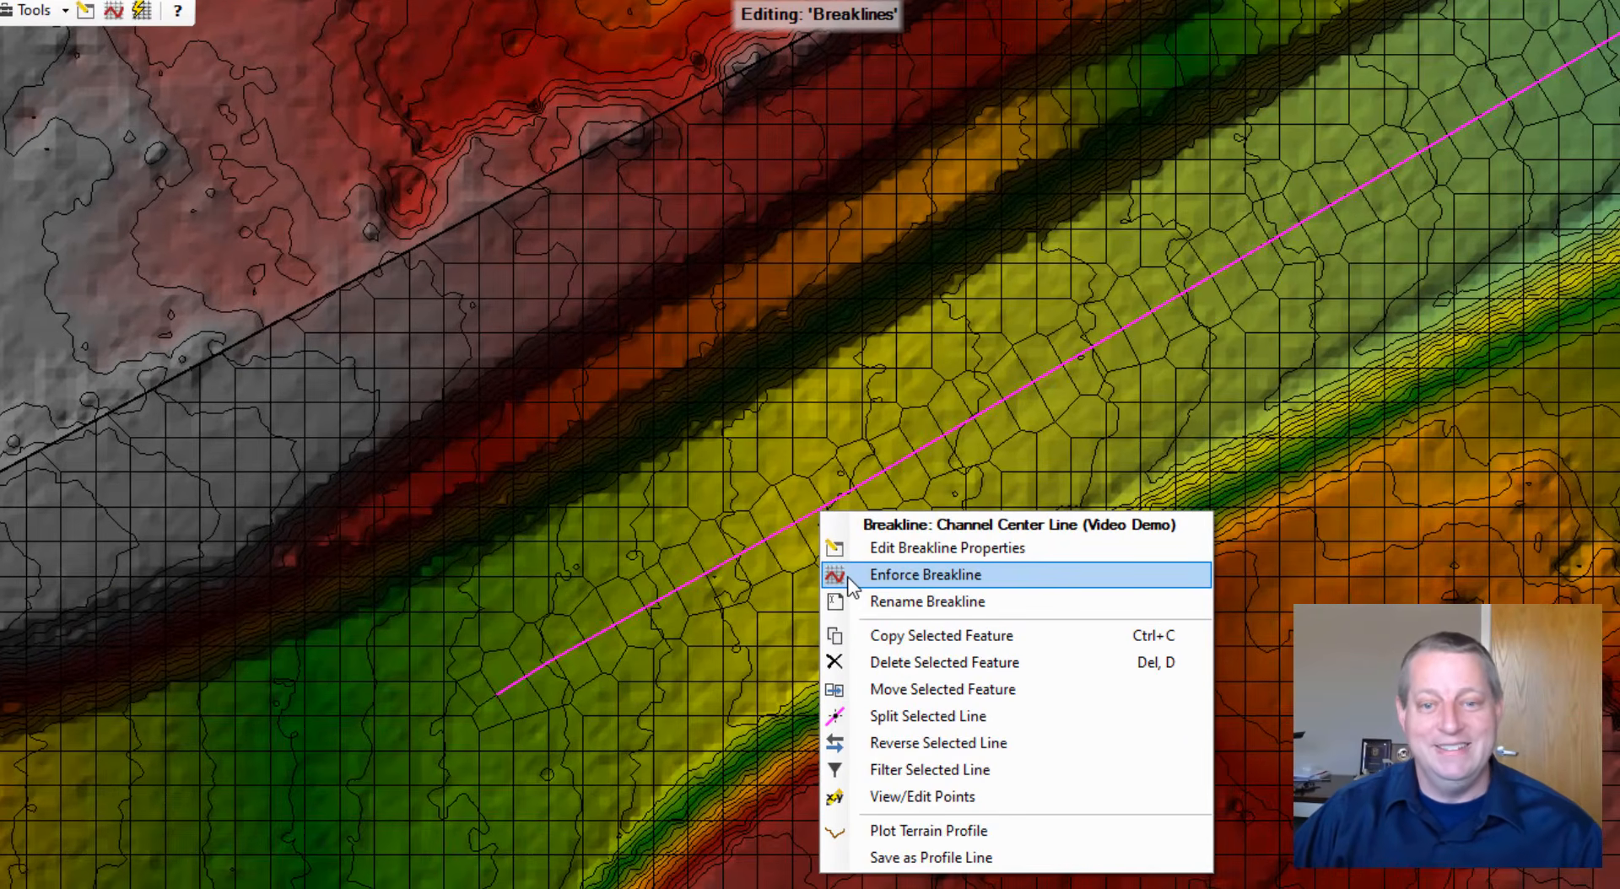
left_click(847, 575)
Examine the cell alignment along the channel and its bank slopes, from the channel bend up to the upstream mesh boundary
scroll(848, 582, "up", 3)
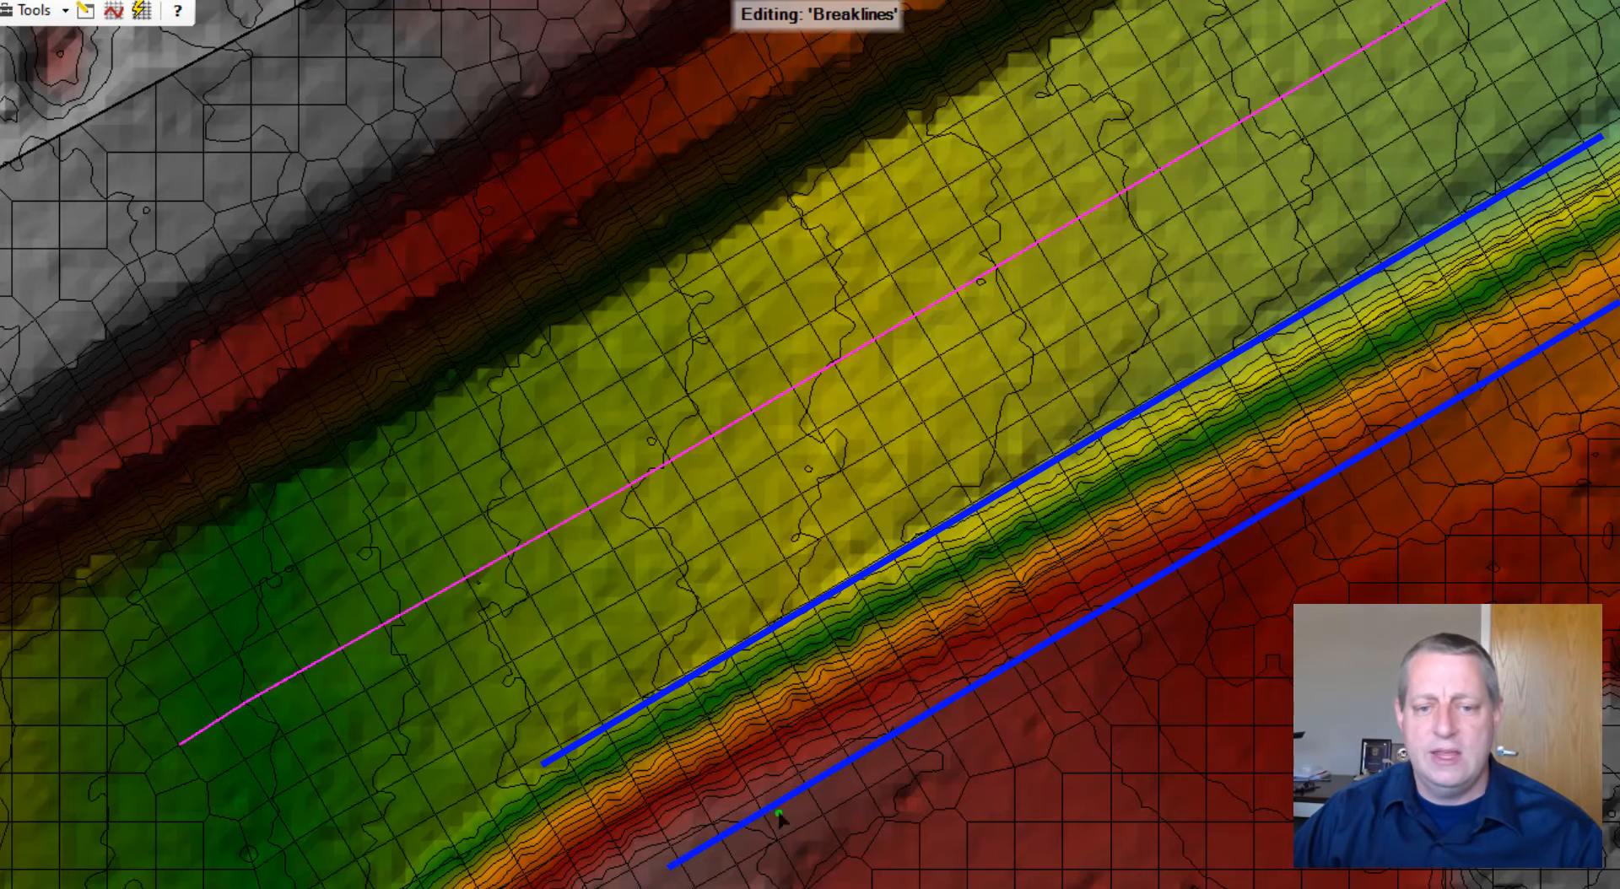
scroll(818, 665, "down", 1)
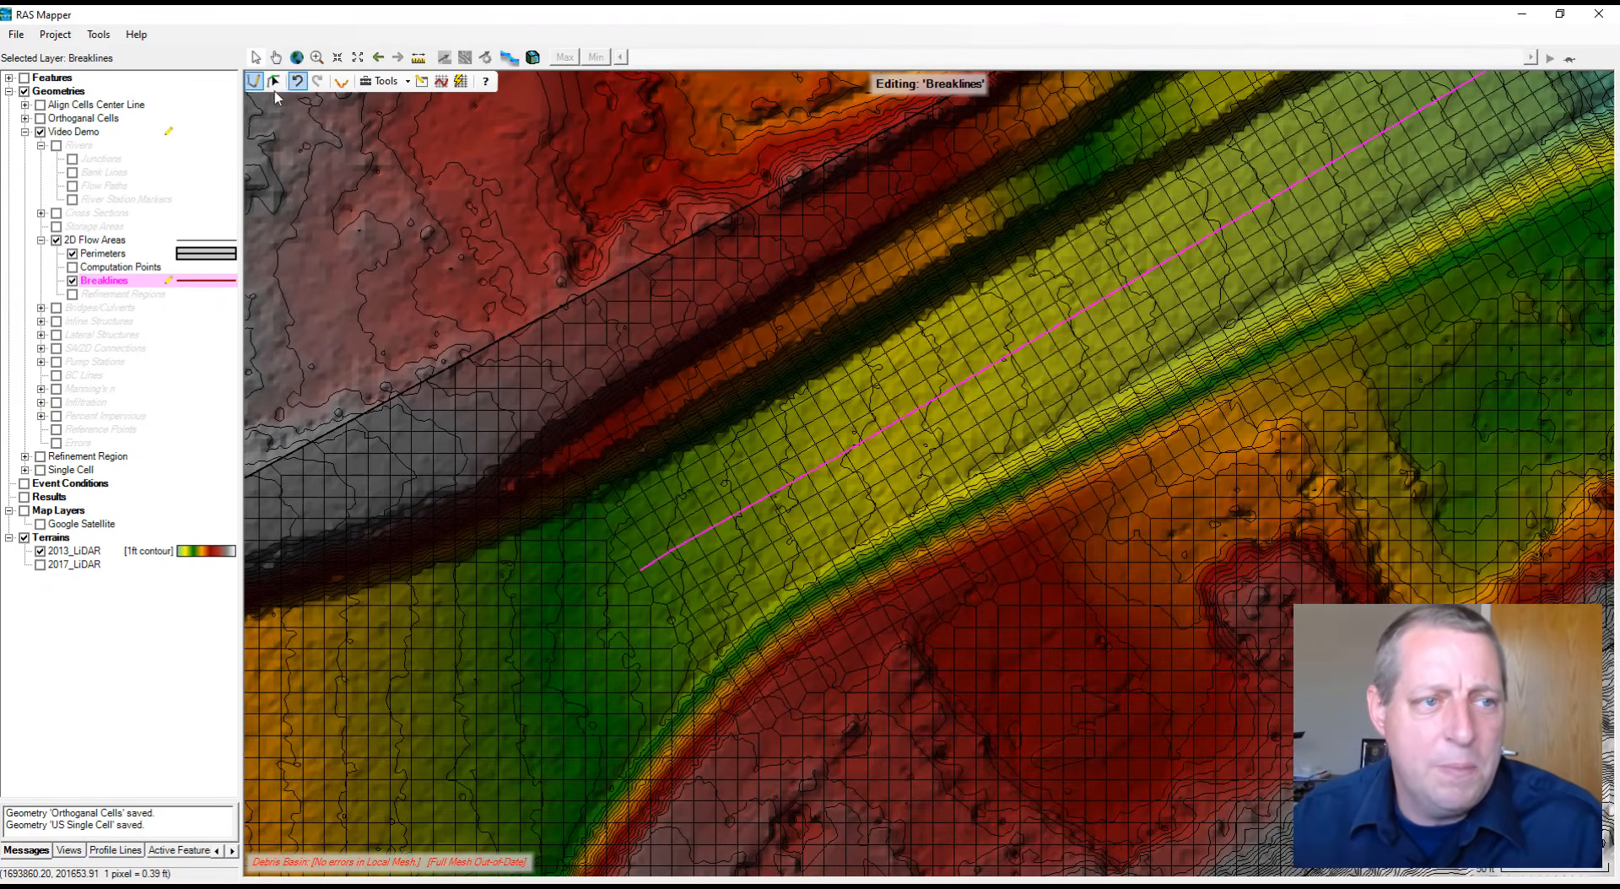
left_click(256, 85)
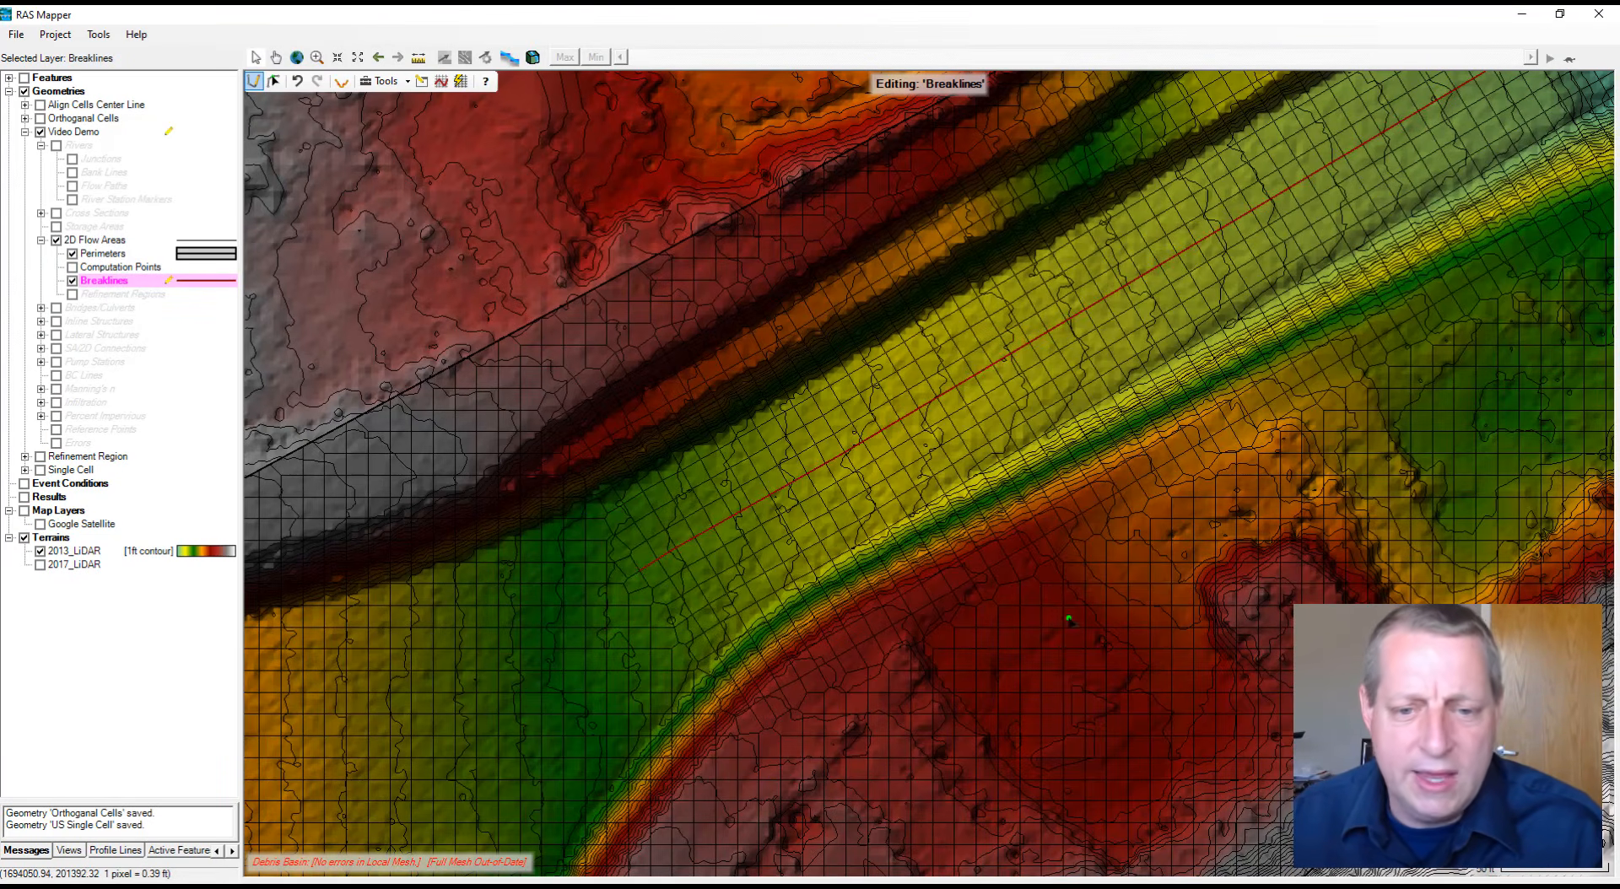
scroll(1257, 264, "up", 2)
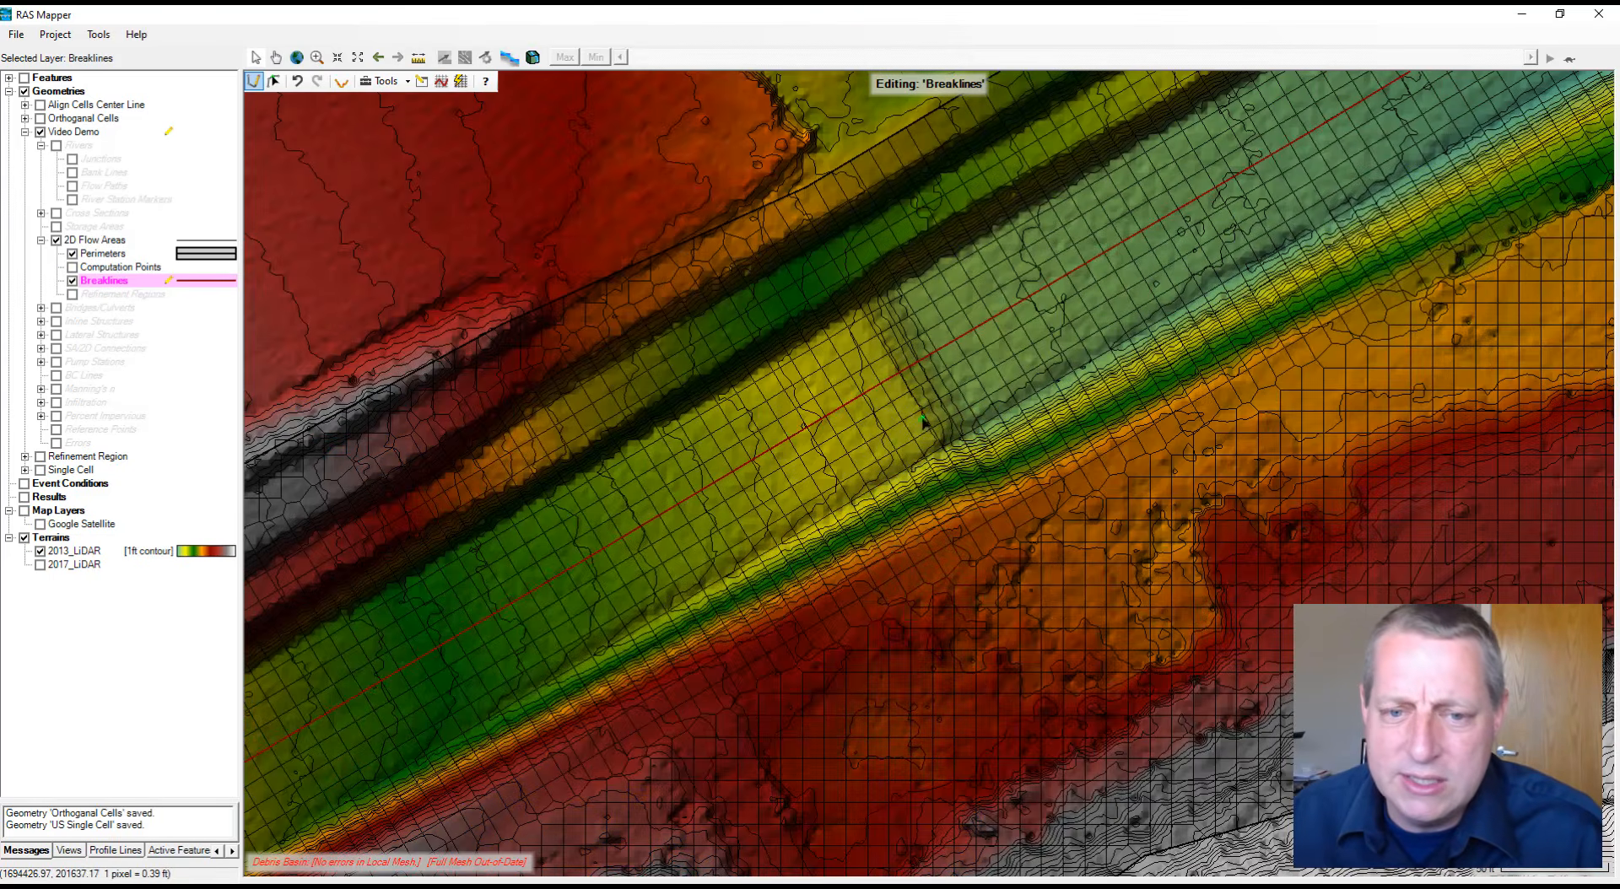
scroll(956, 408, "down", 1)
scroll(956, 408, "down", 1)
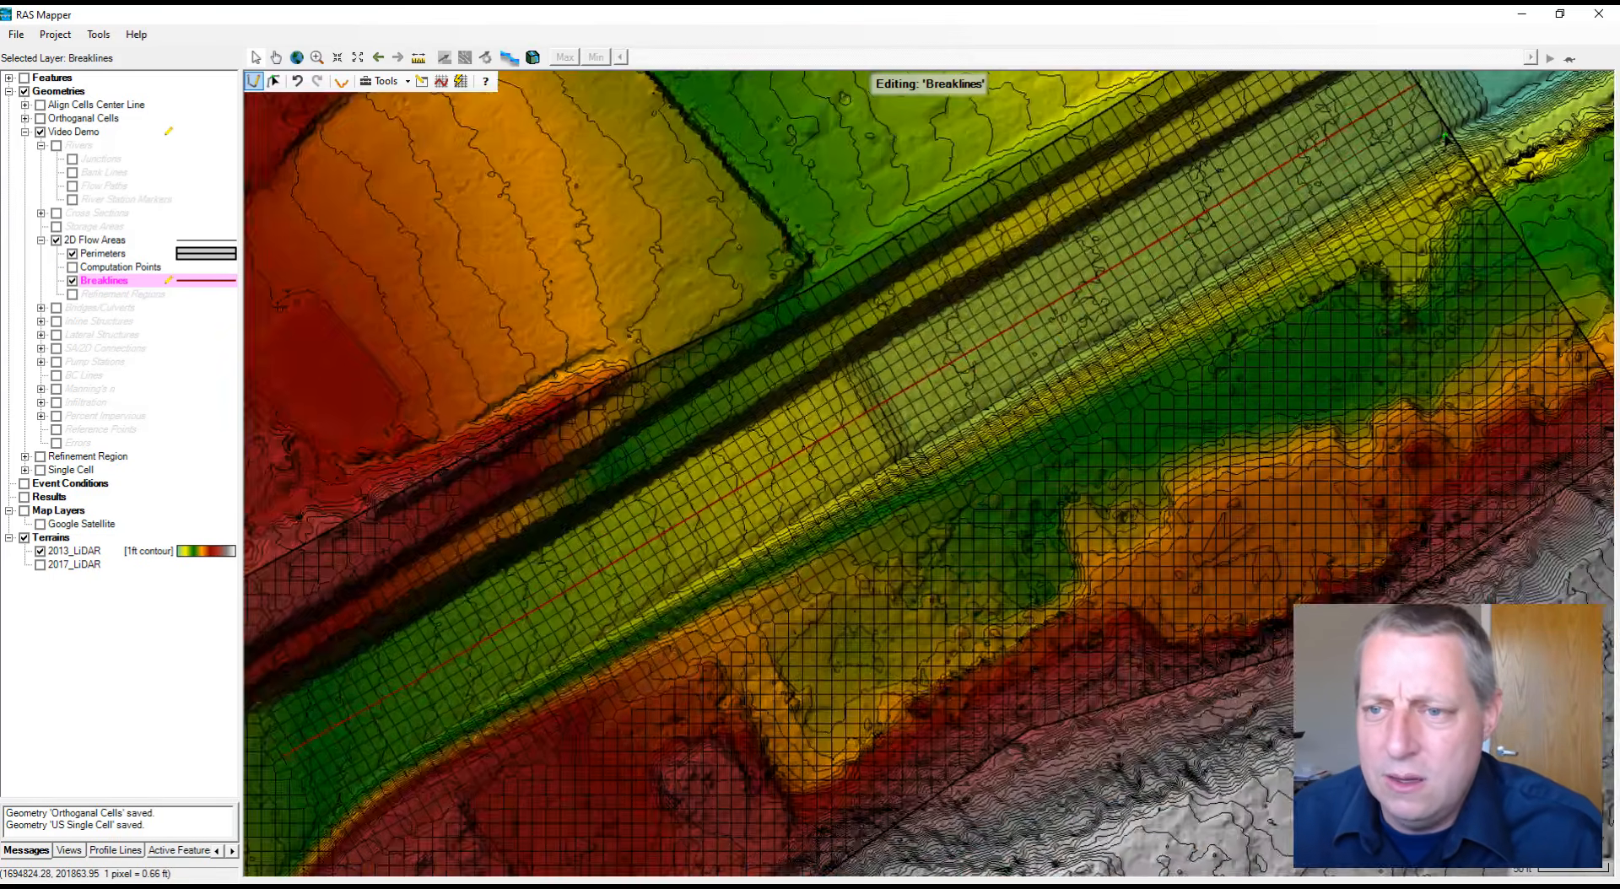
scroll(1390, 136, "up", 3)
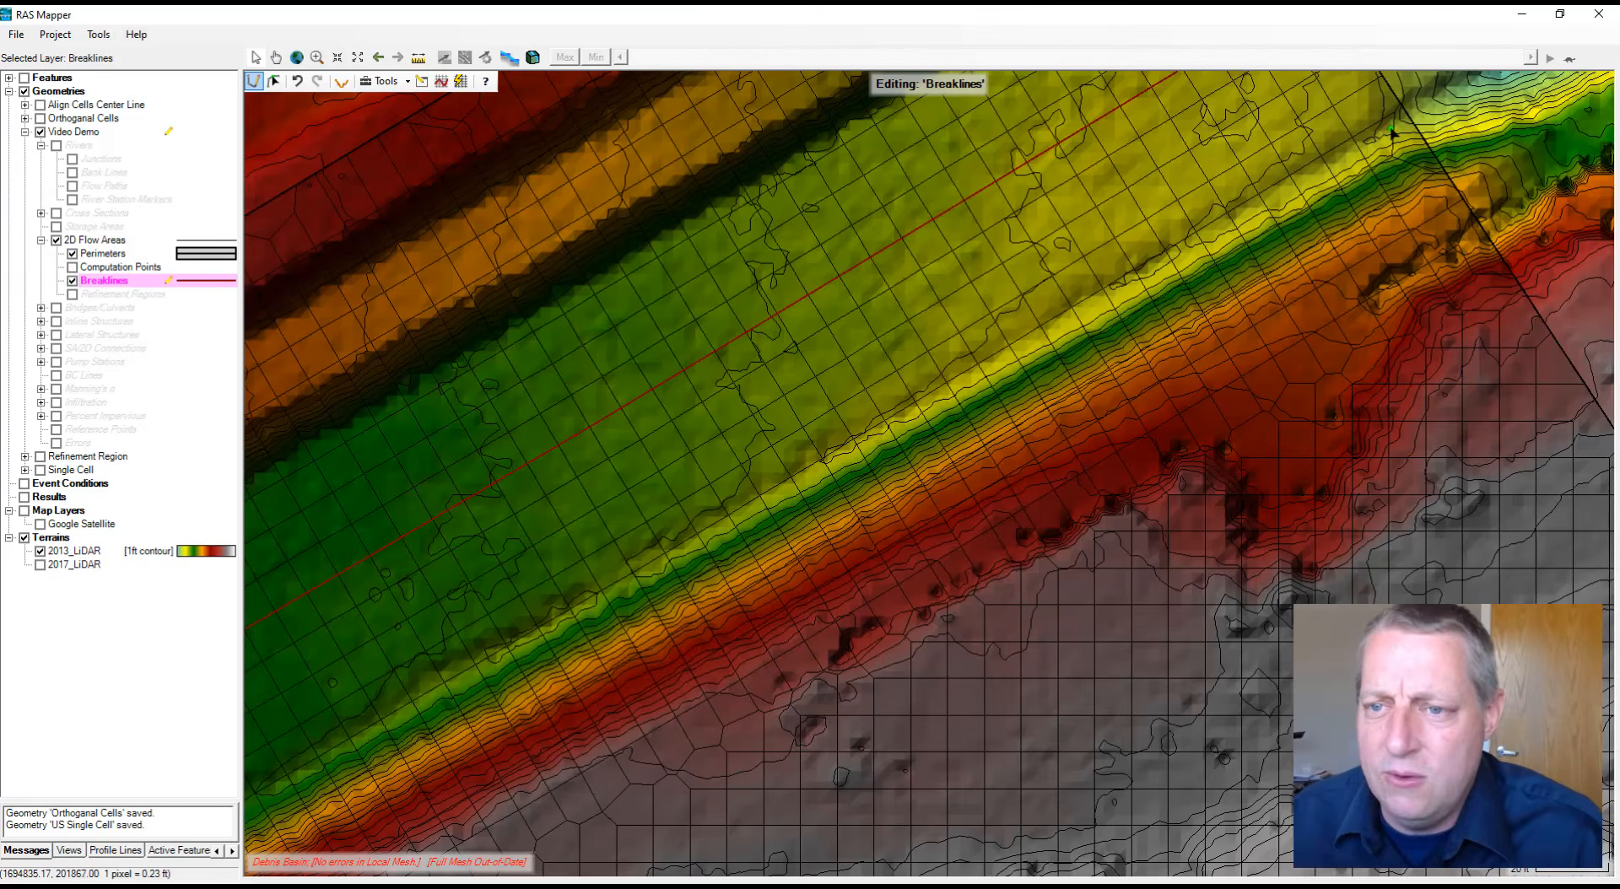
Set the contour interval of the 2013_LiDAR terrain to 40 in its display properties
right_click(111, 554)
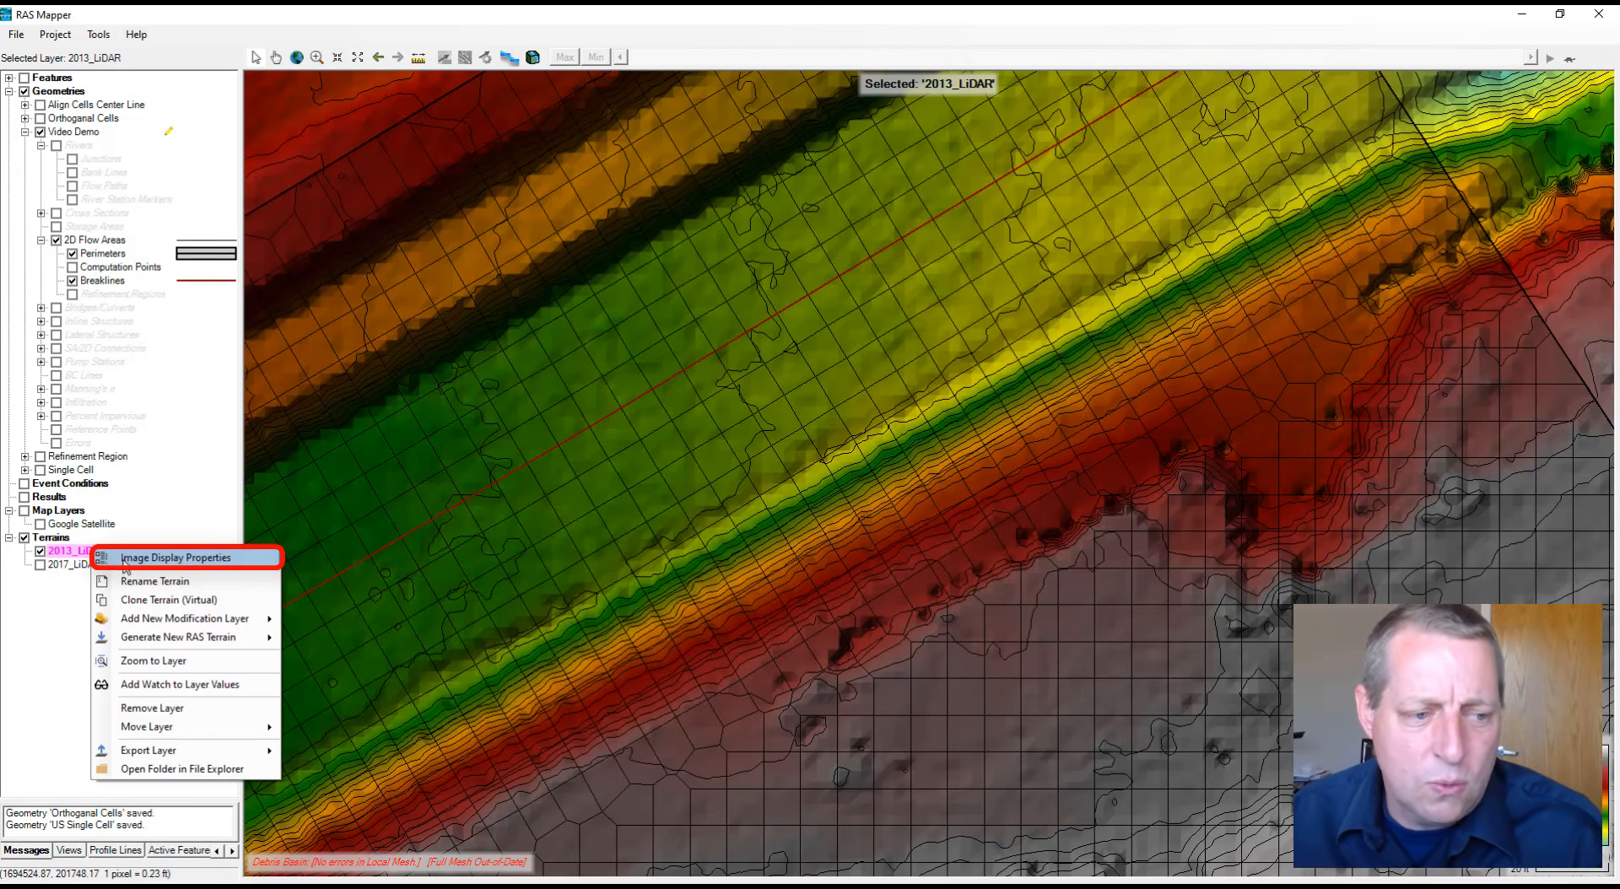
left_click(124, 561)
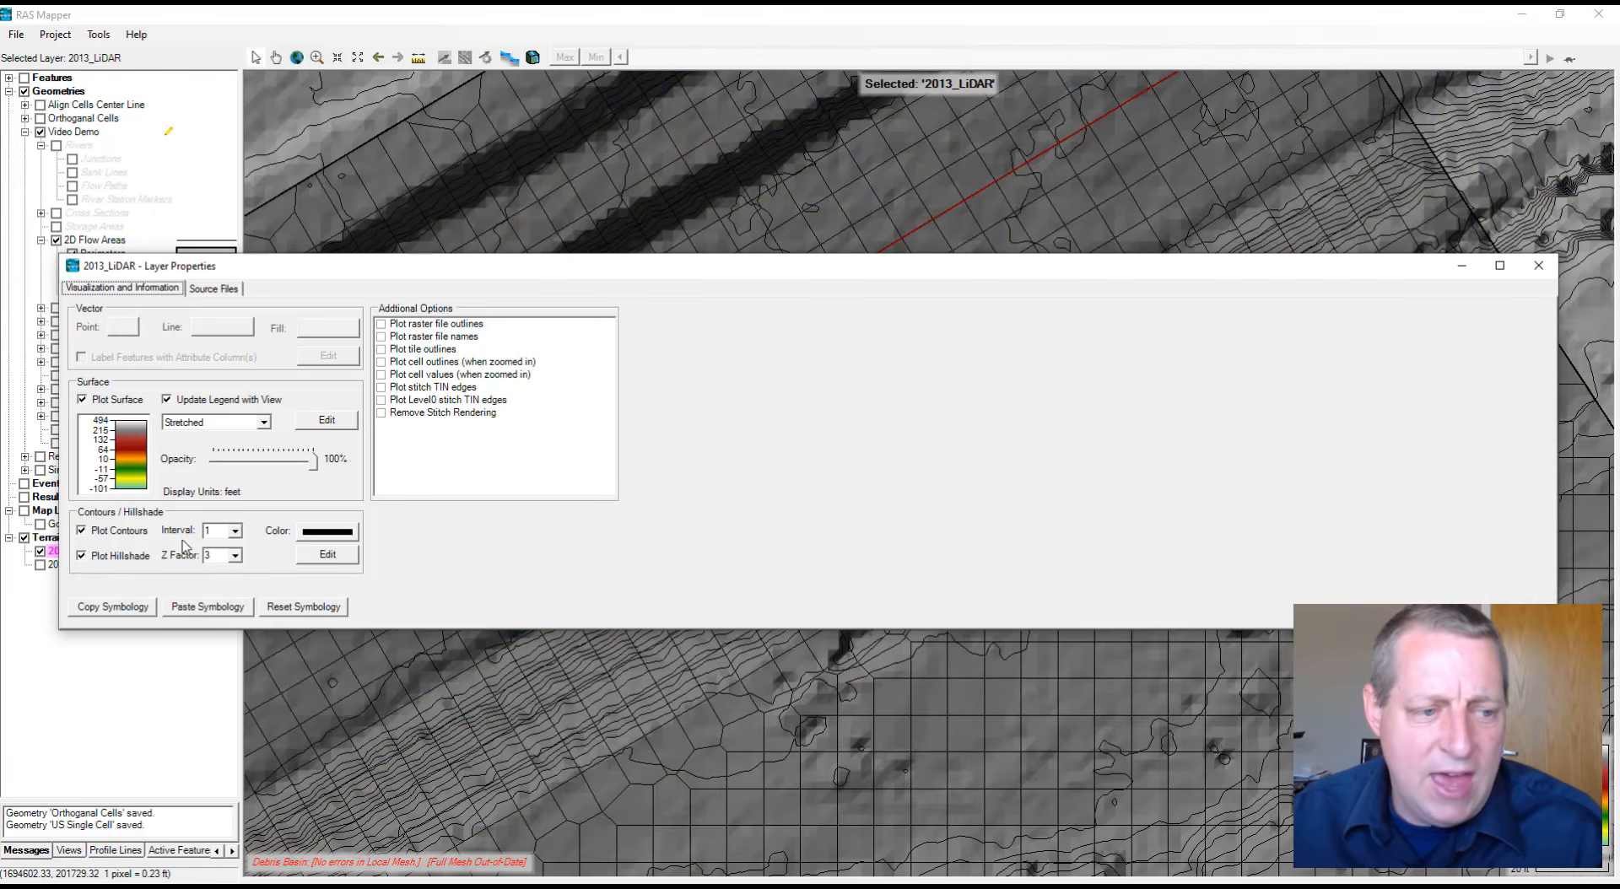
left_click(235, 531)
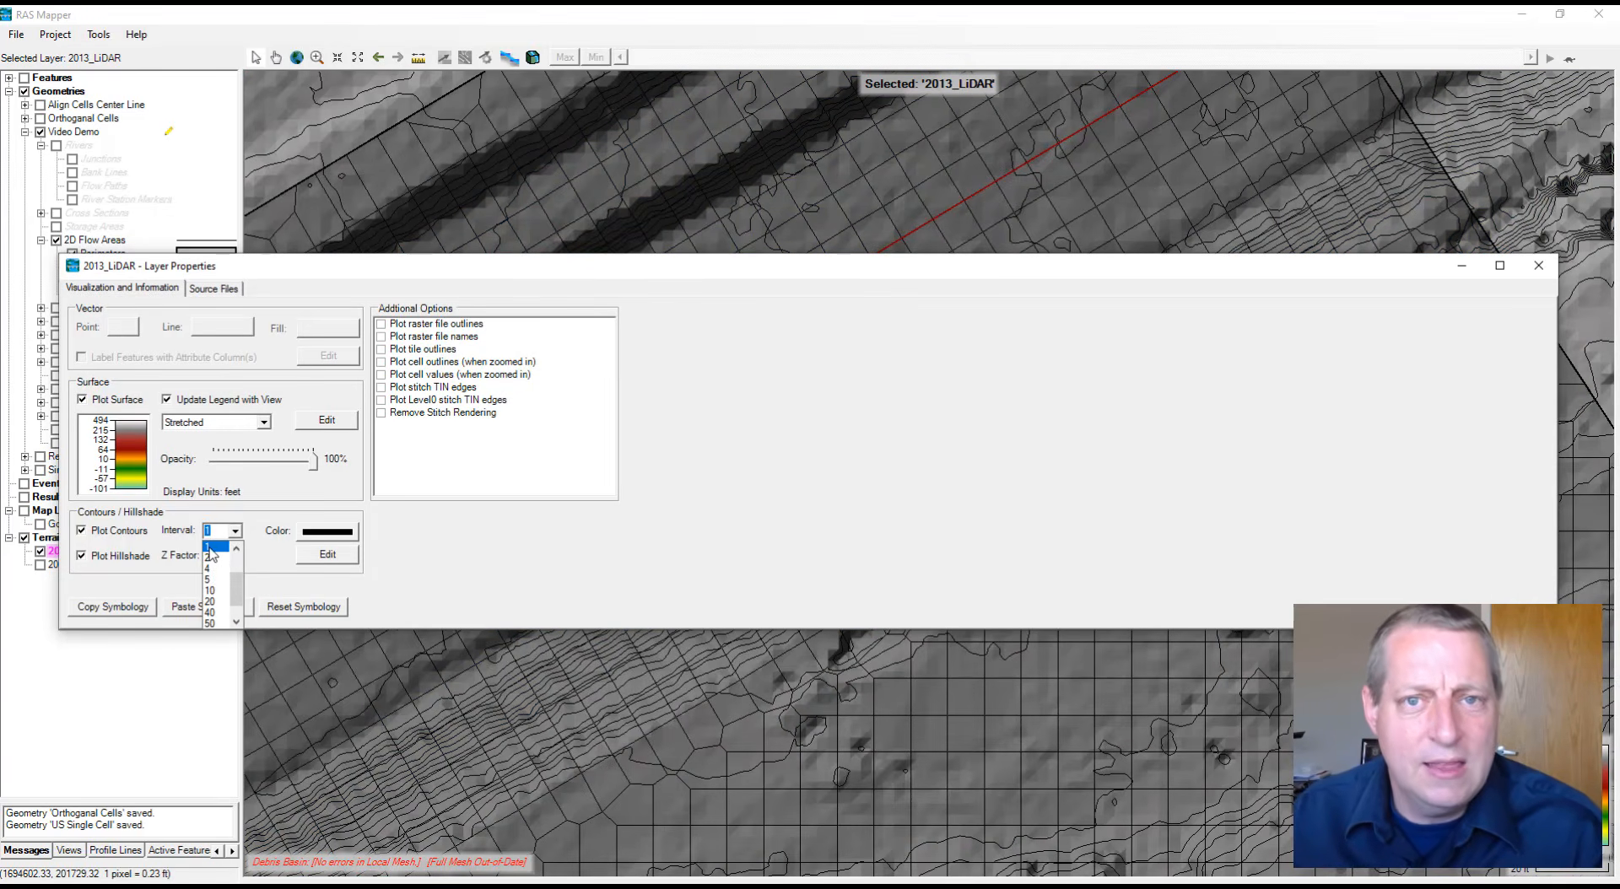
left_click(215, 612)
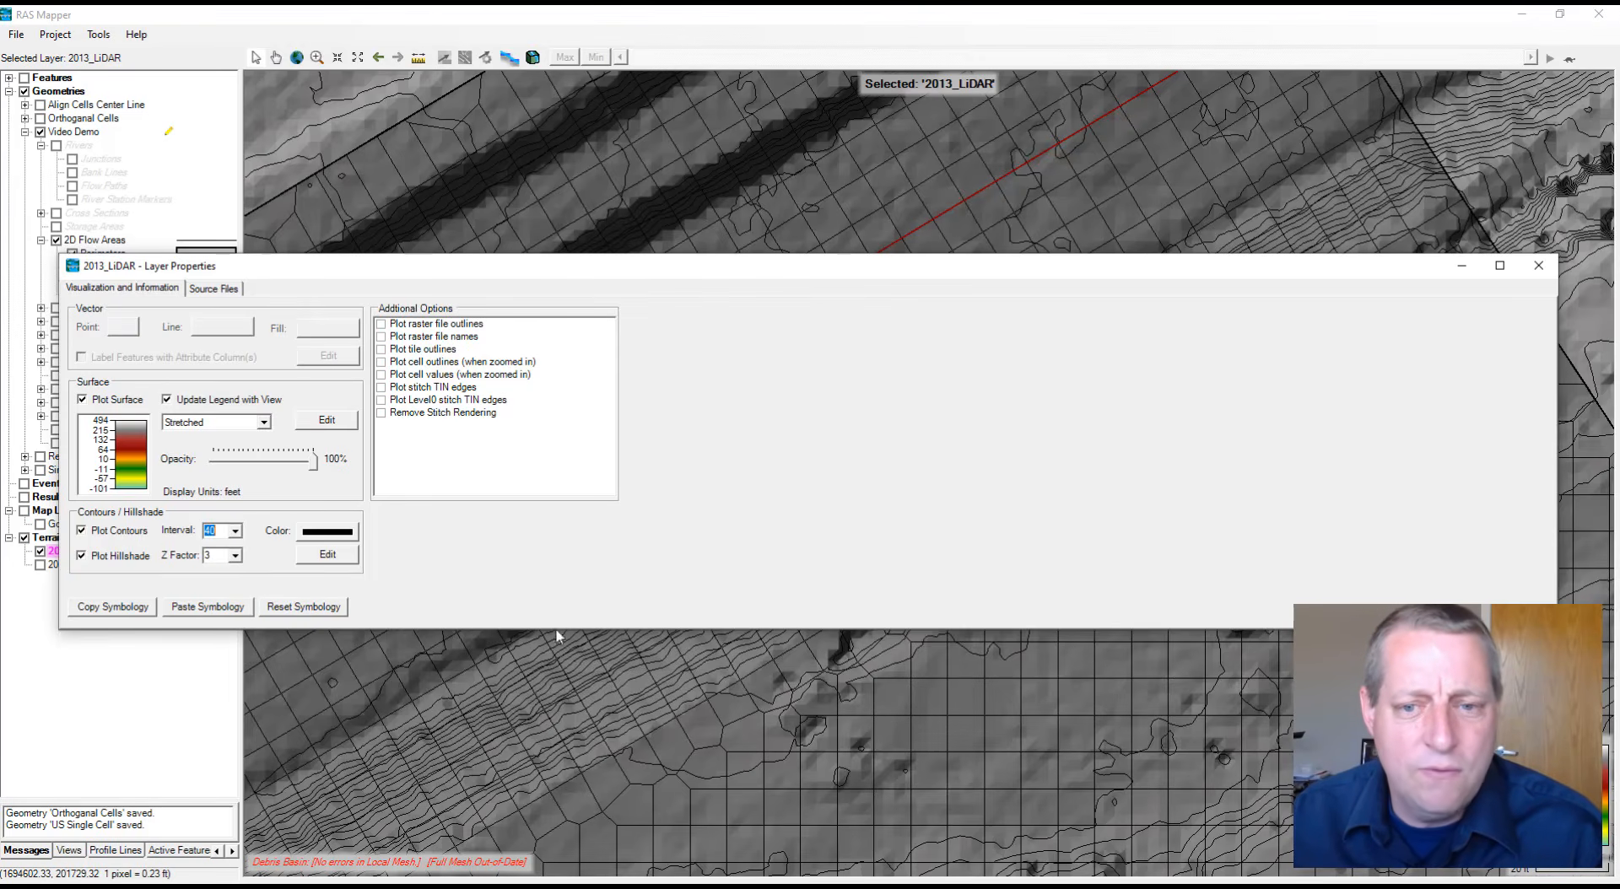
left_click(1538, 264)
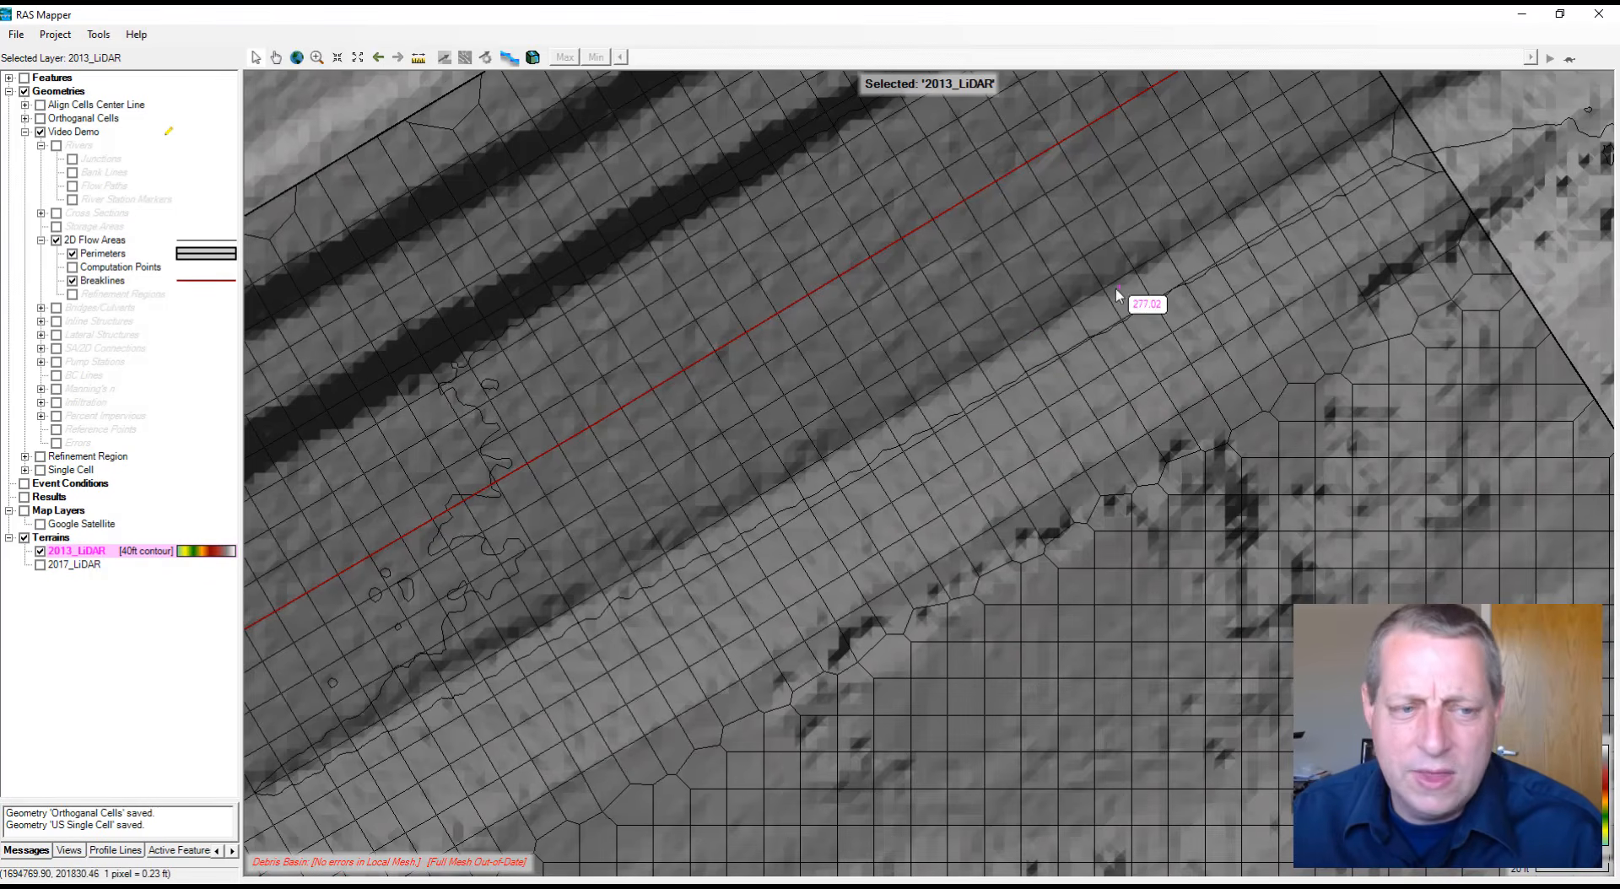
Set the 2013_LiDAR contour interval back to 1 and turn on updating the legend with the view
right_click(97, 557)
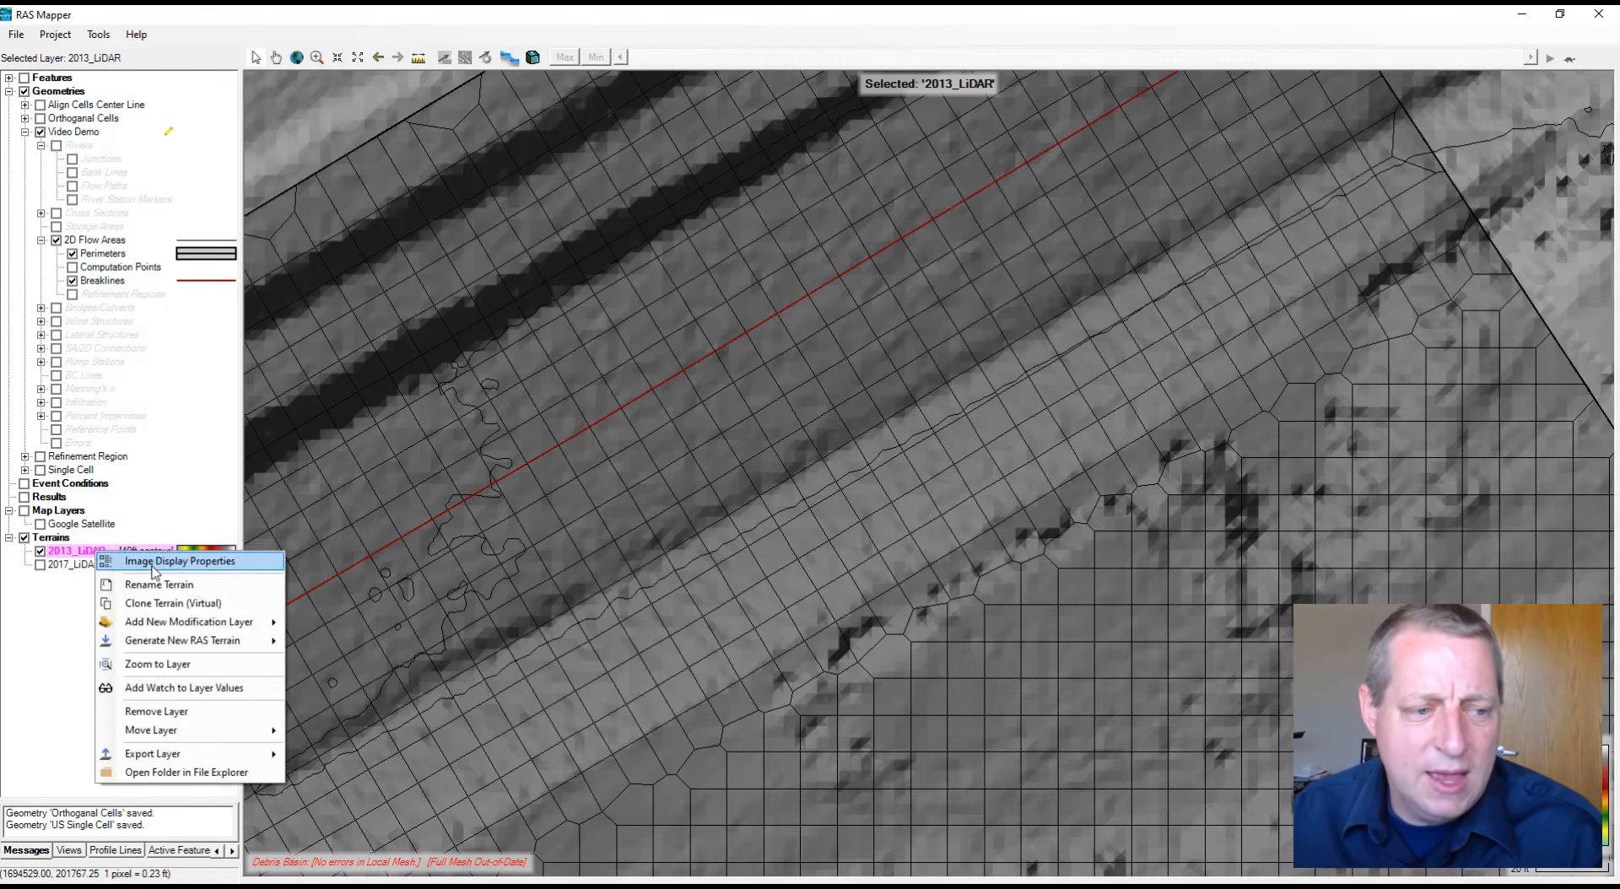
left_click(156, 563)
left_click(234, 531)
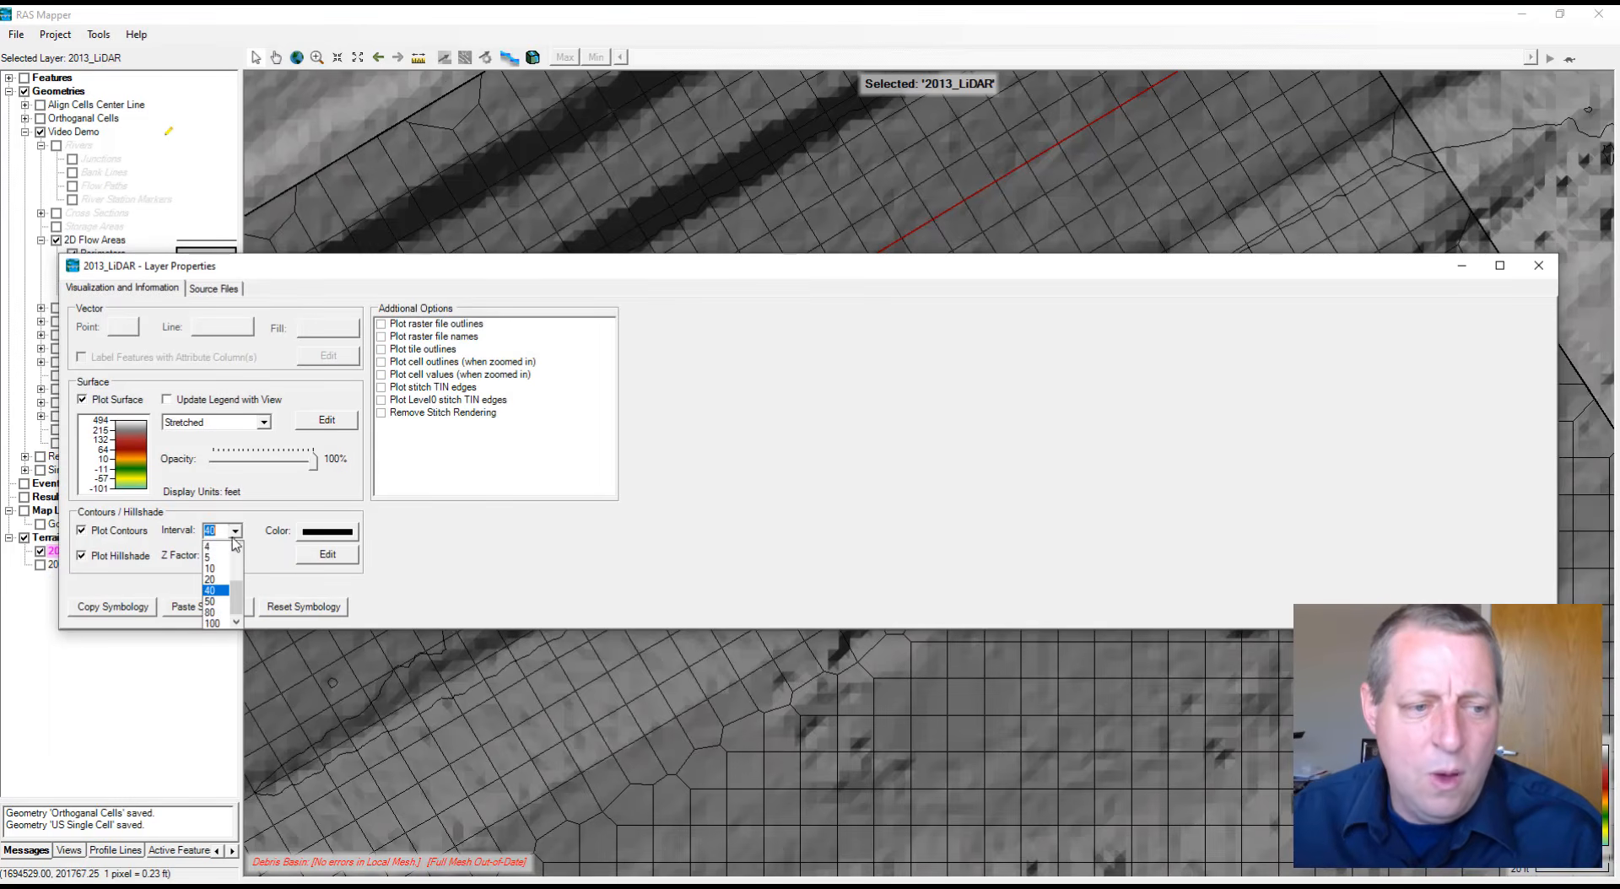
left_click(237, 549)
left_click(212, 567)
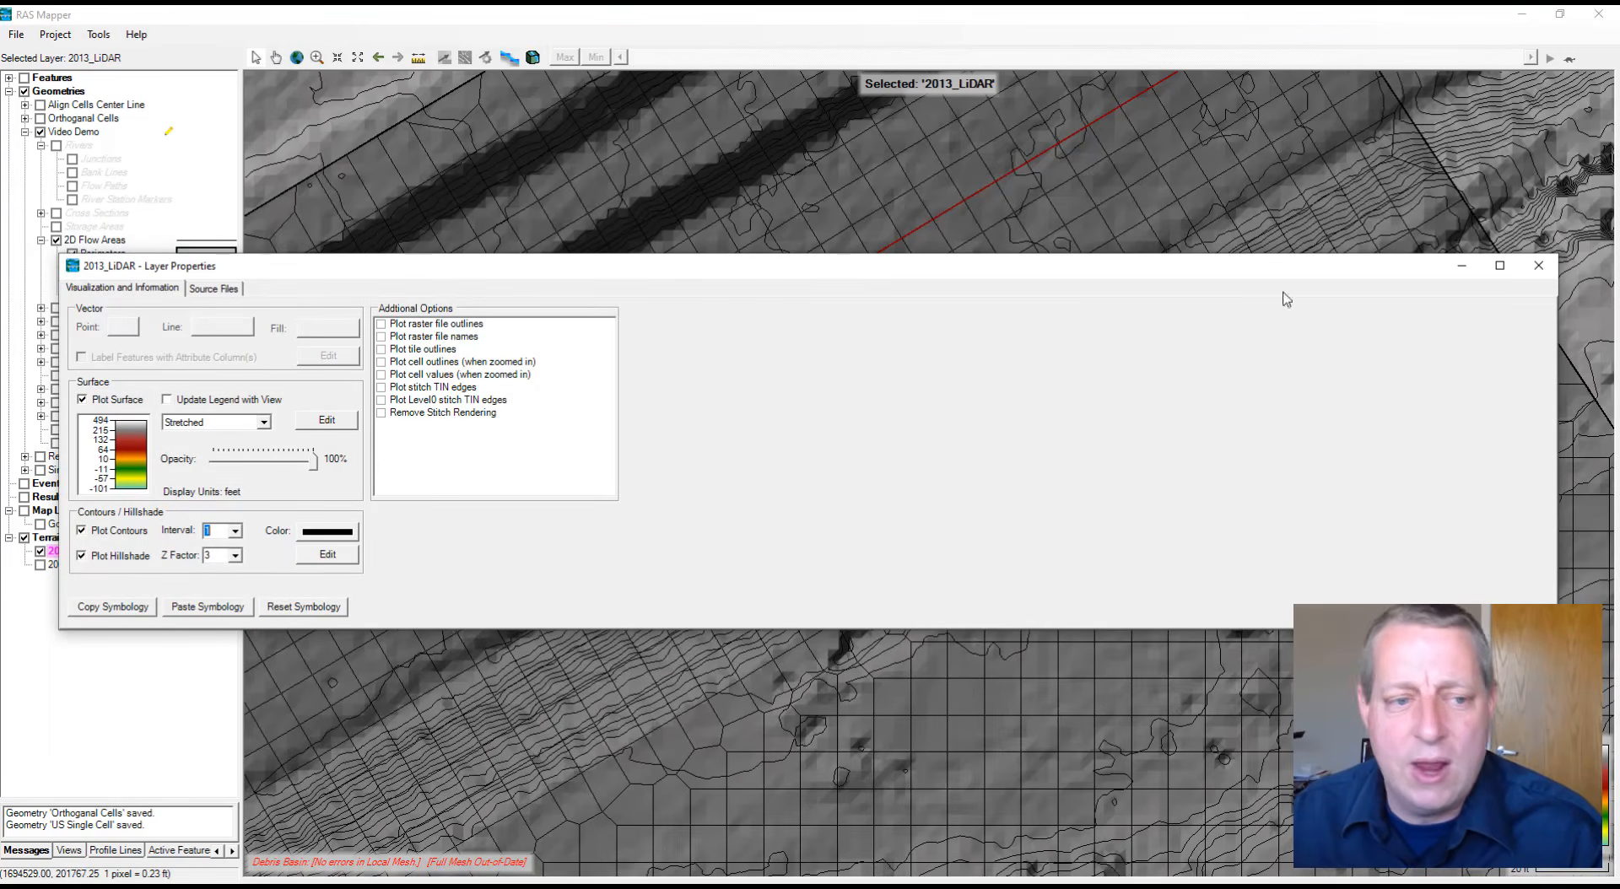
left_click(190, 402)
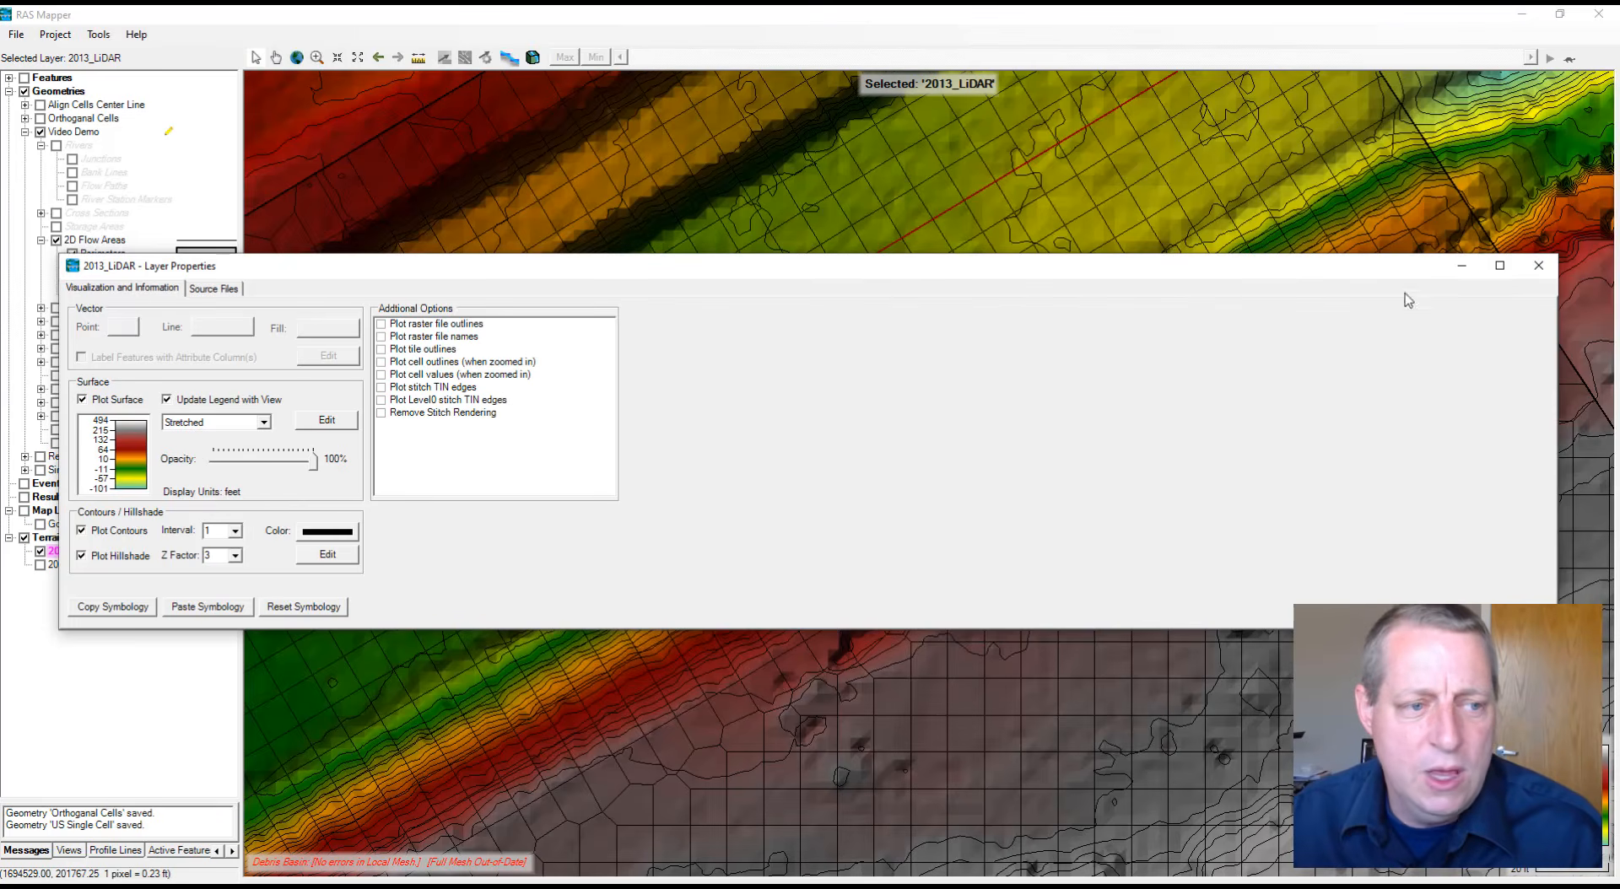
left_click(1539, 267)
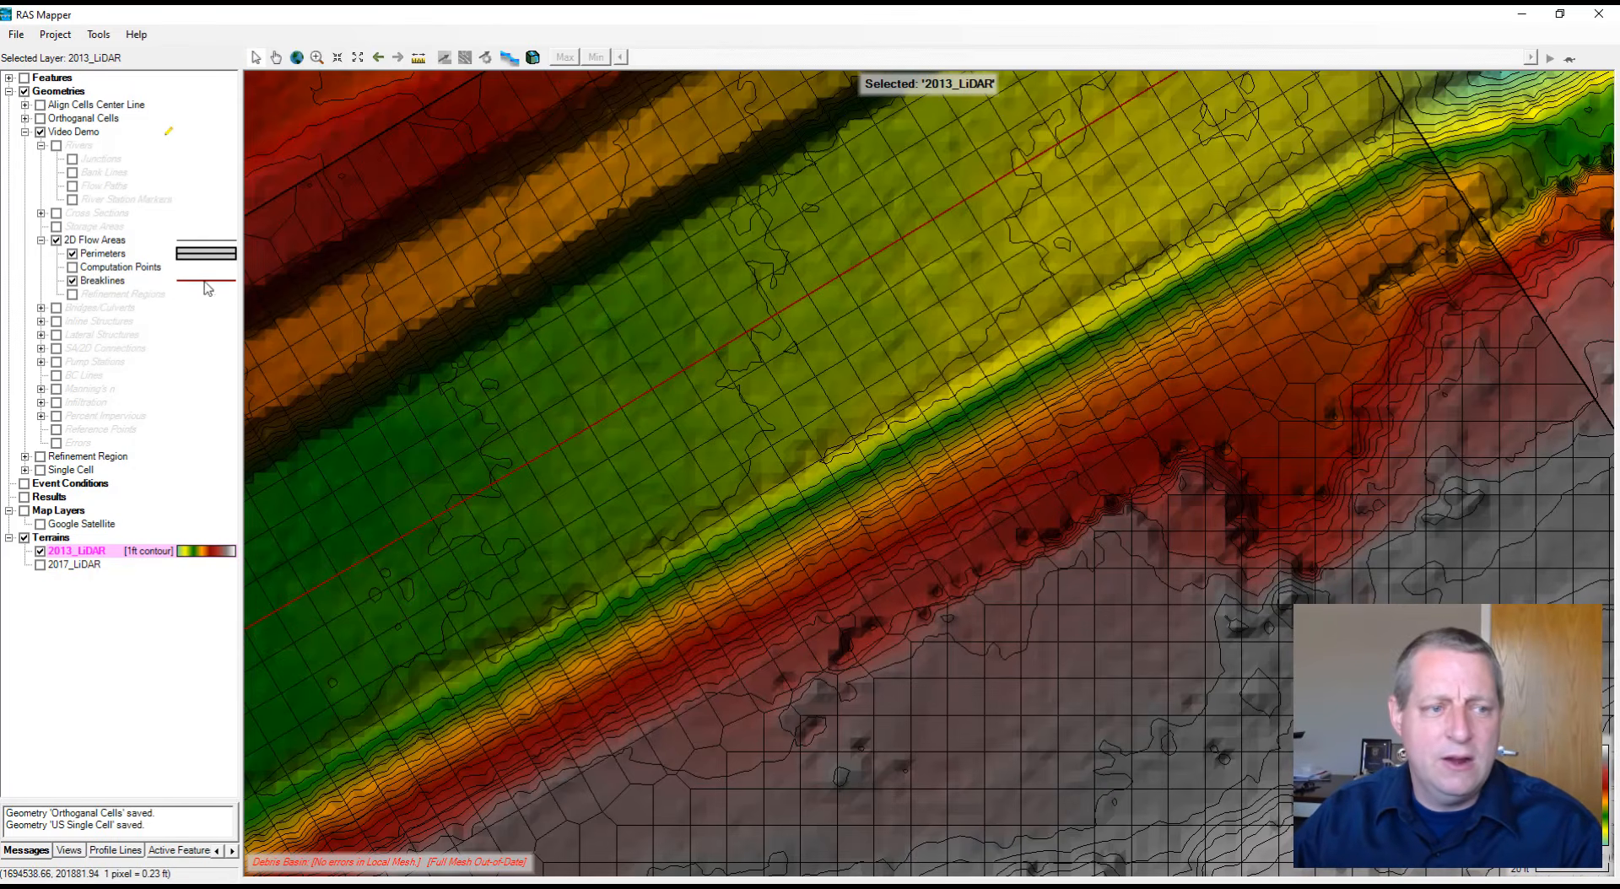
Draw a breakline named Right Toe along the toe of the channel's southern bank, from the upstream mesh boundary down to the bend
left_click(102, 281)
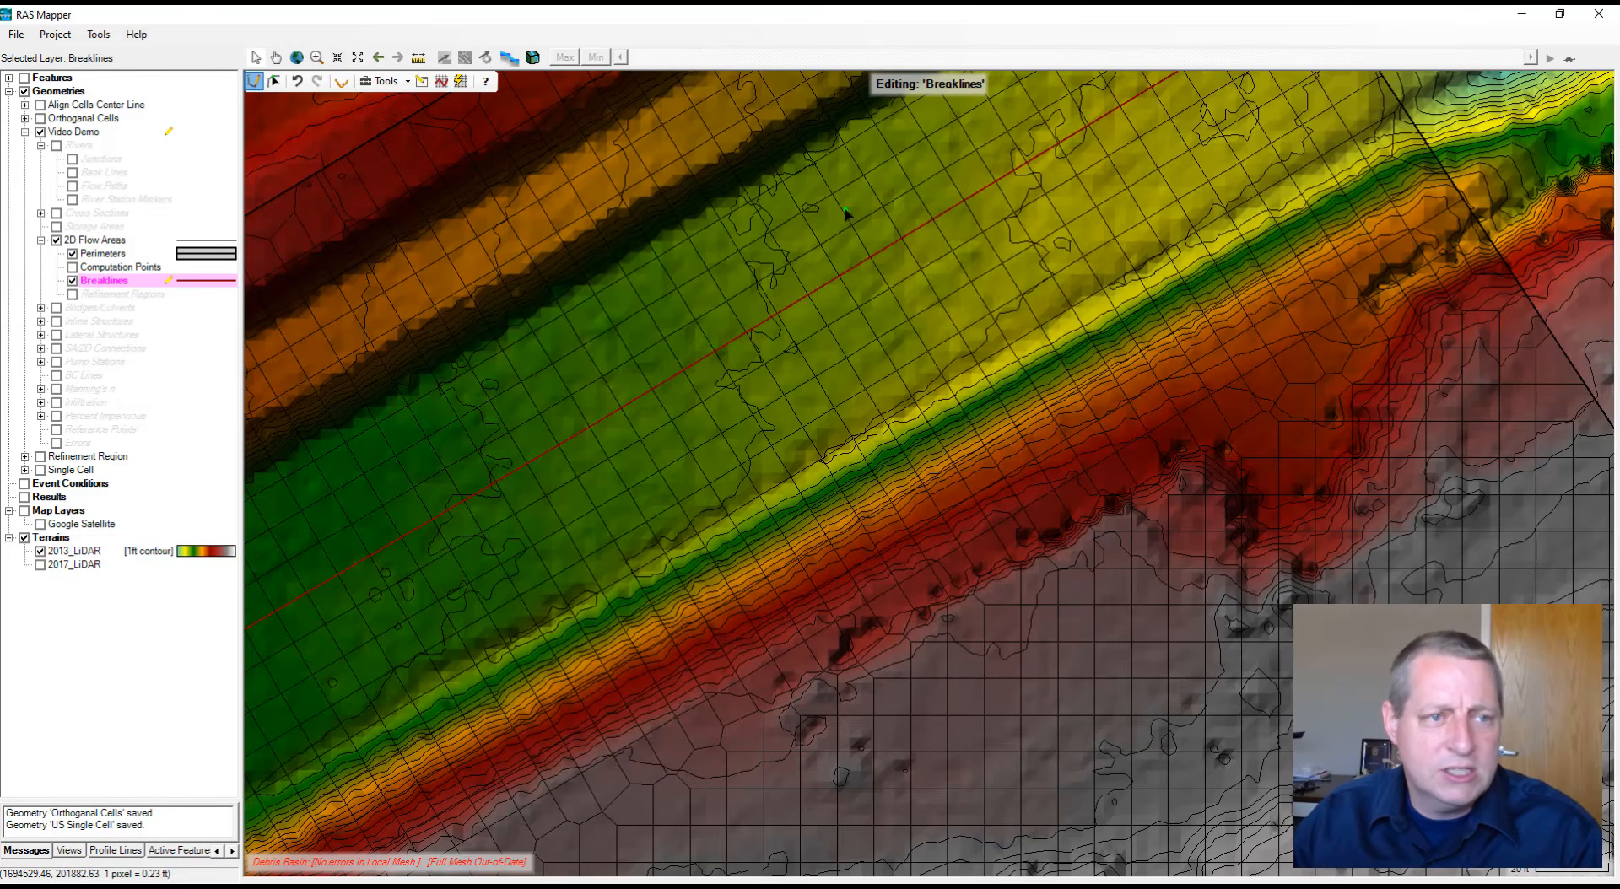
left_click(1397, 122)
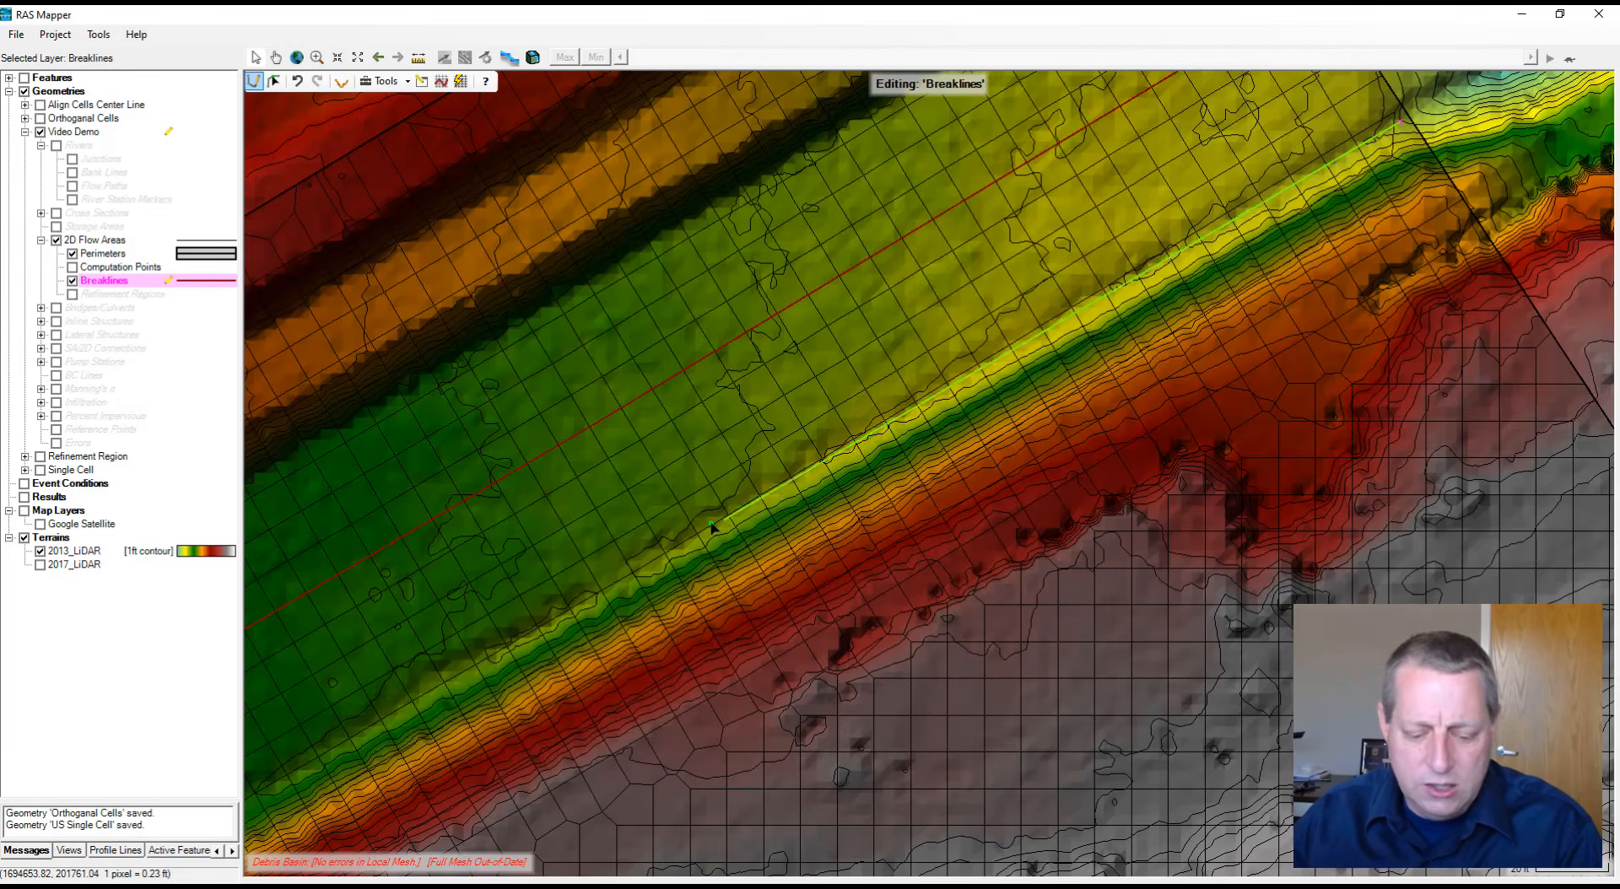
left_click_drag(691, 540, 1475, 153)
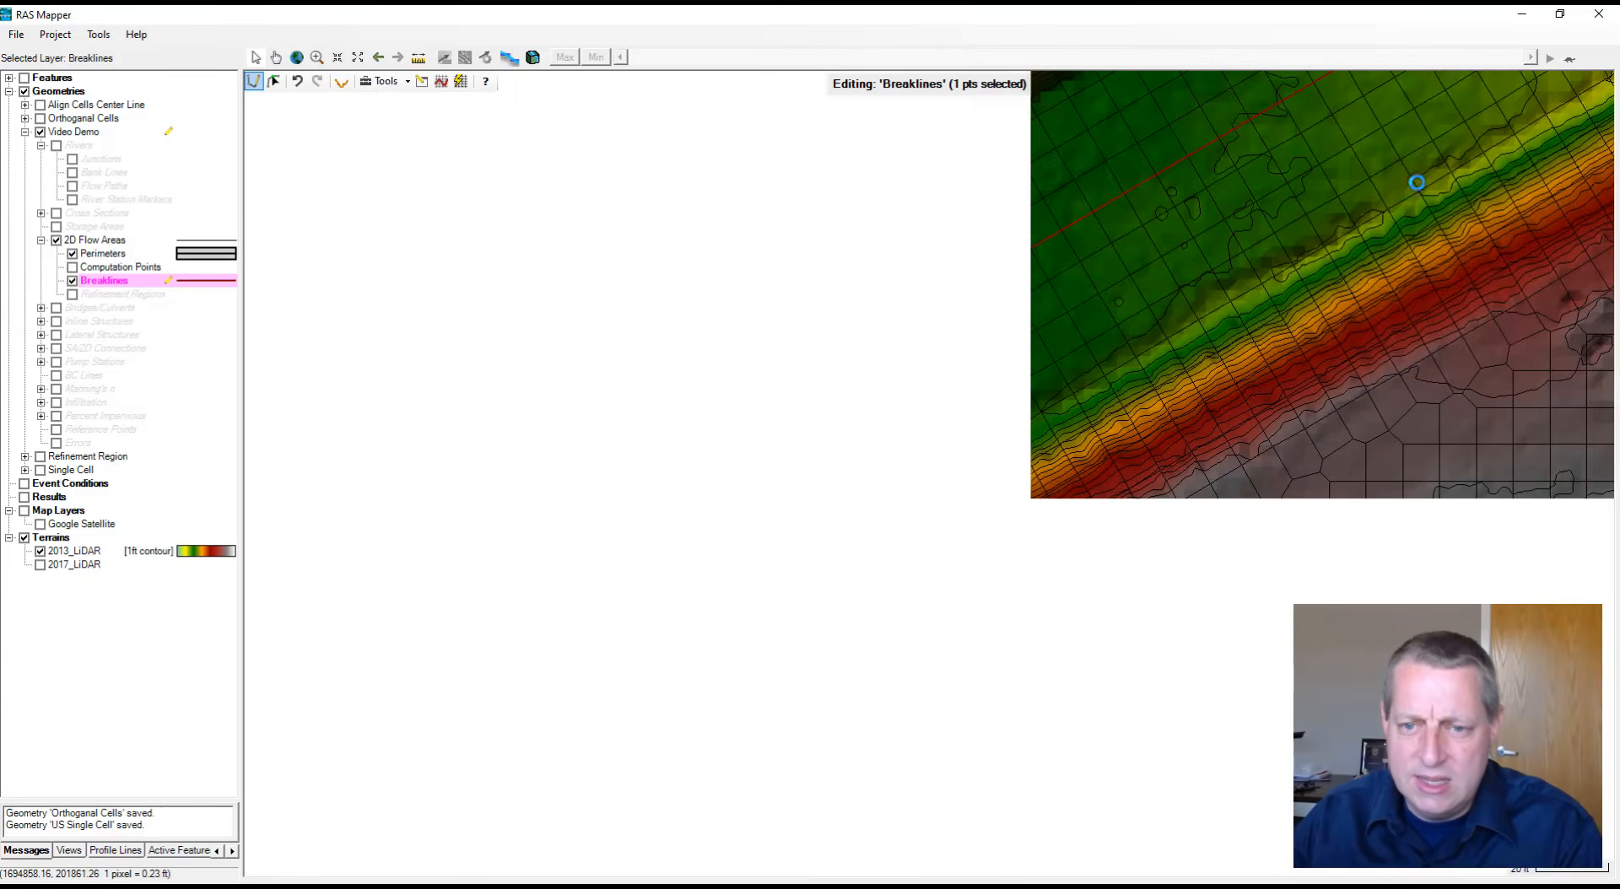
left_click_drag(680, 617, 1276, 230)
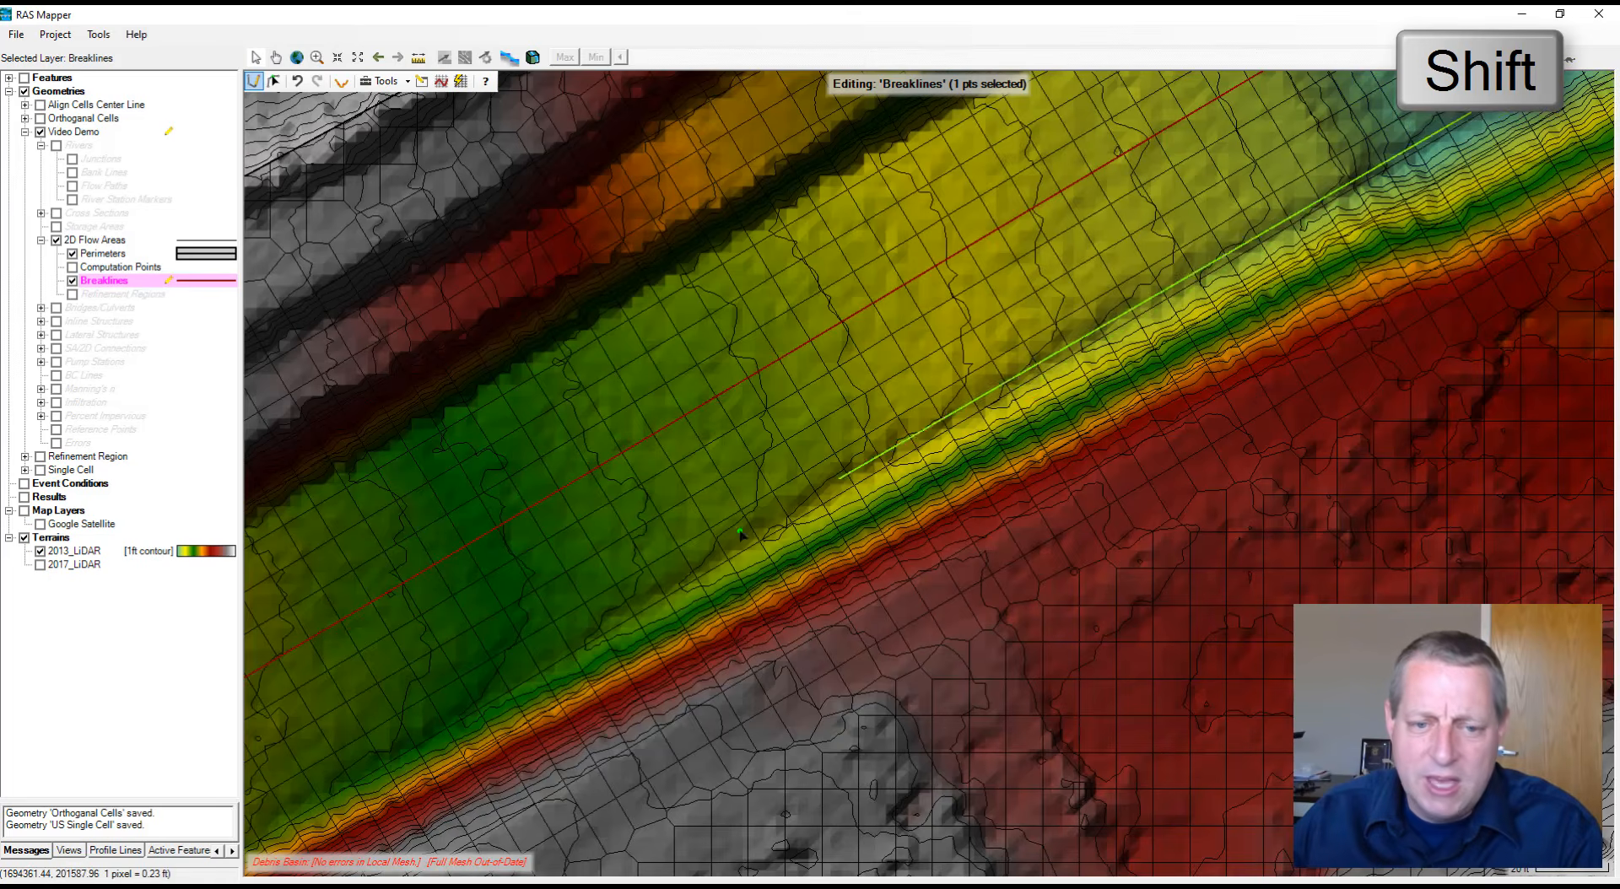
left_click_drag(575, 665, 1359, 244)
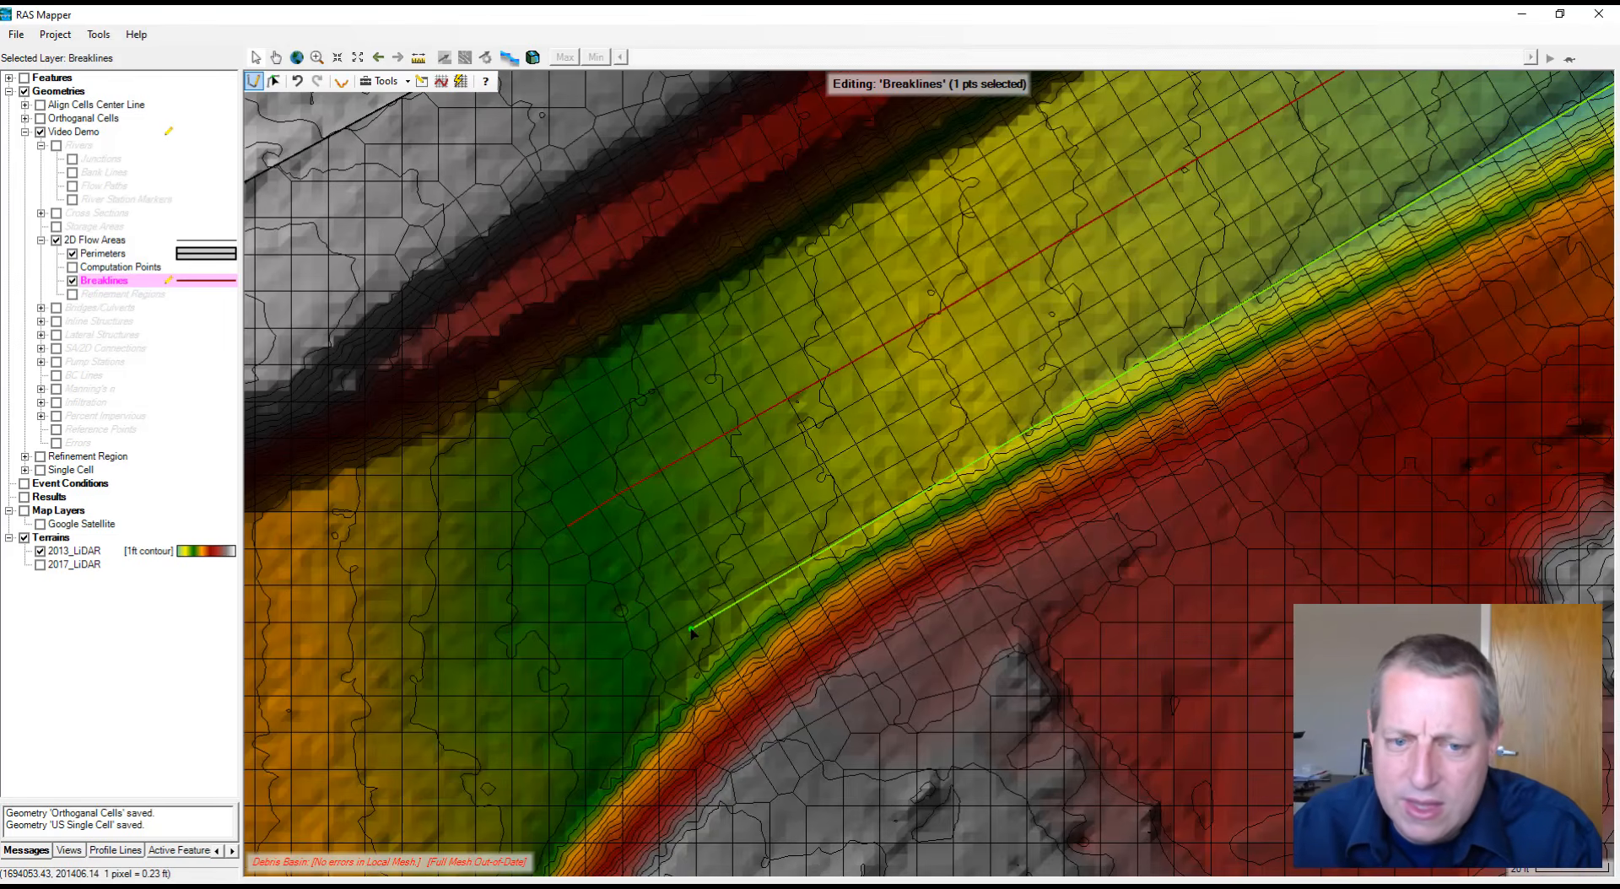
double_click(691, 630)
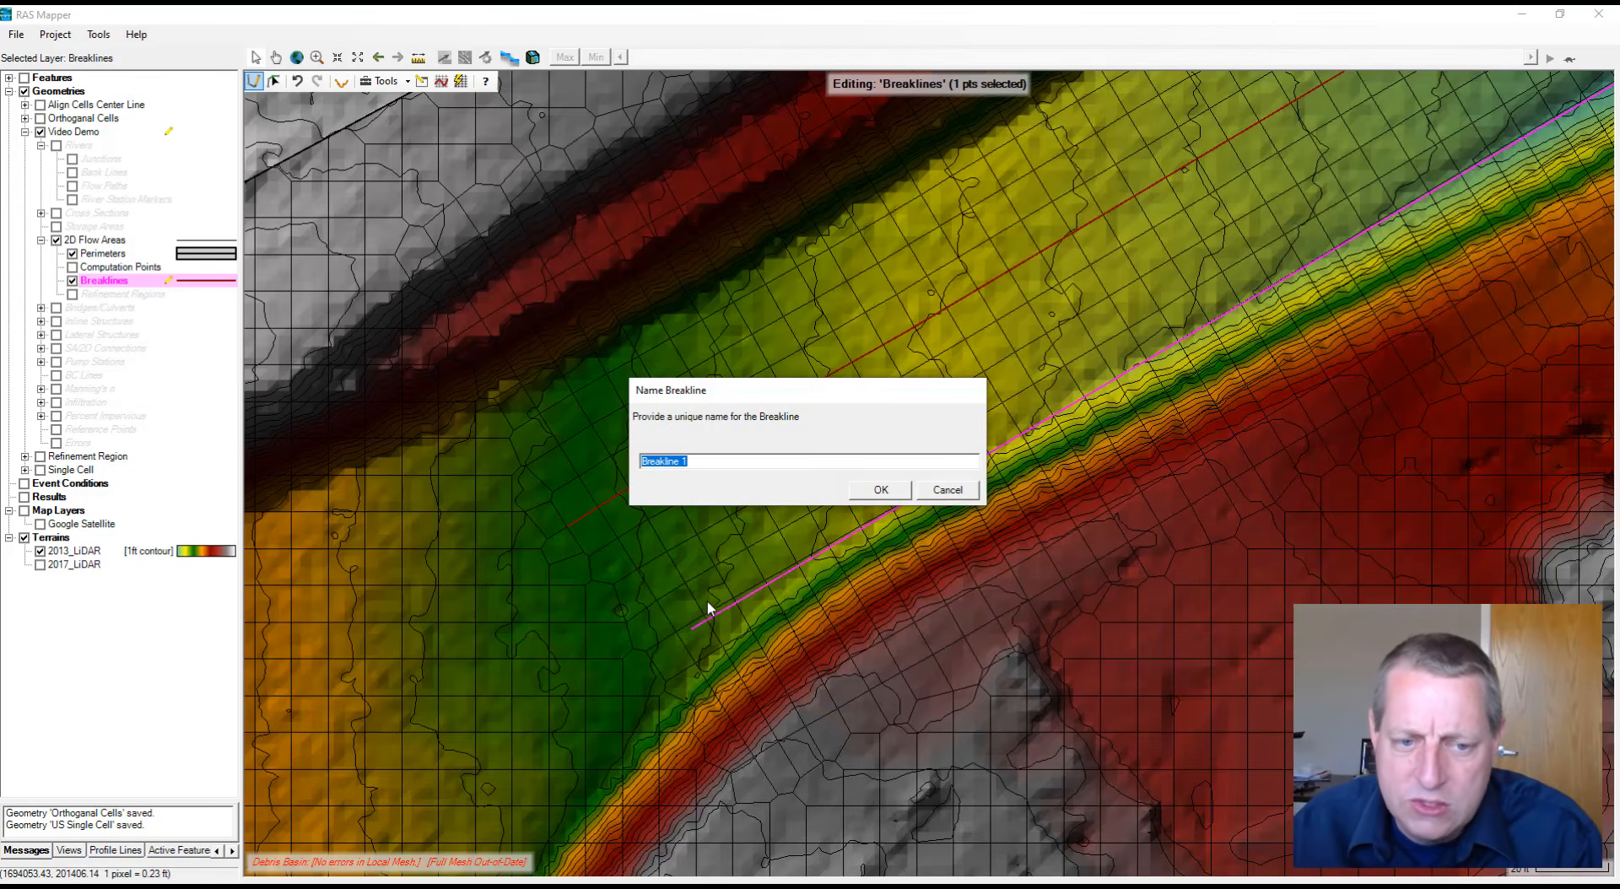
type("Right Toe")
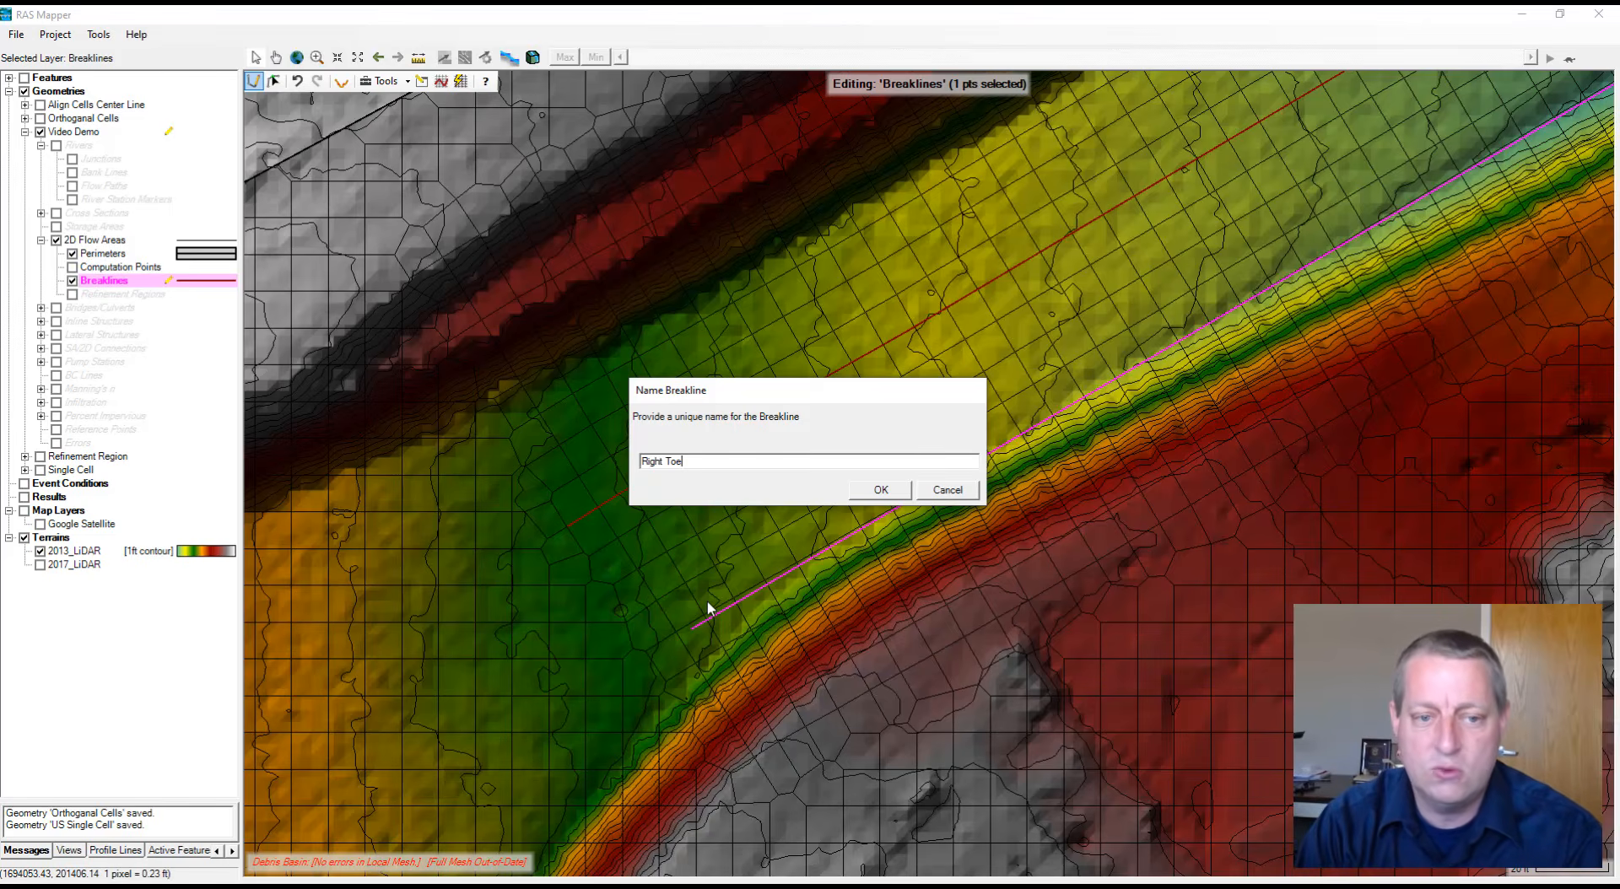
key("Return")
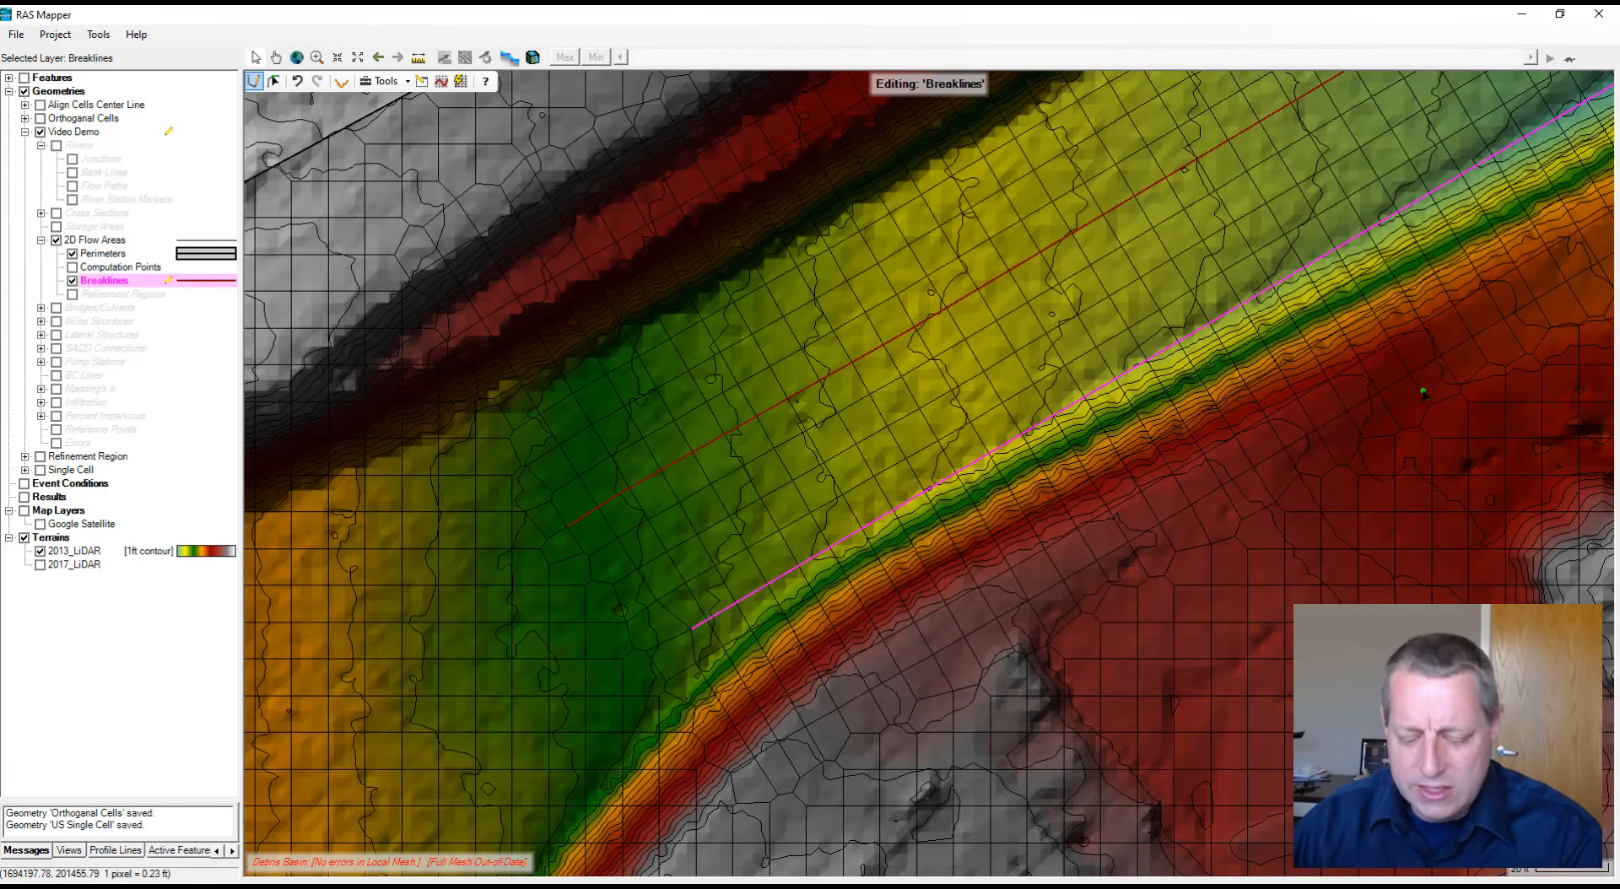
Draw a breakline along the top of the channel's southern bank, from the upstream mesh boundary down to the bend
left_click_drag(1482, 319, 306, 886)
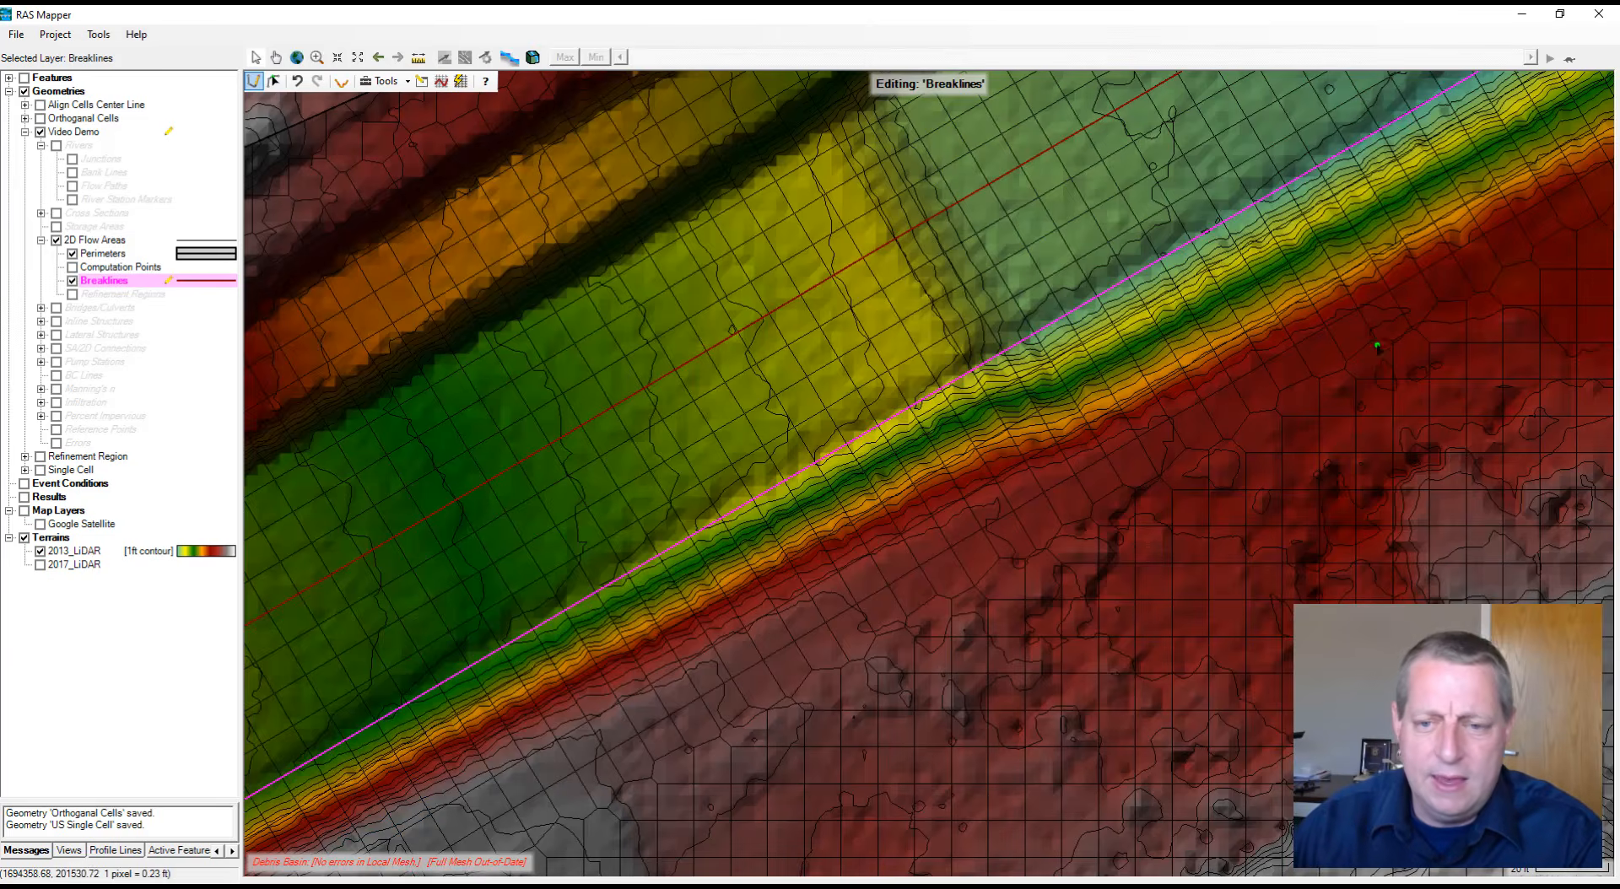
left_click_drag(1406, 289, 275, 816)
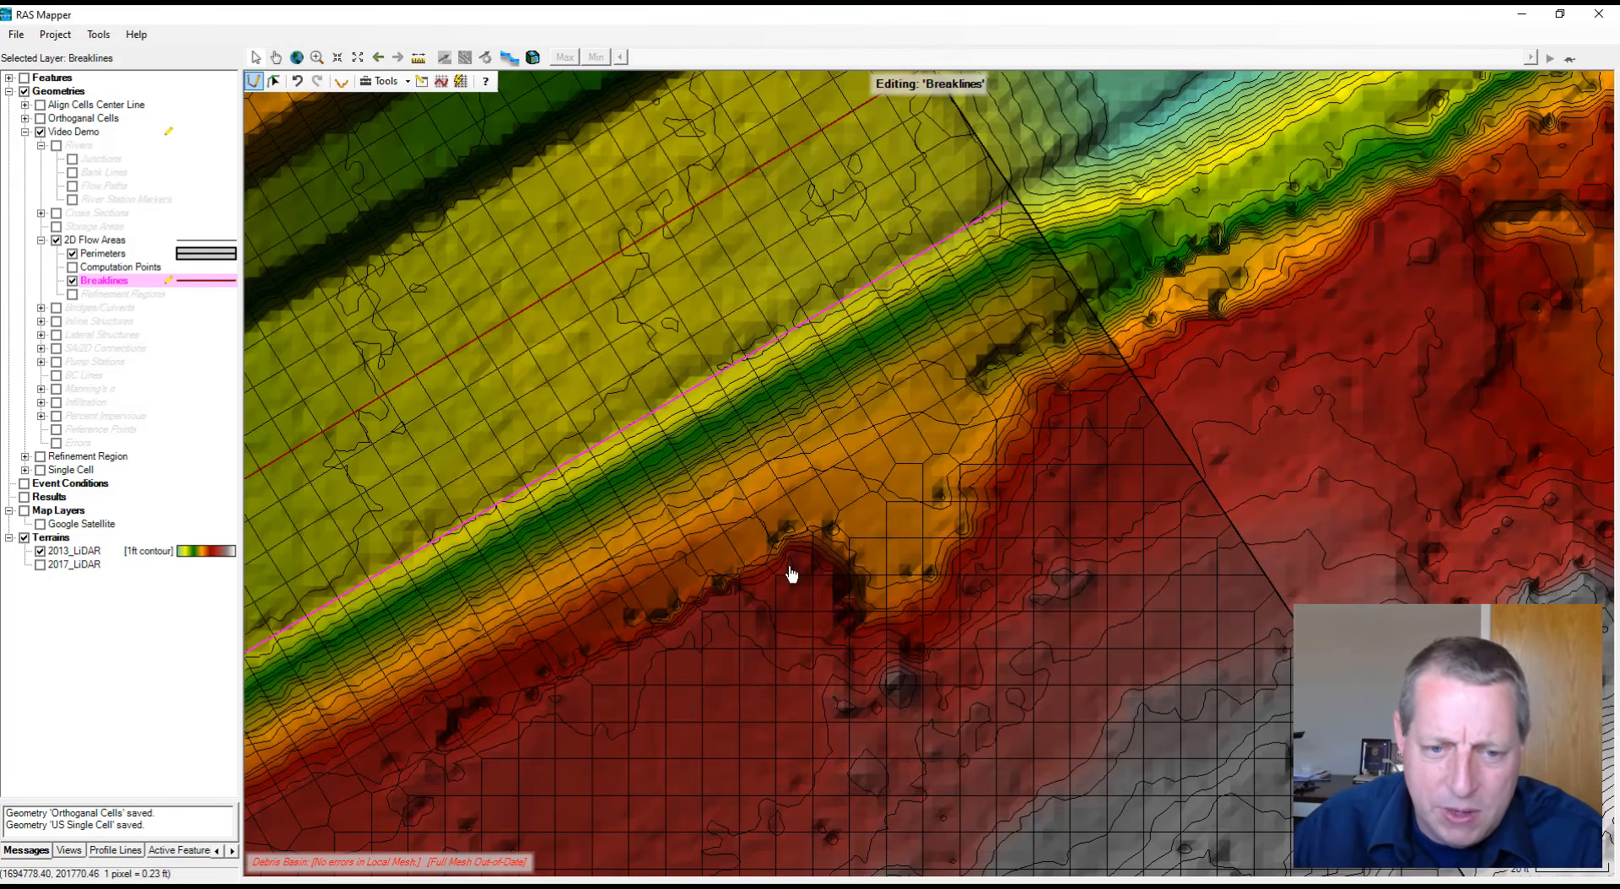
left_click_drag(786, 571, 889, 516)
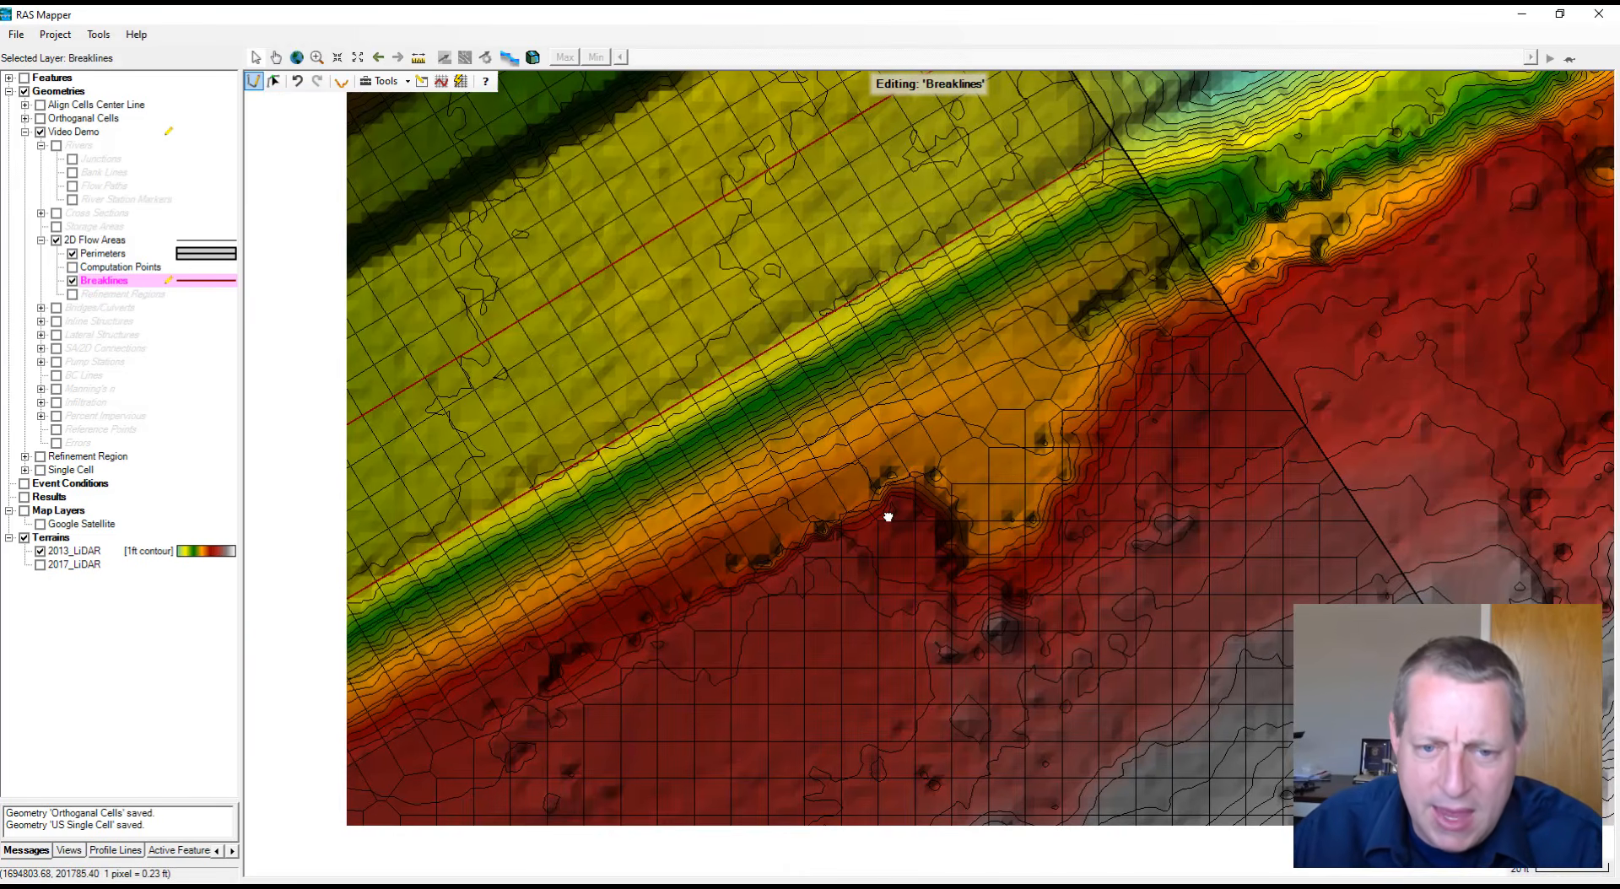
left_click(1149, 246)
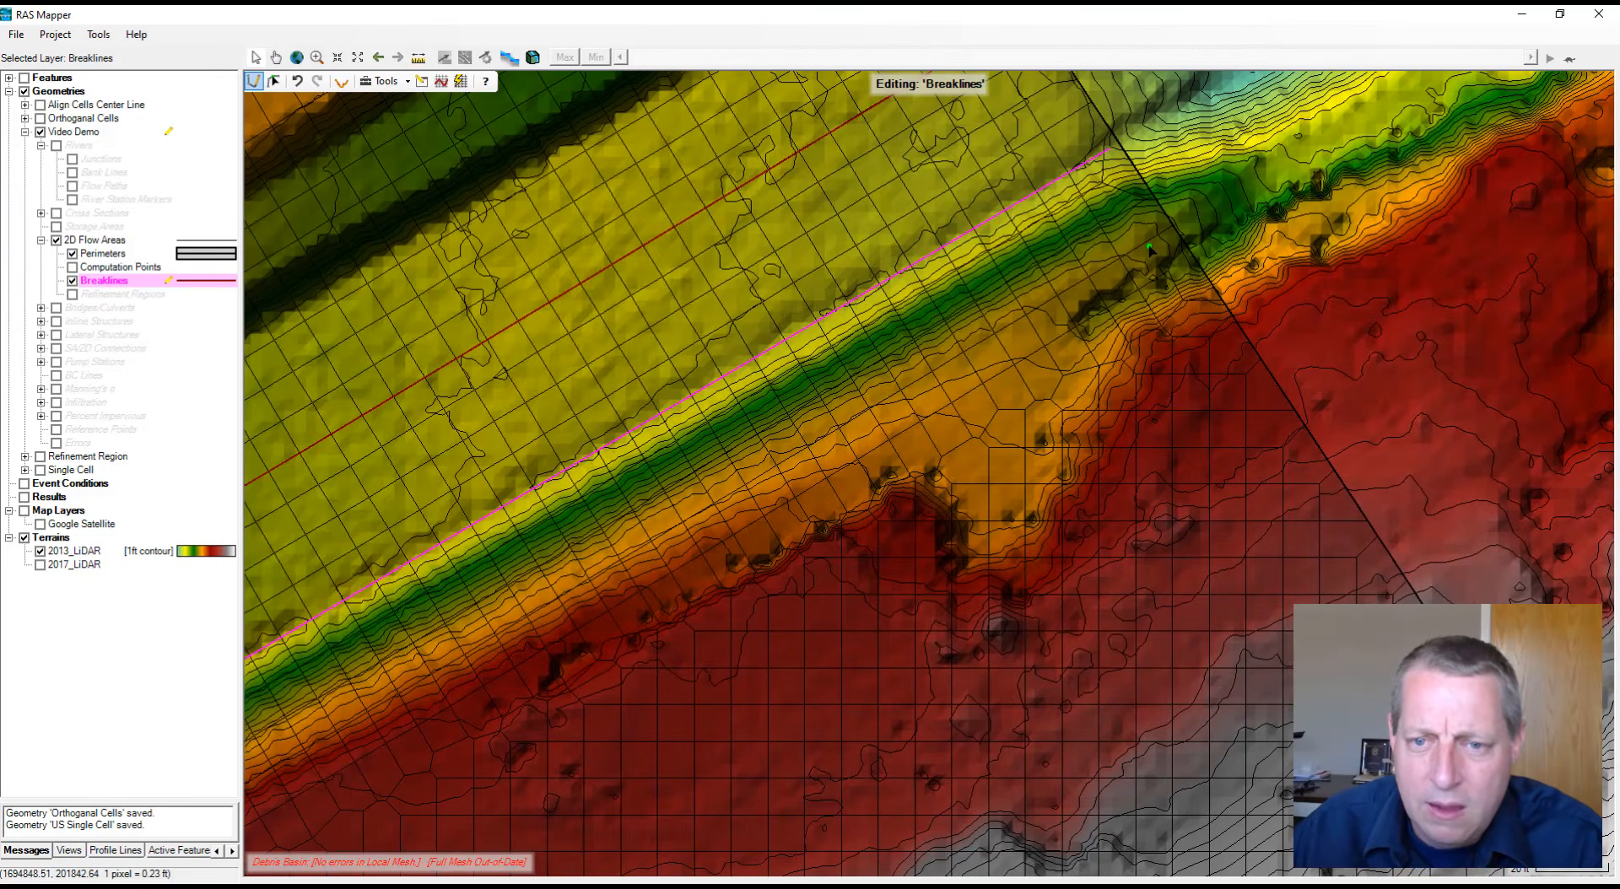
left_click(1053, 314)
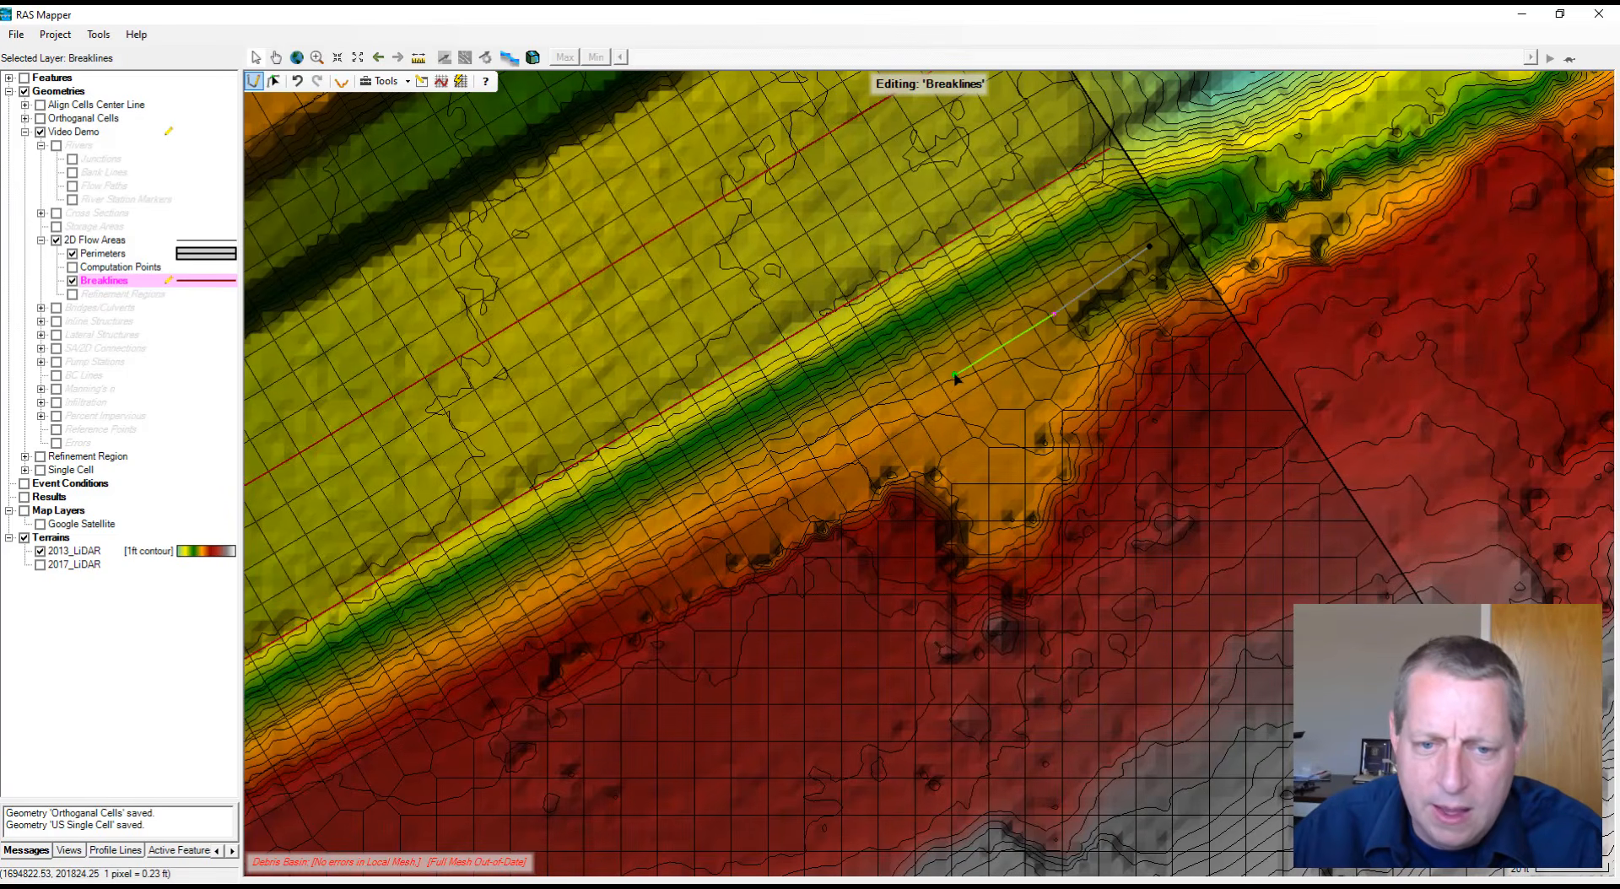
left_click(947, 388)
left_click(916, 420)
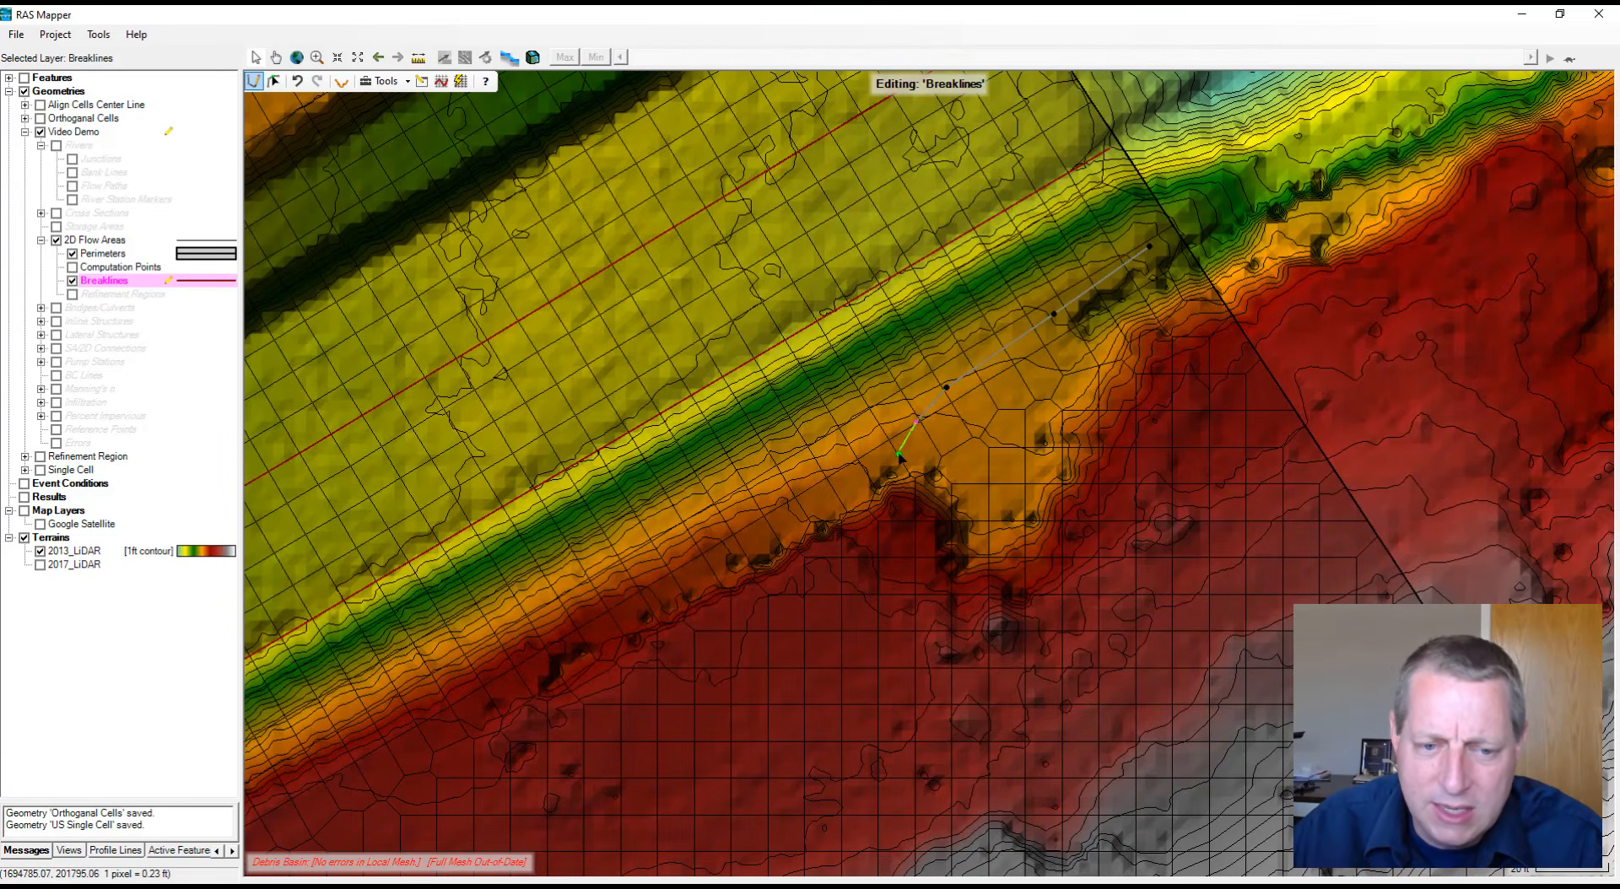
left_click(901, 477)
left_click(894, 506)
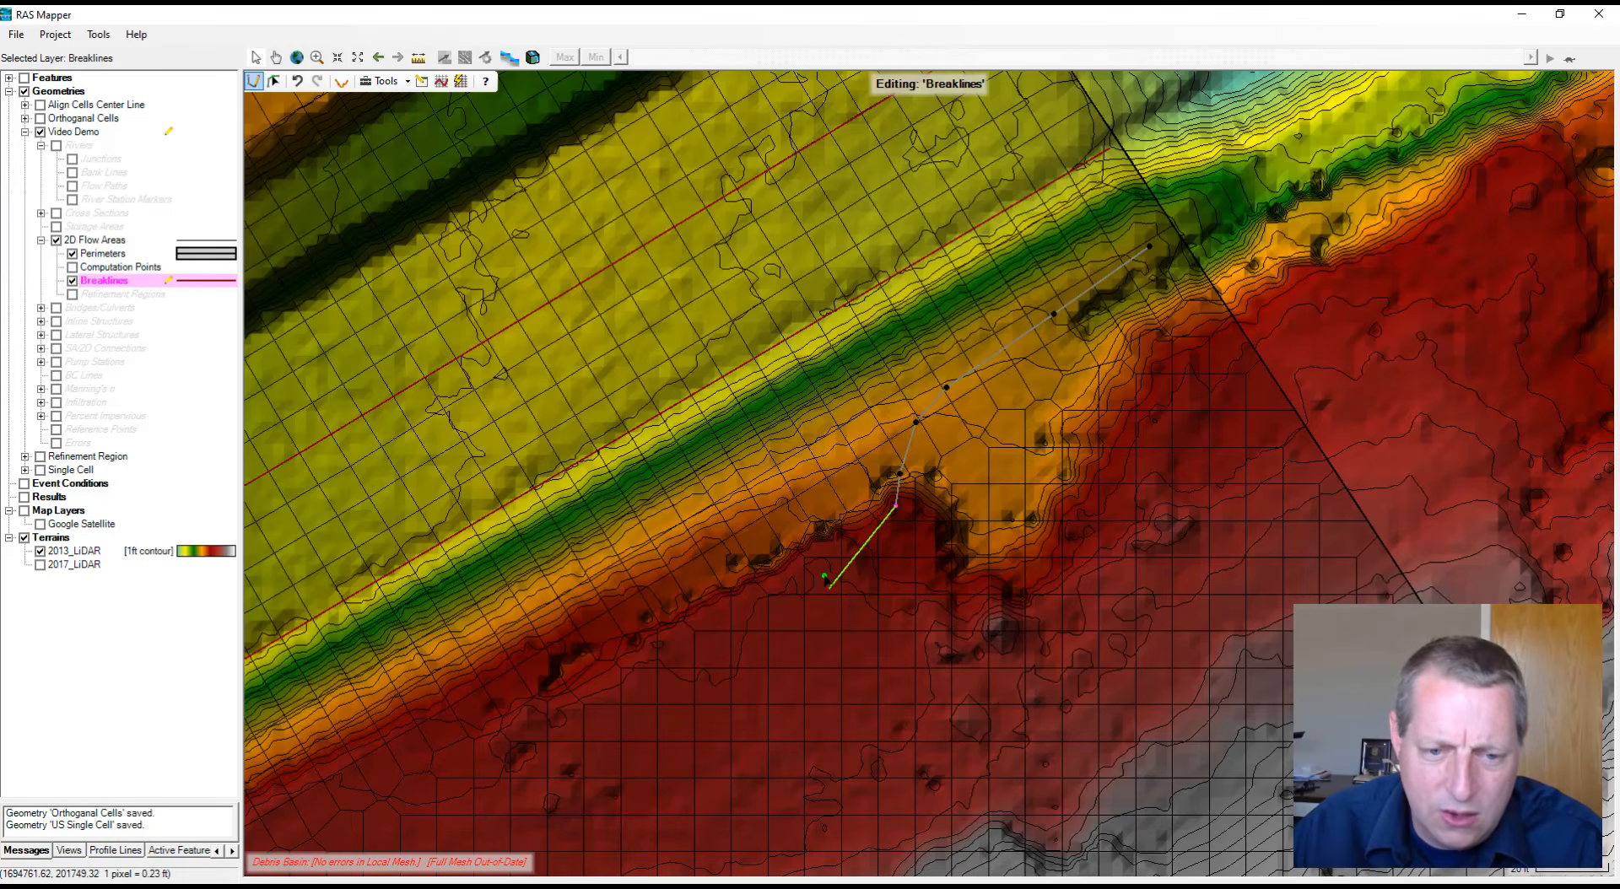
left_click(808, 572)
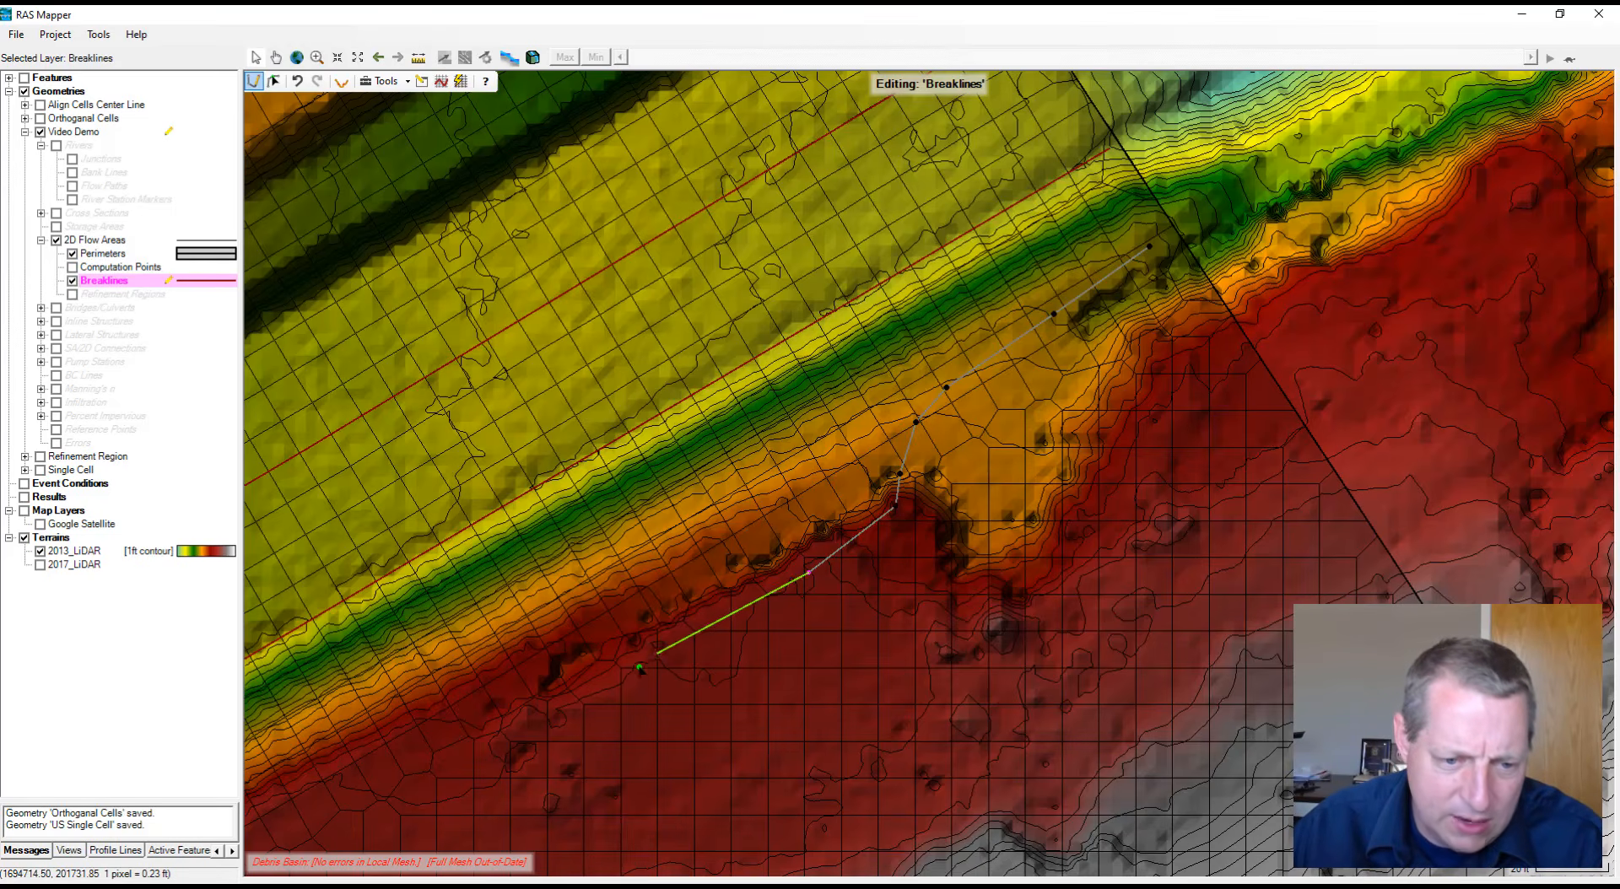
left_click(656, 652)
left_click(525, 724)
left_click(438, 733)
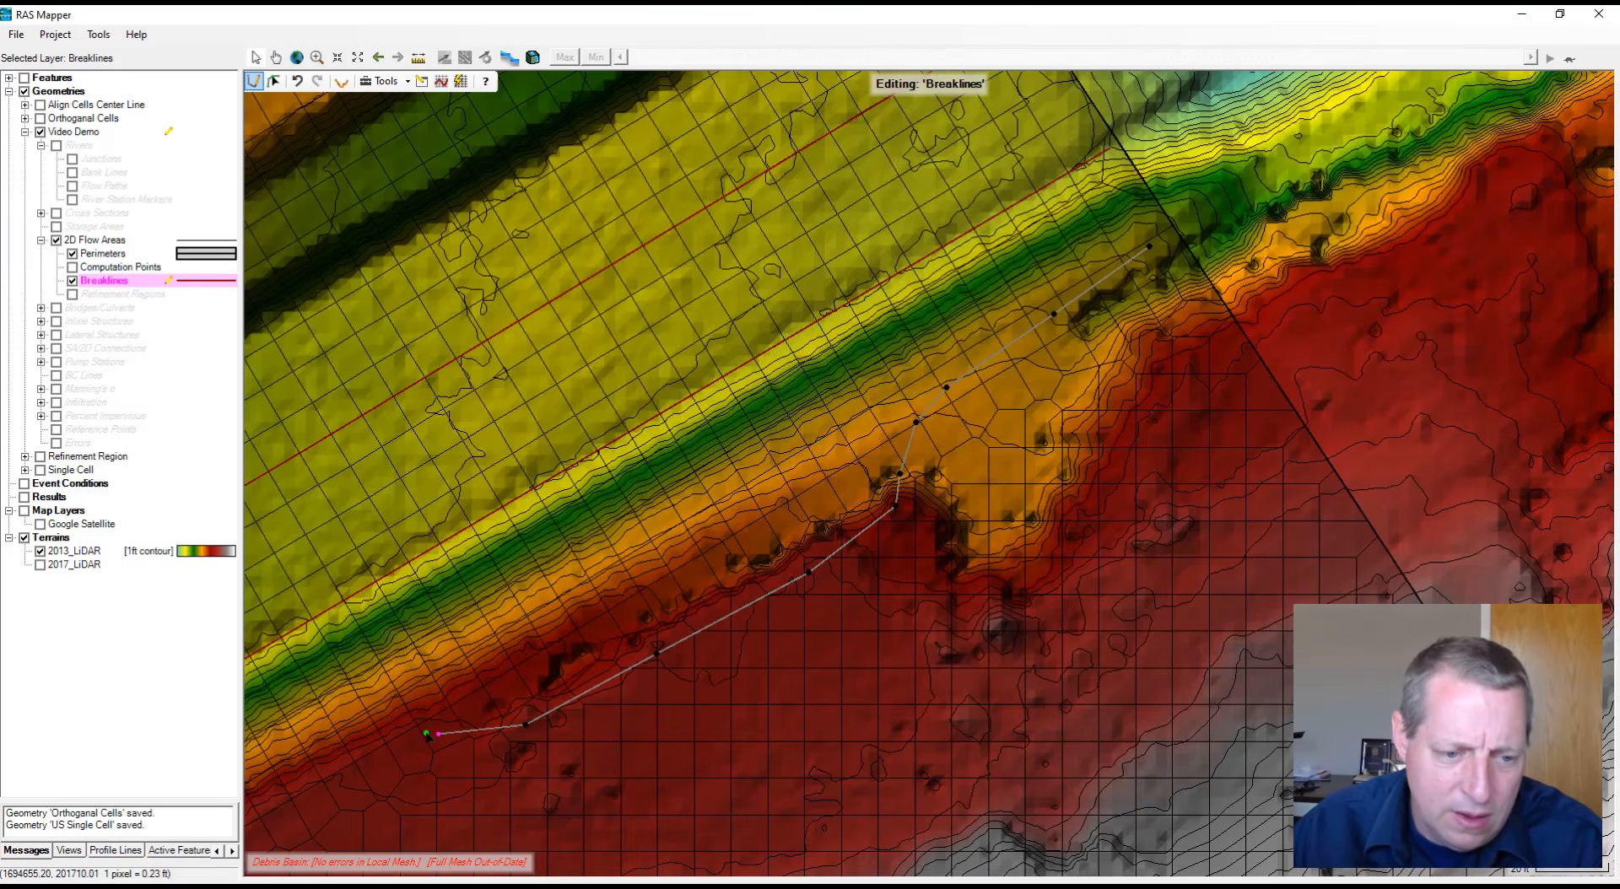
left_click(375, 748)
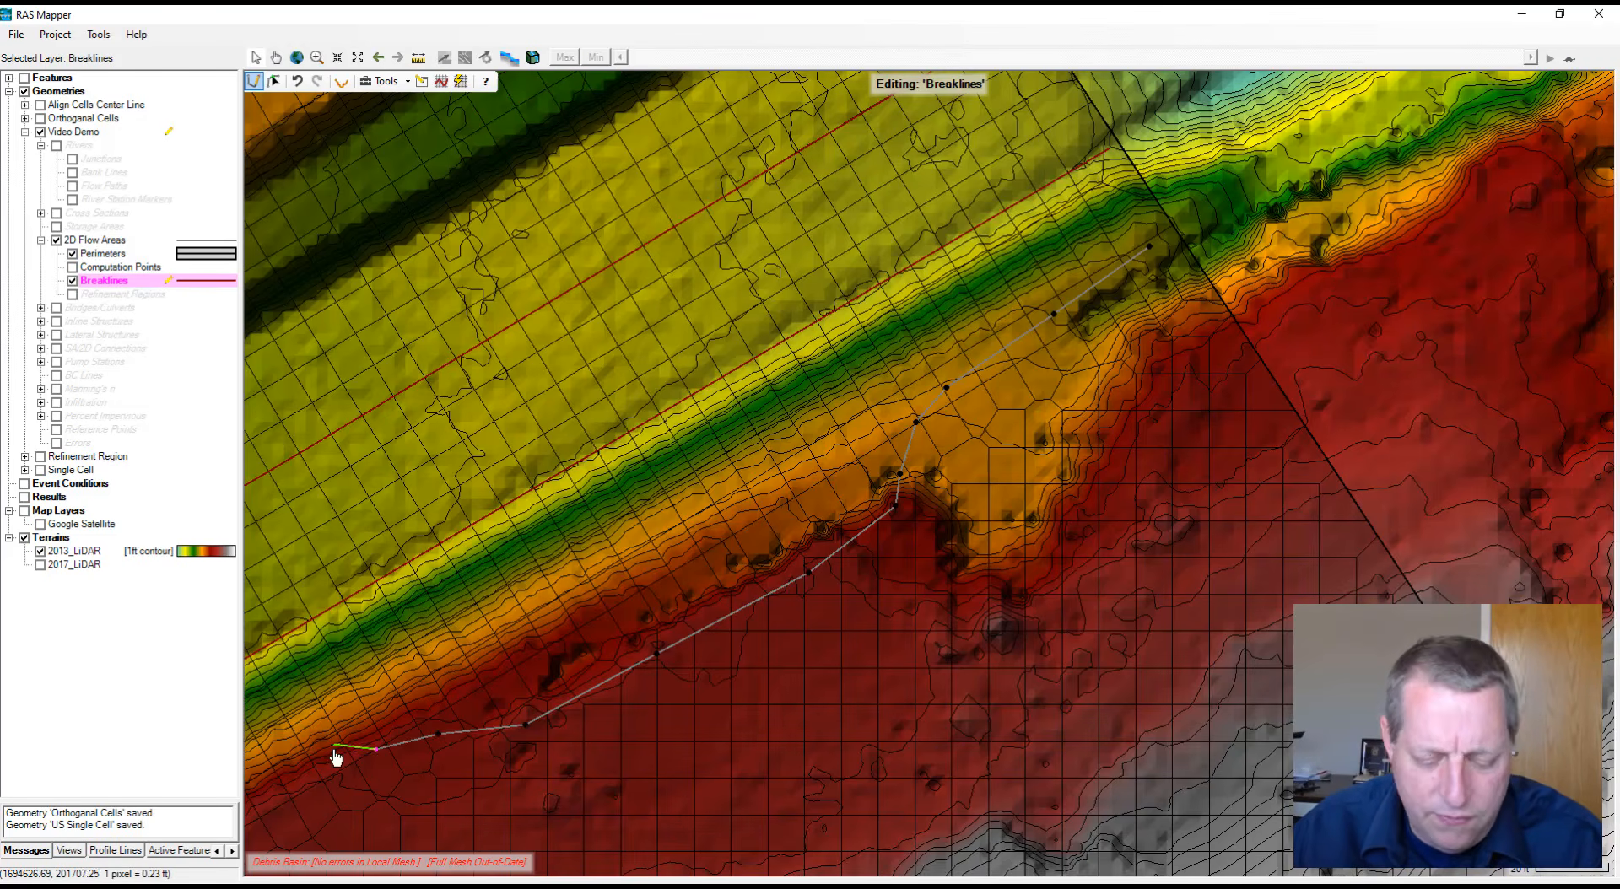
left_click_drag(335, 755, 1198, 226)
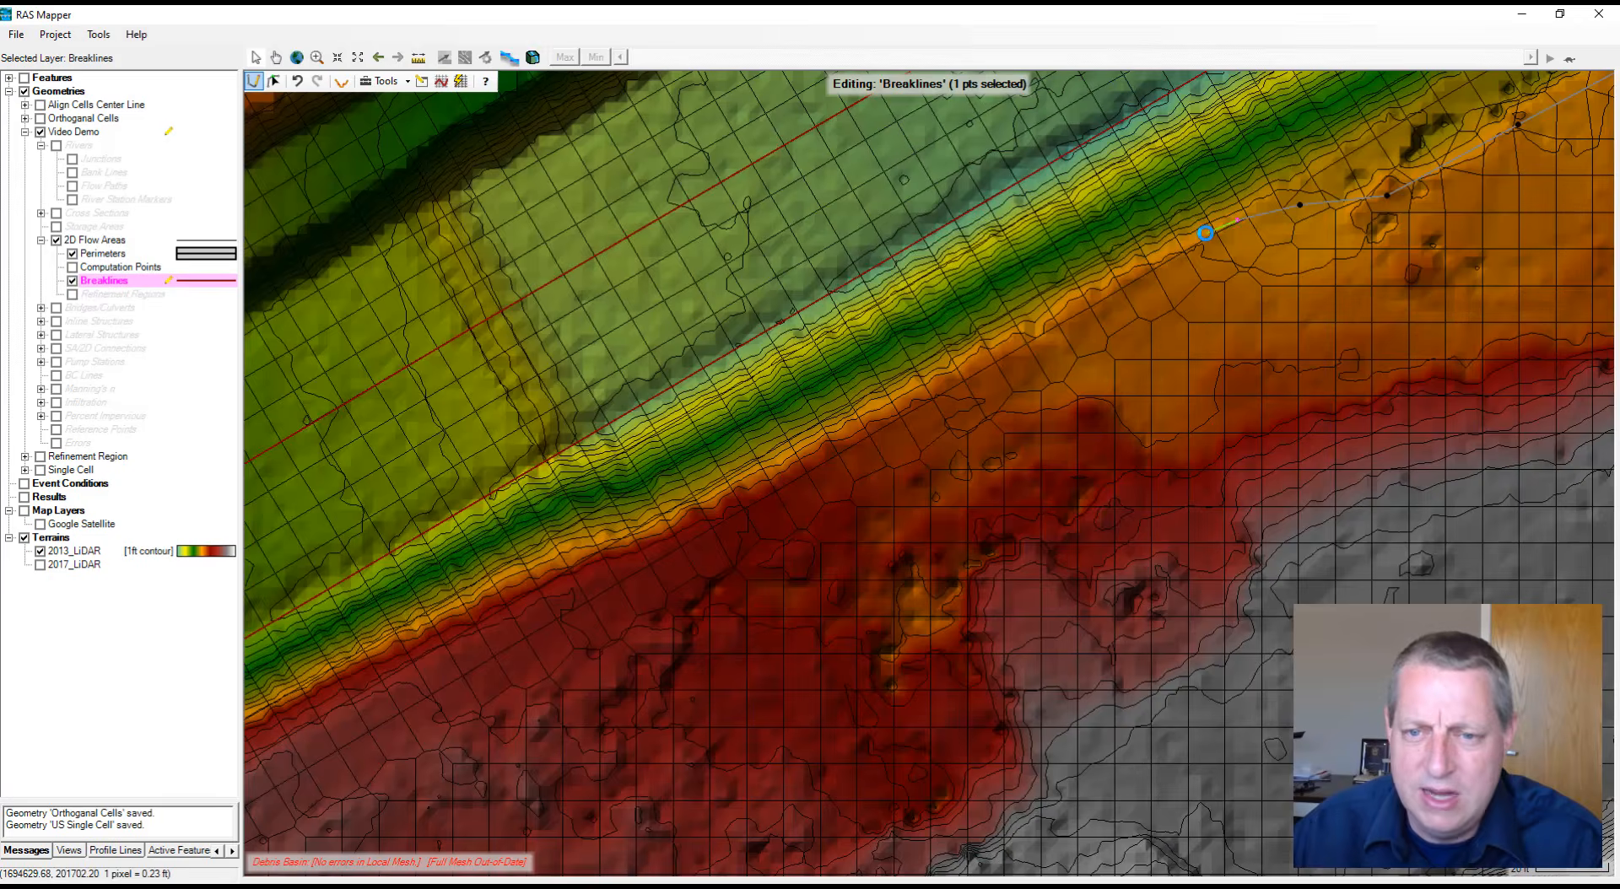
left_click(1040, 345)
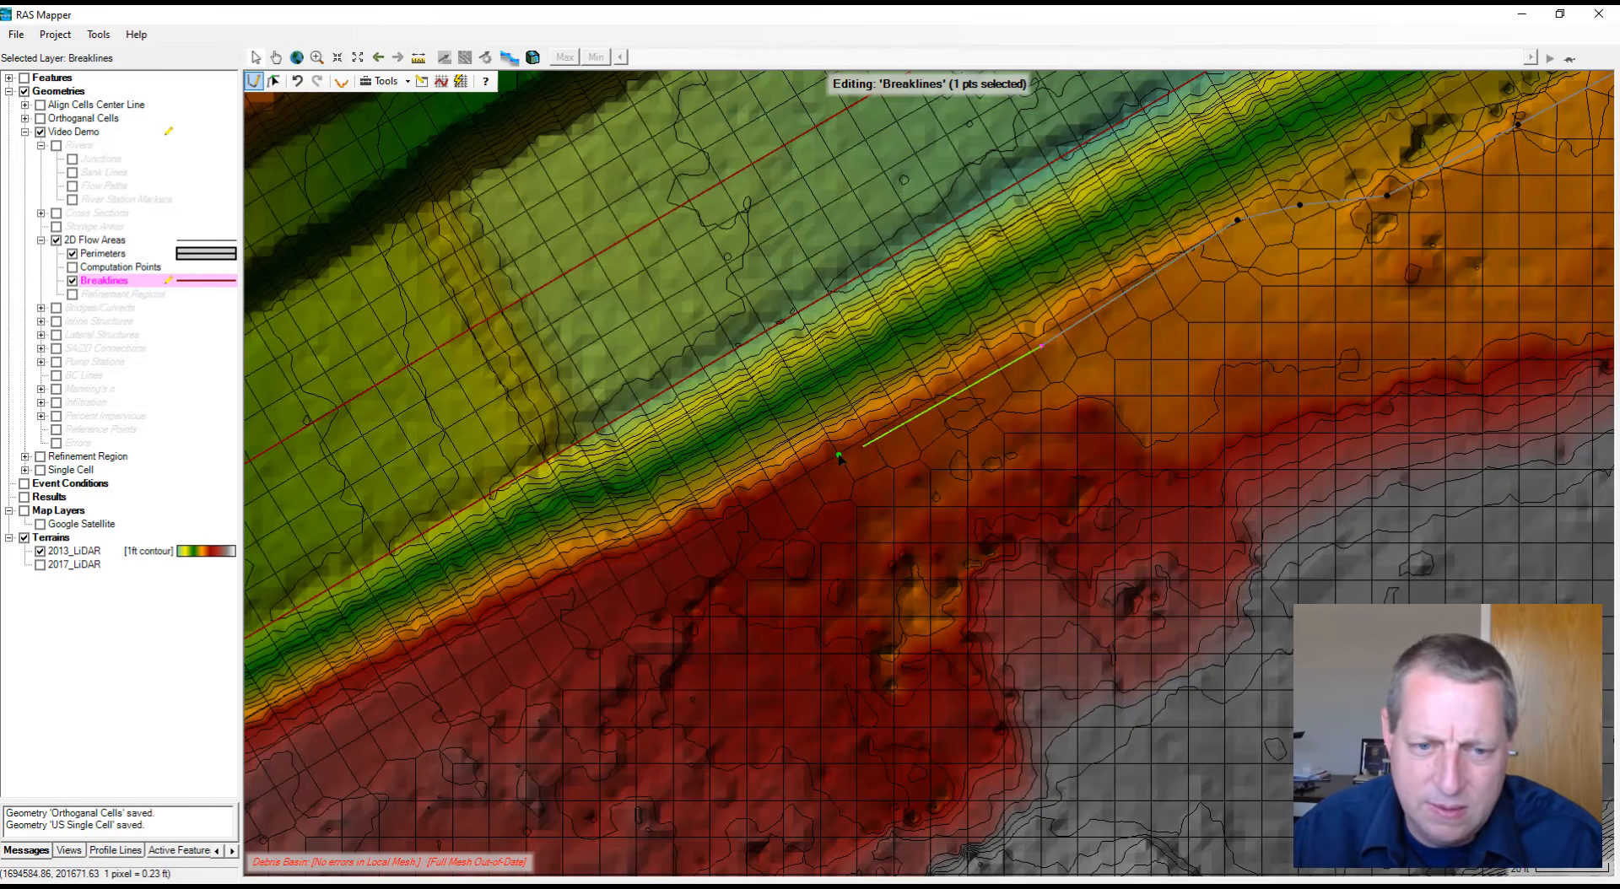
left_click(837, 456)
left_click(736, 514)
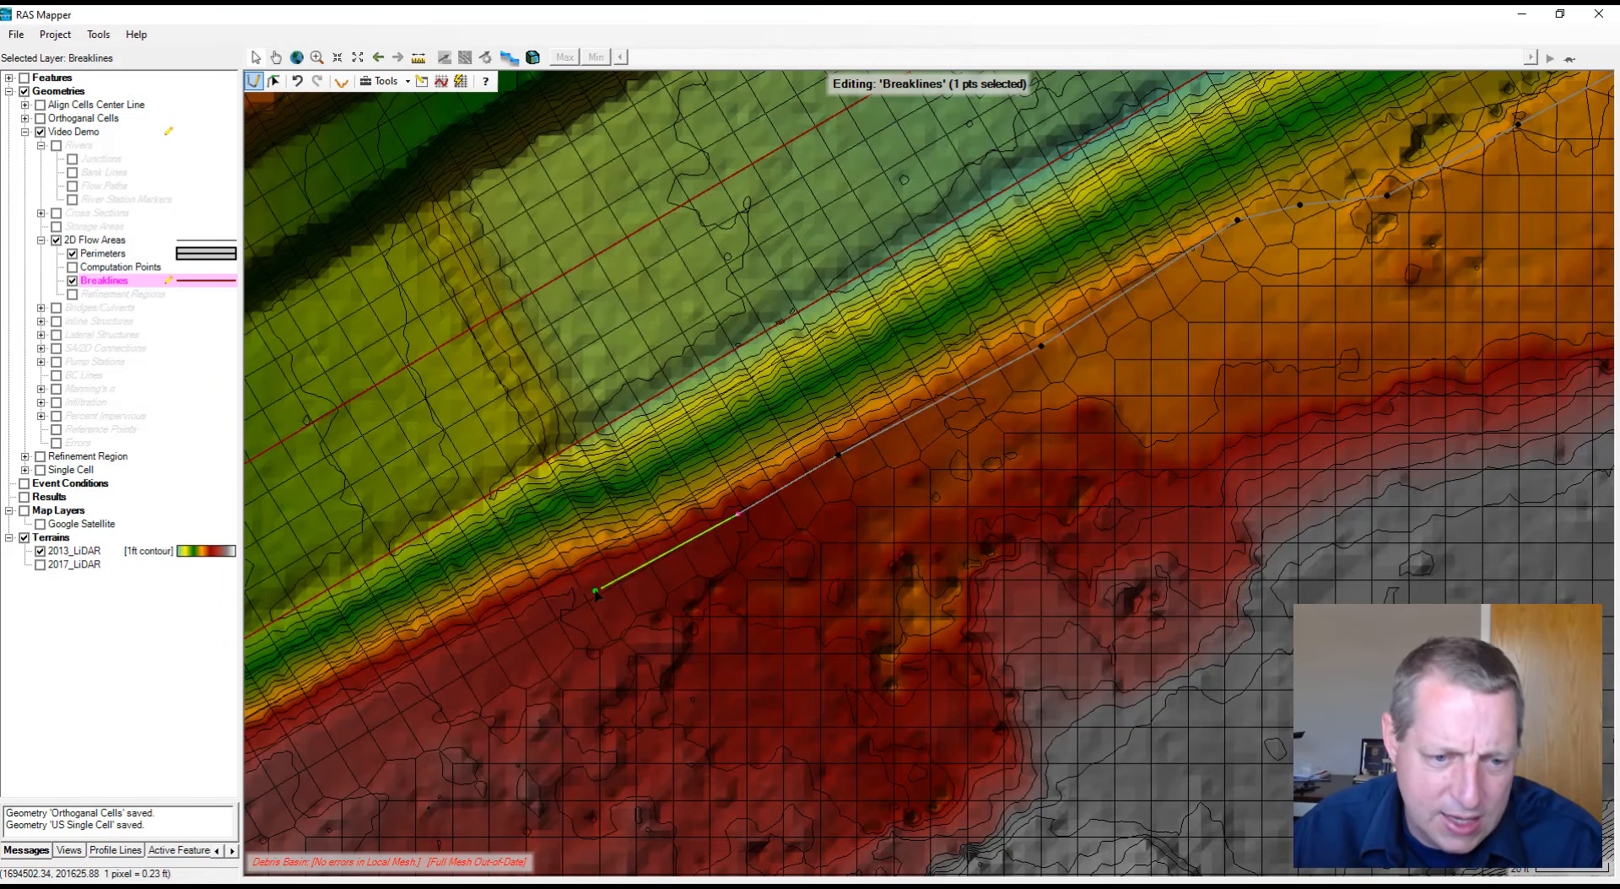
left_click(571, 599)
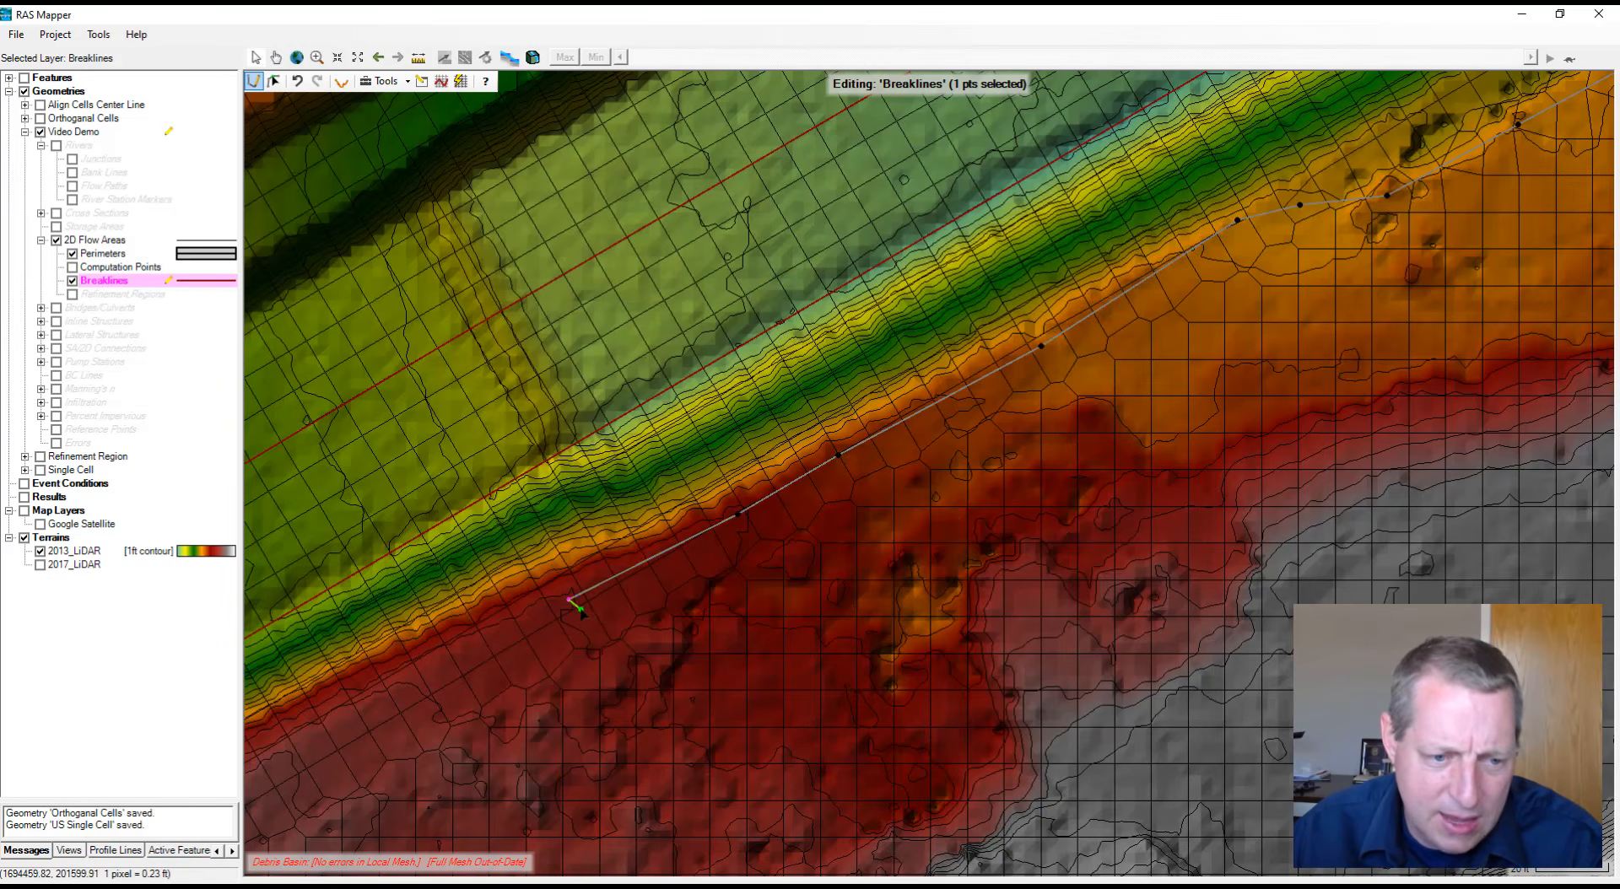
left_click(397, 700)
left_click(298, 789)
left_click_drag(300, 787, 1190, 321)
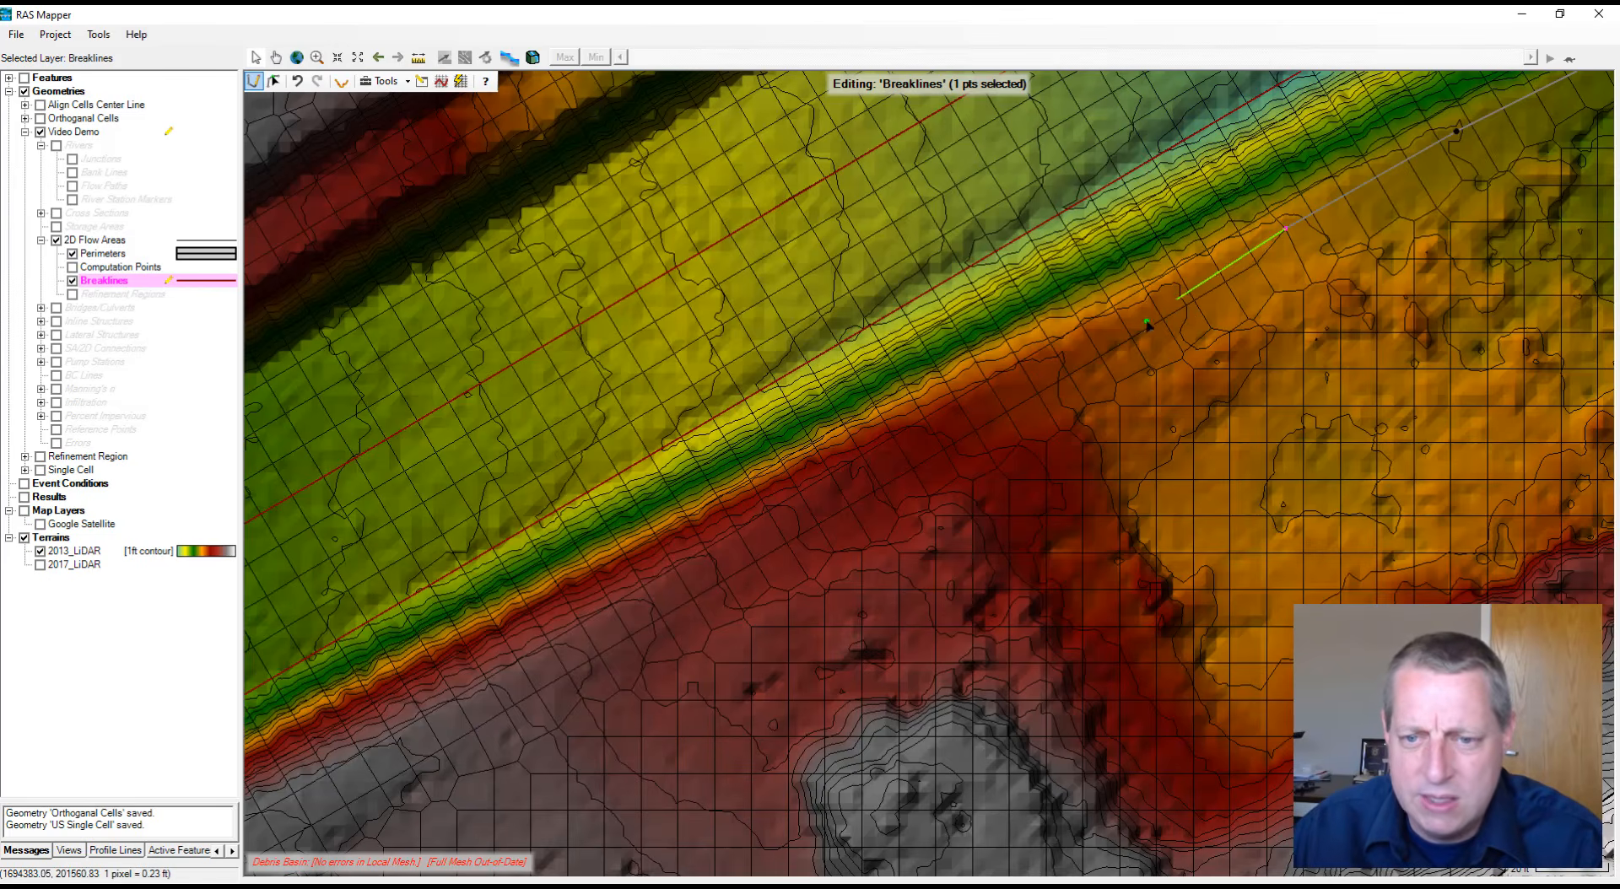
left_click(1057, 364)
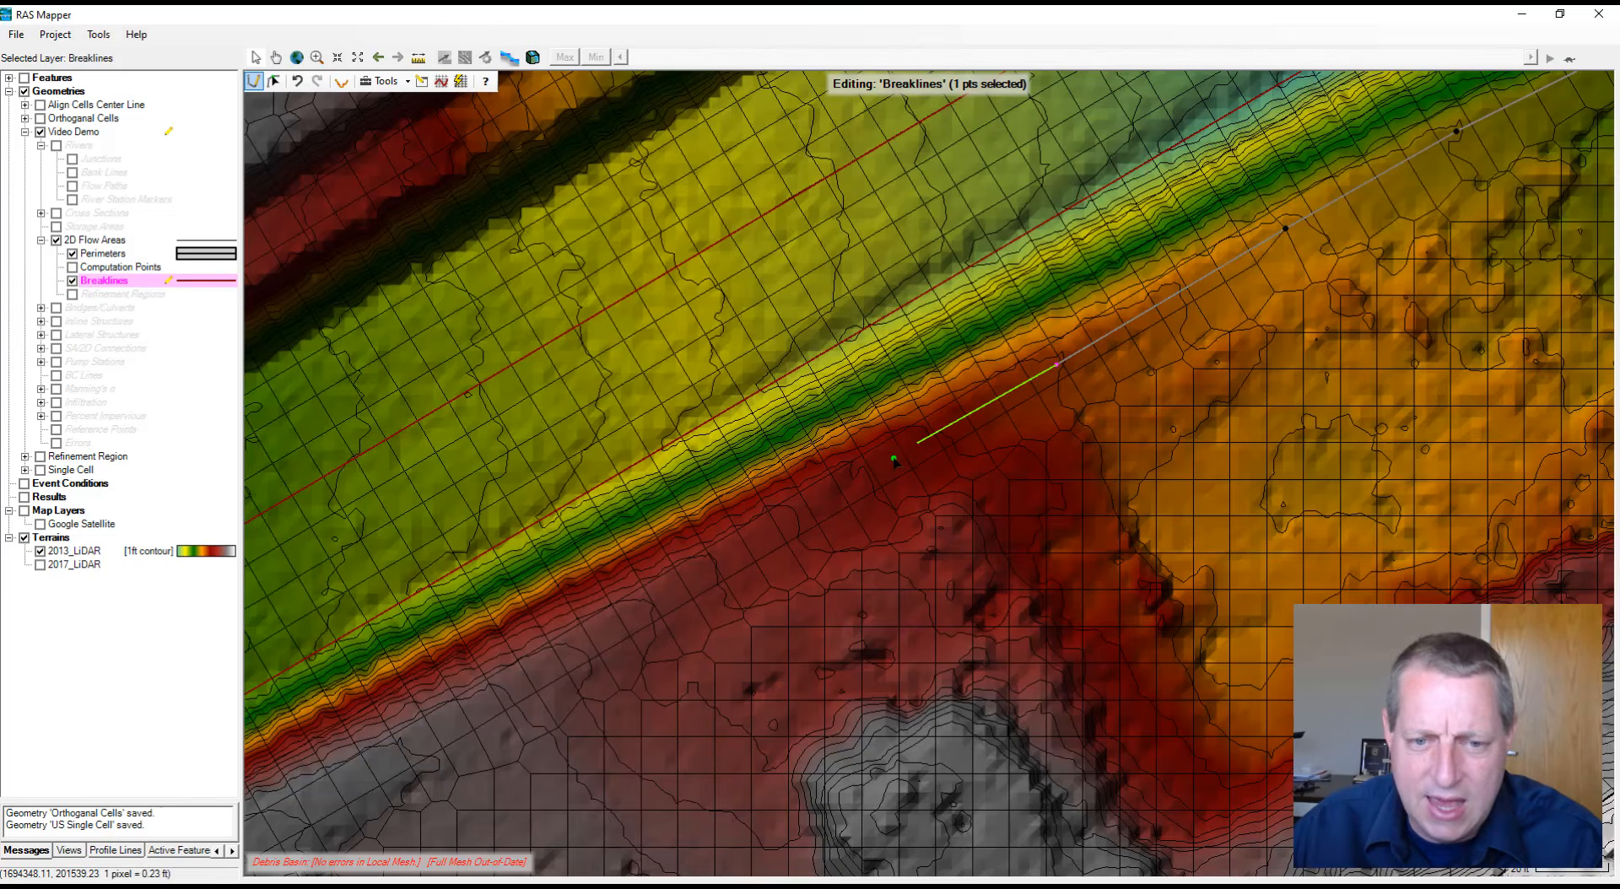
left_click(840, 478)
left_click(660, 602)
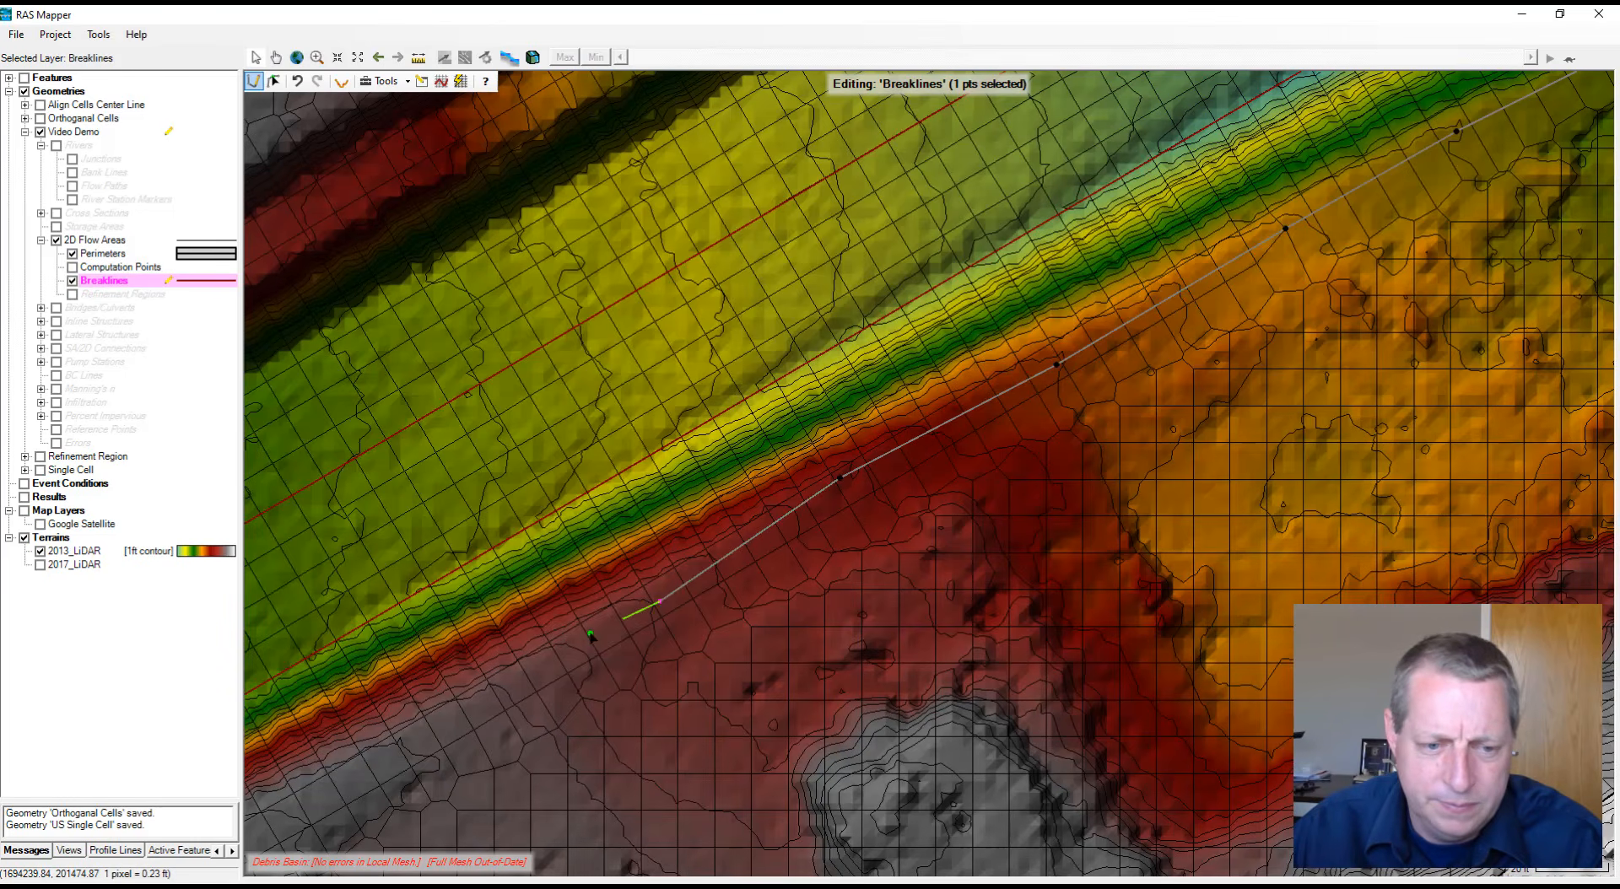
left_click(530, 687)
left_click(393, 752)
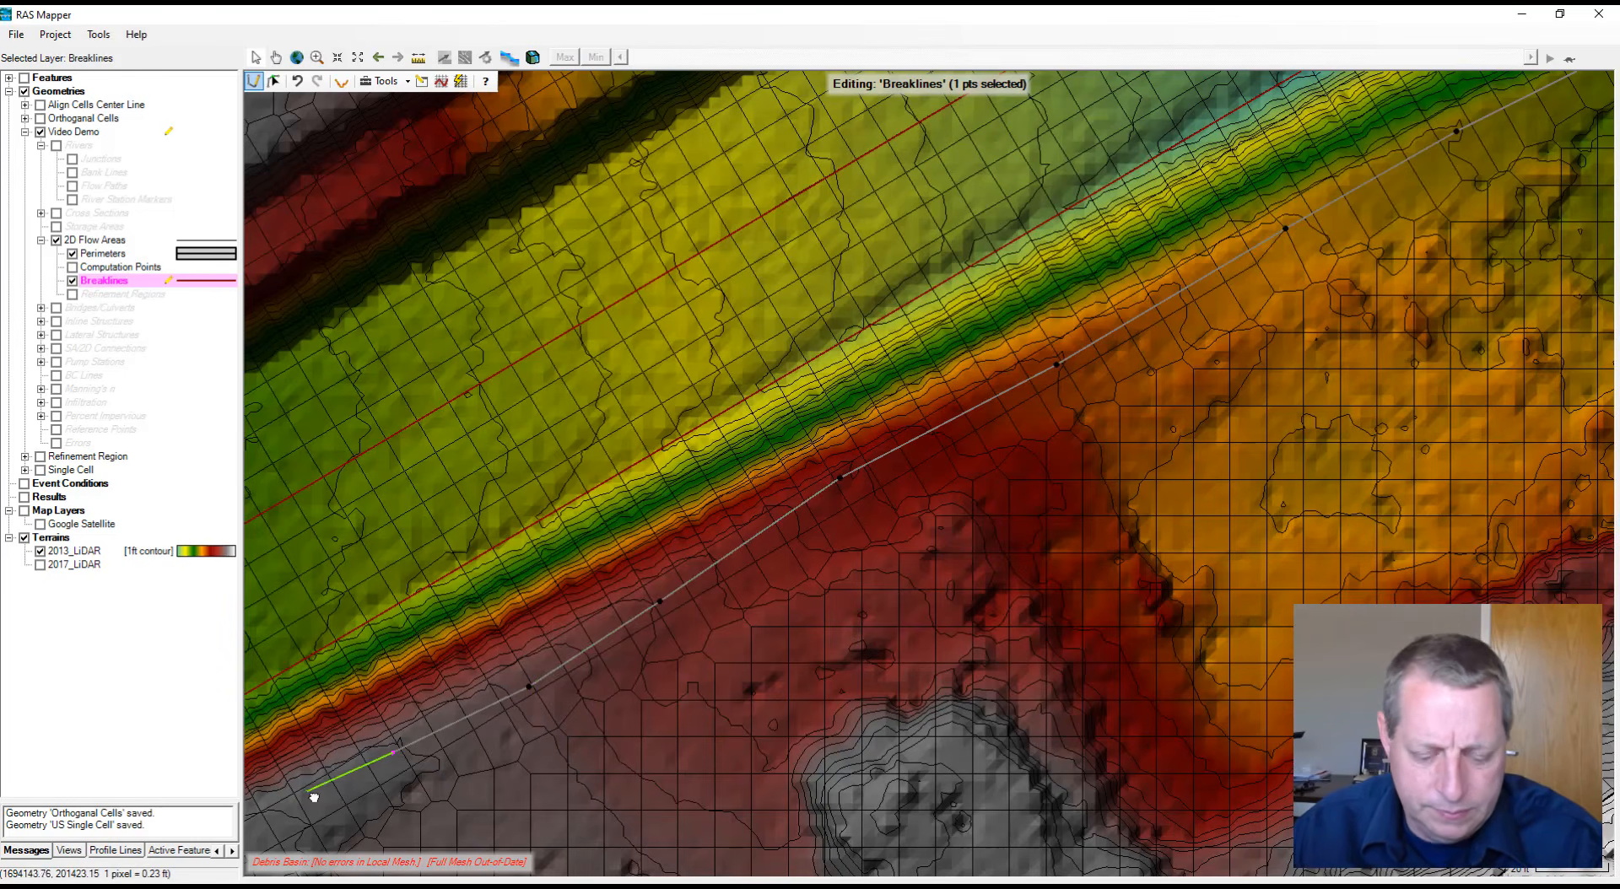
left_click_drag(306, 789, 1150, 189)
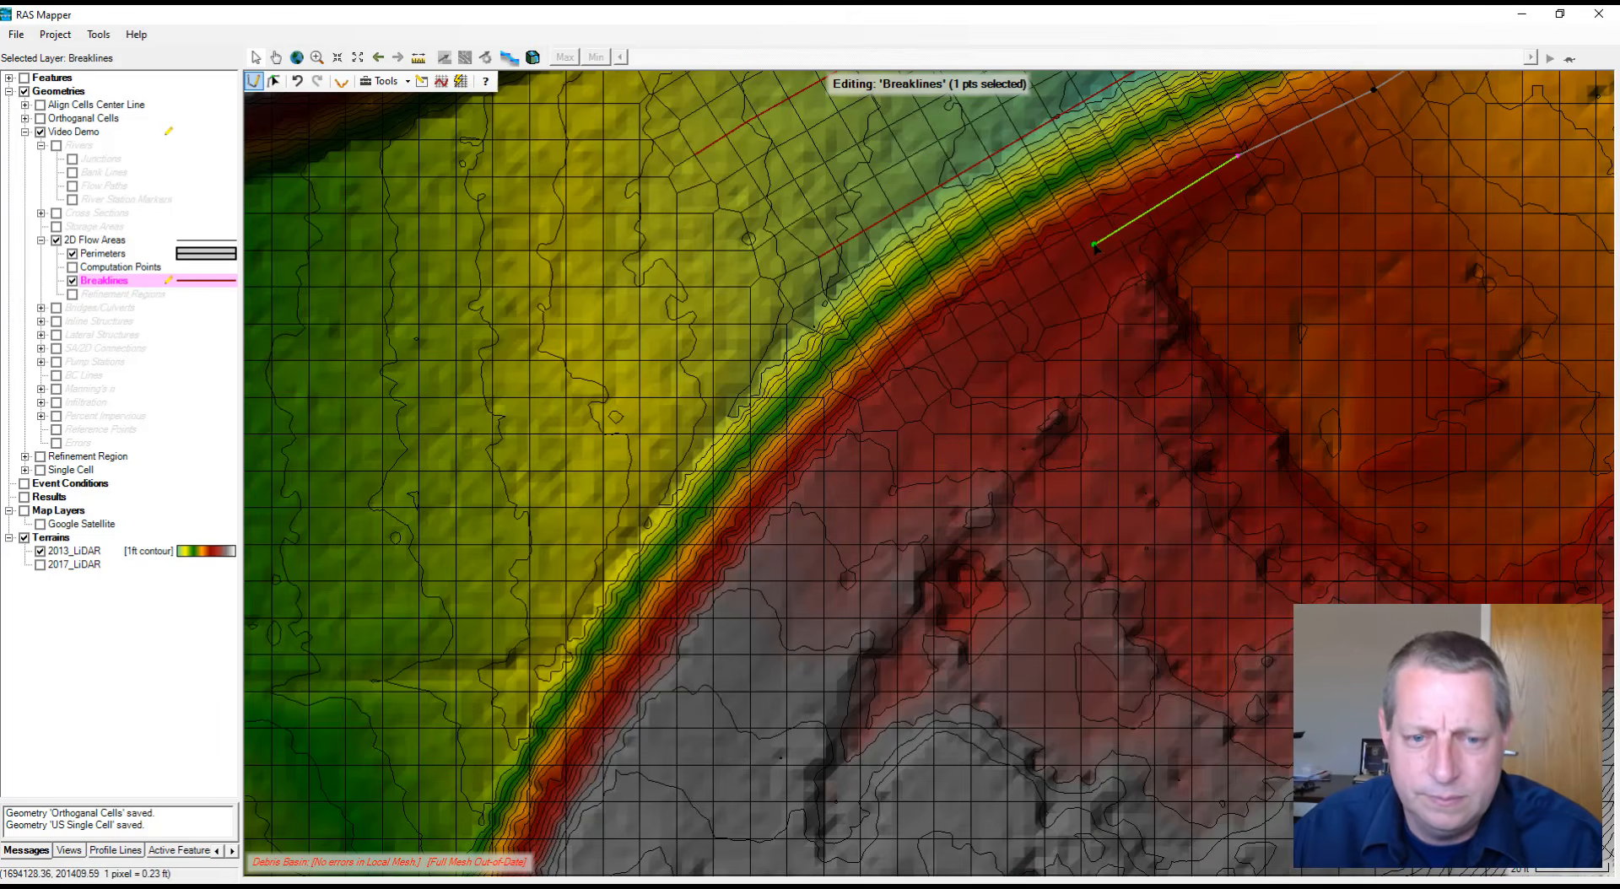
double_click(913, 355)
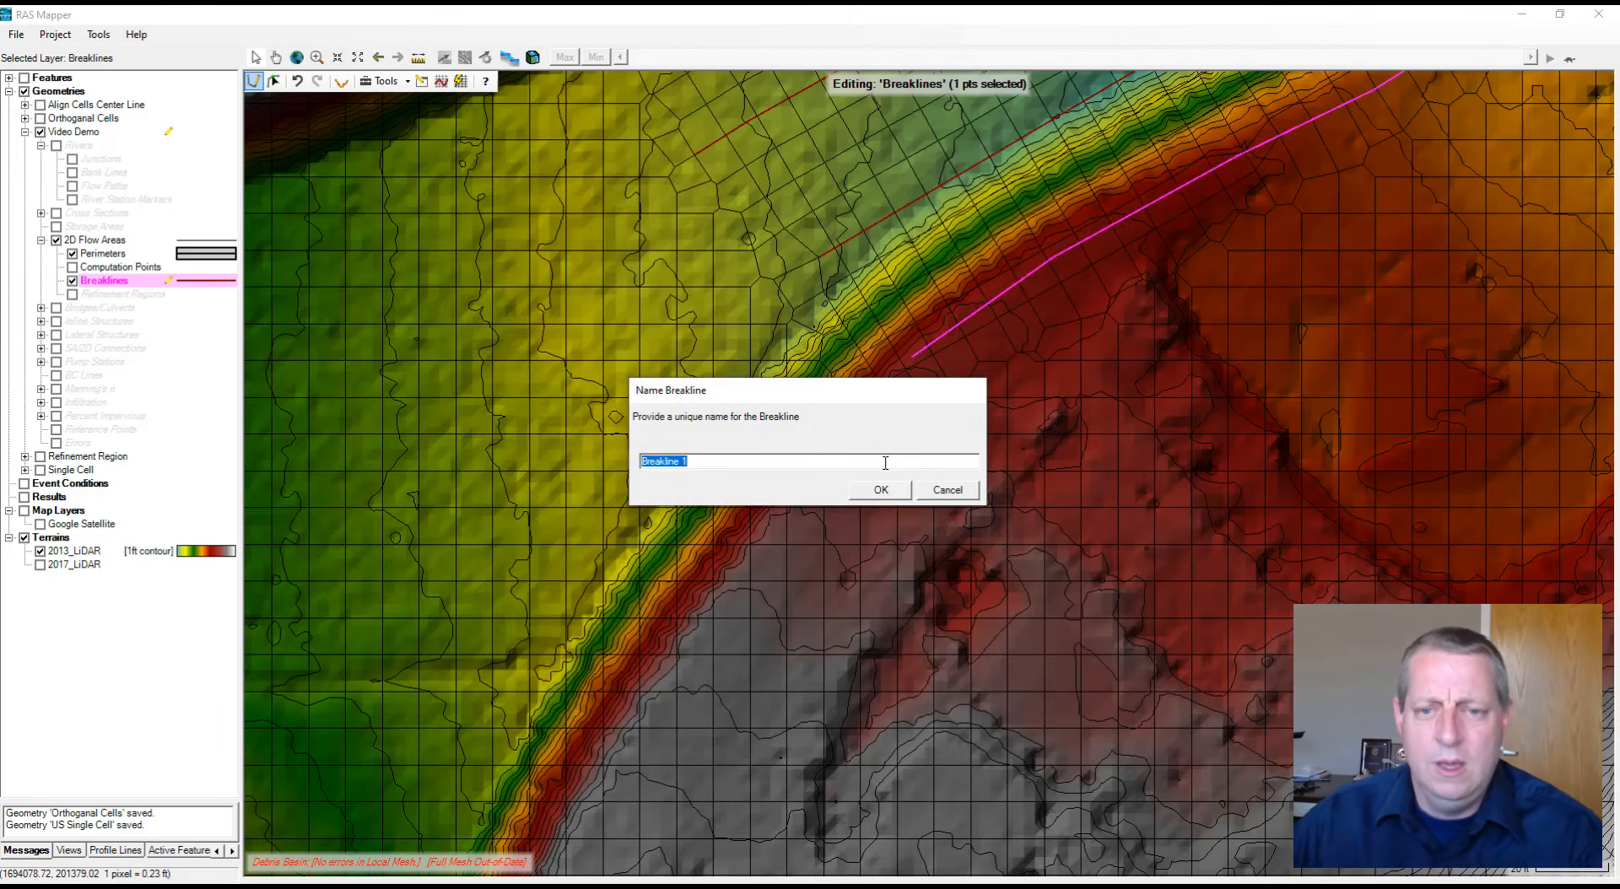
Name the new top-of-bank breakline Right Bank
type("Right")
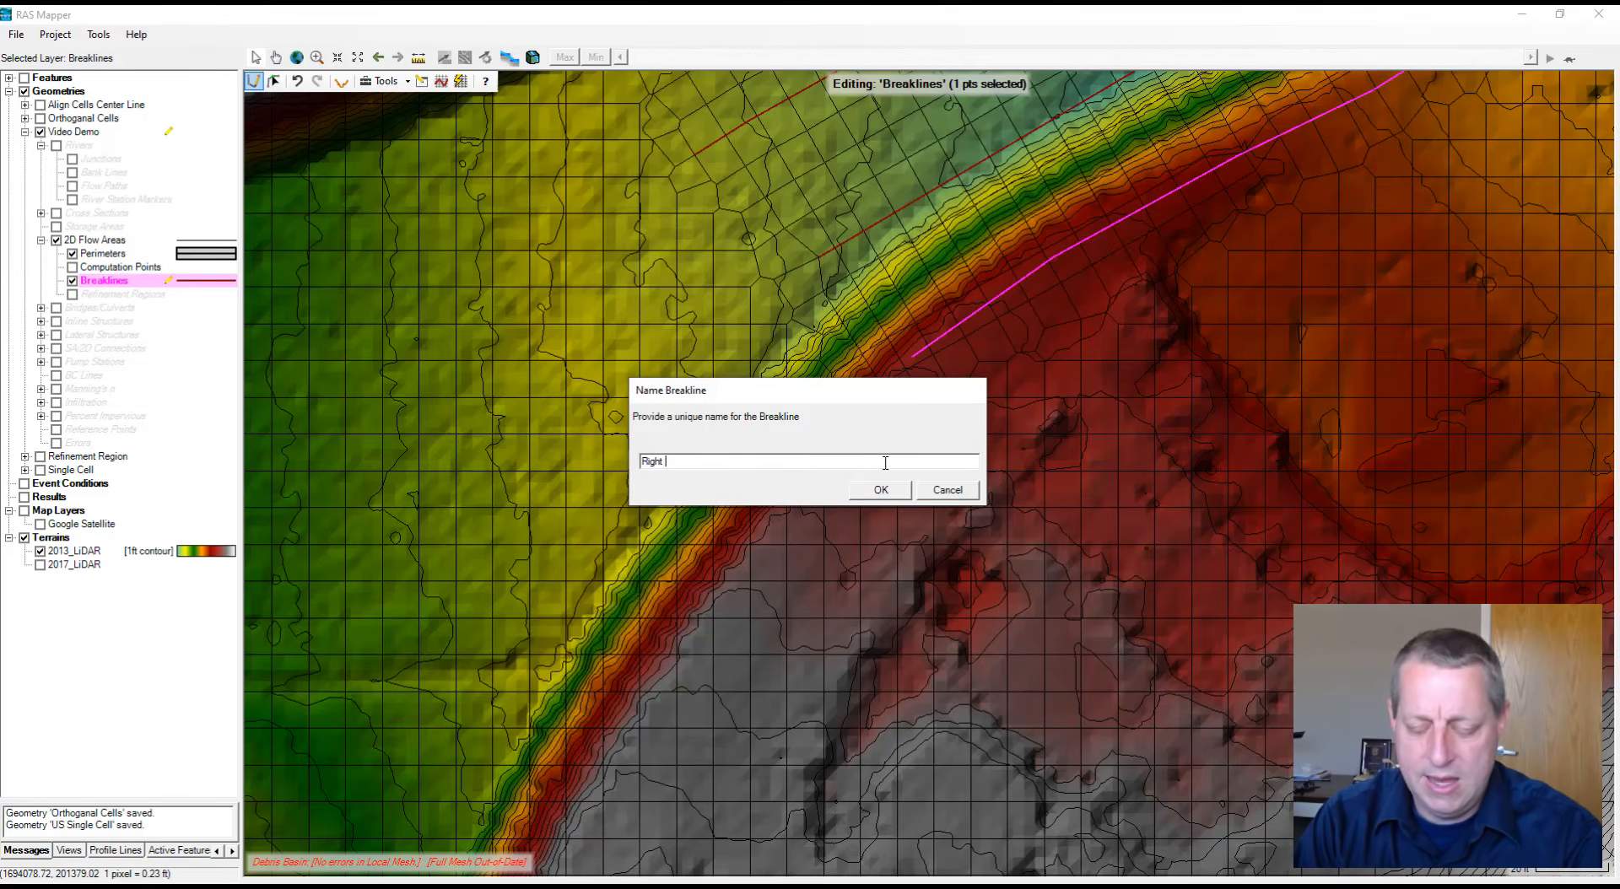
type(" Bank")
key("Return")
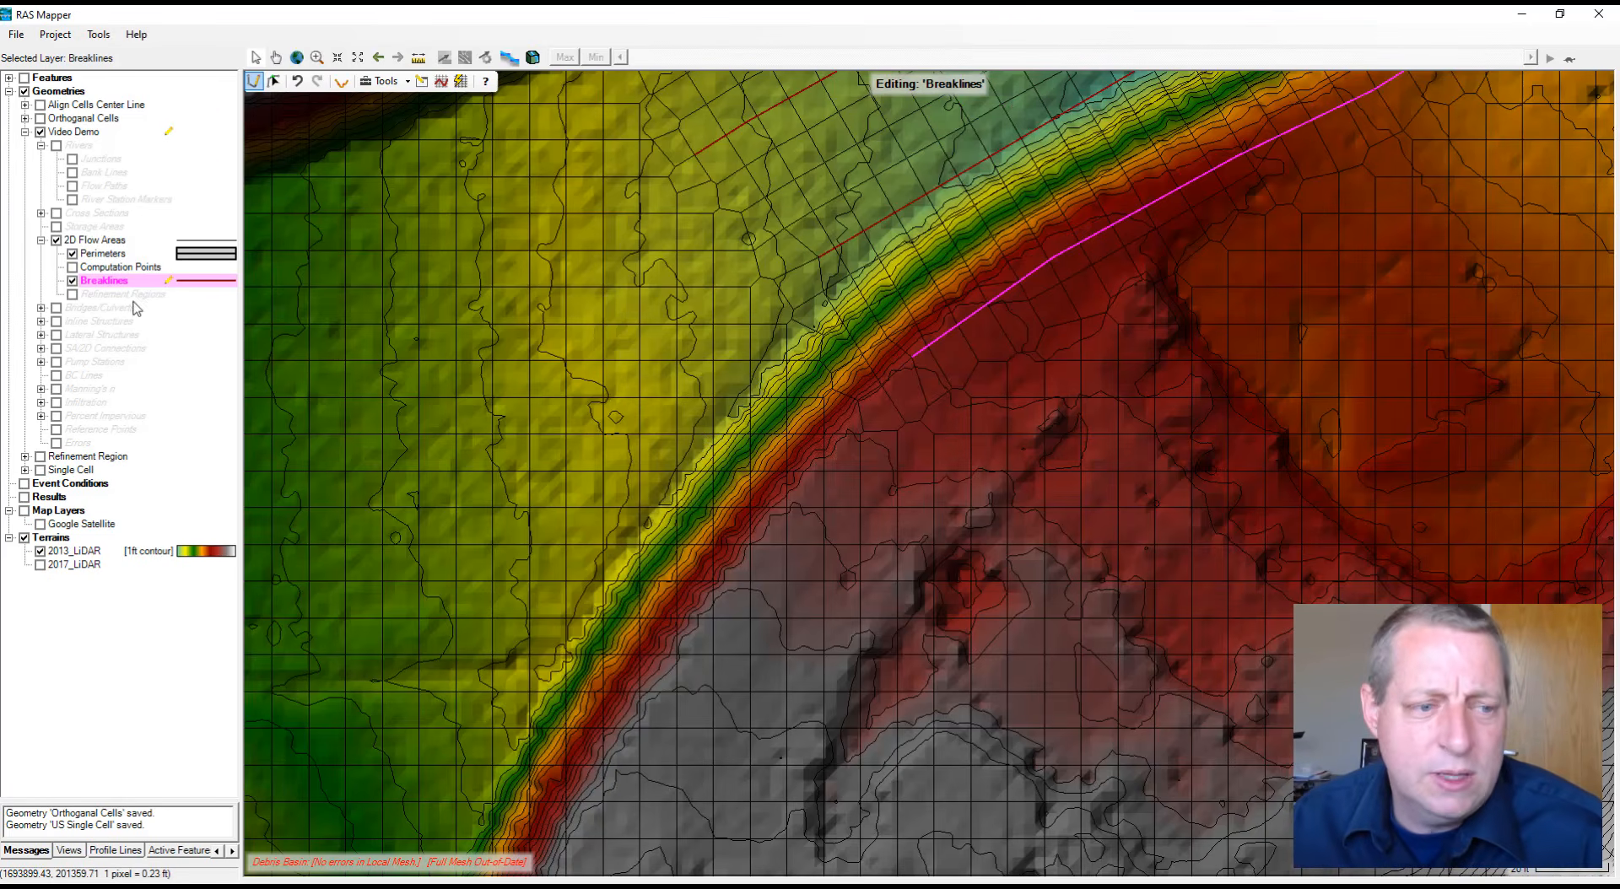
Set the near spacing of the Right Toe and Right Bank breaklines to 10 in the breakline properties
right_click(105, 283)
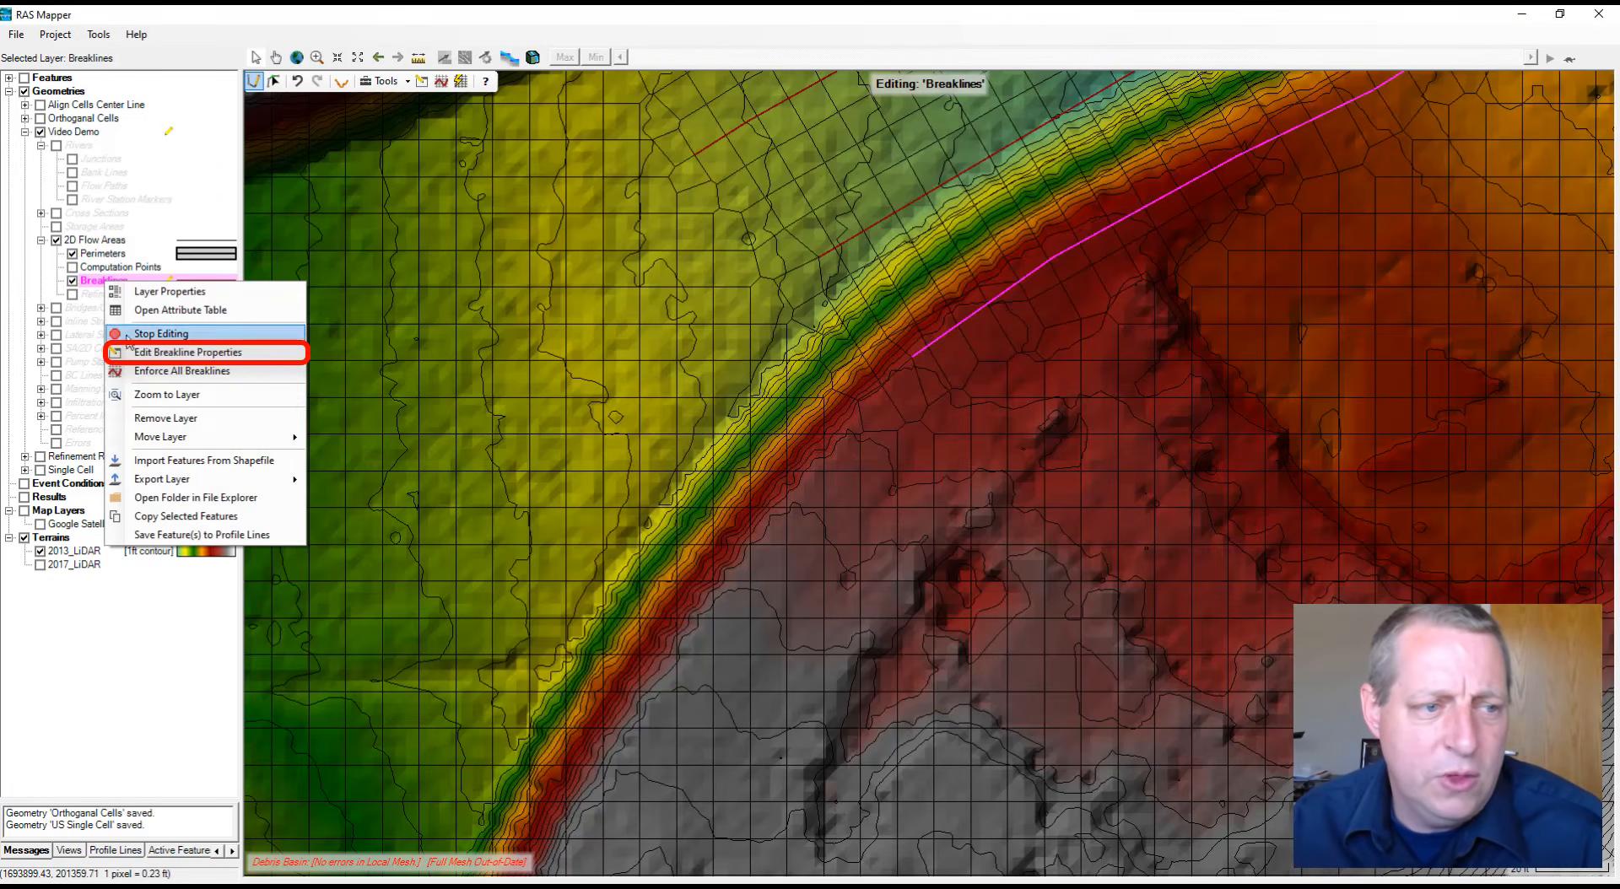
left_click(177, 353)
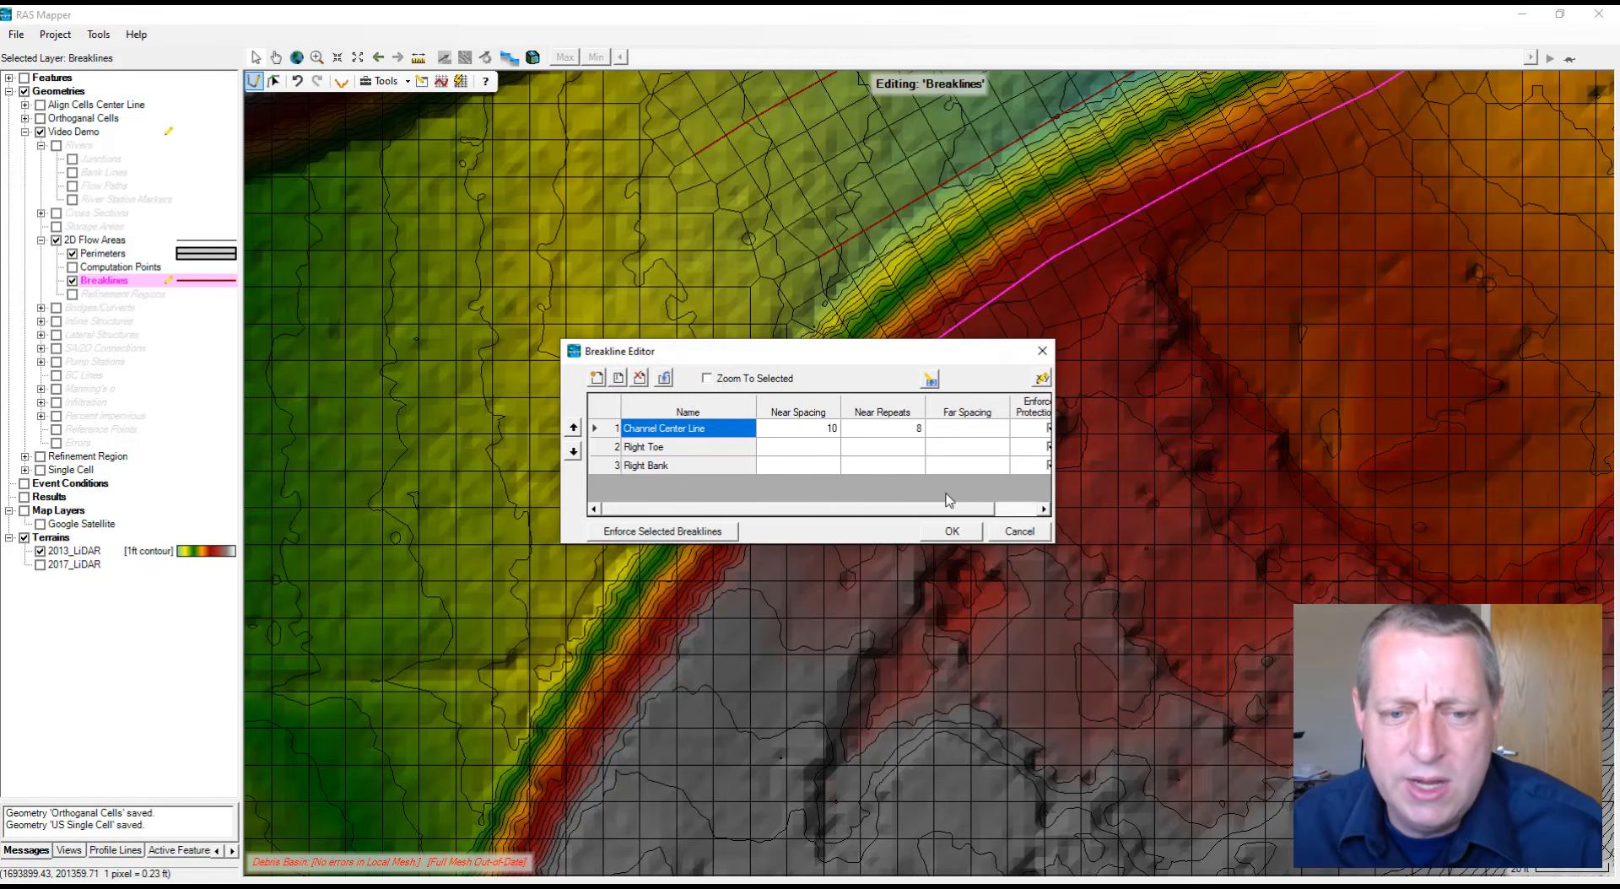
left_click_drag(1303, 467, 1457, 468)
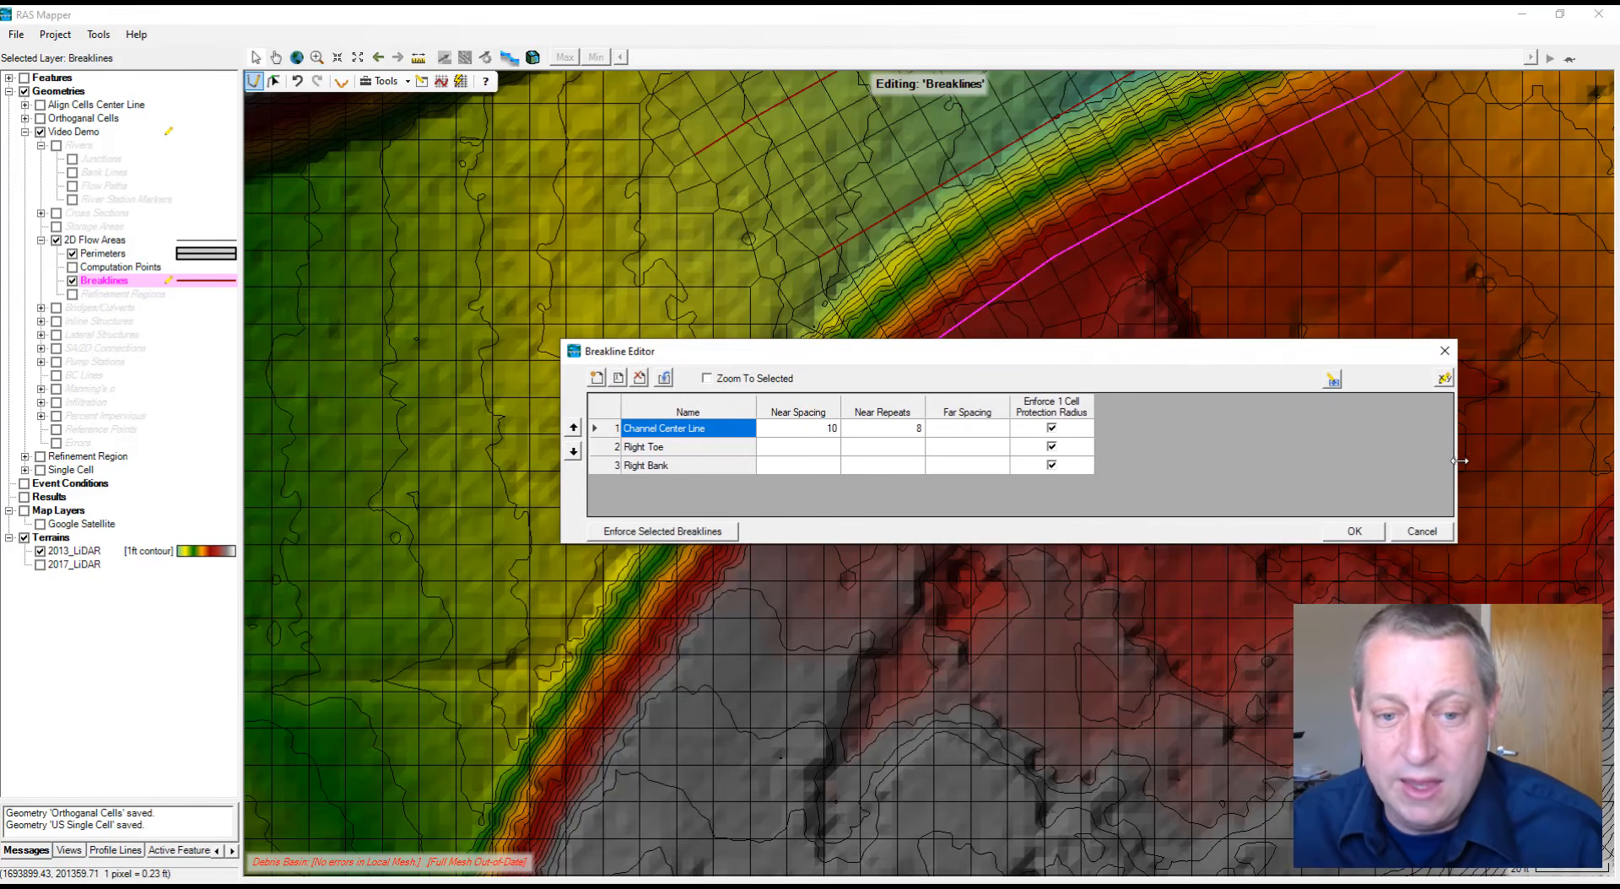
left_click(815, 449)
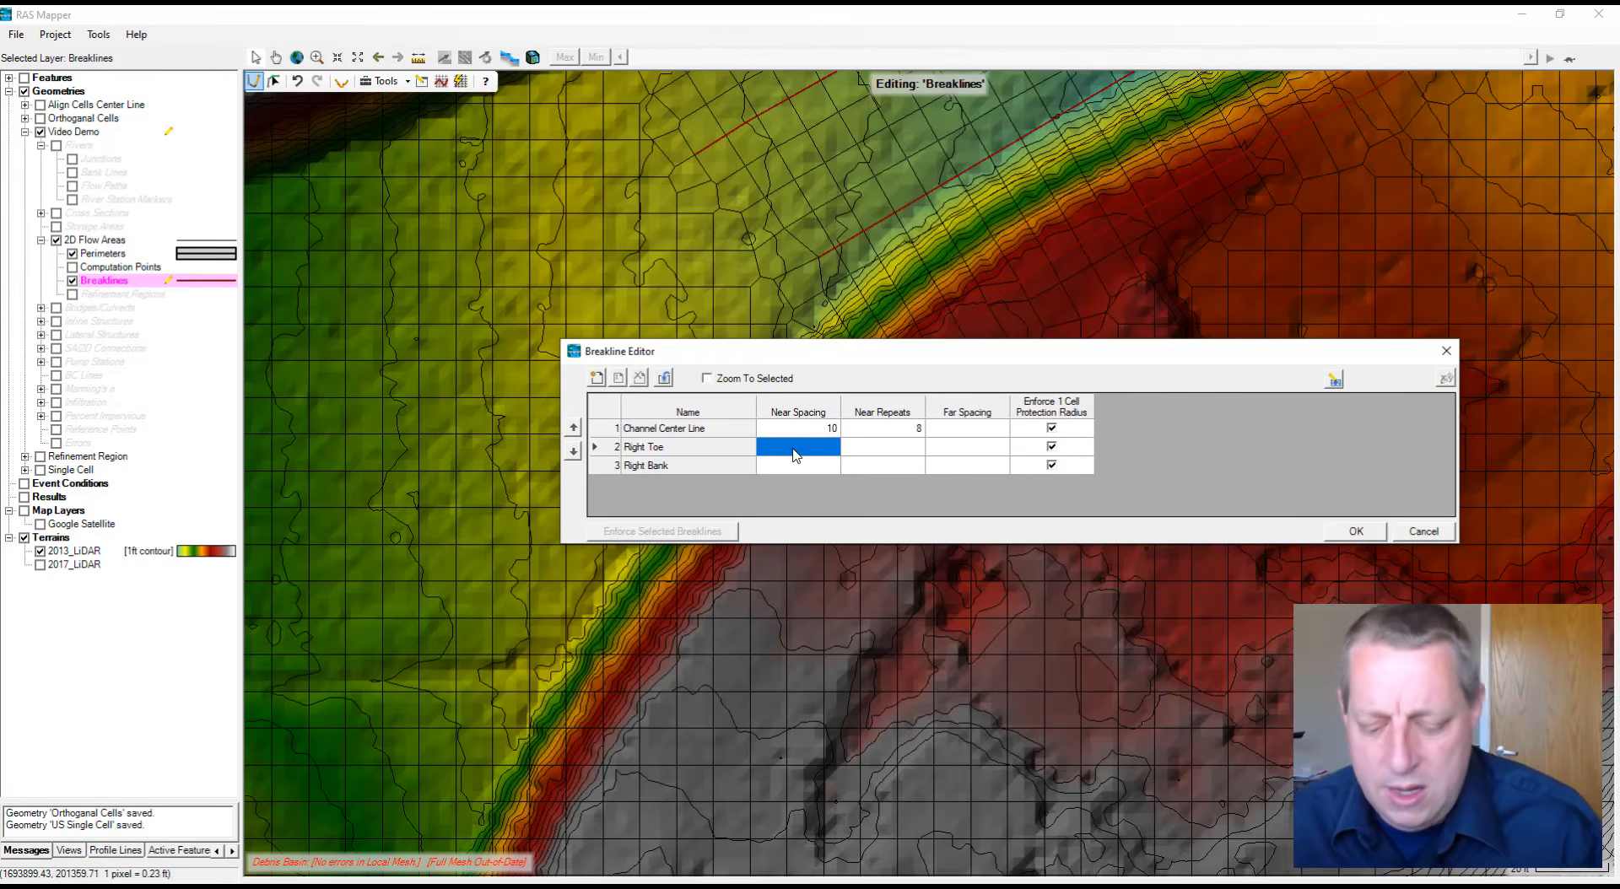
type("1")
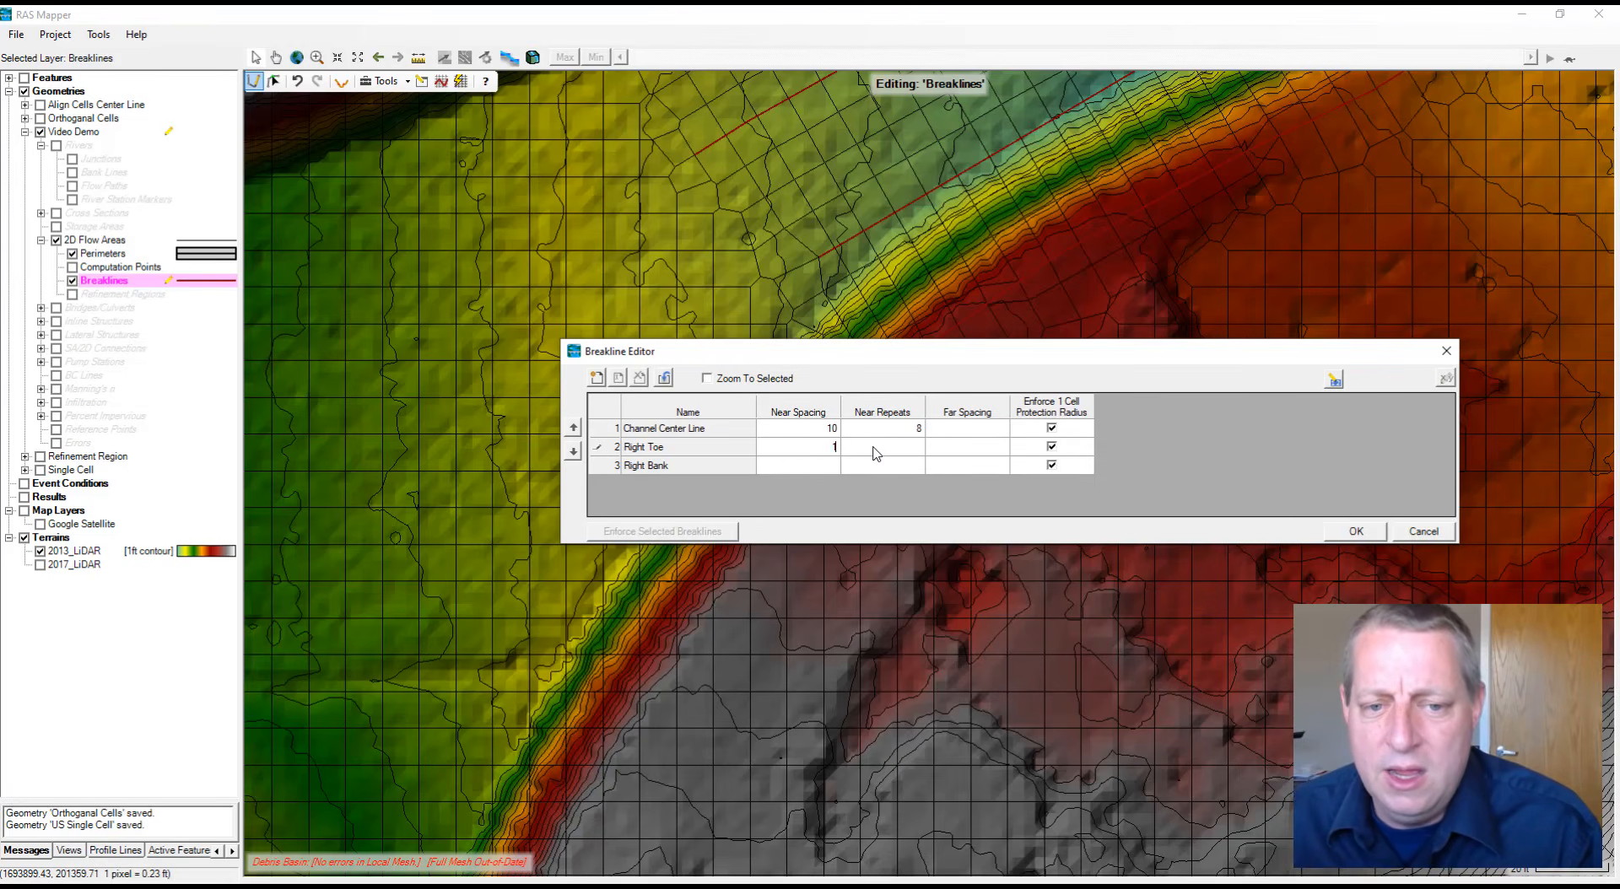
type("0")
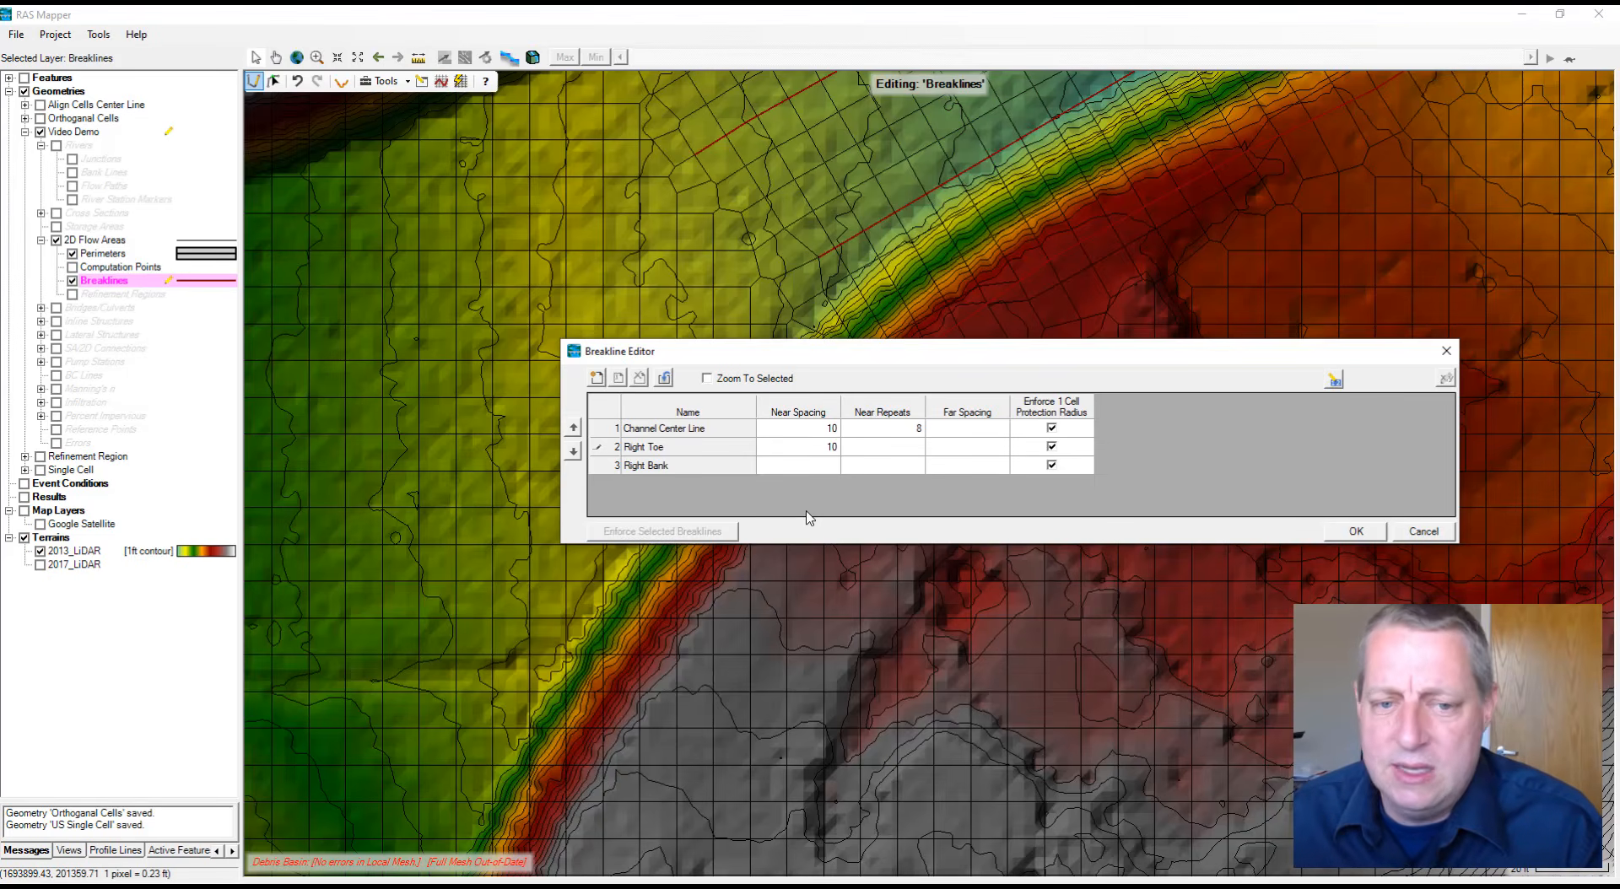
left_click(831, 465)
type("1")
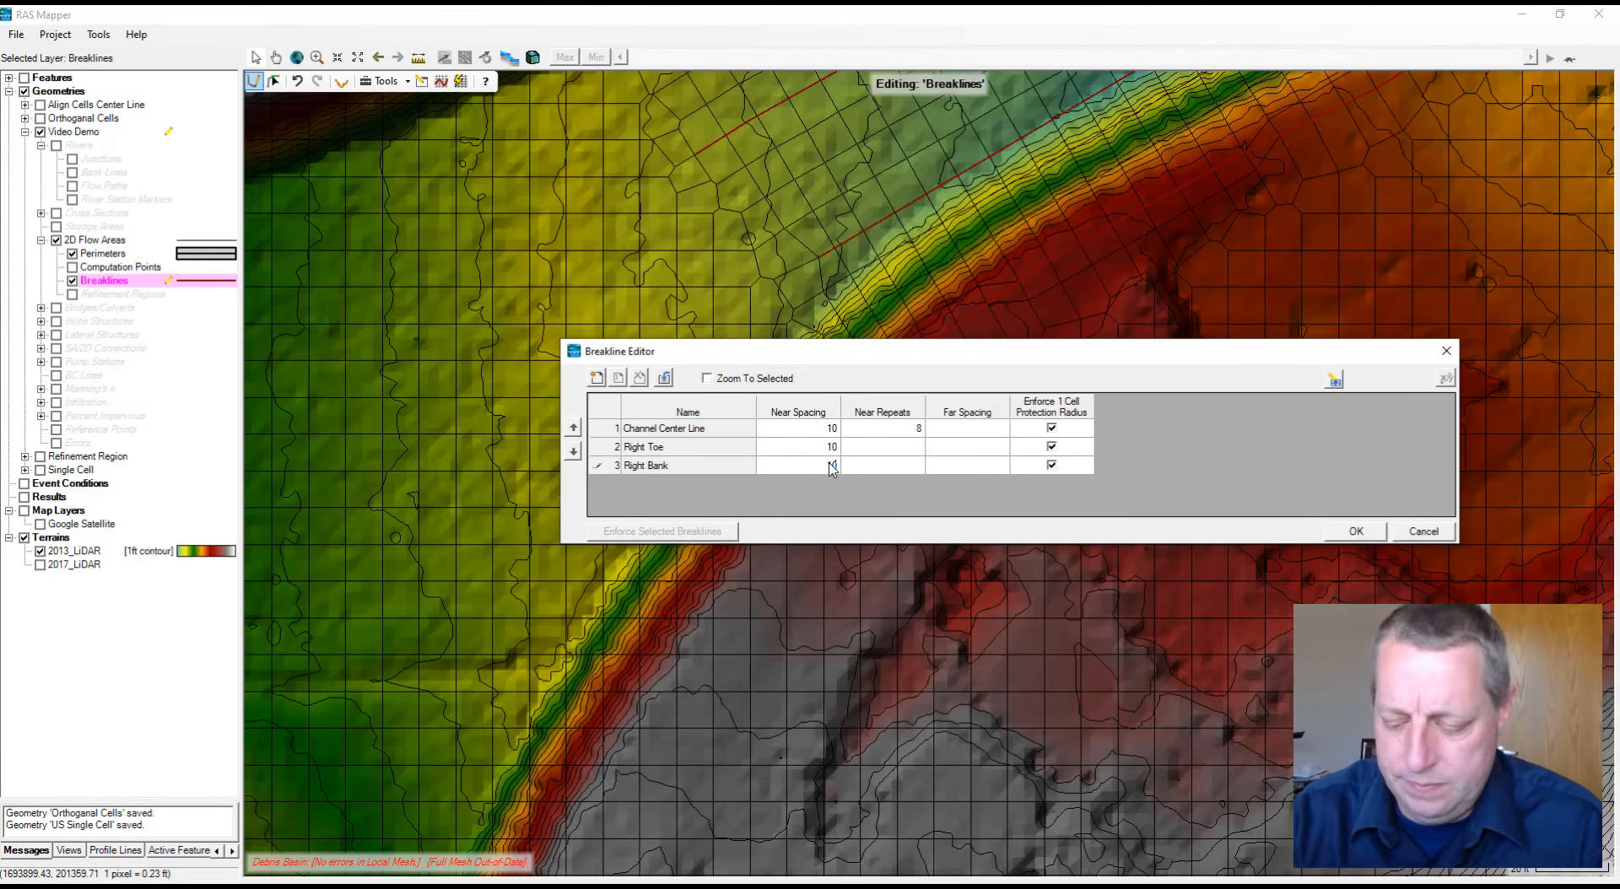
type("0")
left_click(1373, 532)
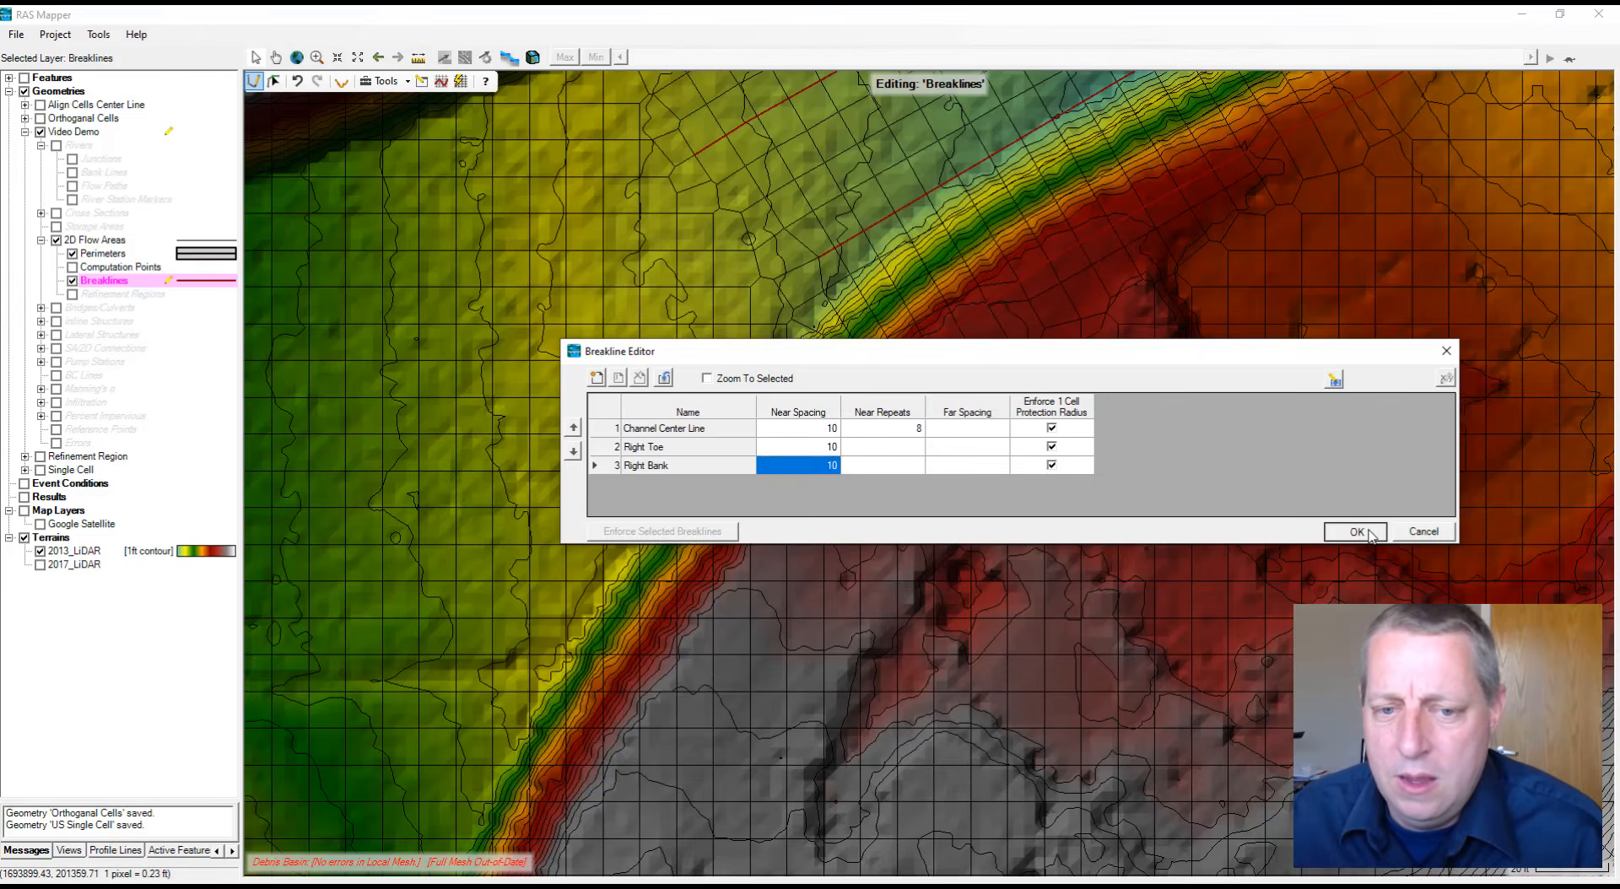
Enforce the Right Toe breakline and the Right Bank breakline individually on the Debris Basin mesh
right_click(1024, 141)
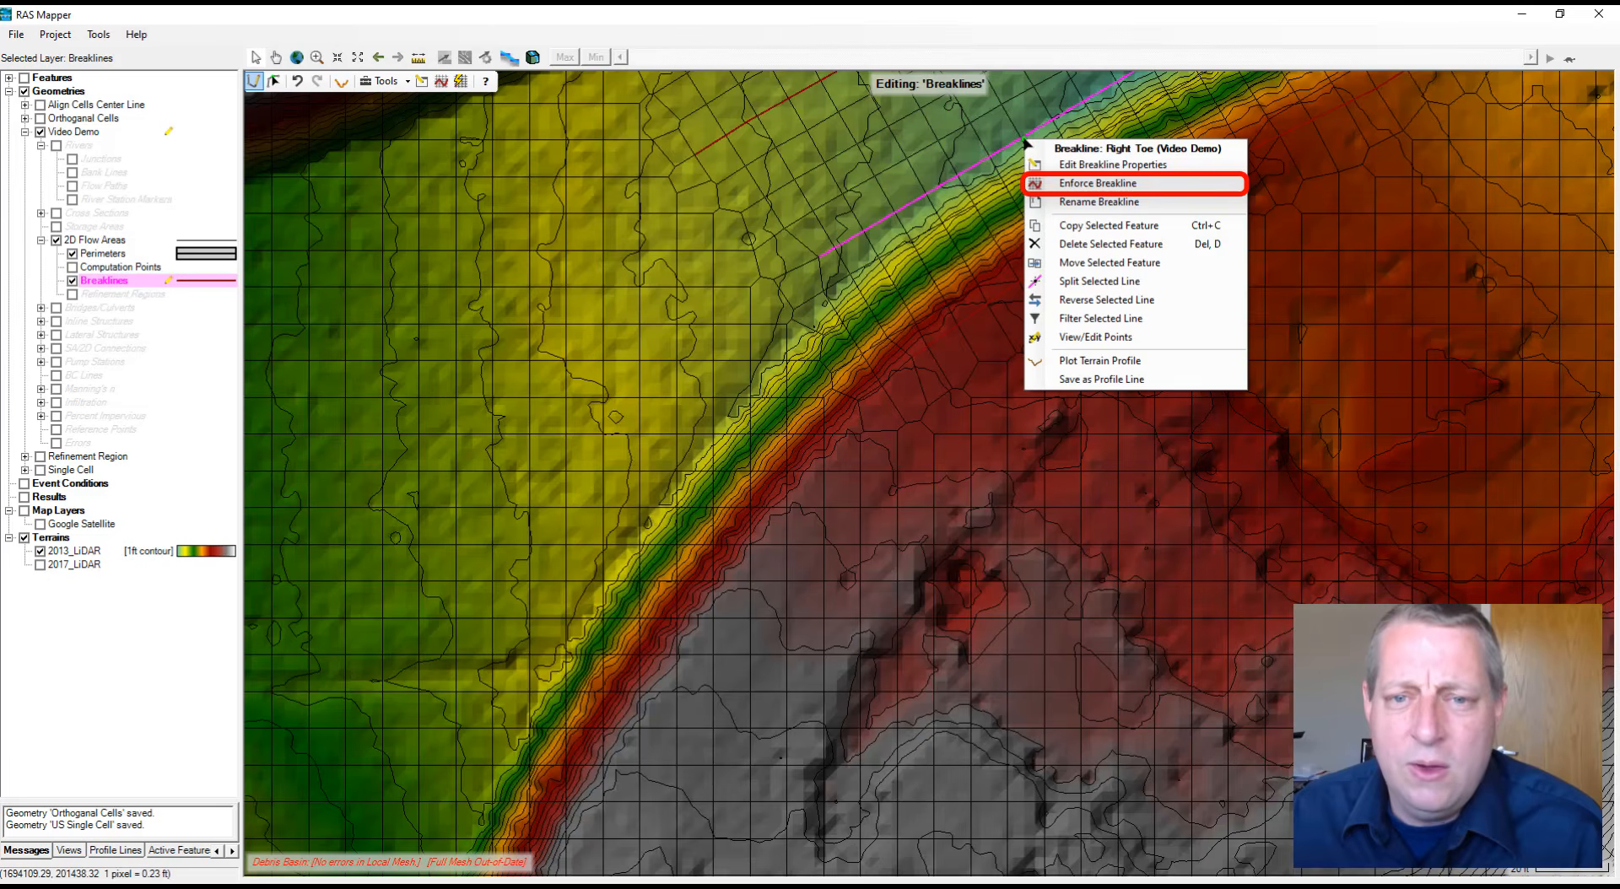
left_click(1036, 185)
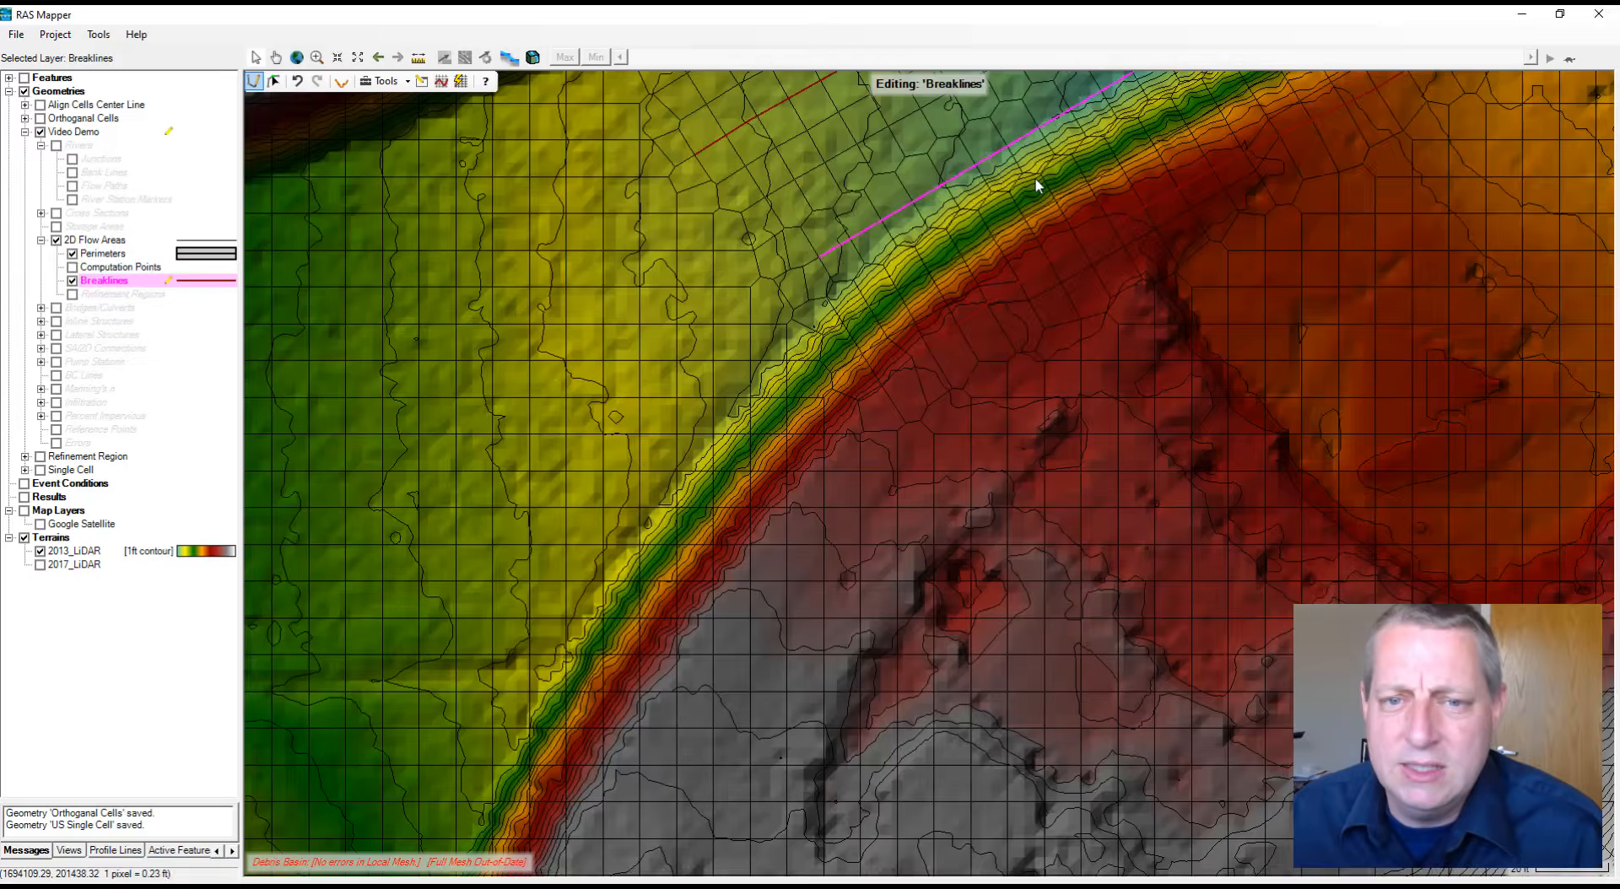
right_click(1031, 270)
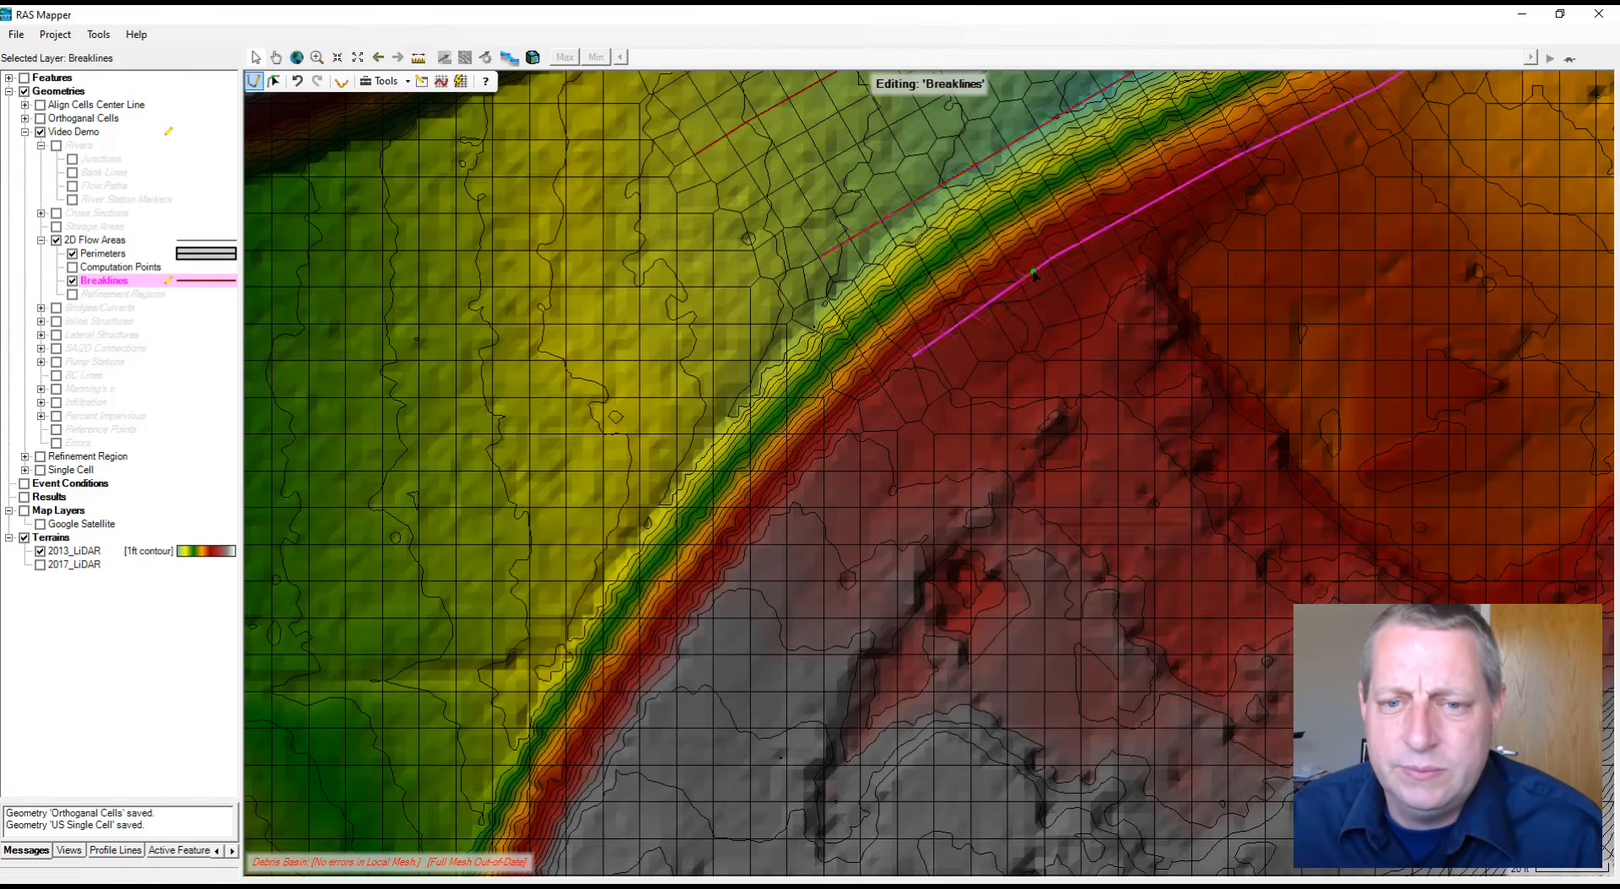
left_click(1075, 319)
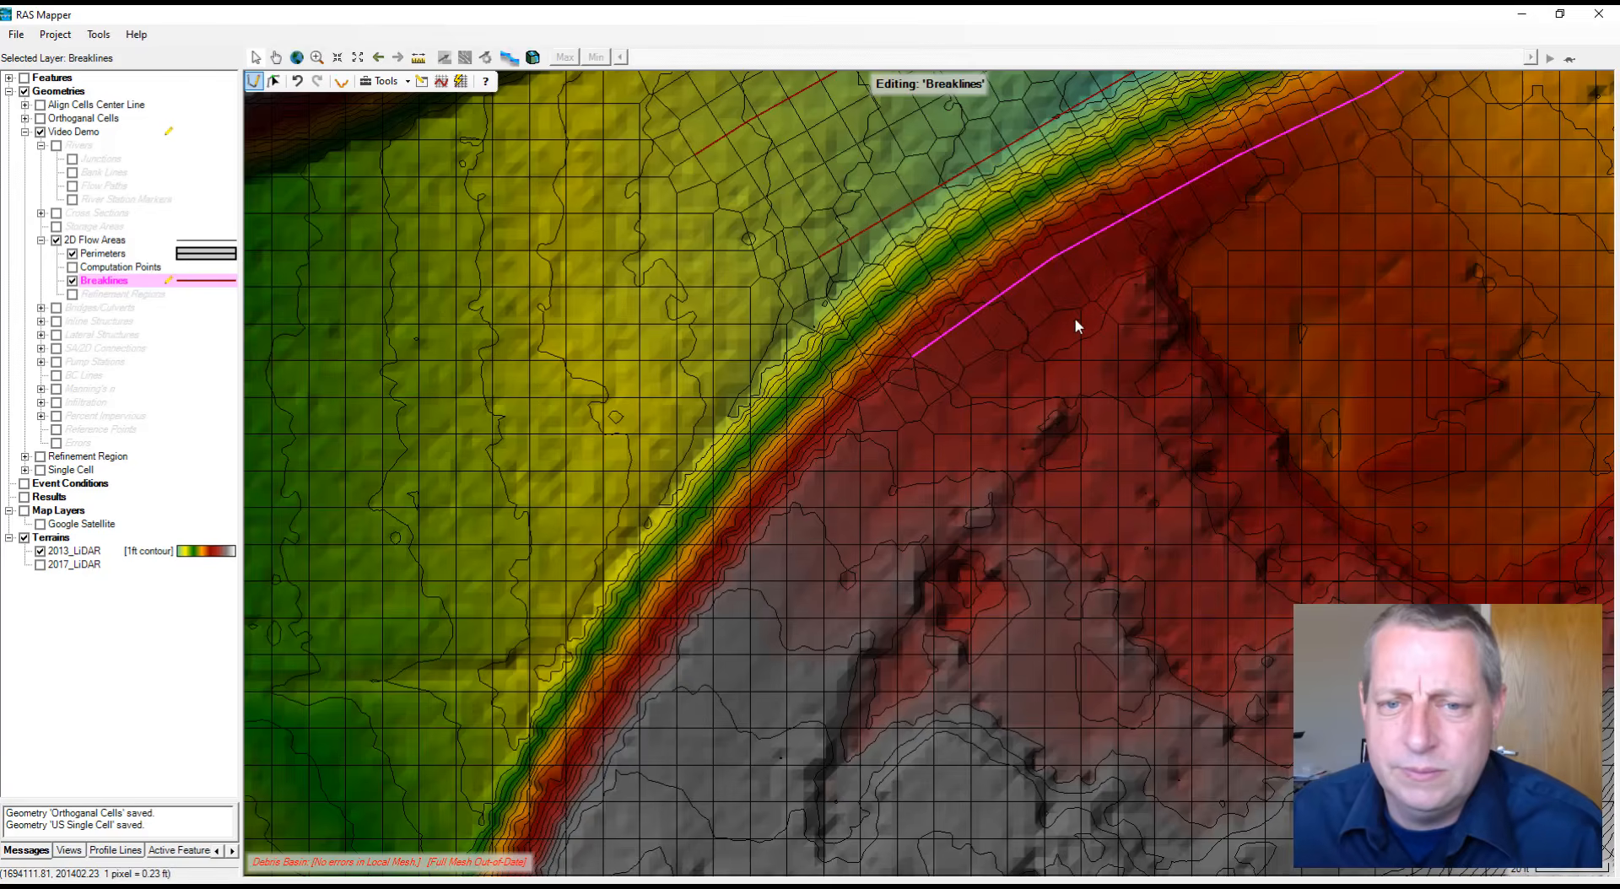
scroll(1108, 267, "down", 1)
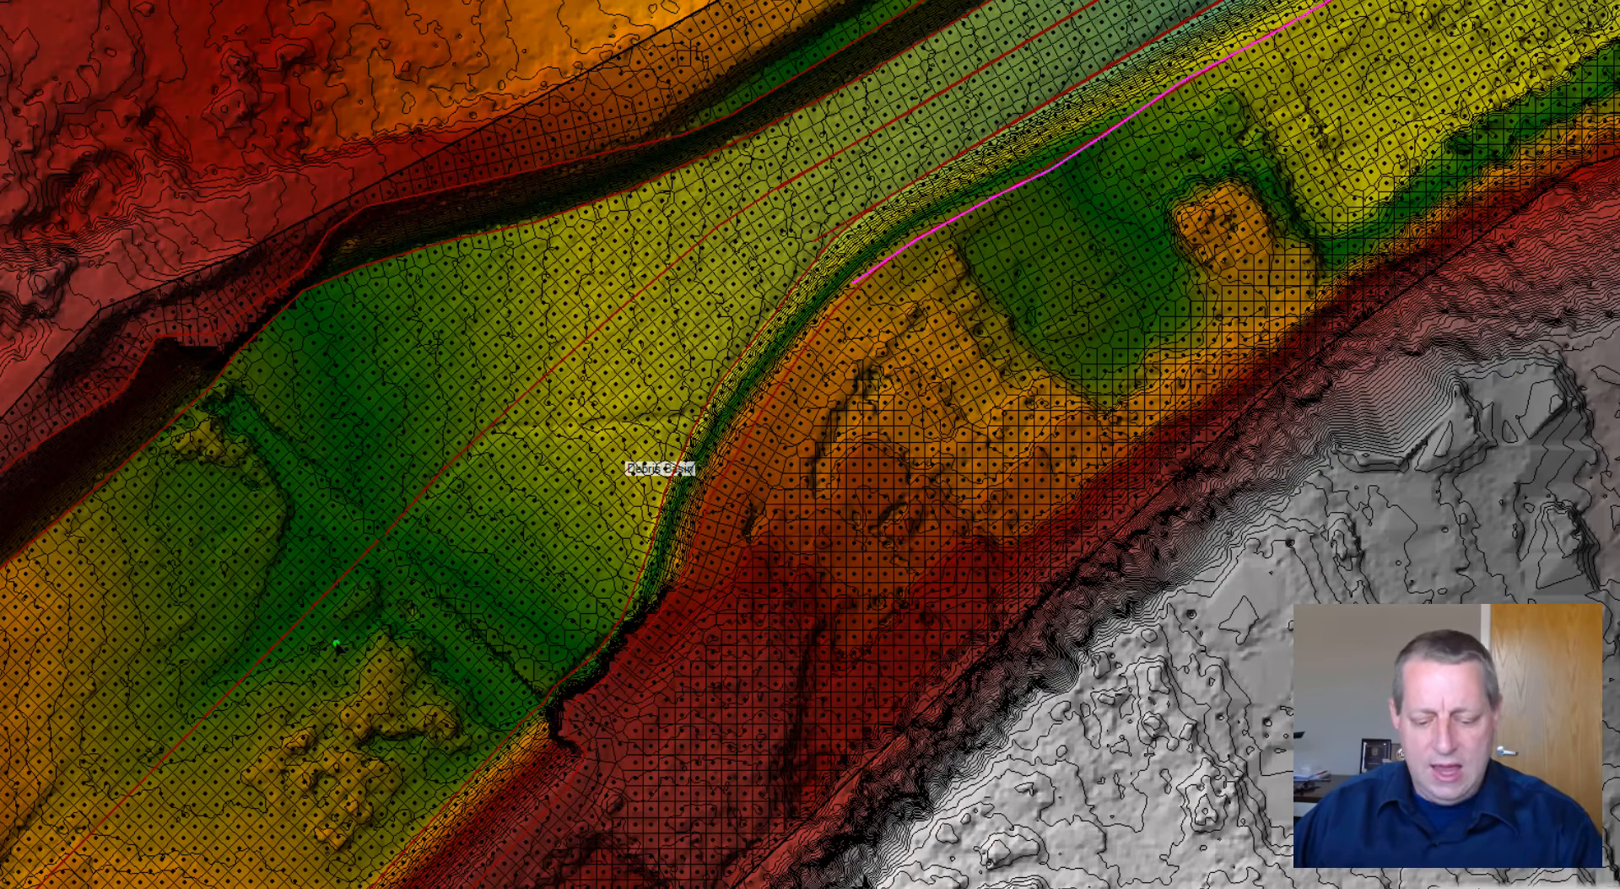
Inspect the enforced mesh along the channel, around the bend and through the basin for irregular cells near the breaklines
left_click_drag(380, 615, 832, 89)
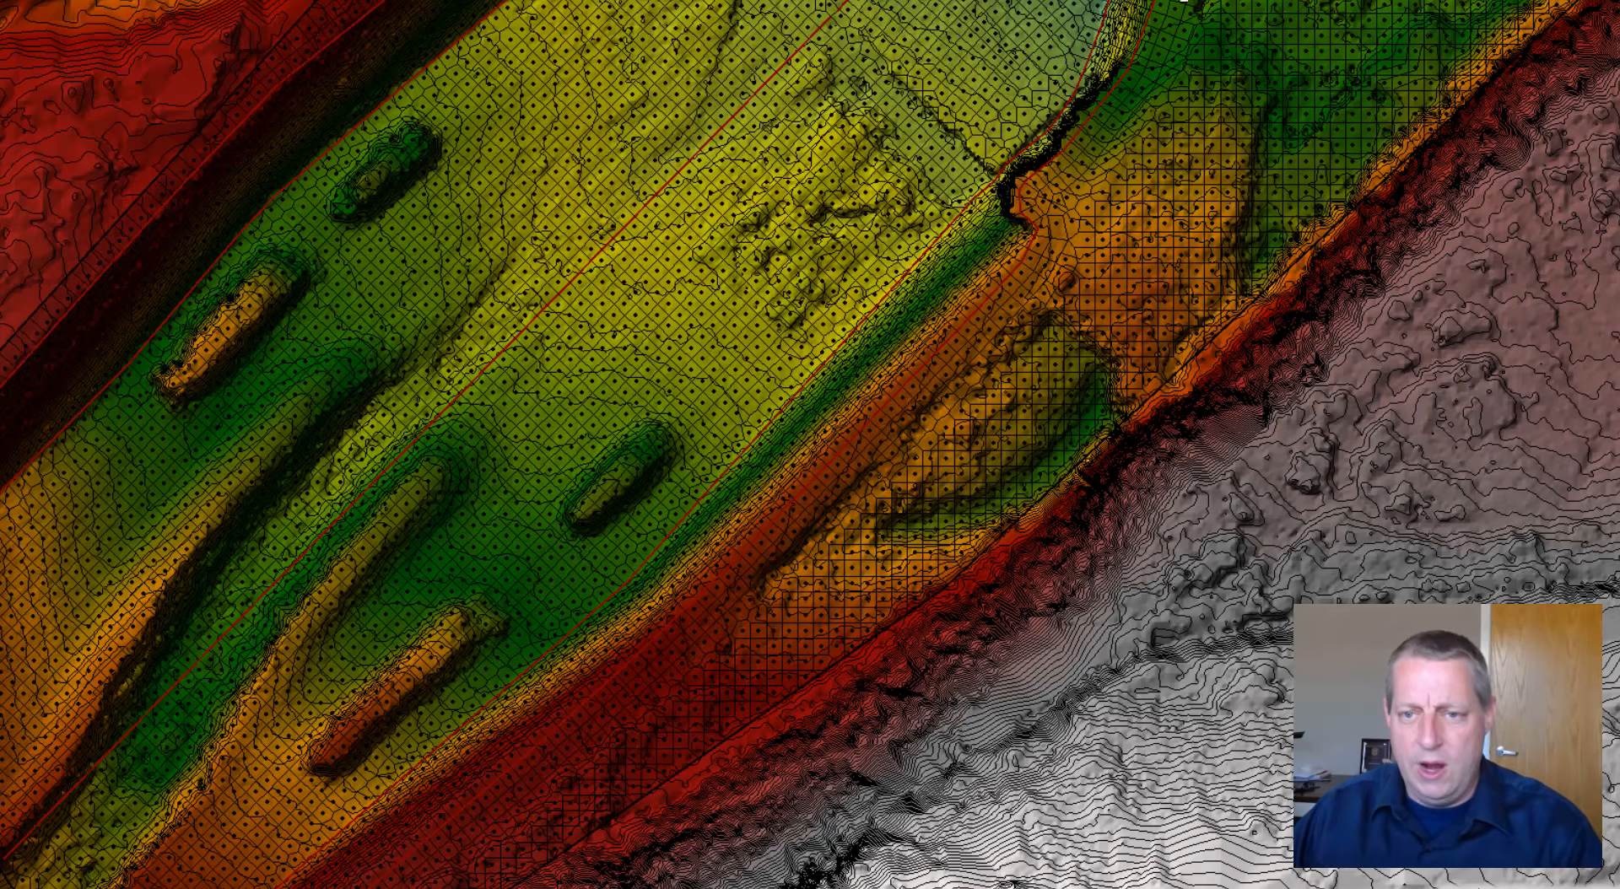
left_click_drag(1173, 2, 927, 522)
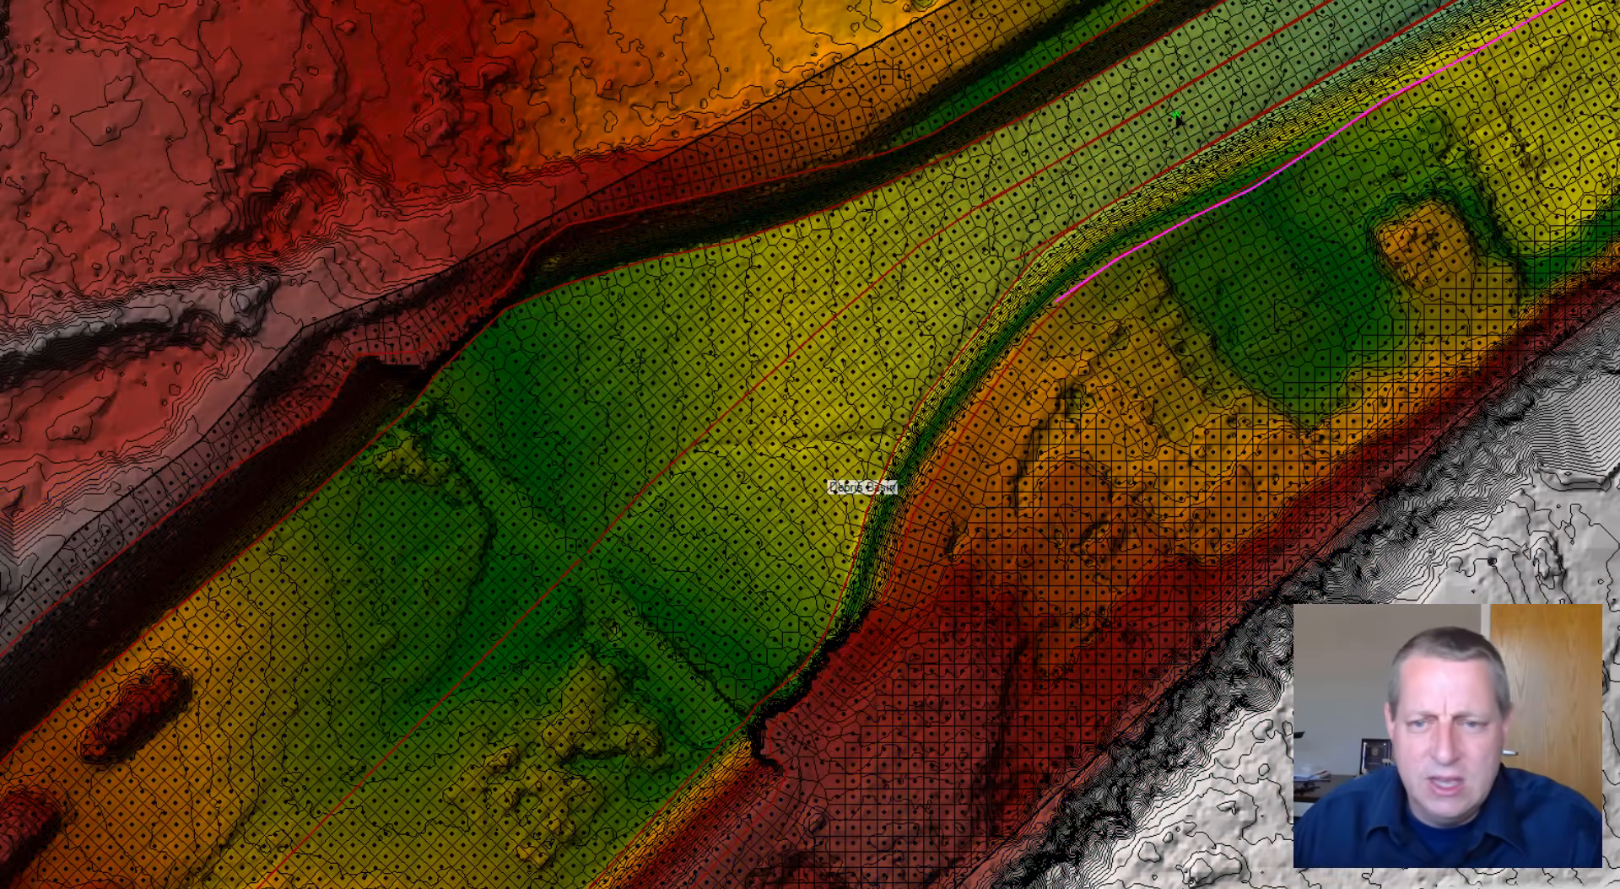
scroll(1112, 86, "up", 3)
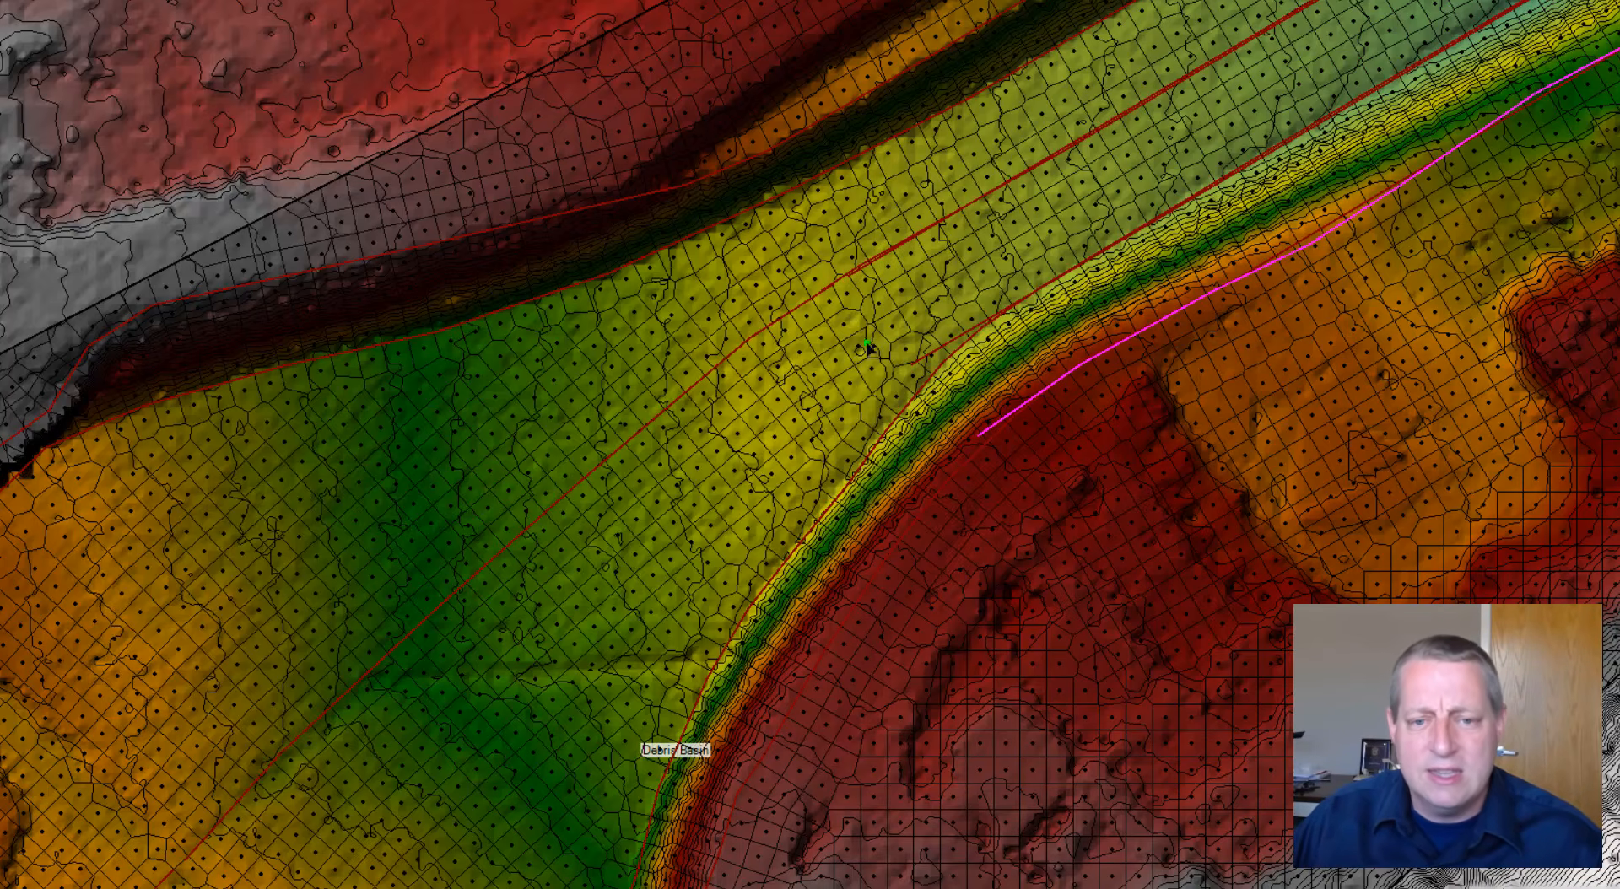
scroll(387, 549, "down", 2)
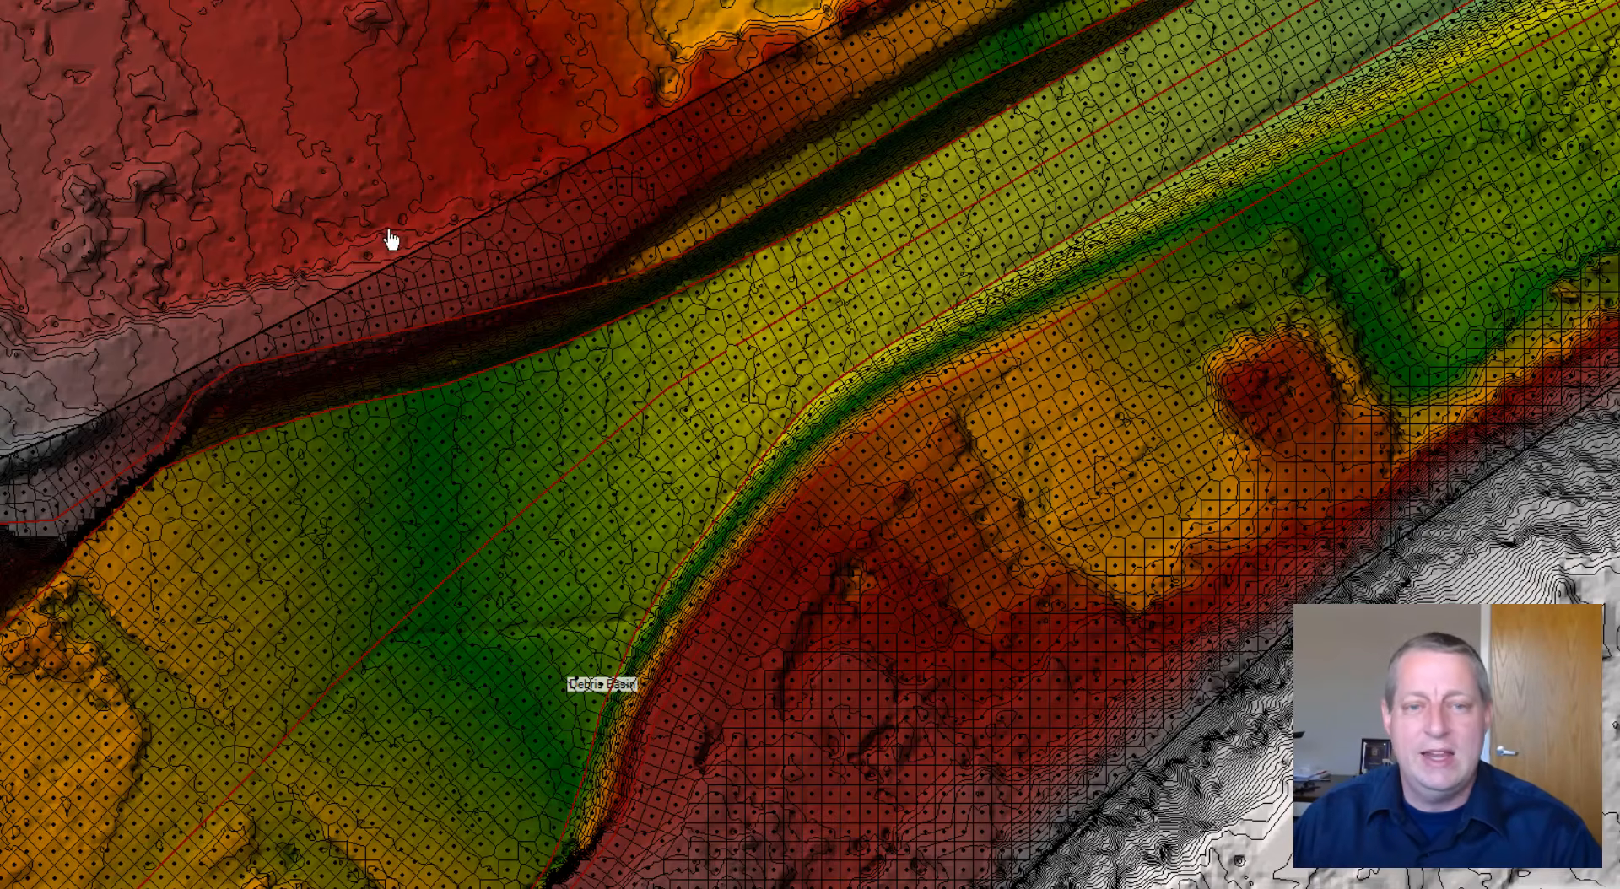
left_click_drag(400, 196, 637, 64)
scroll(553, 622, "up", 2)
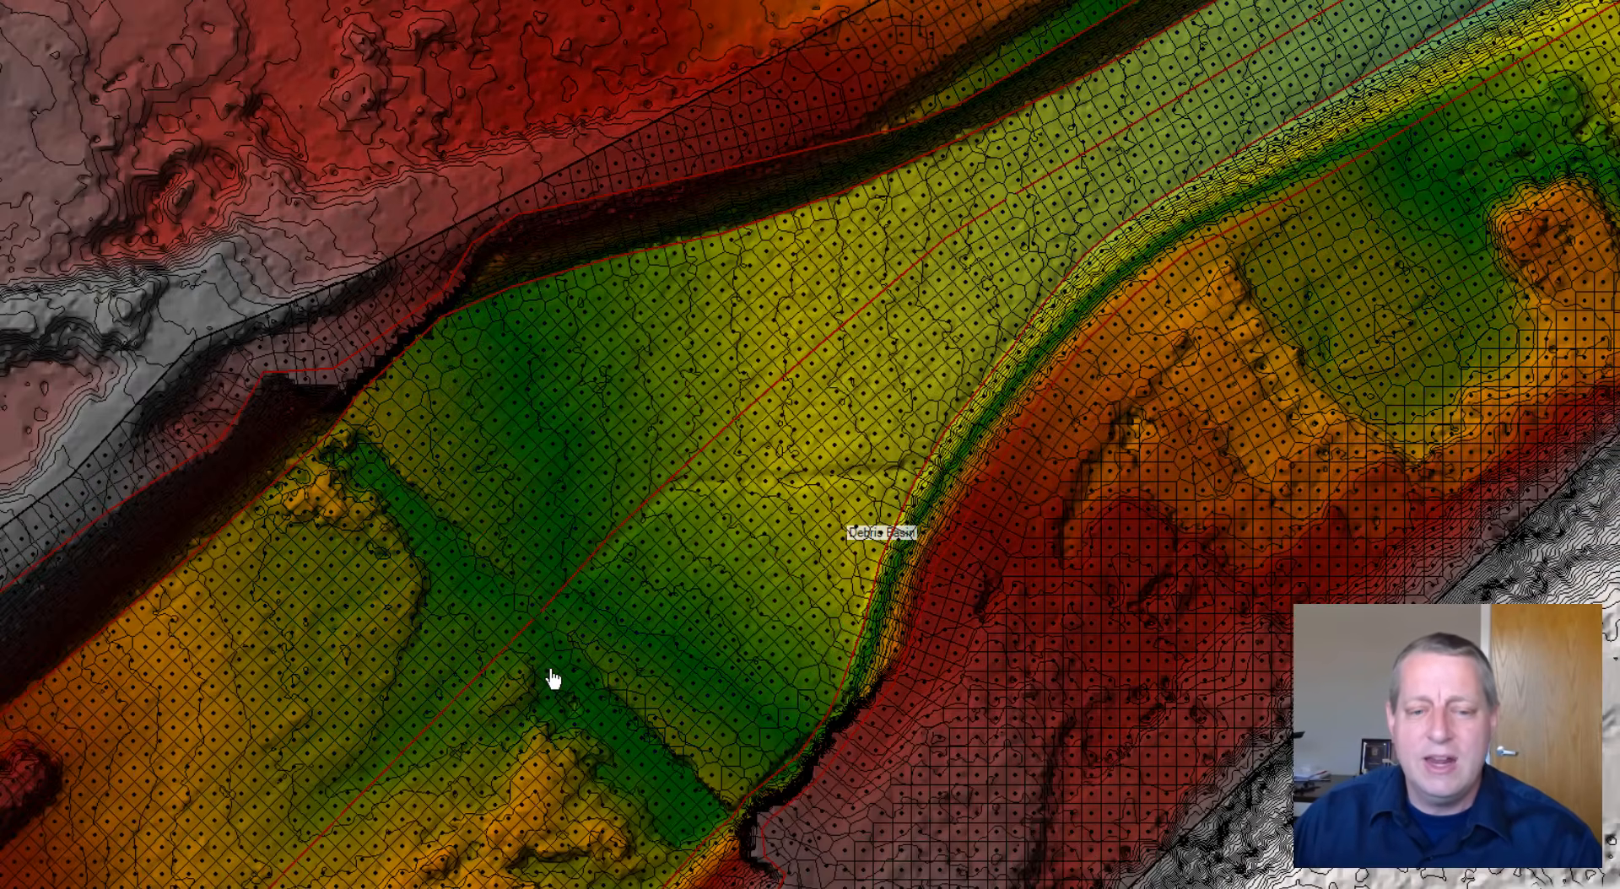
scroll(553, 679, "up", 2)
scroll(553, 679, "up", 1)
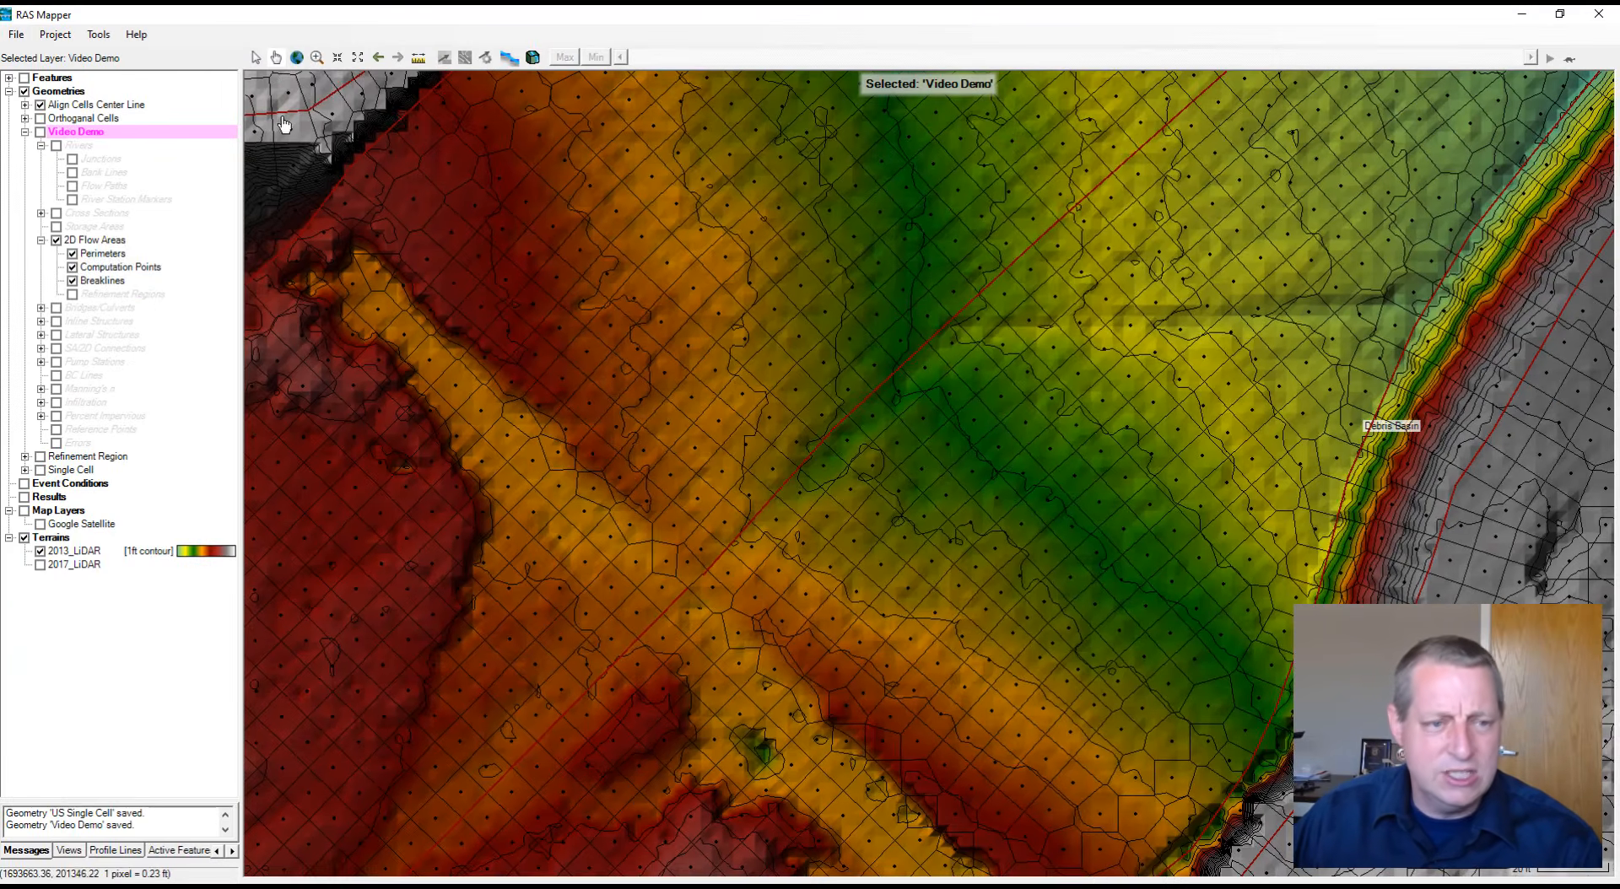
Start editing the computation points of the Align Cells Center Line geometry's 2D flow area
left_click(25, 105)
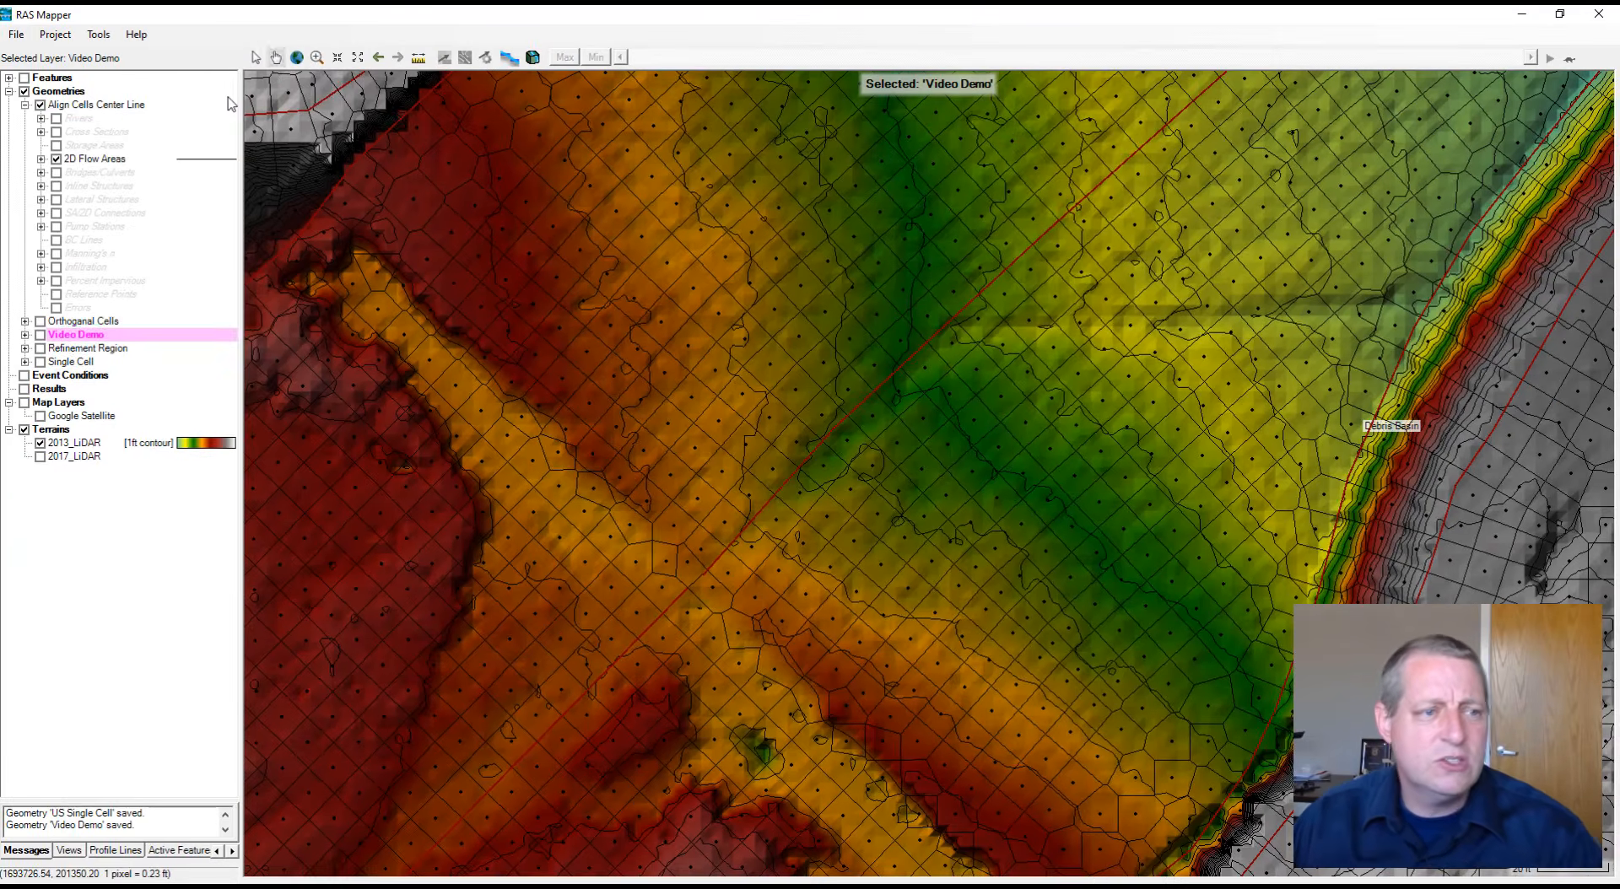
left_click(41, 158)
left_click(97, 187)
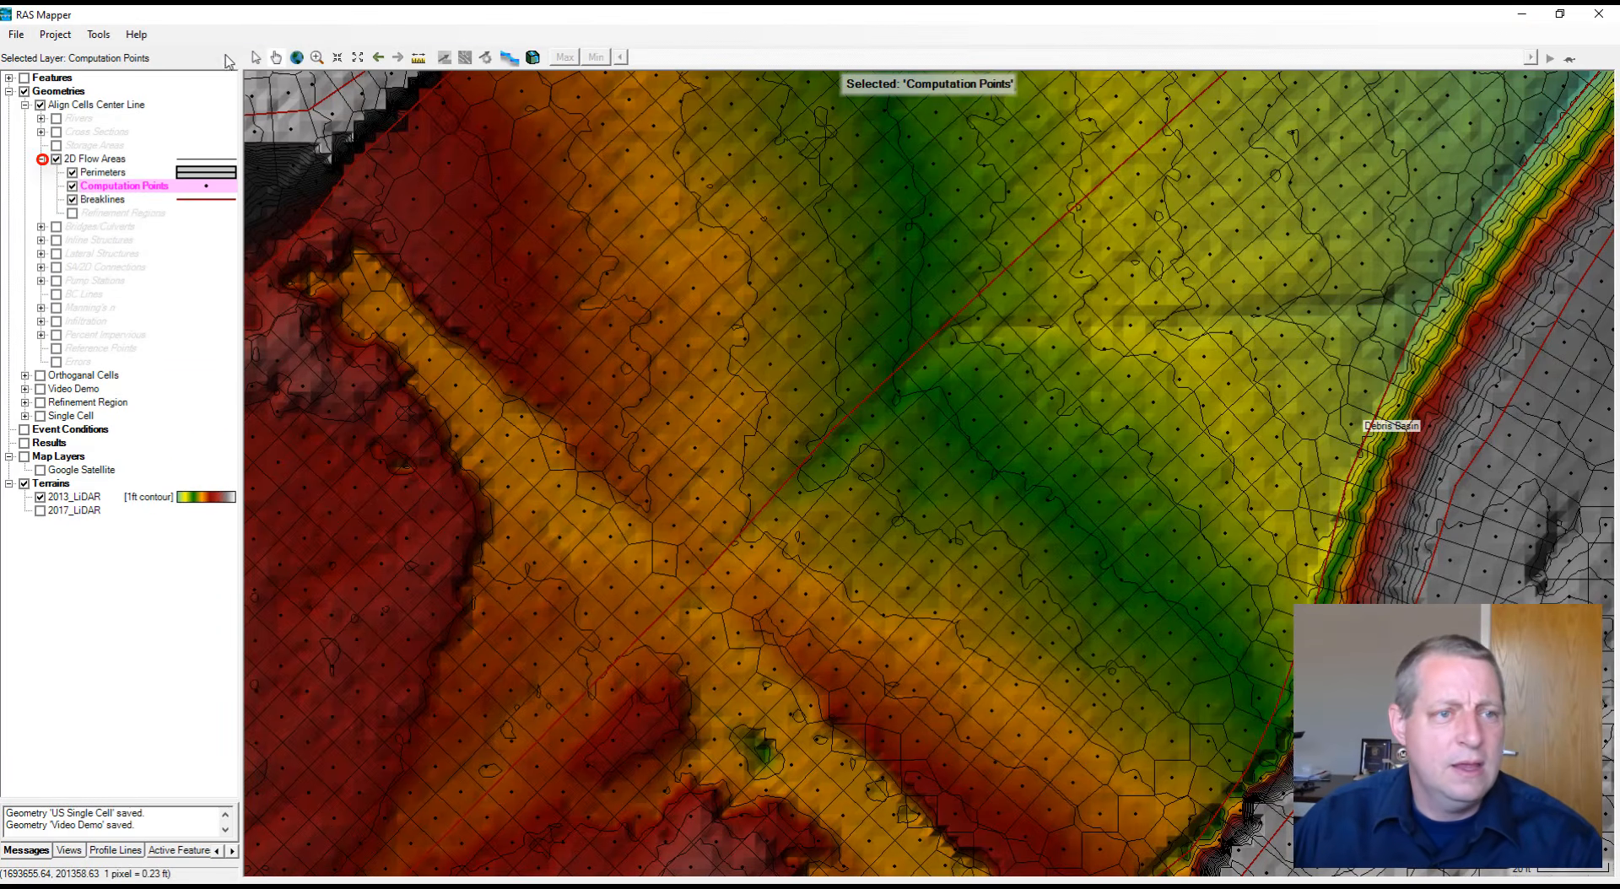
right_click(145, 186)
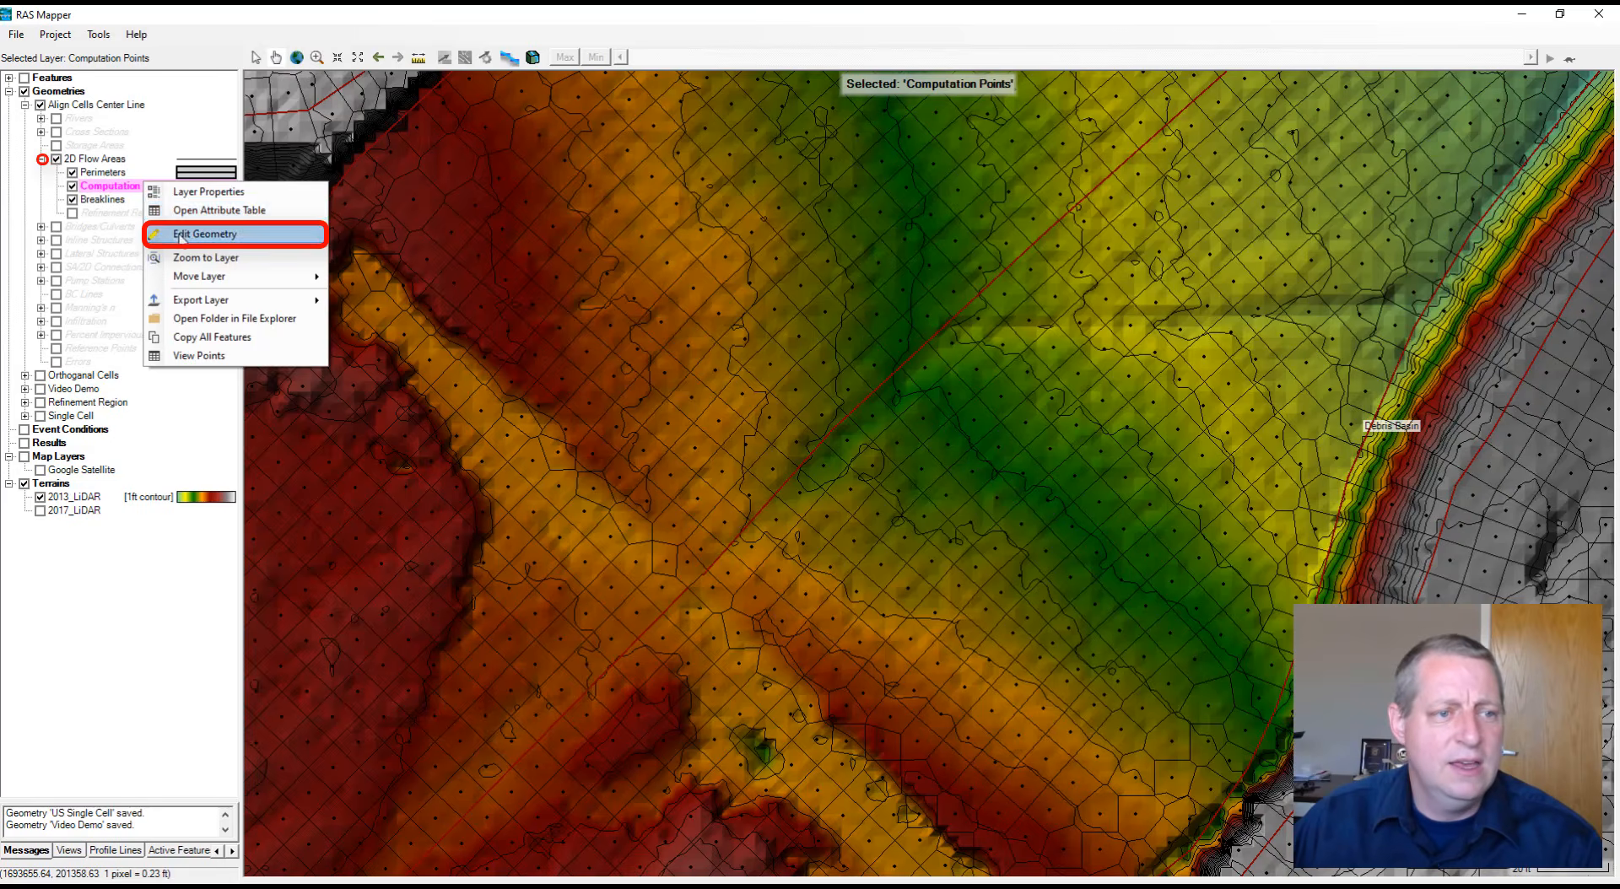
left_click(181, 235)
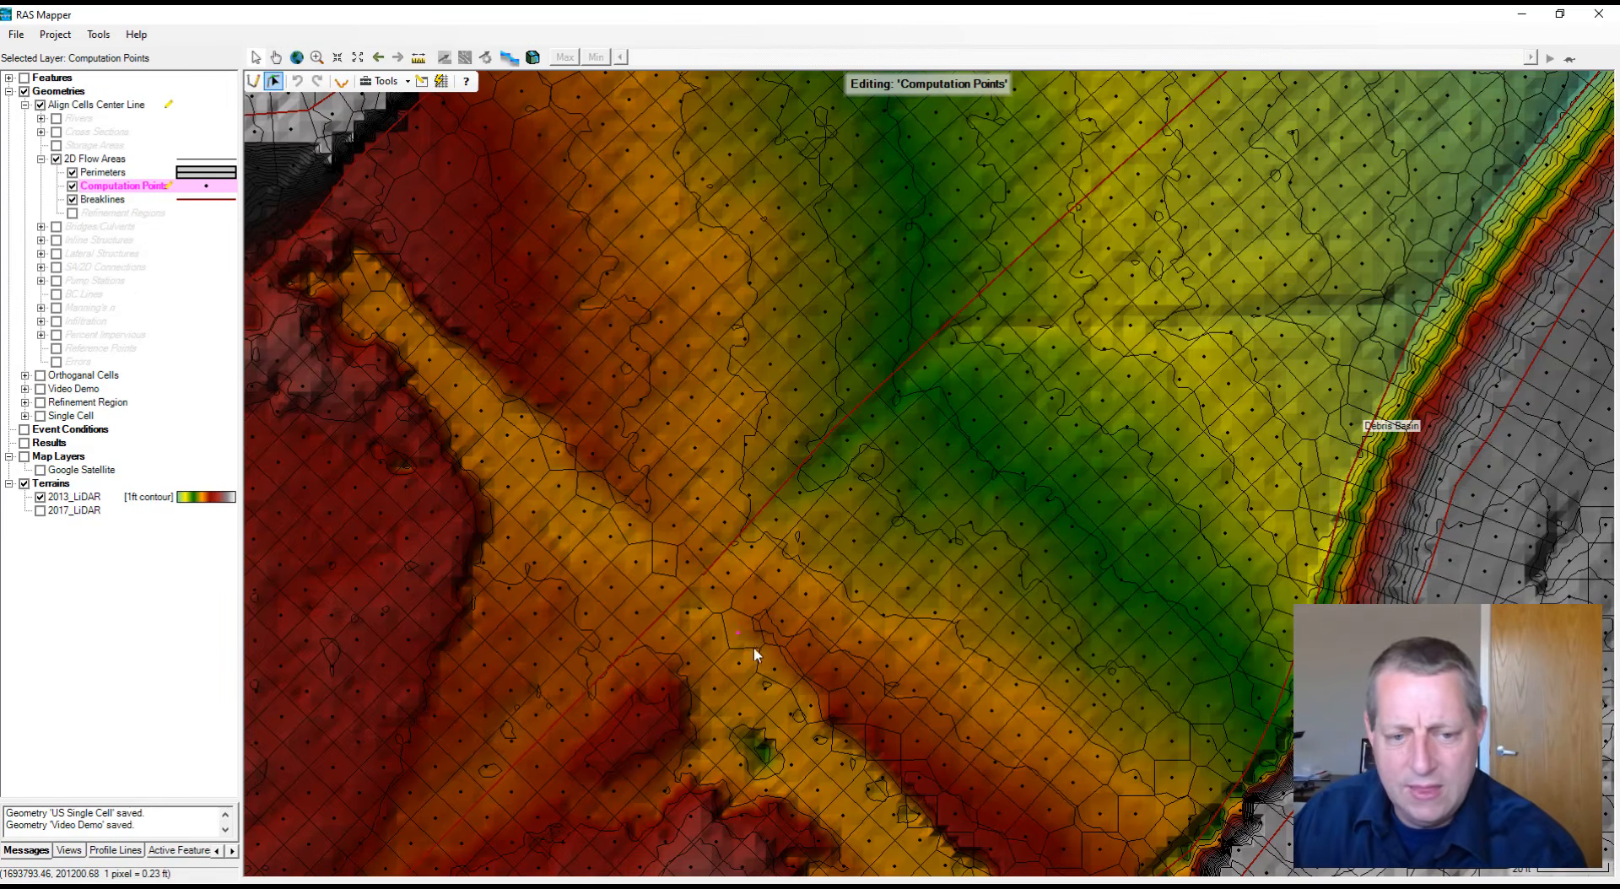
Delete the first three surplus computation points in the irregular cells on both sides of the gap in the center line
key("Delete")
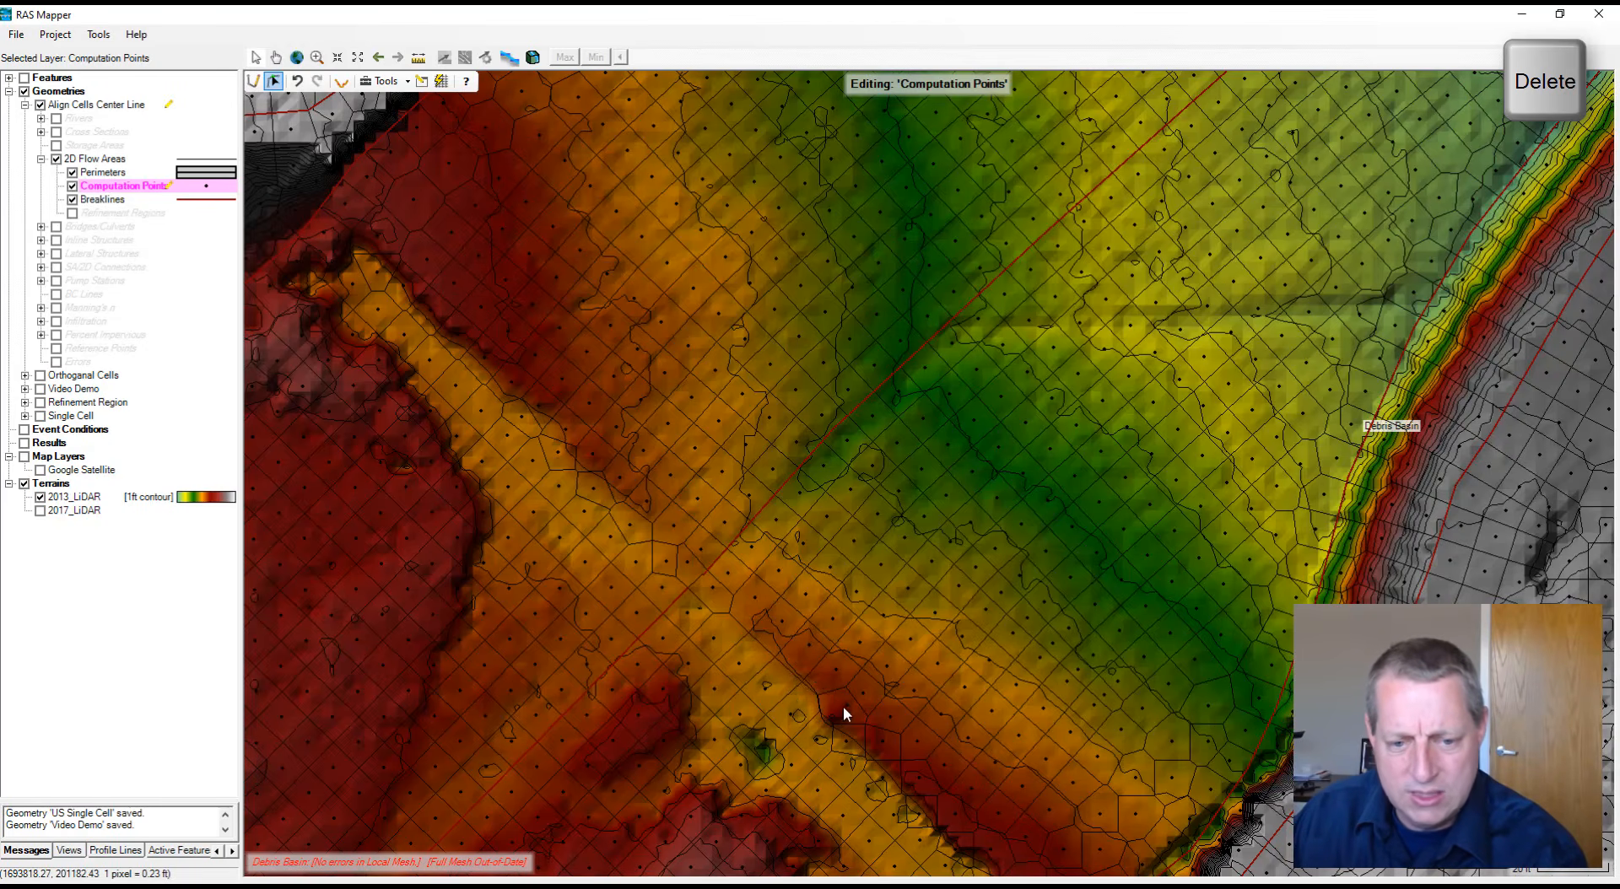
scroll(886, 767, "up", 1)
scroll(887, 771, "up", 2)
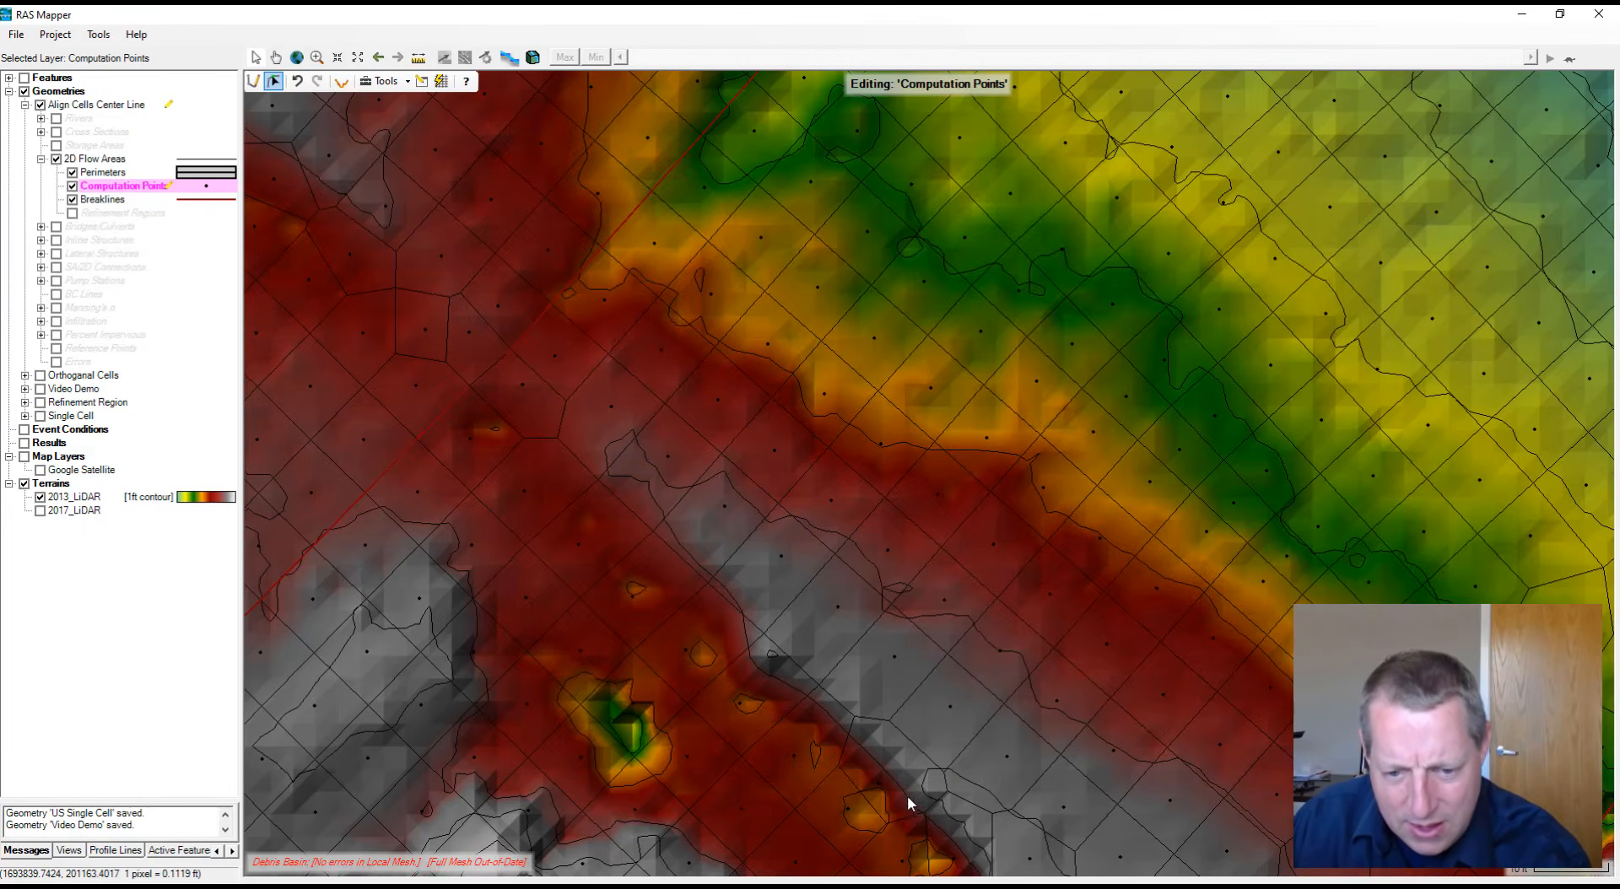
scroll(882, 788, "down", 1)
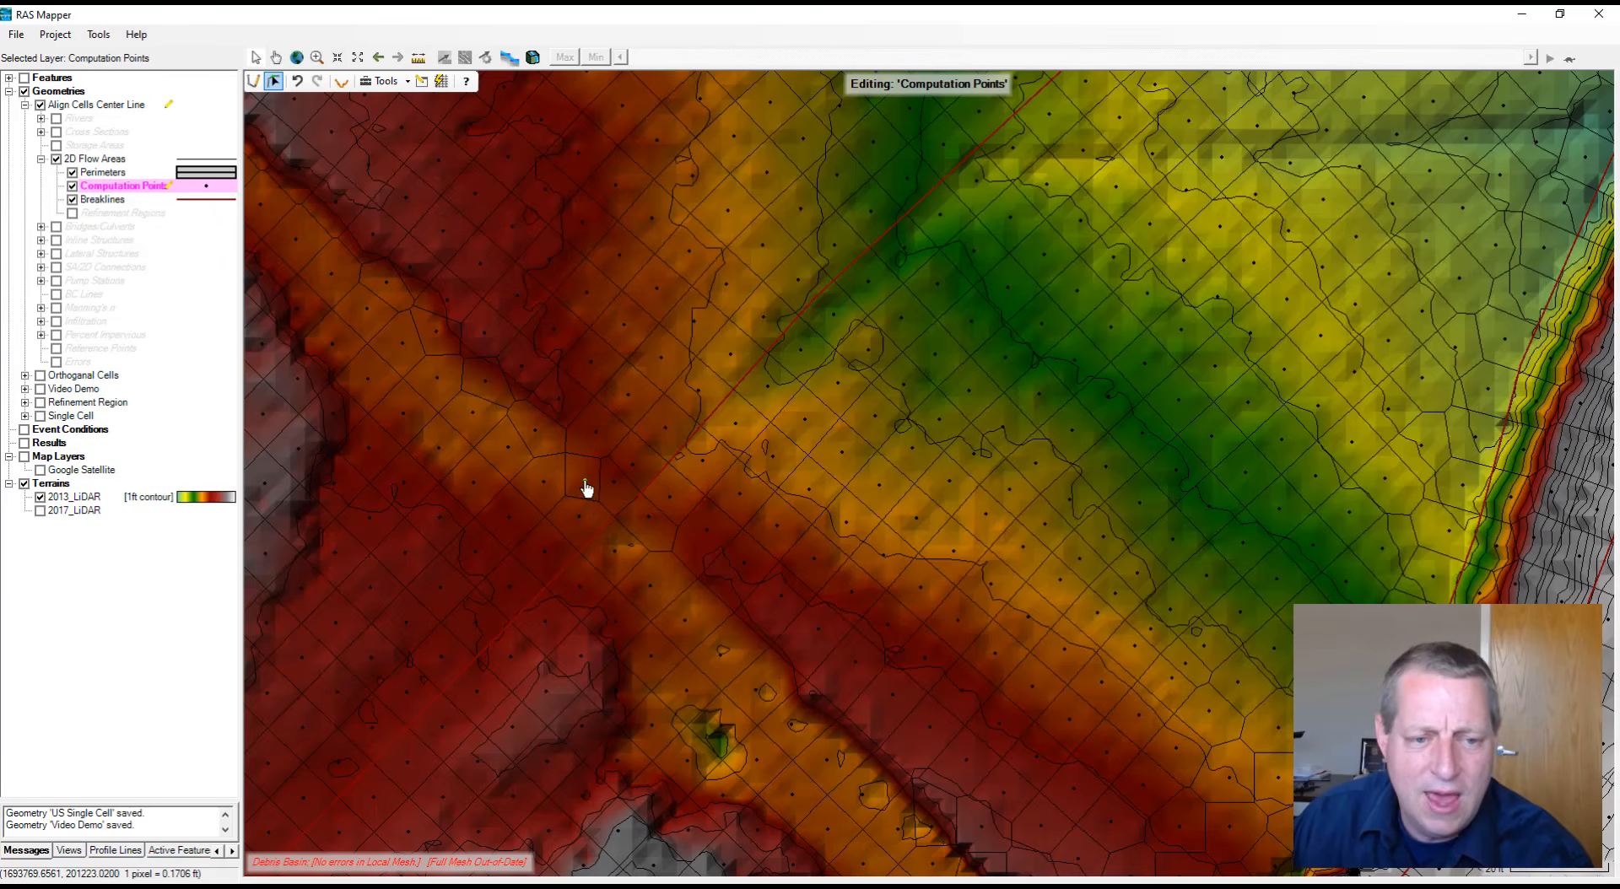
left_click(534, 436)
key("Delete")
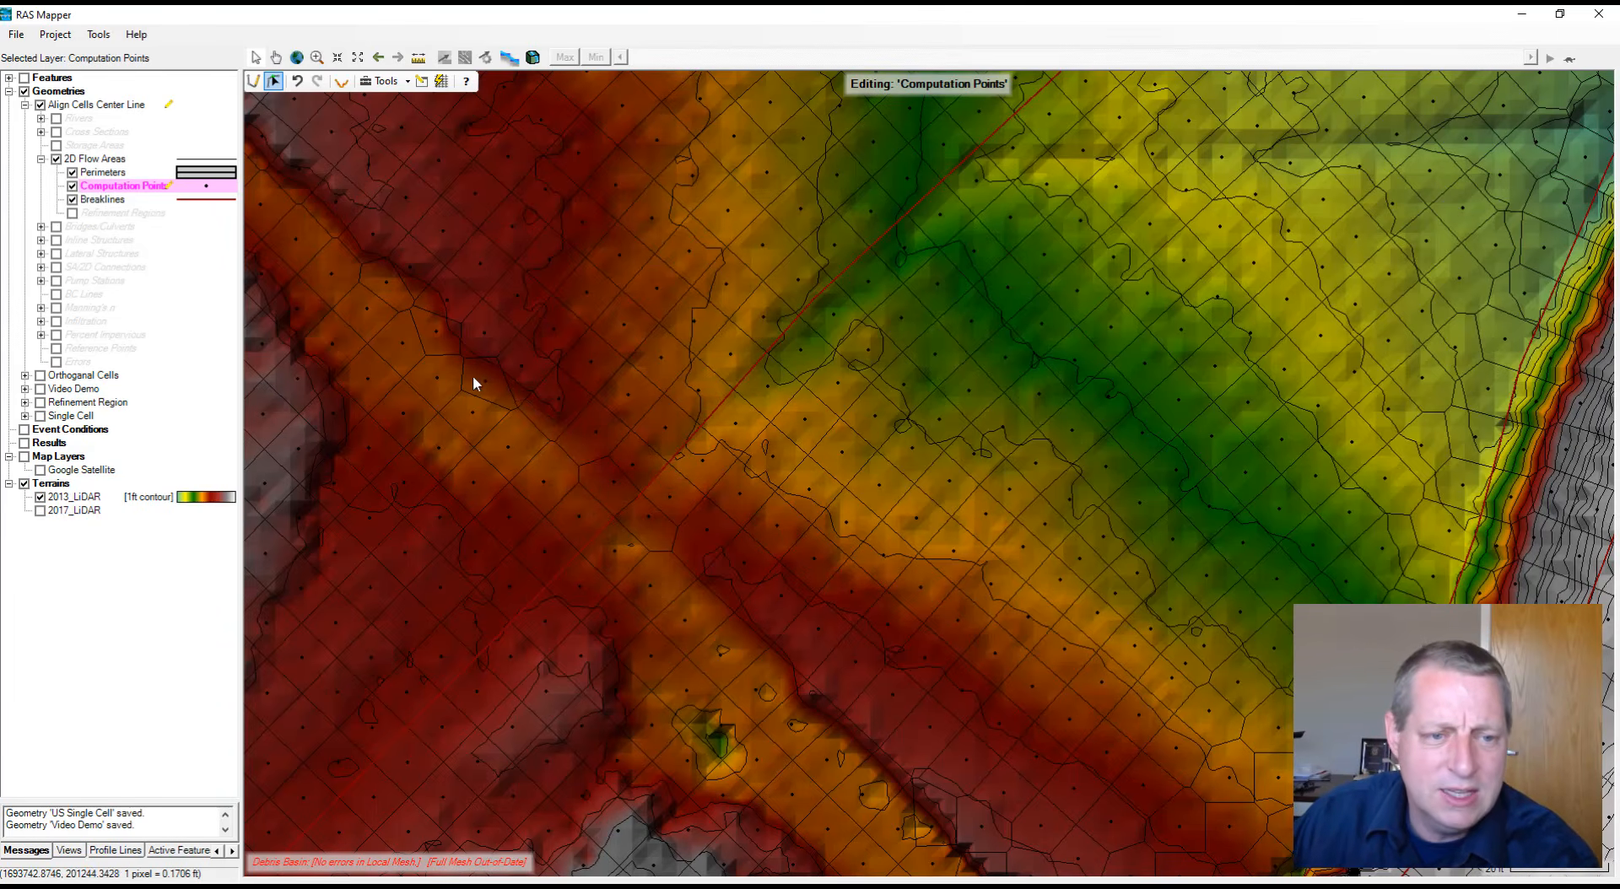
scroll(489, 388, "up", 1)
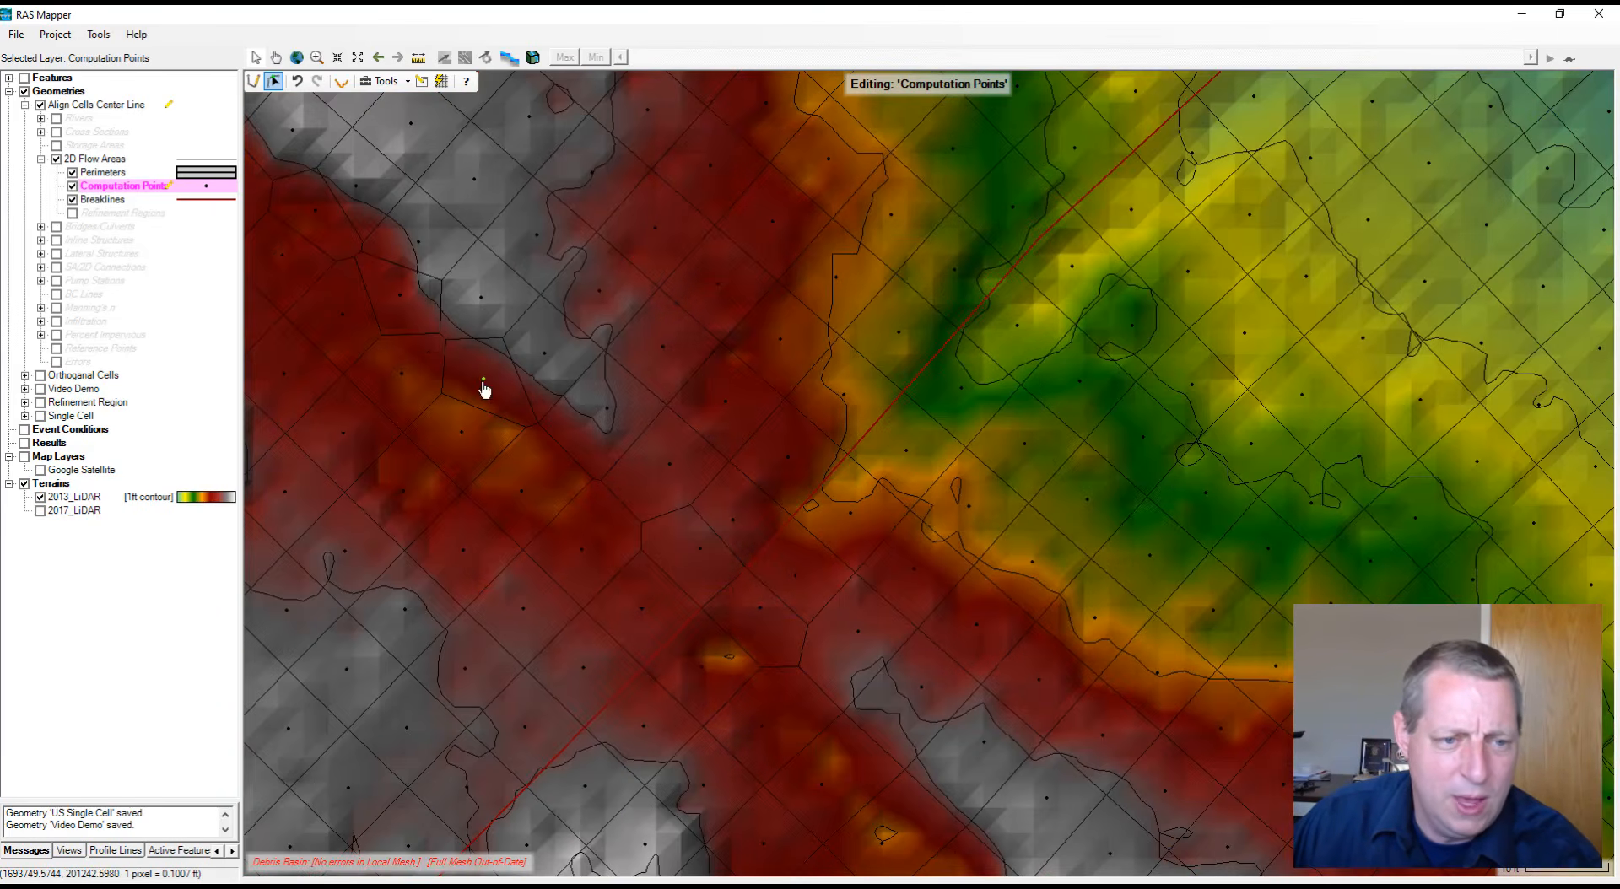
key("Delete")
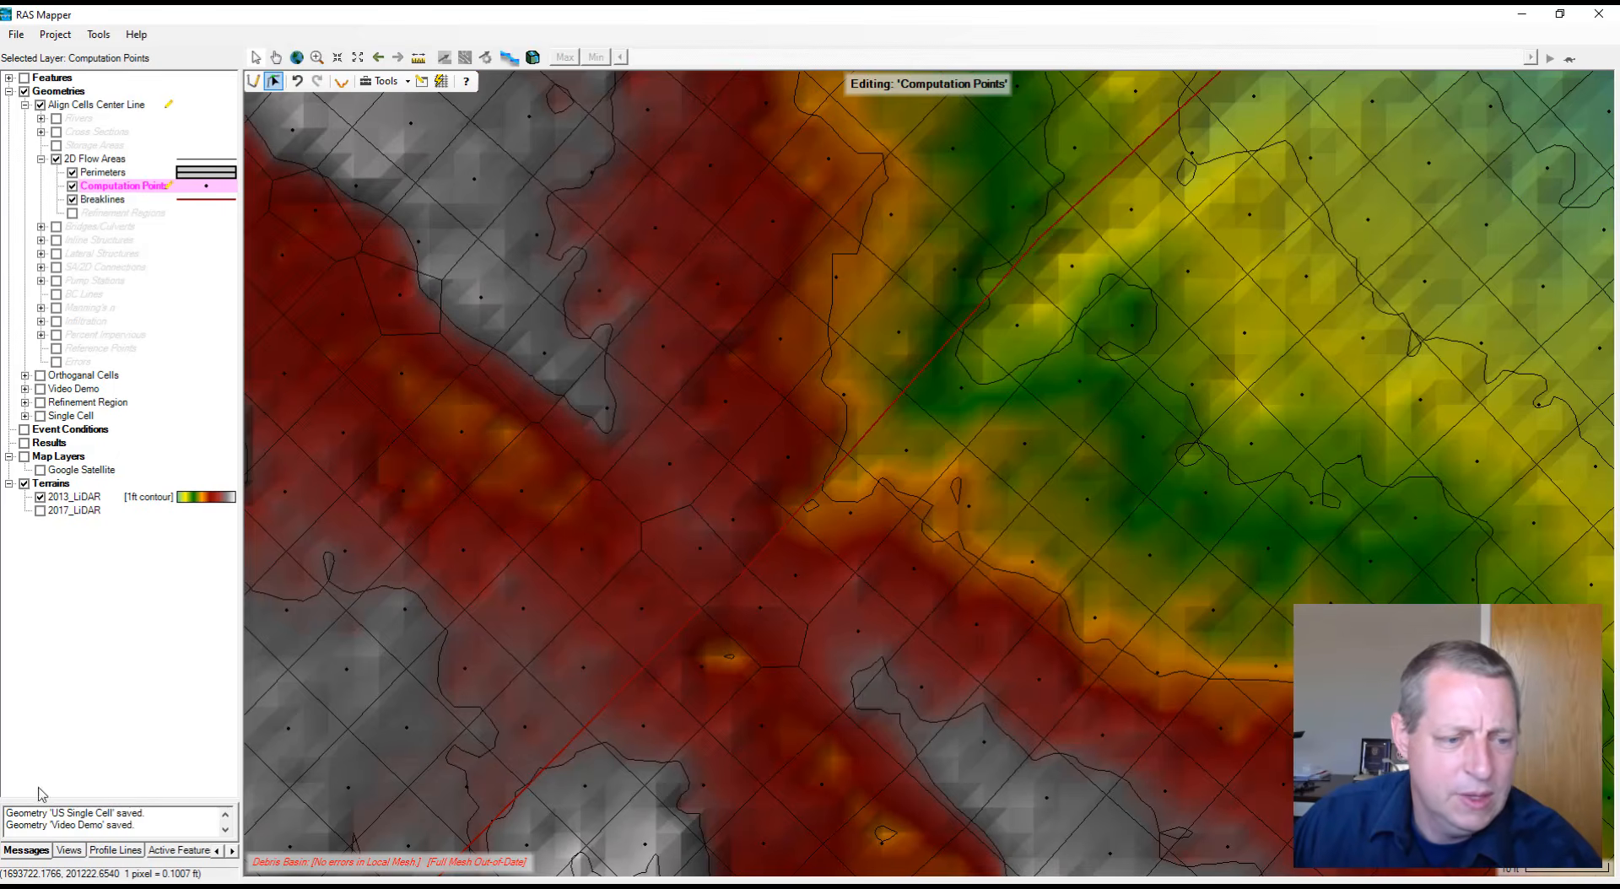
Hide the 2013_LiDAR terrain and delete the two surplus computation points farther northwest of the center line gap
left_click(40, 499)
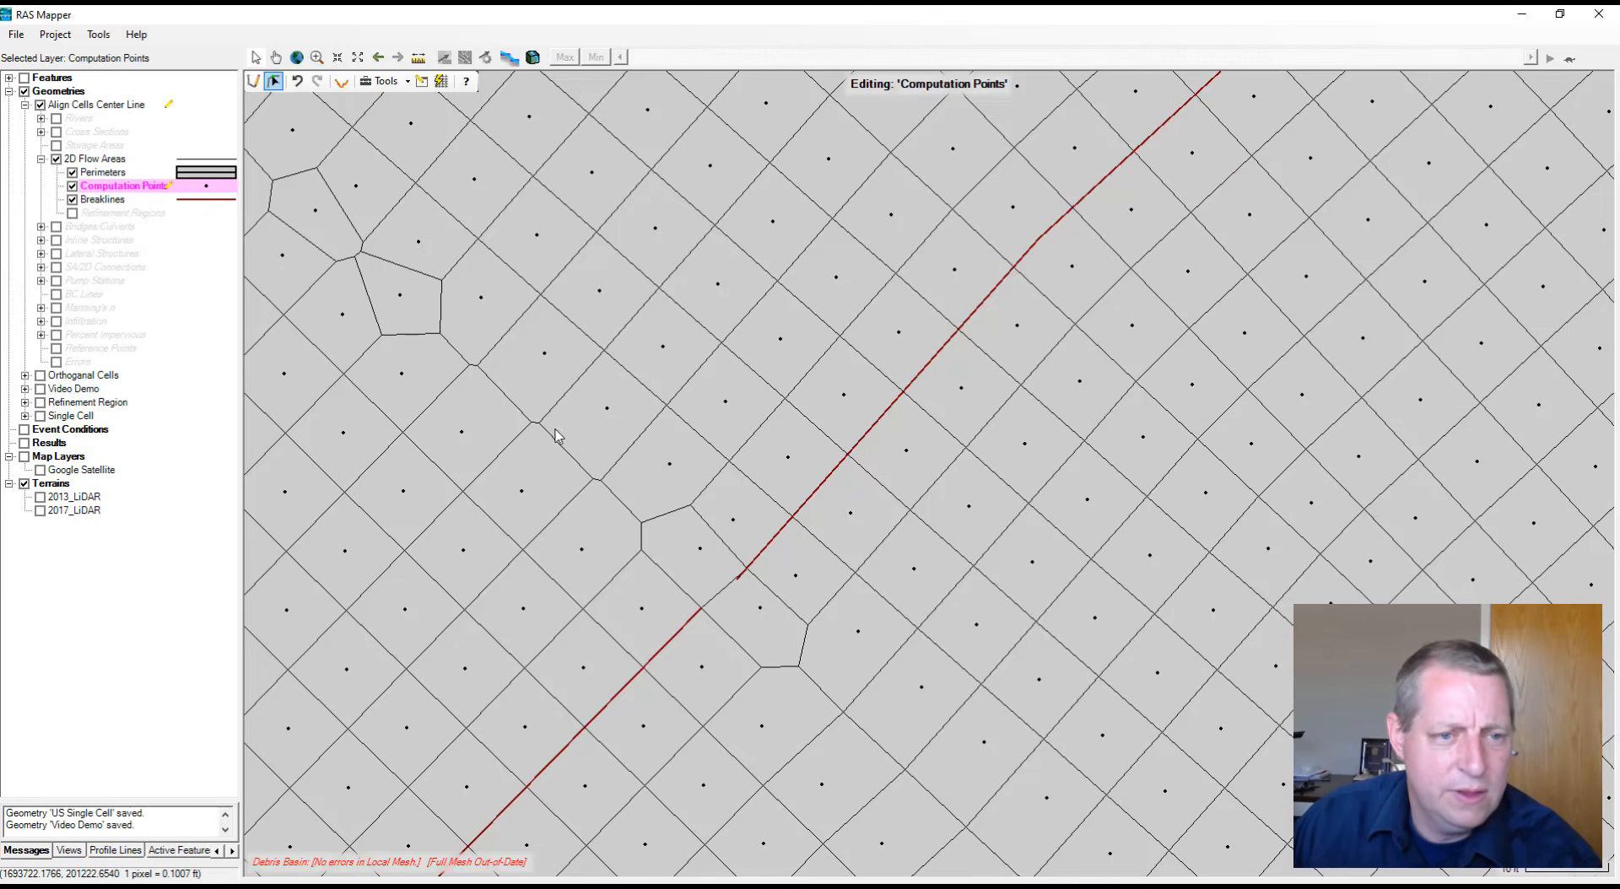
left_click(398, 297)
key("Delete")
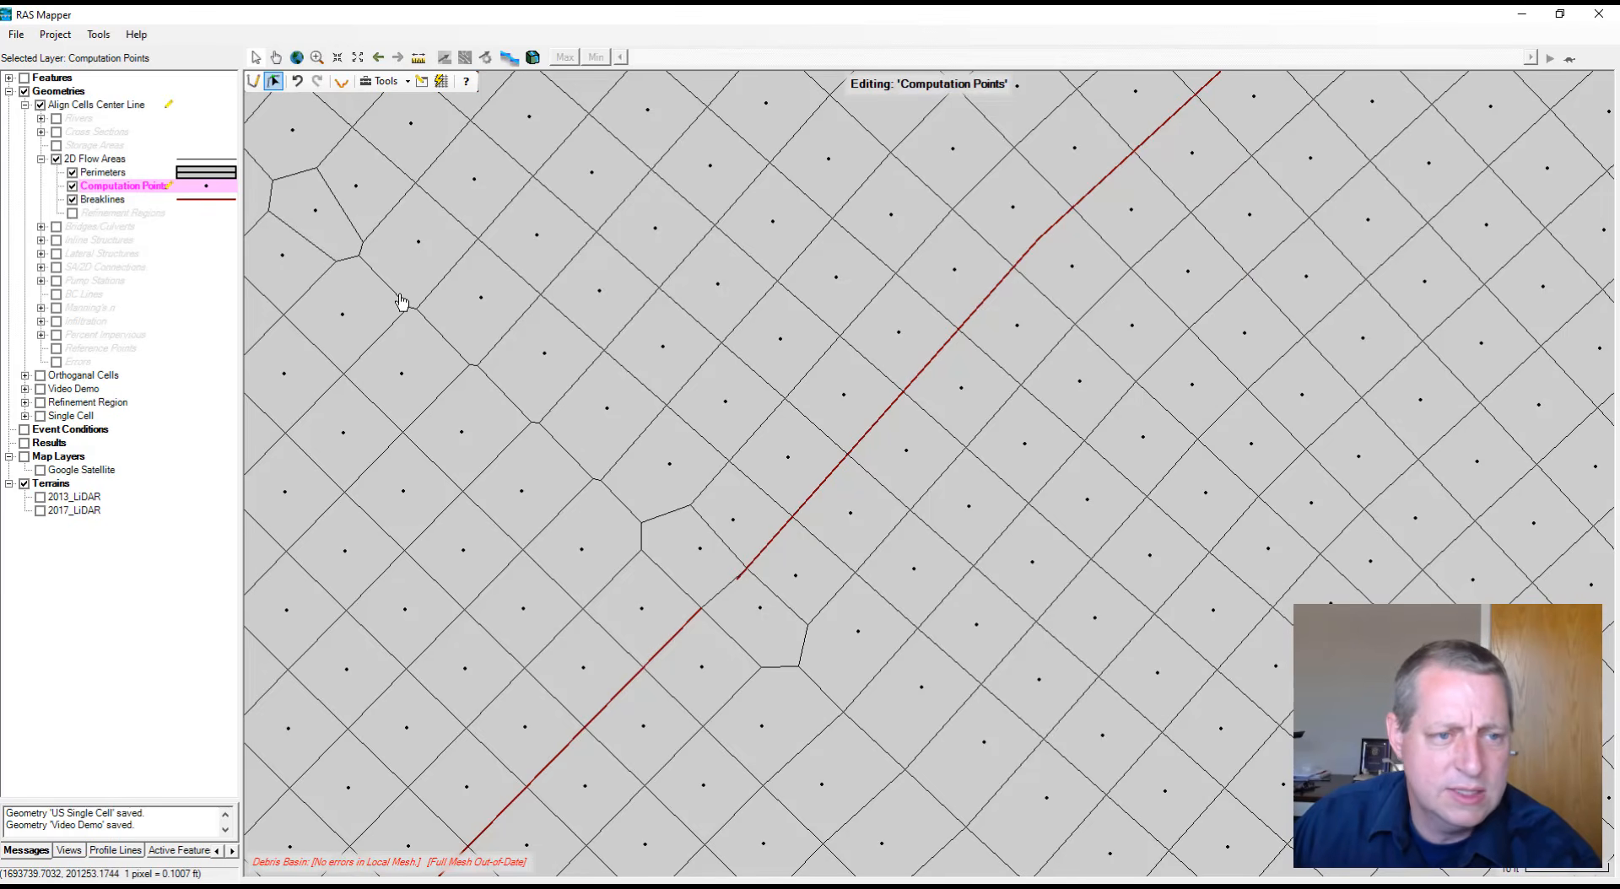
left_click(319, 215)
key("Delete")
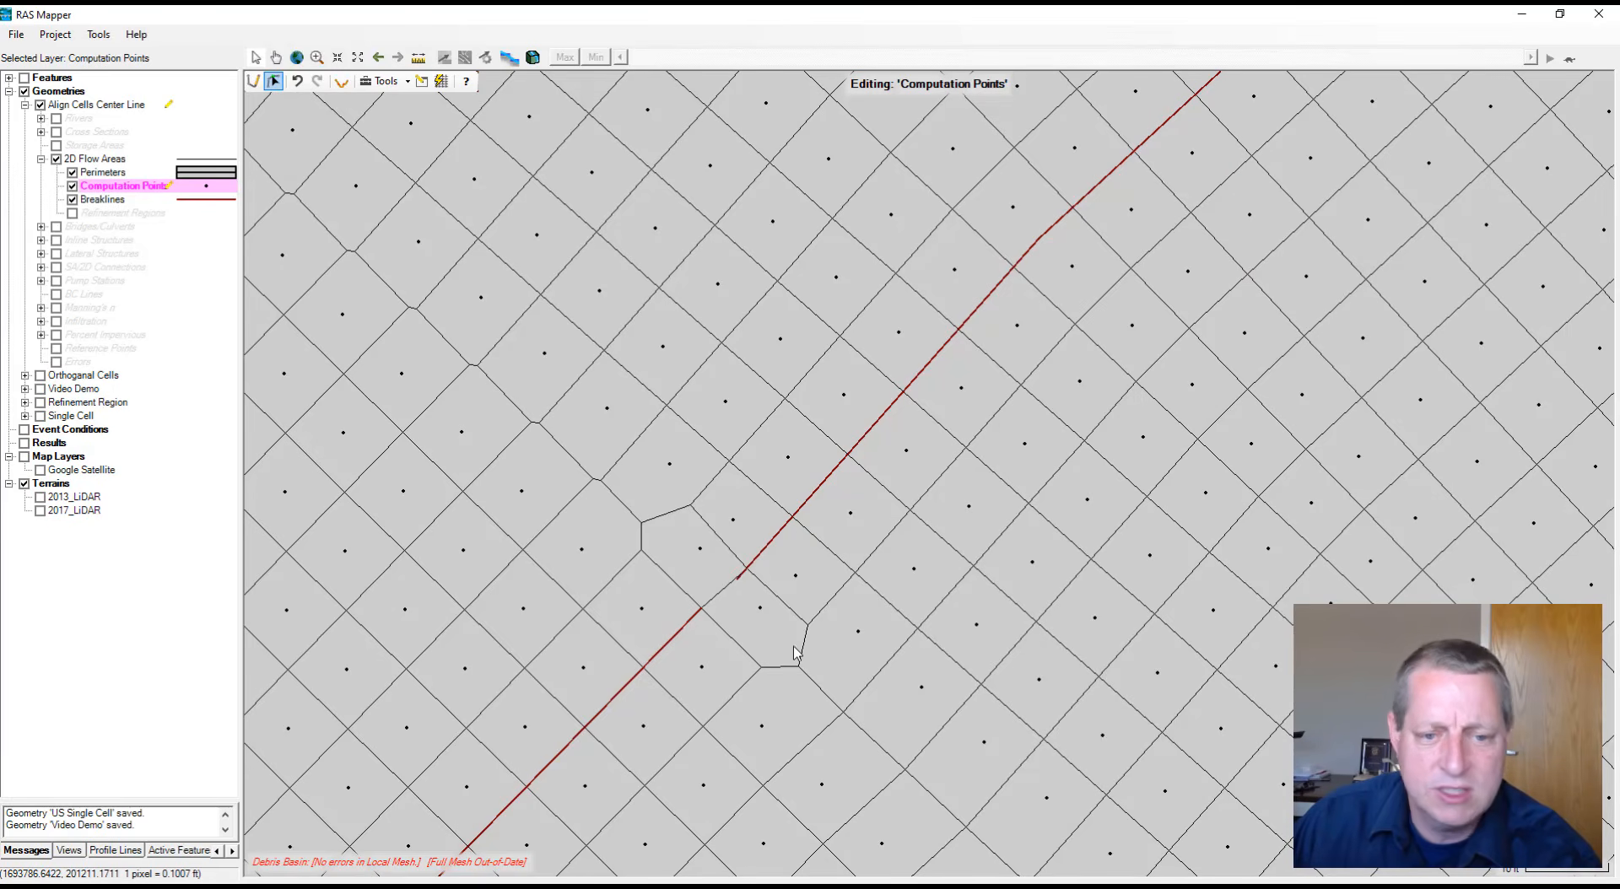
Delete the two surplus computation points directly at the gap between the center line segments
left_click(701, 554)
key("Delete")
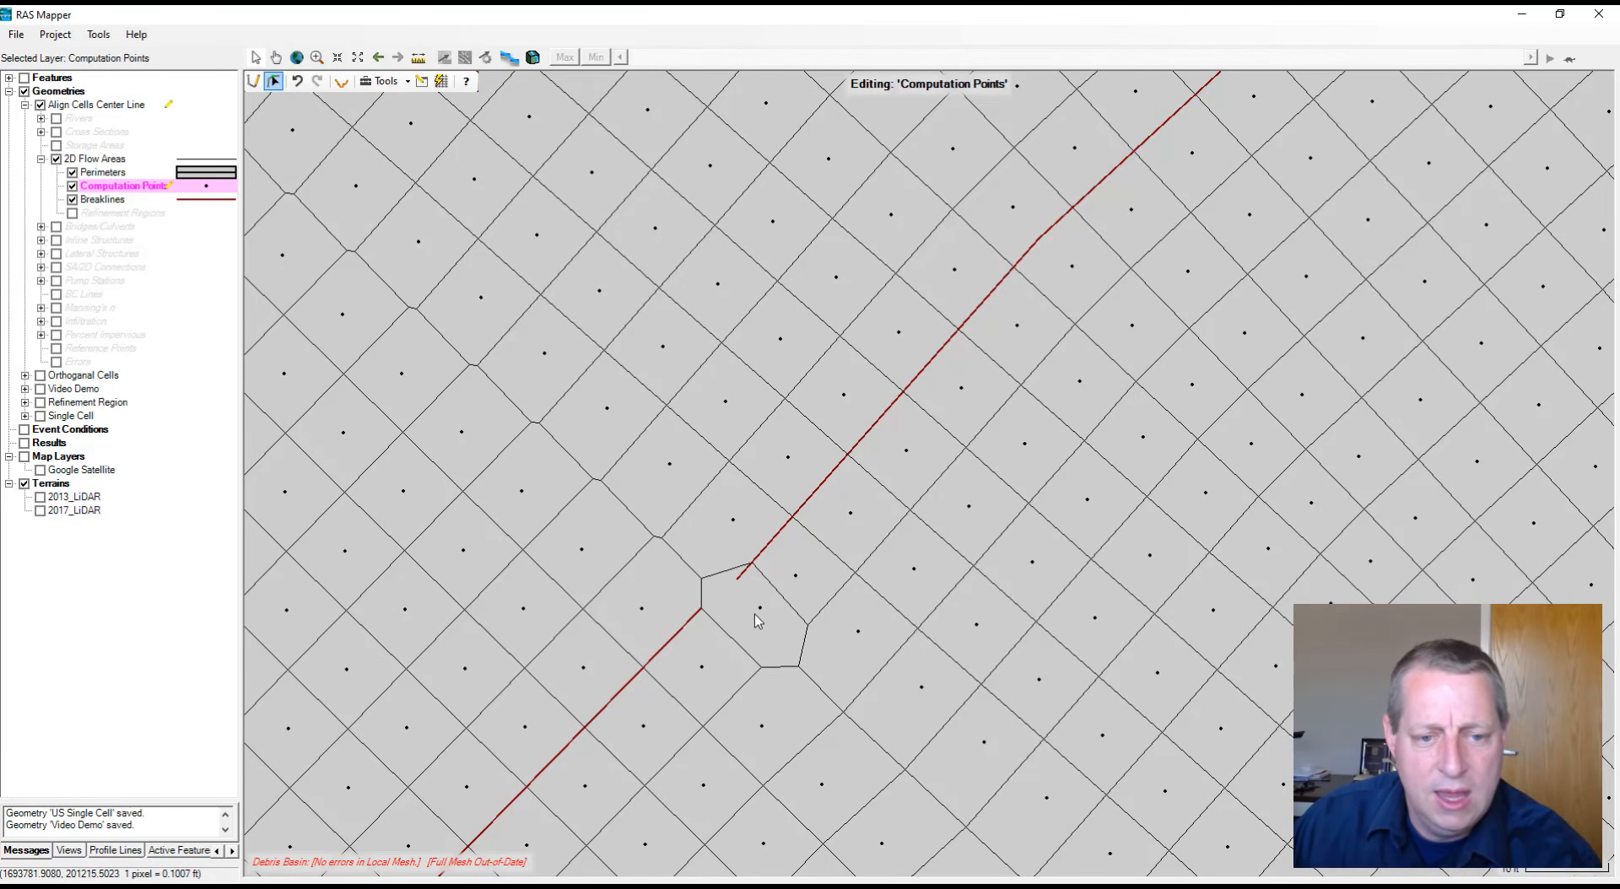
left_click(759, 609)
key("Delete")
scroll(760, 617, "down", 2)
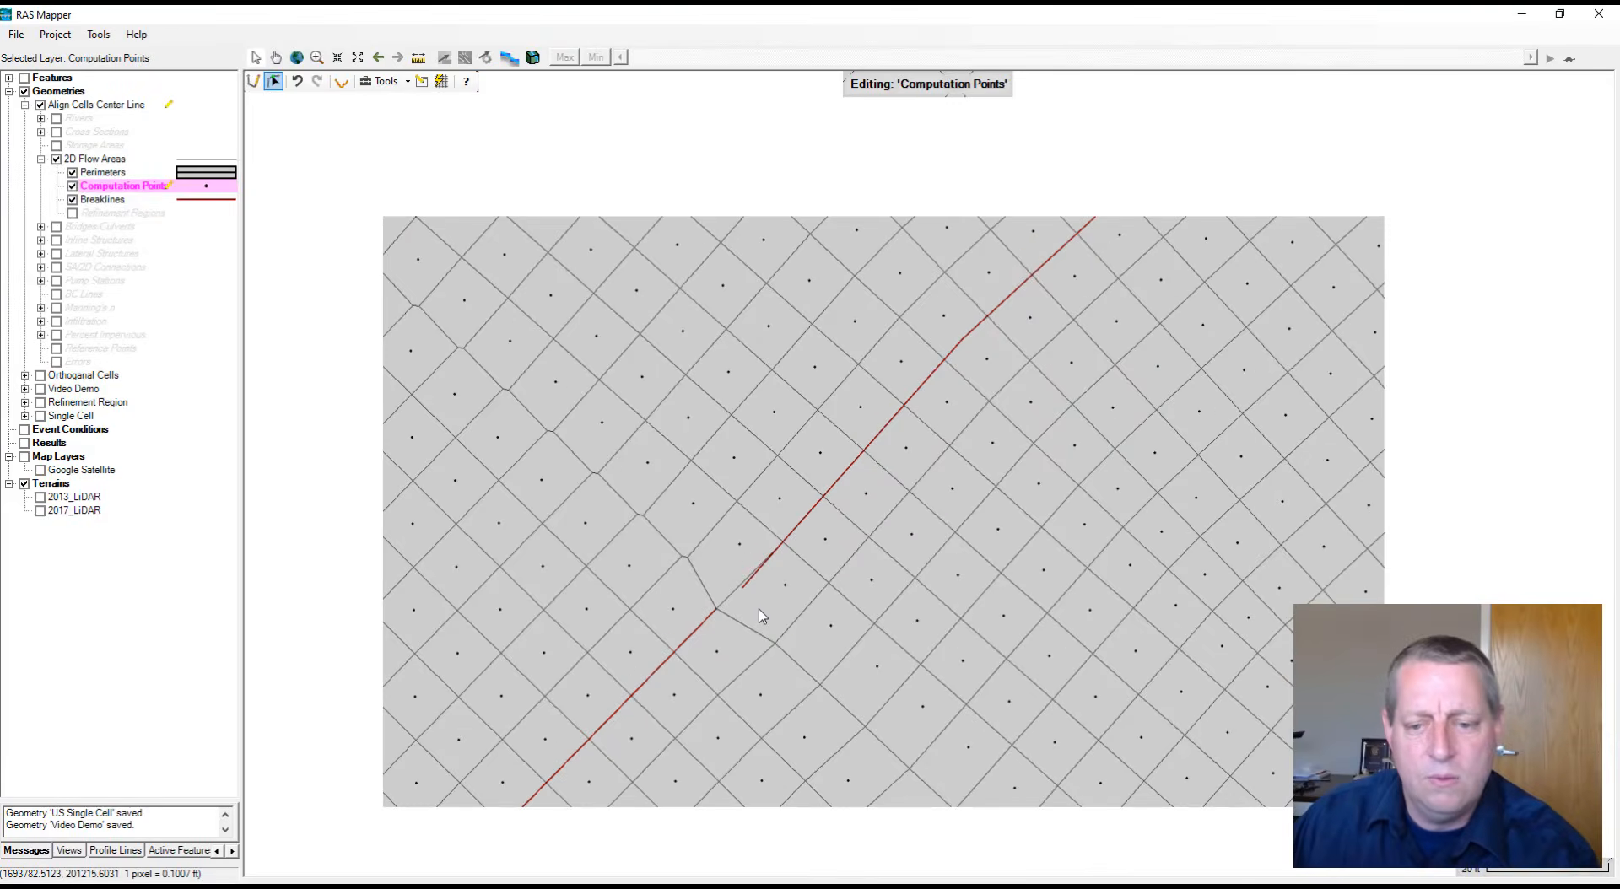
scroll(759, 614, "down", 1)
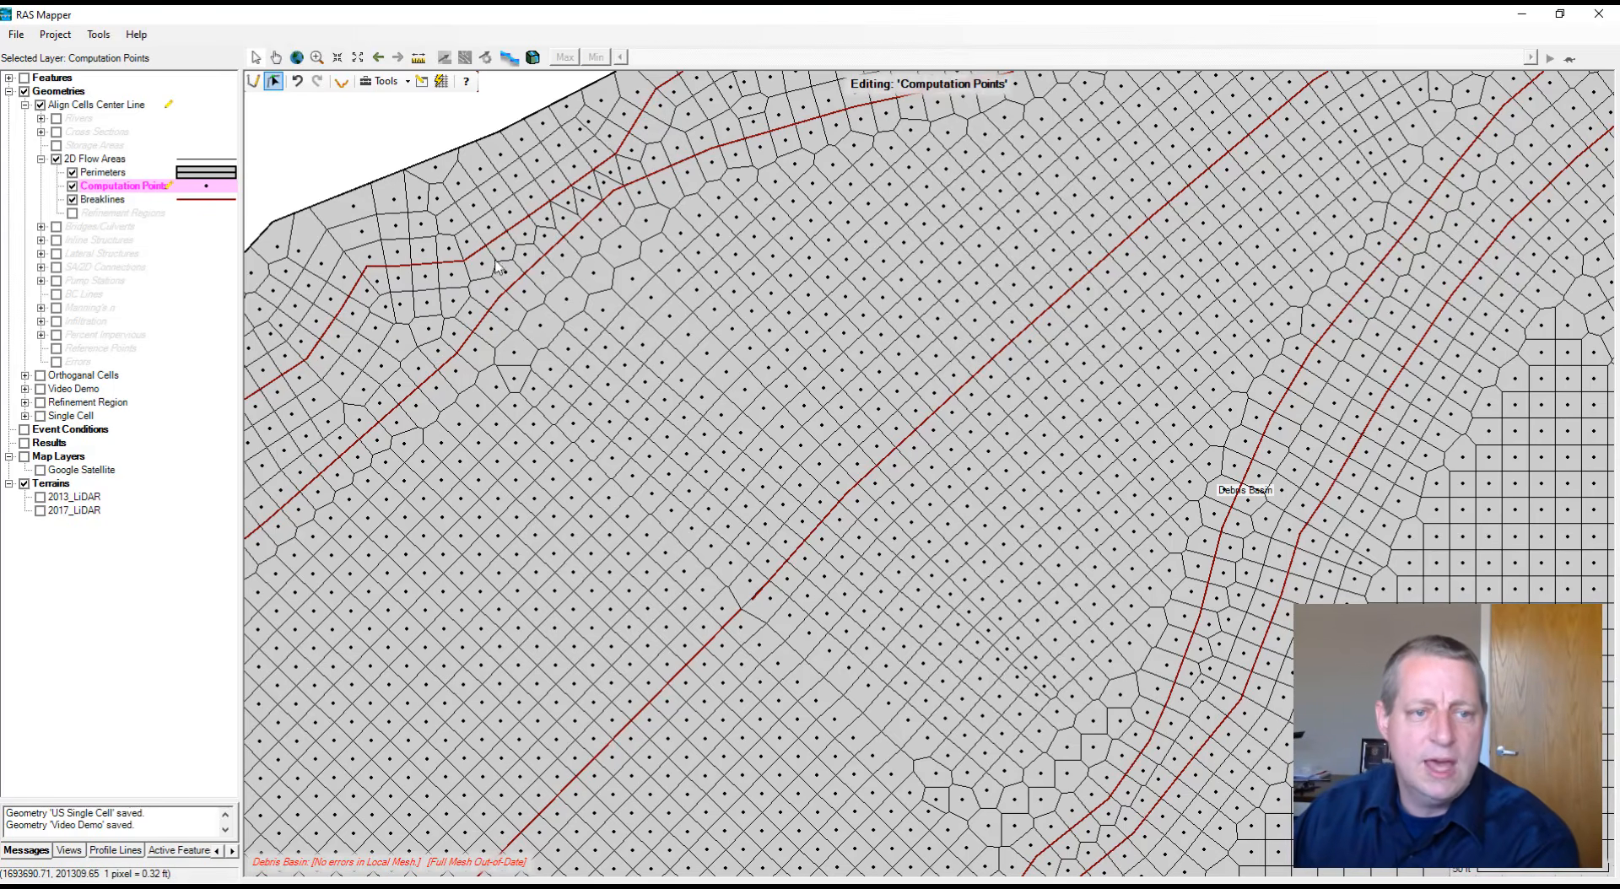
Delete three crowded computation points in the narrow wedge between the converging toe and bank breaklines on the northern side
left_click(567, 203)
key("Delete")
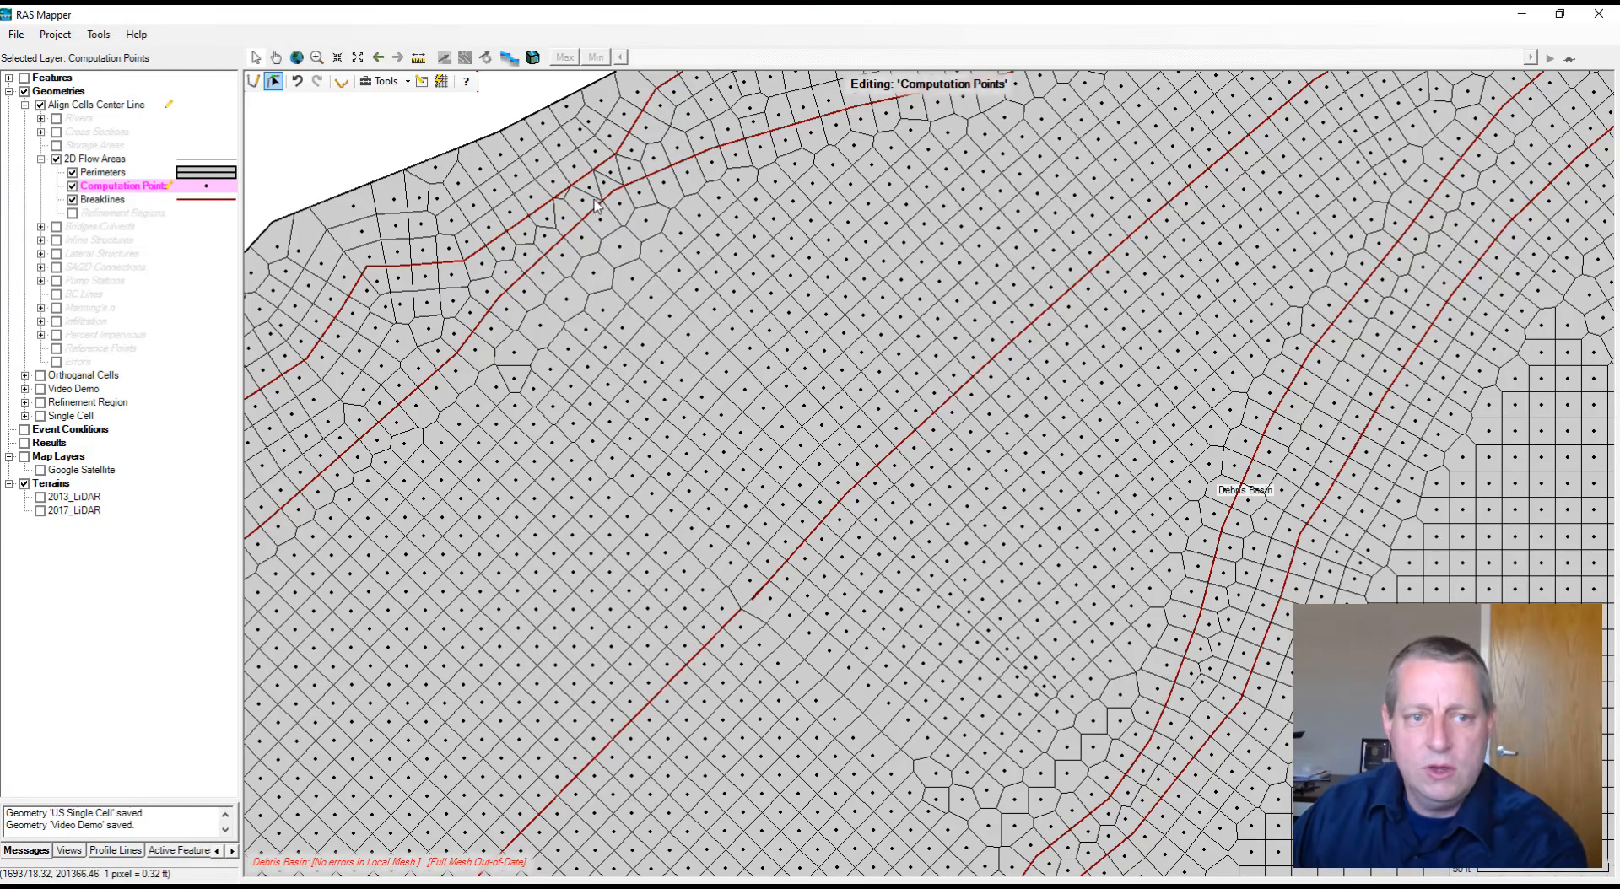
left_click(588, 188)
key("Delete")
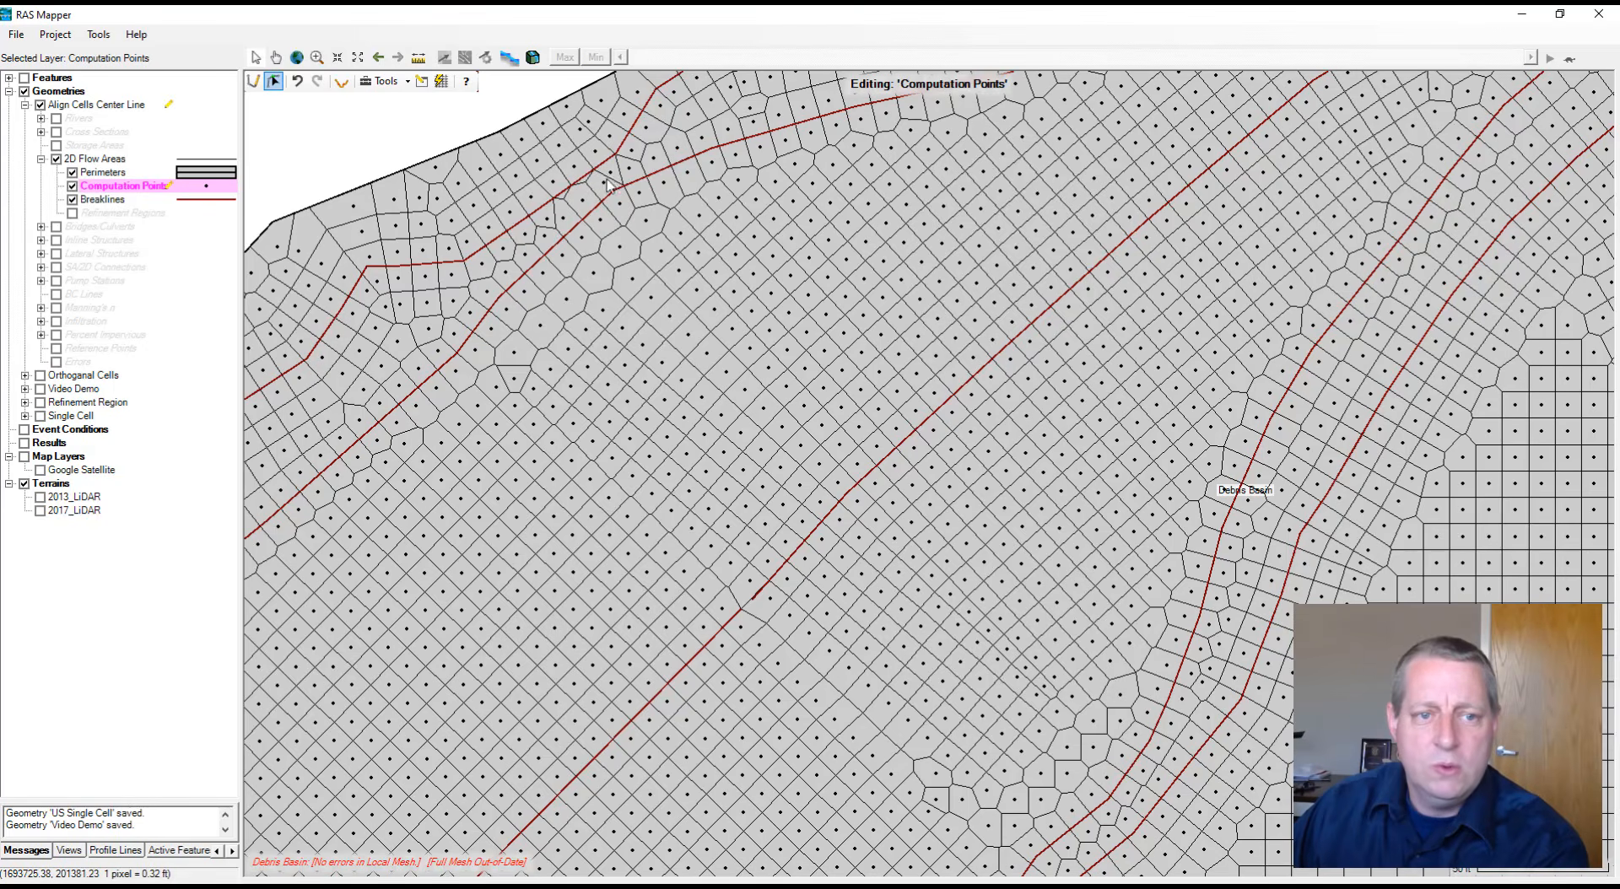
left_click(610, 172)
key("Delete")
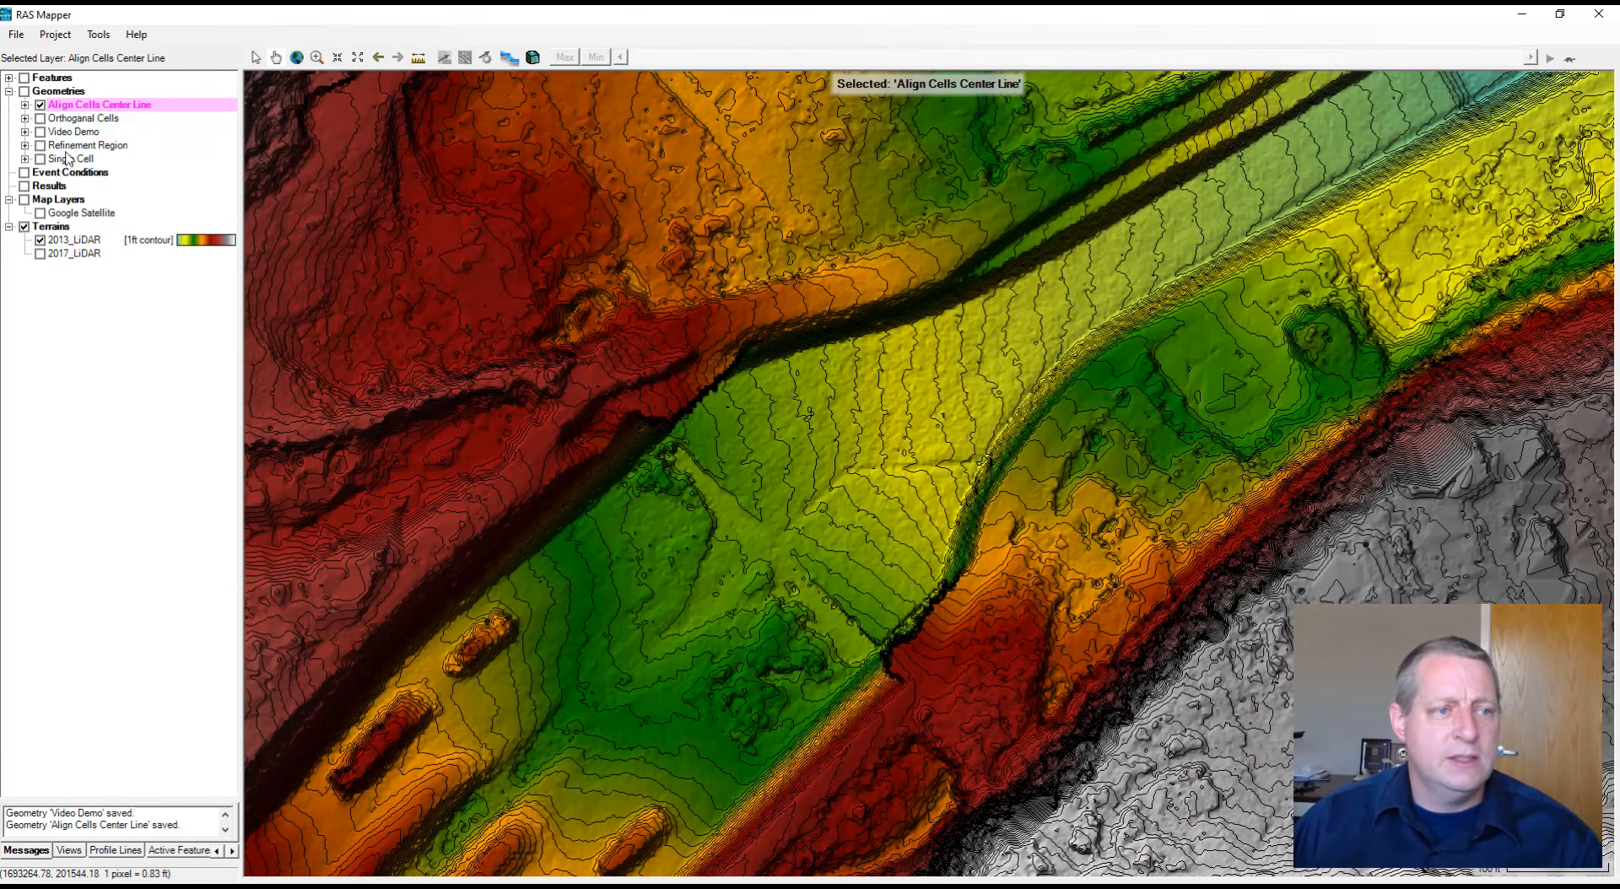
Hide the Align Cells Center Line geometry and display the 2D flow area mesh of the Orthoganal Cells geometry
left_click(39, 105)
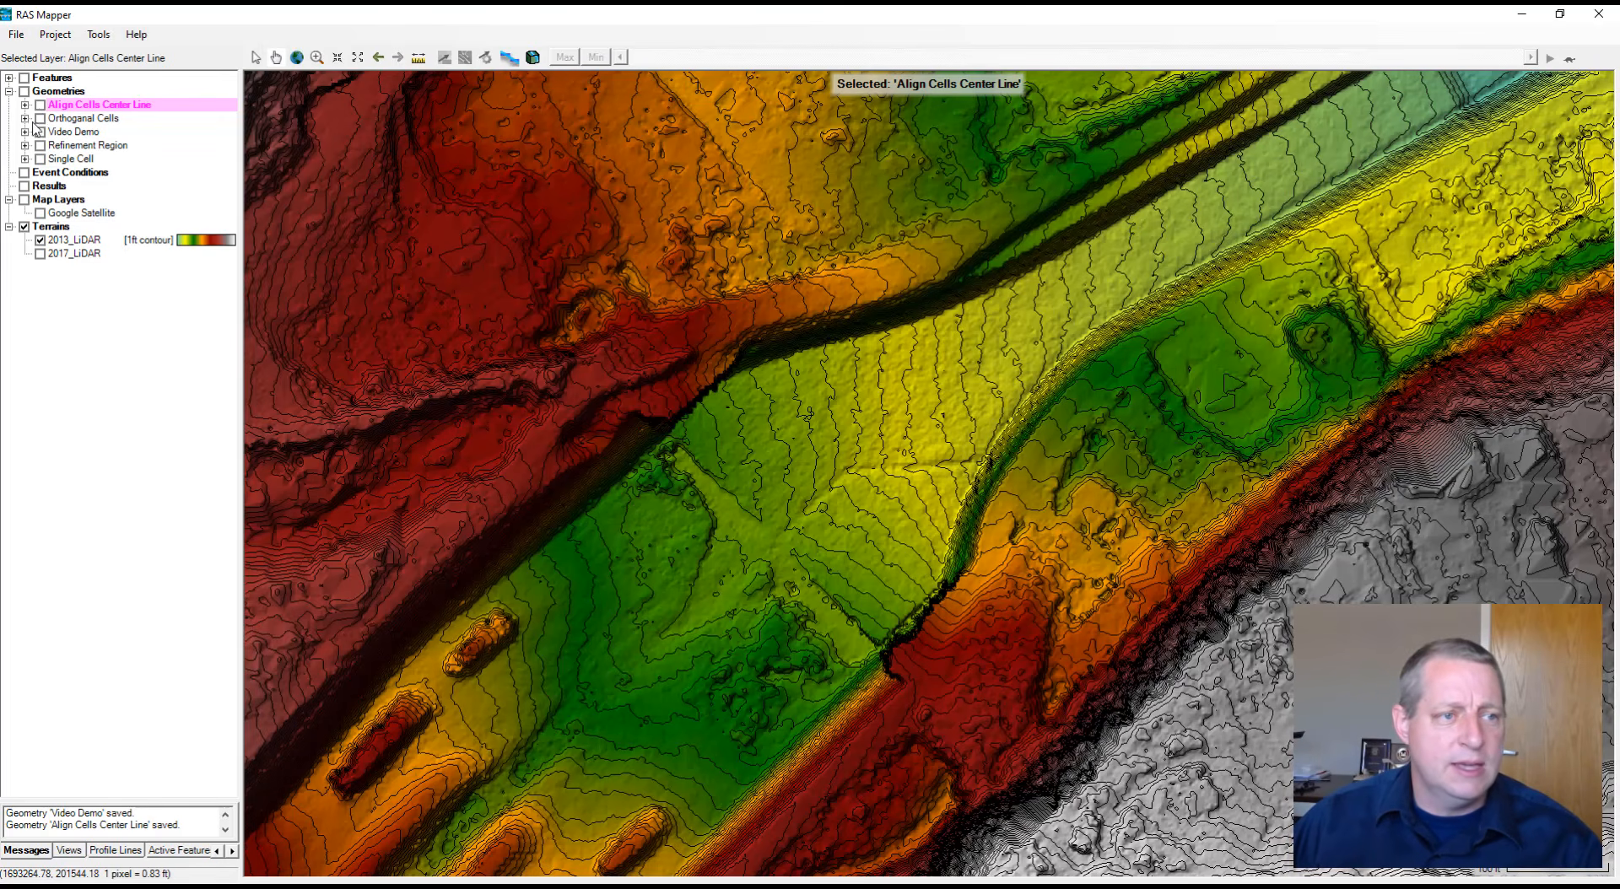
left_click(25, 118)
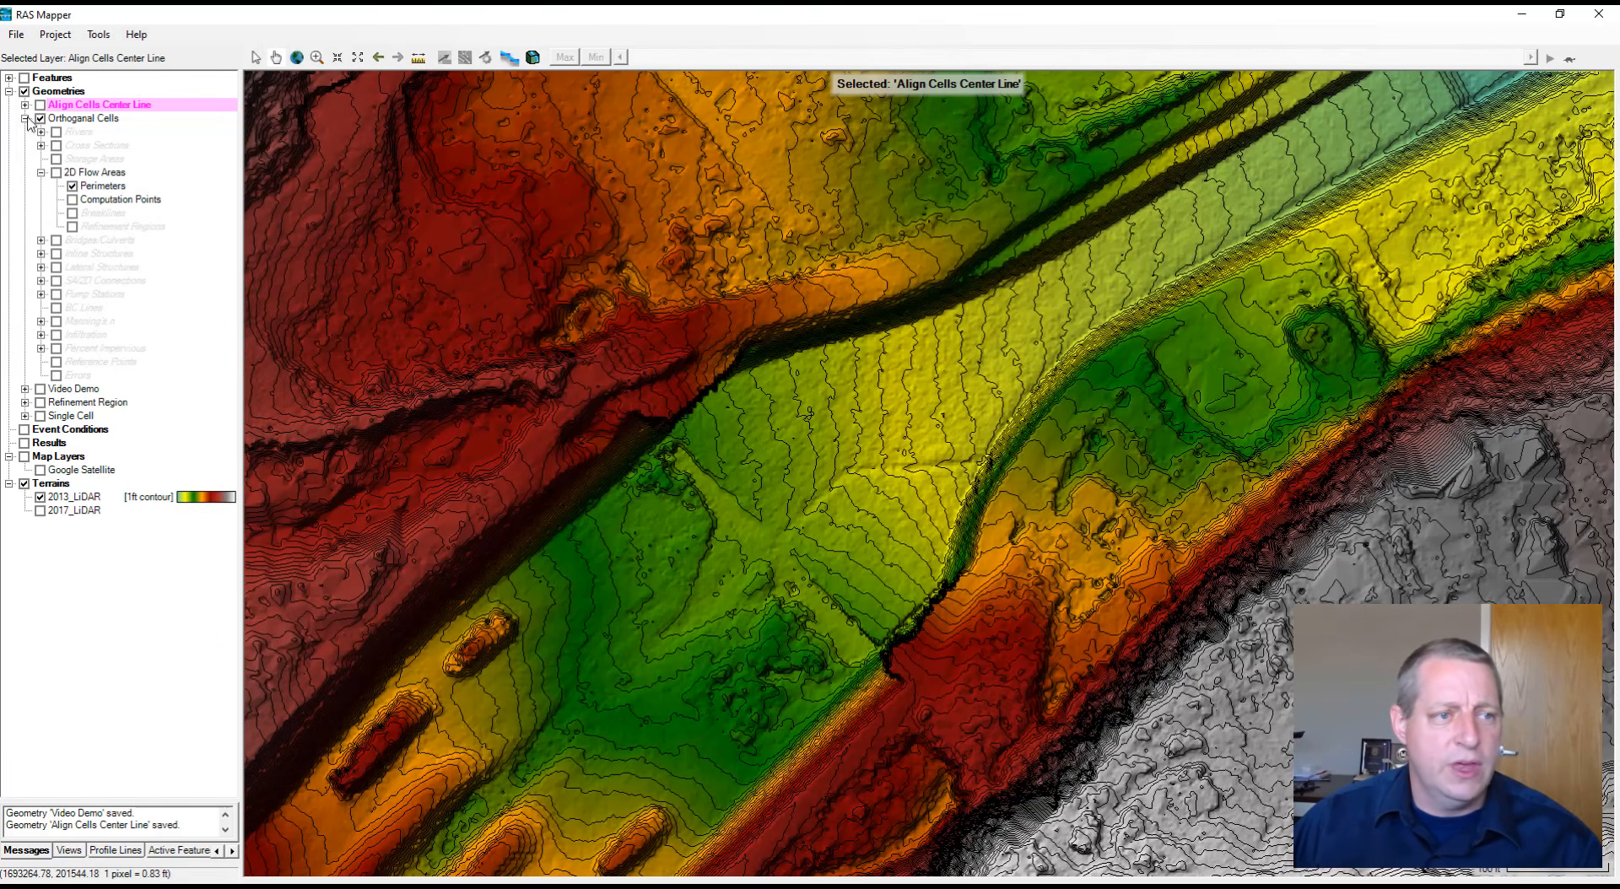
left_click(57, 173)
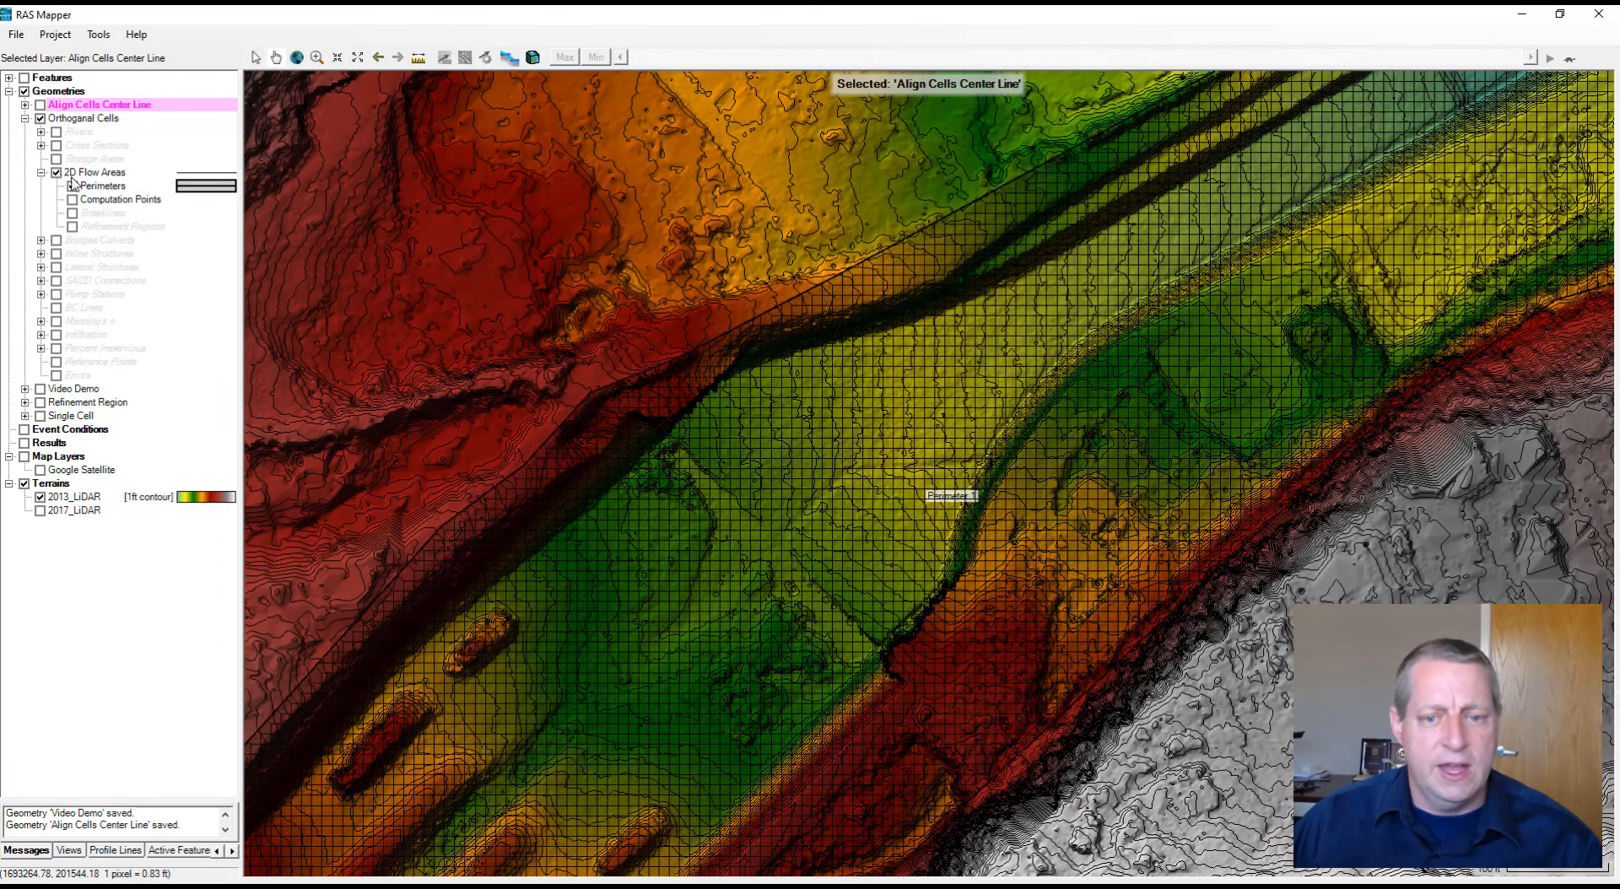
Save a copy of the Orthoganal Cells geometry under the name Refine Method
right_click(68, 118)
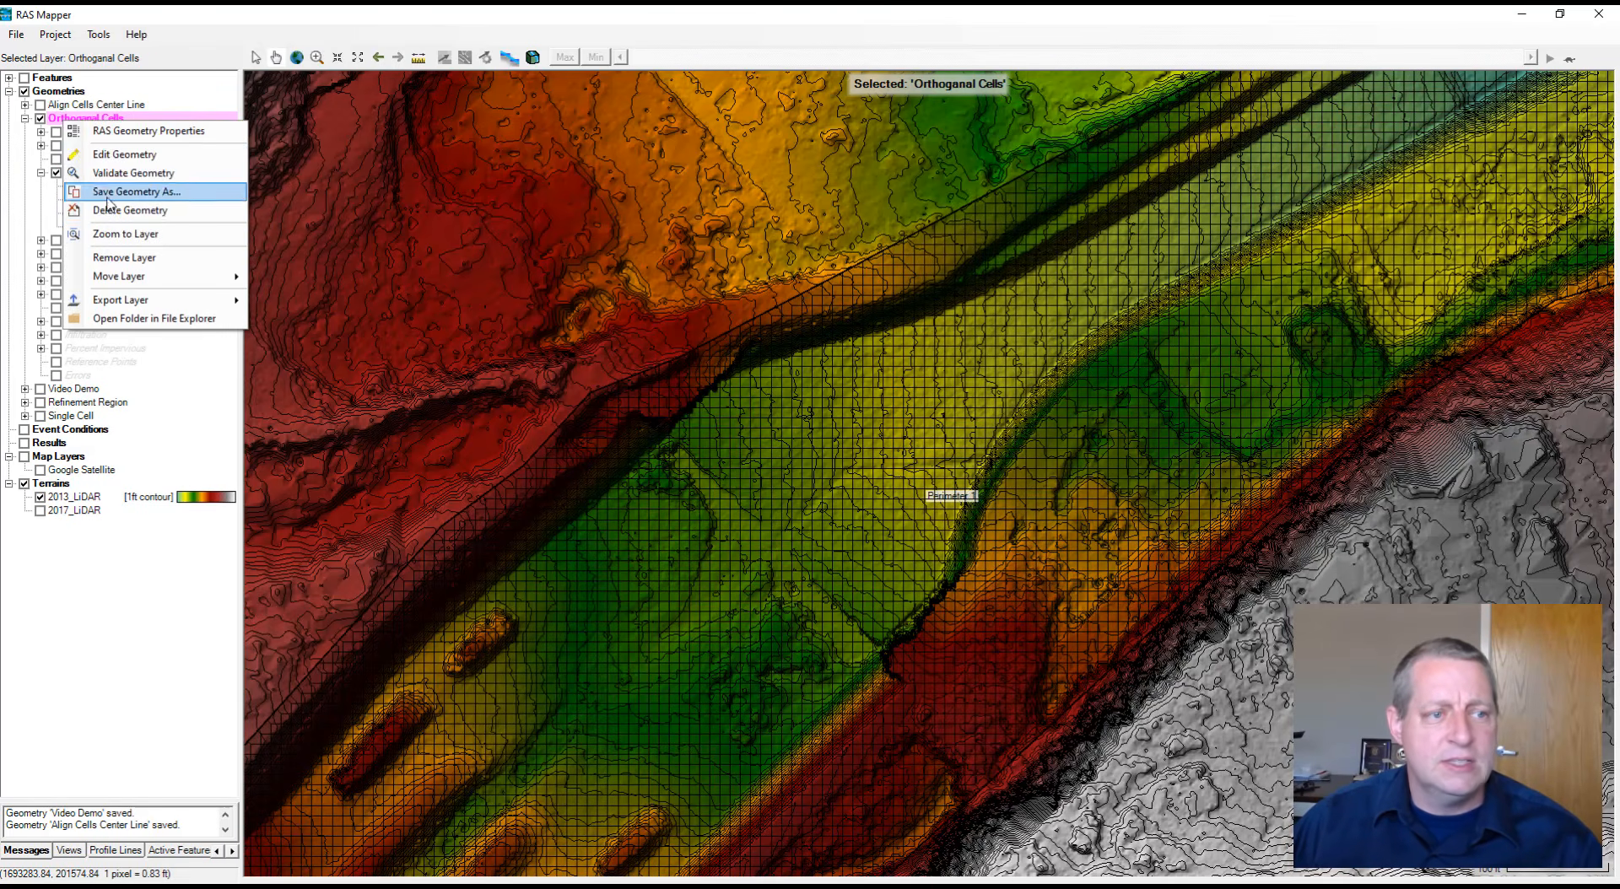
left_click(107, 192)
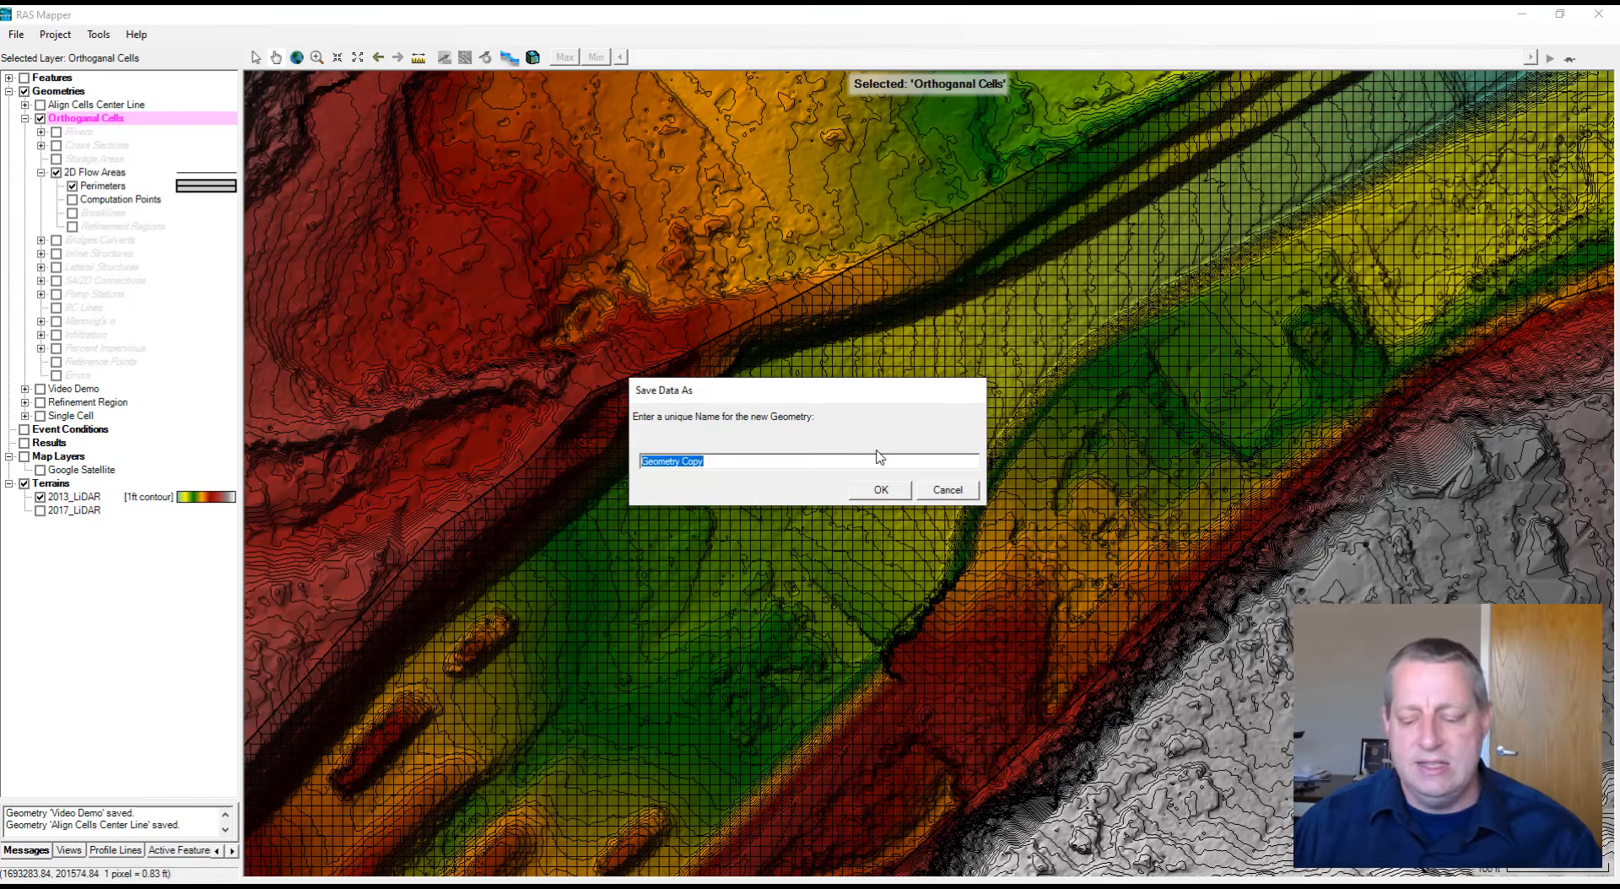
type("Refine")
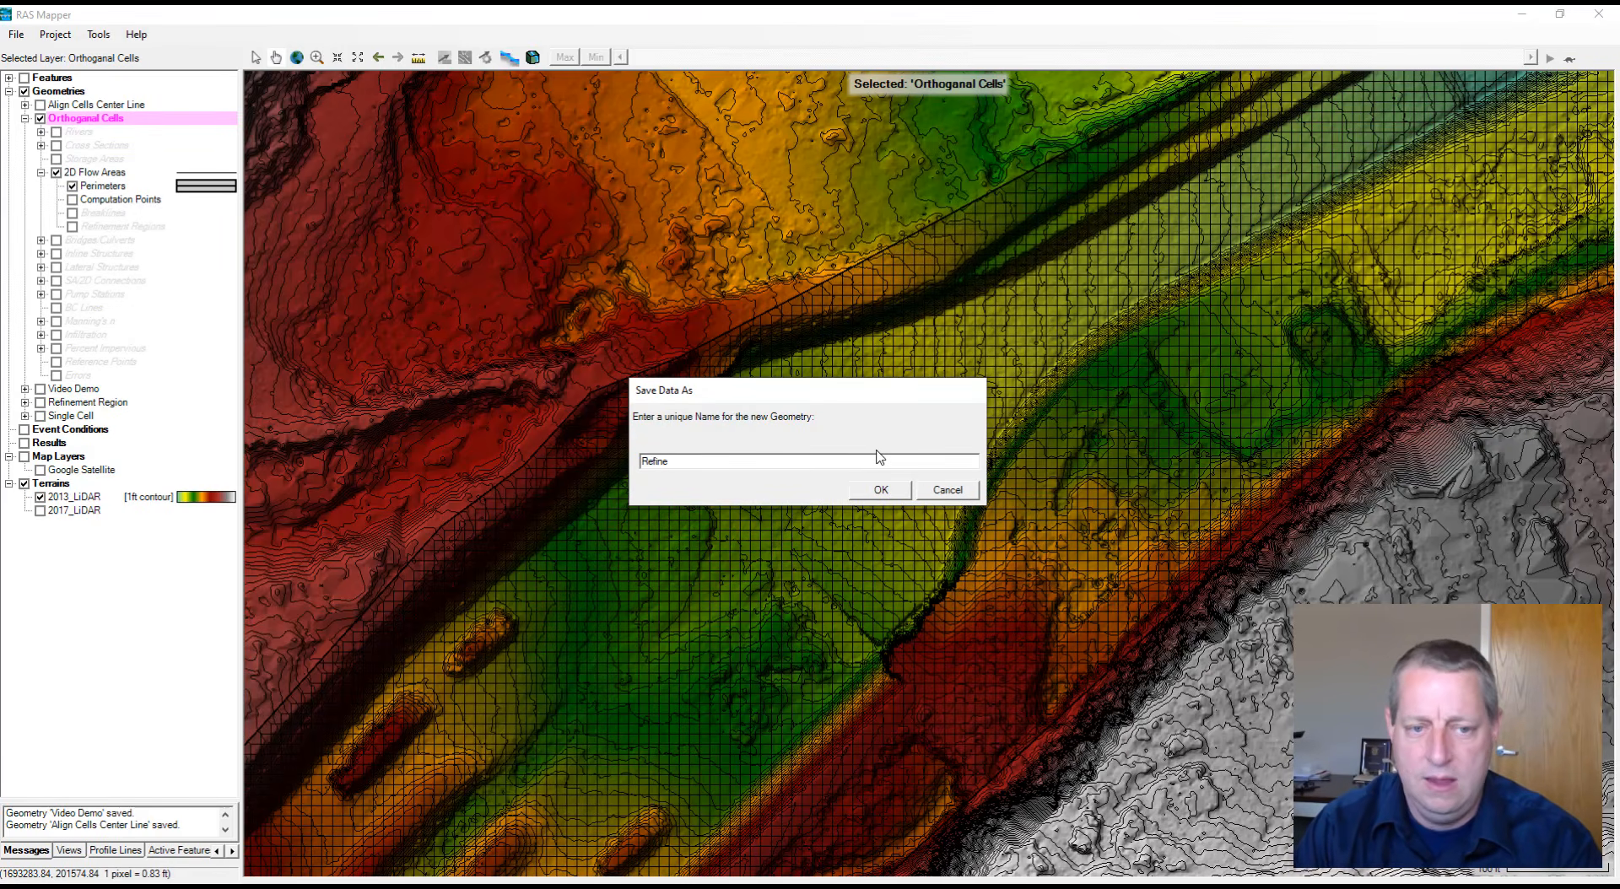
type(" Method")
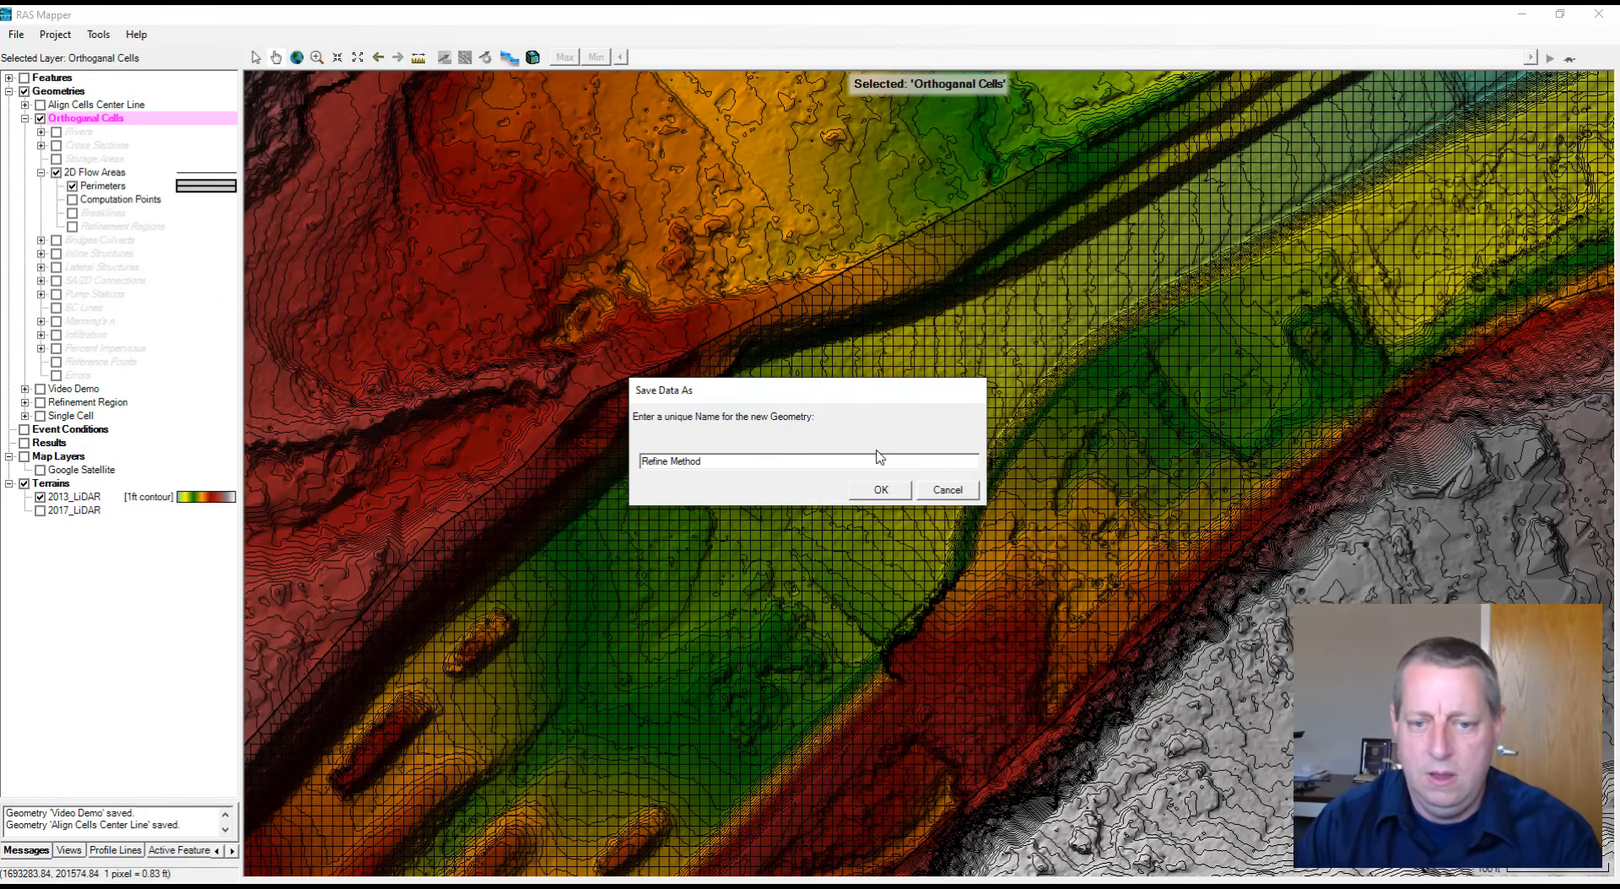
left_click(902, 496)
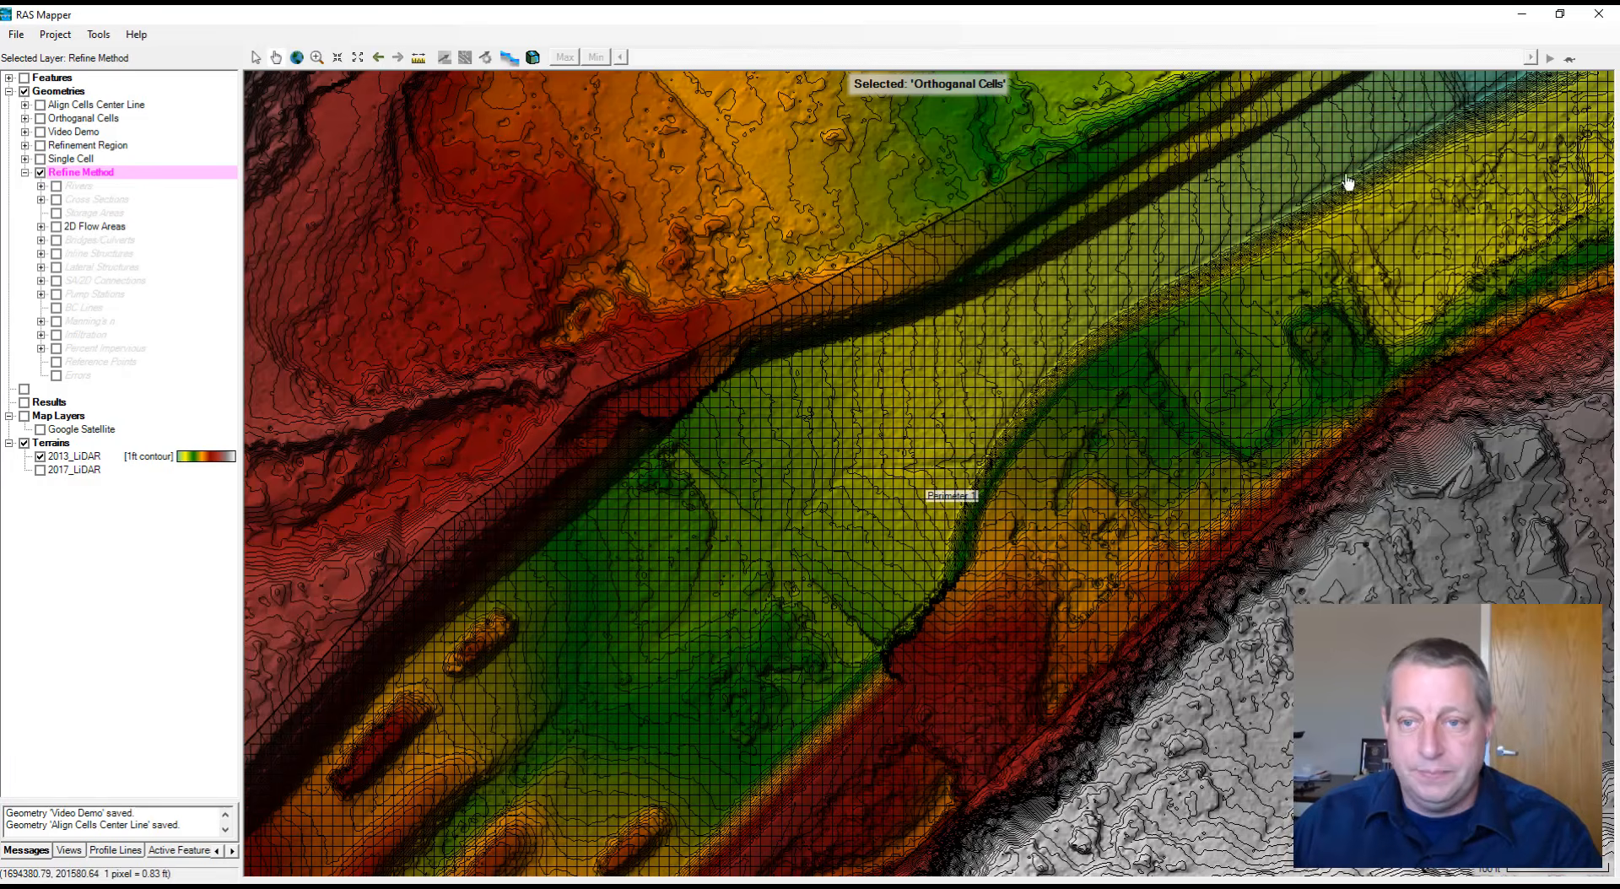
Display the 2D flow area of the Refine Method geometry over the upstream part of the channel
left_click_drag(1475, 416, 1150, 774)
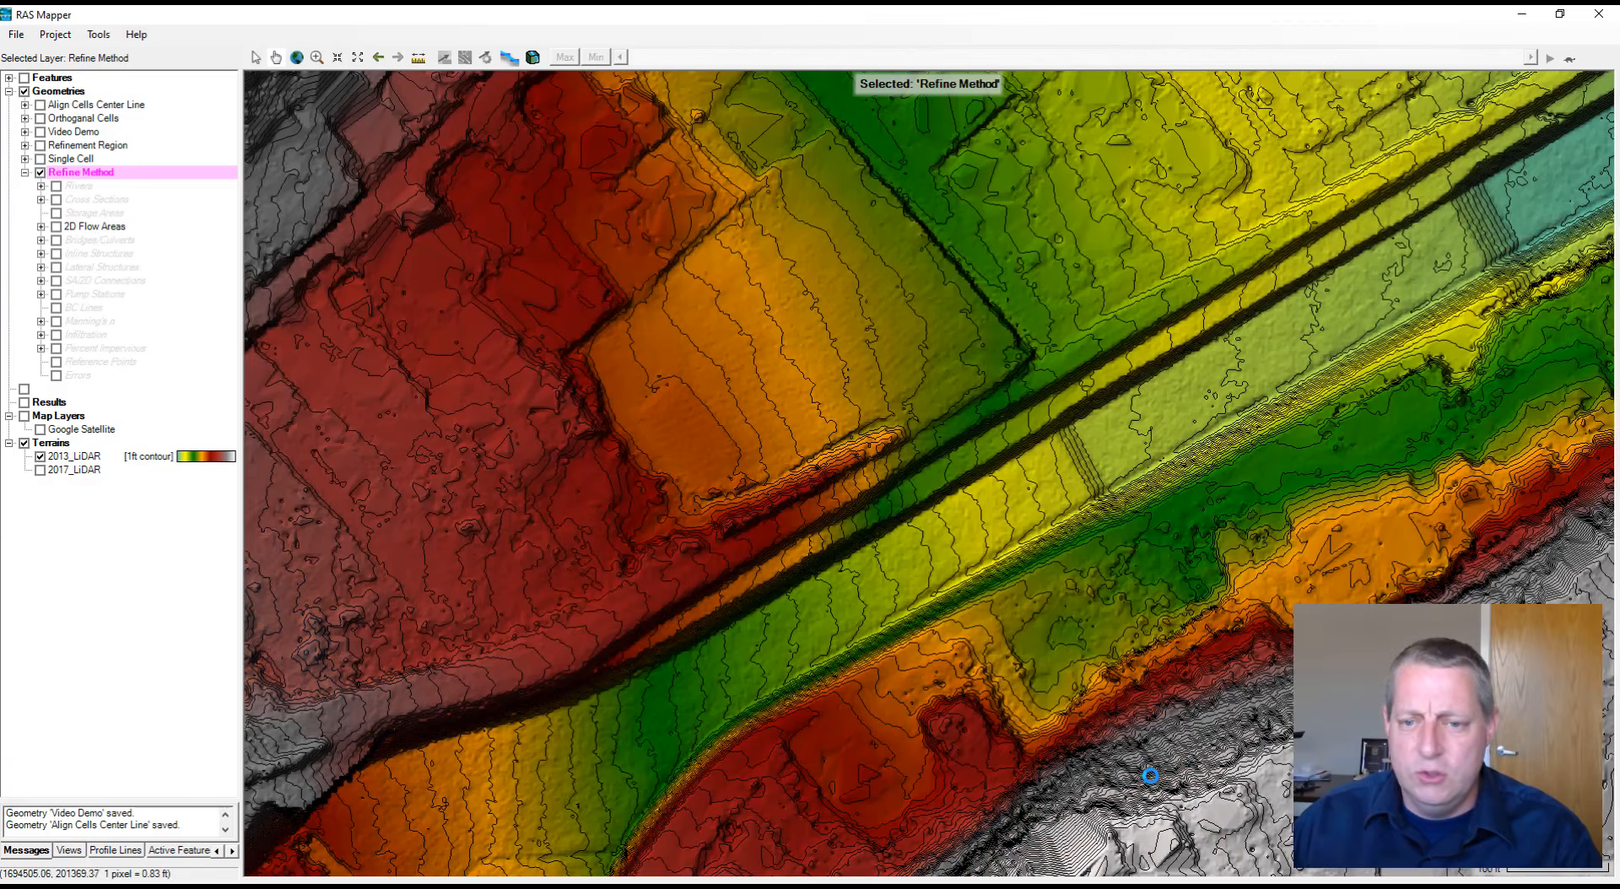
left_click_drag(1415, 567, 1335, 575)
left_click(56, 227)
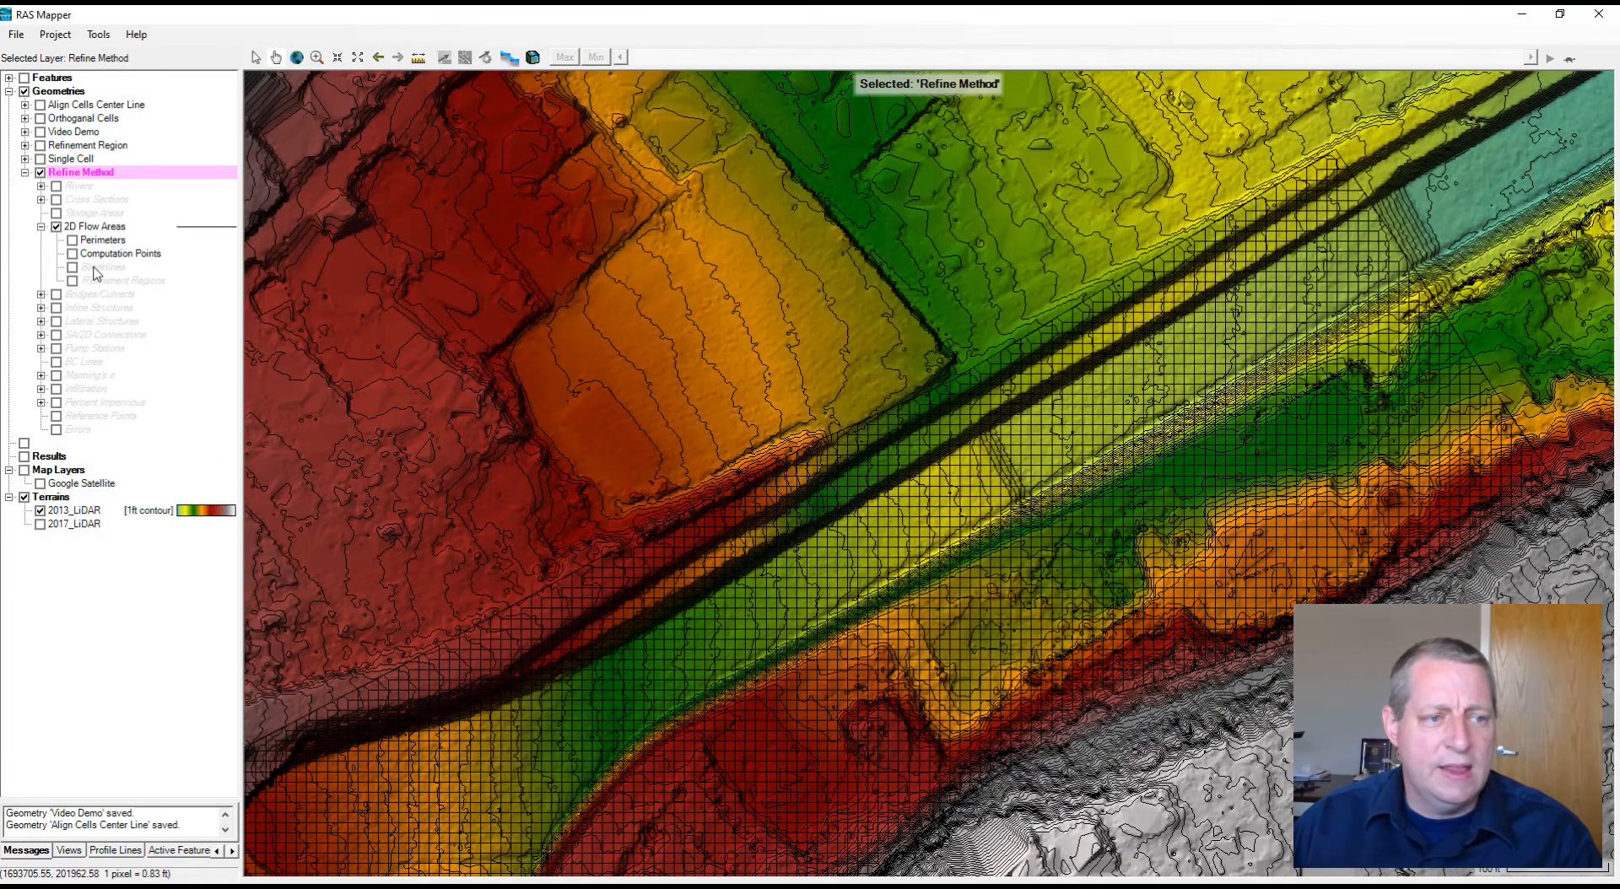
Draw a four-sided refinement region around the channel in the Refine Method geometry and name it Downstream Channel
left_click(99, 284)
right_click(99, 283)
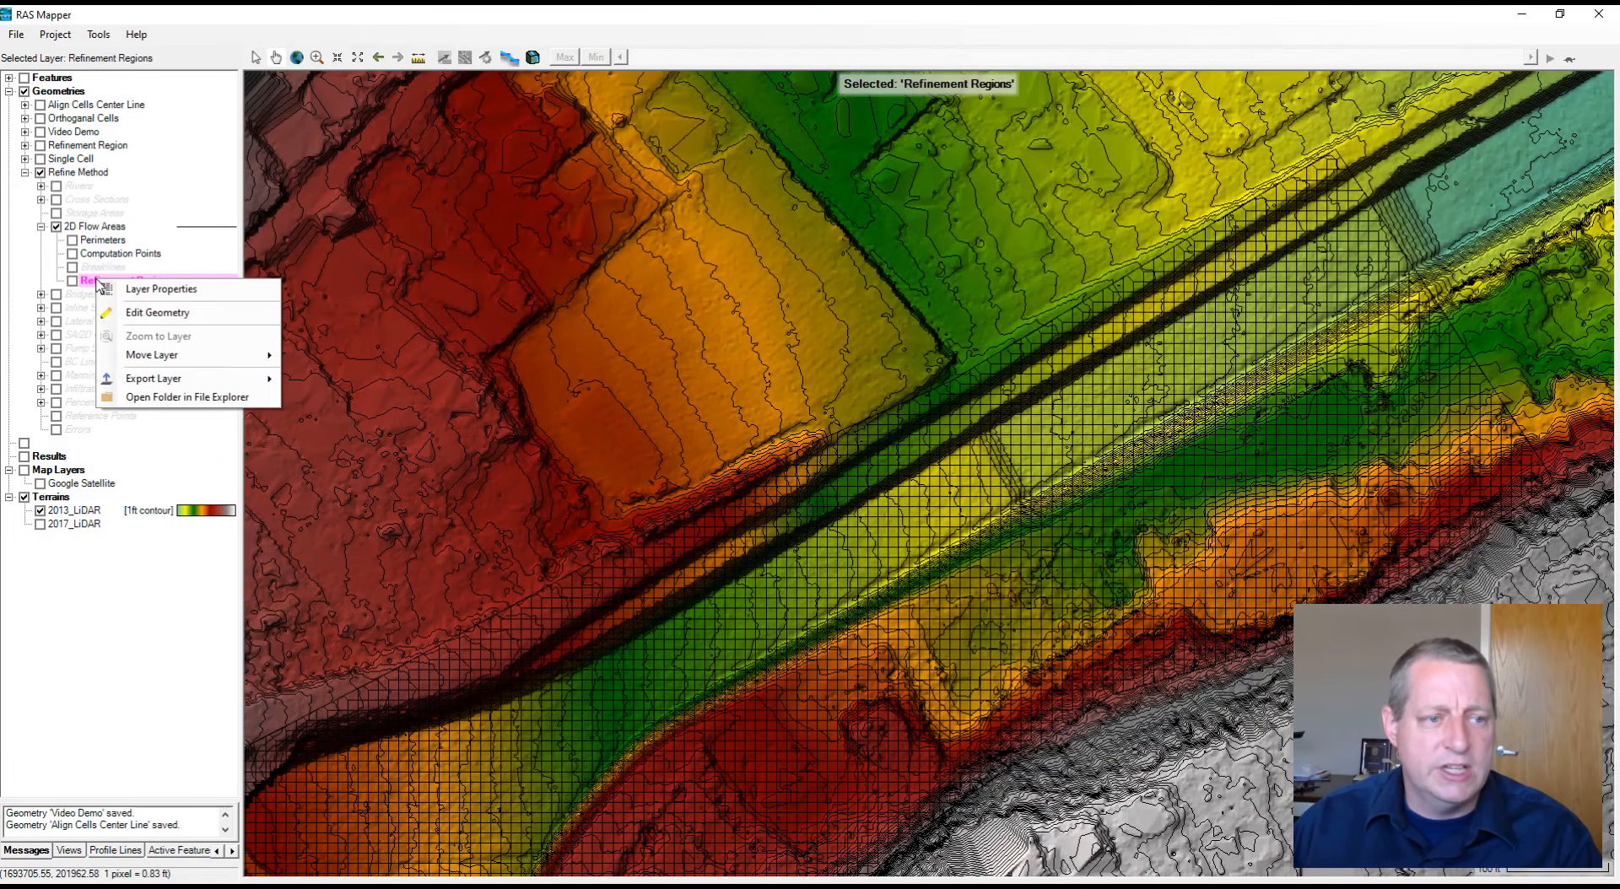
left_click(127, 316)
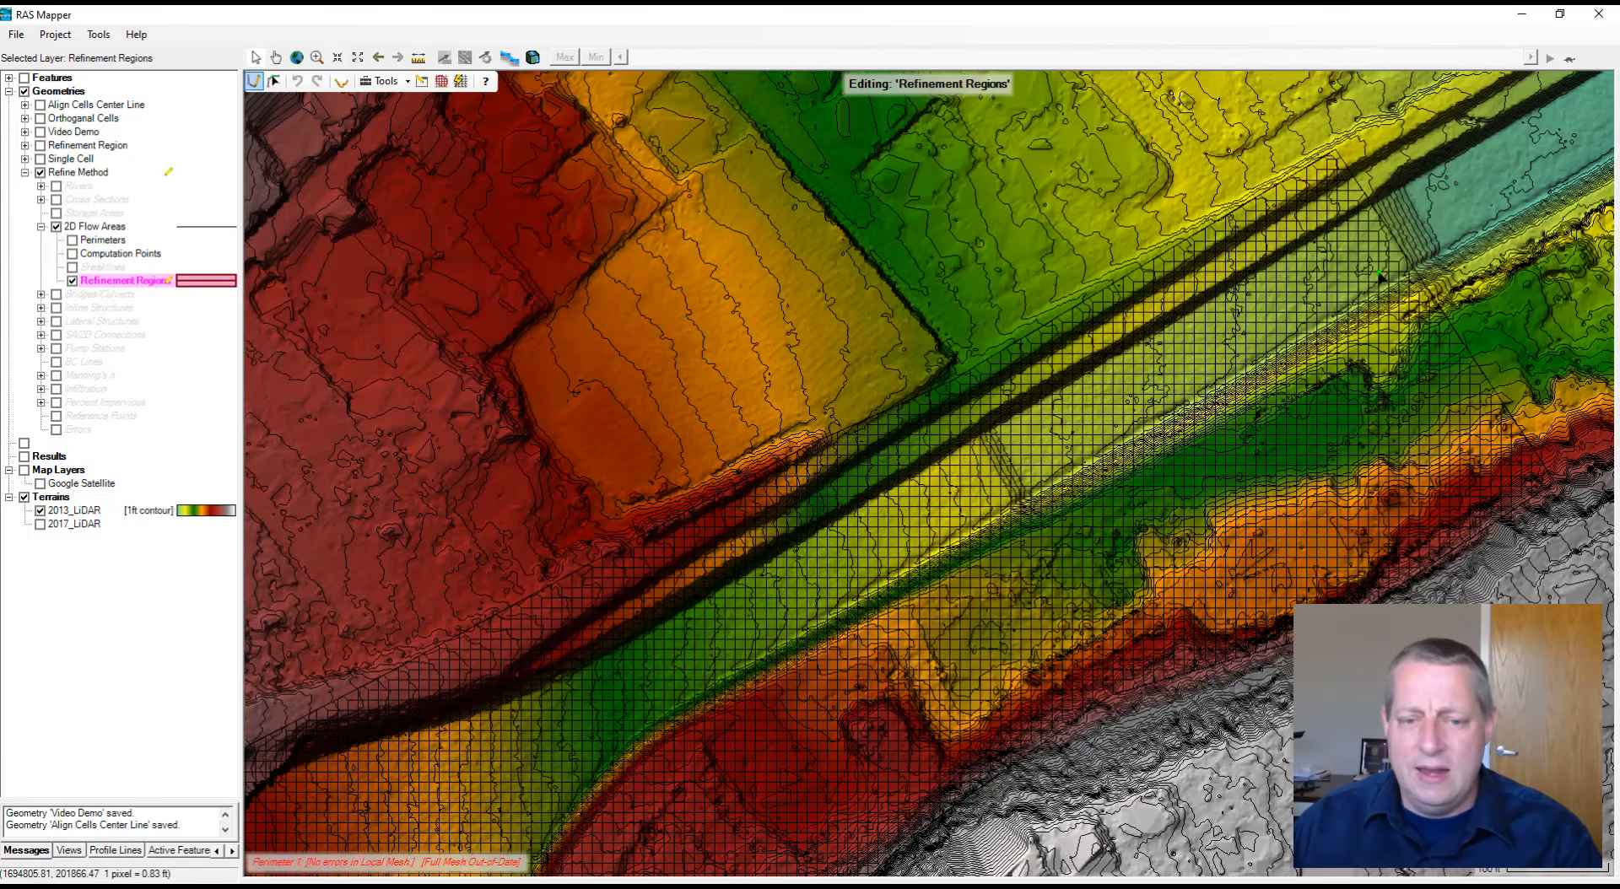
scroll(1379, 274, "up", 1)
scroll(1379, 274, "up", 3)
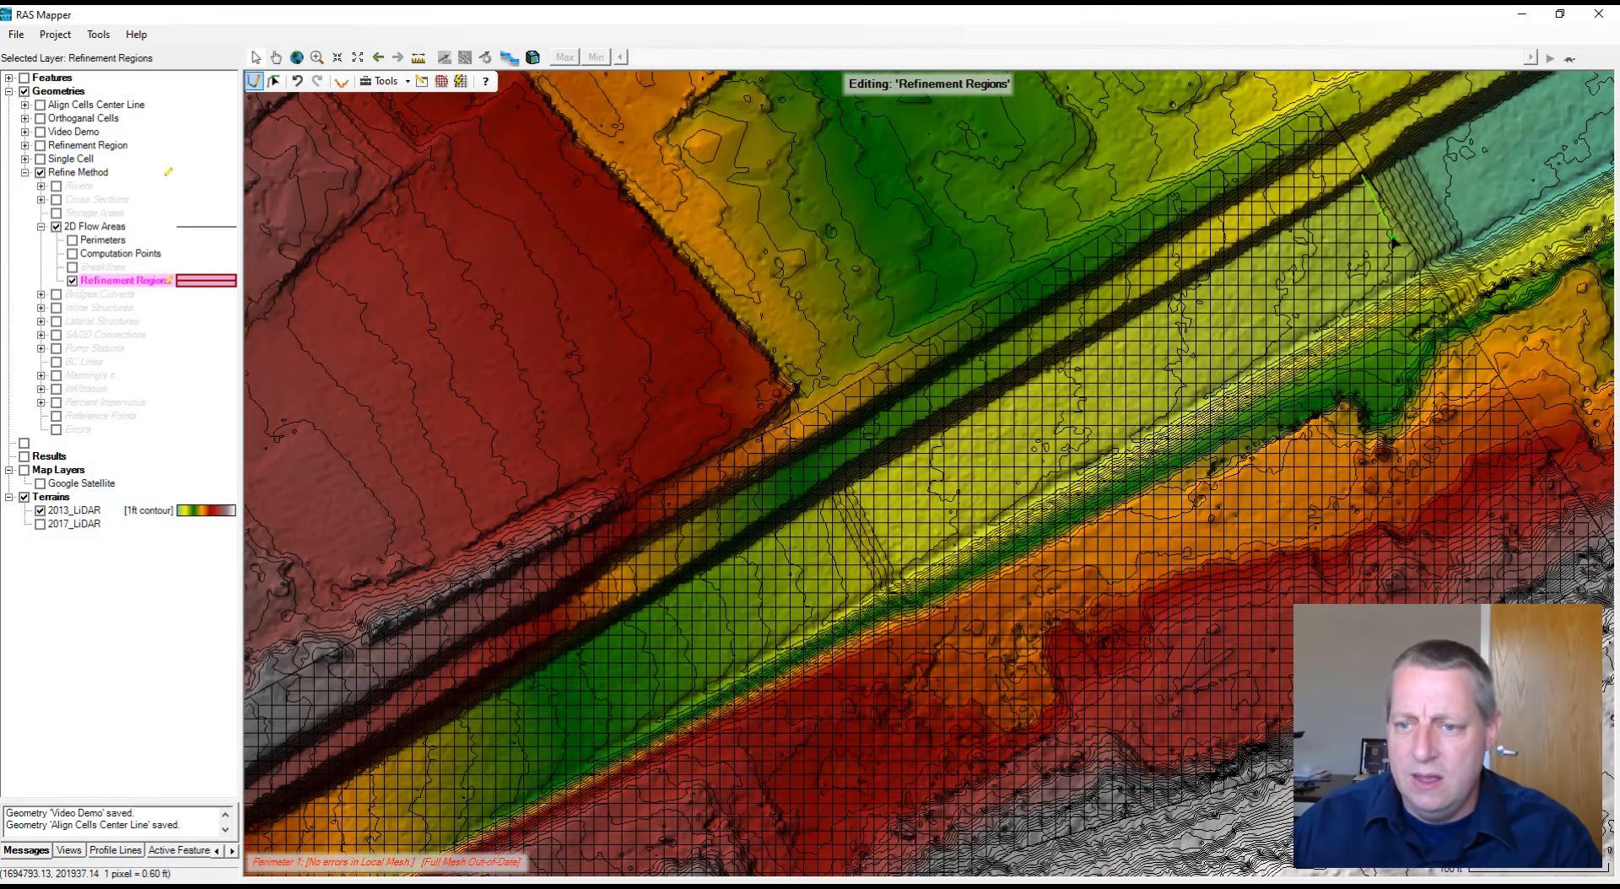
left_click(1437, 300)
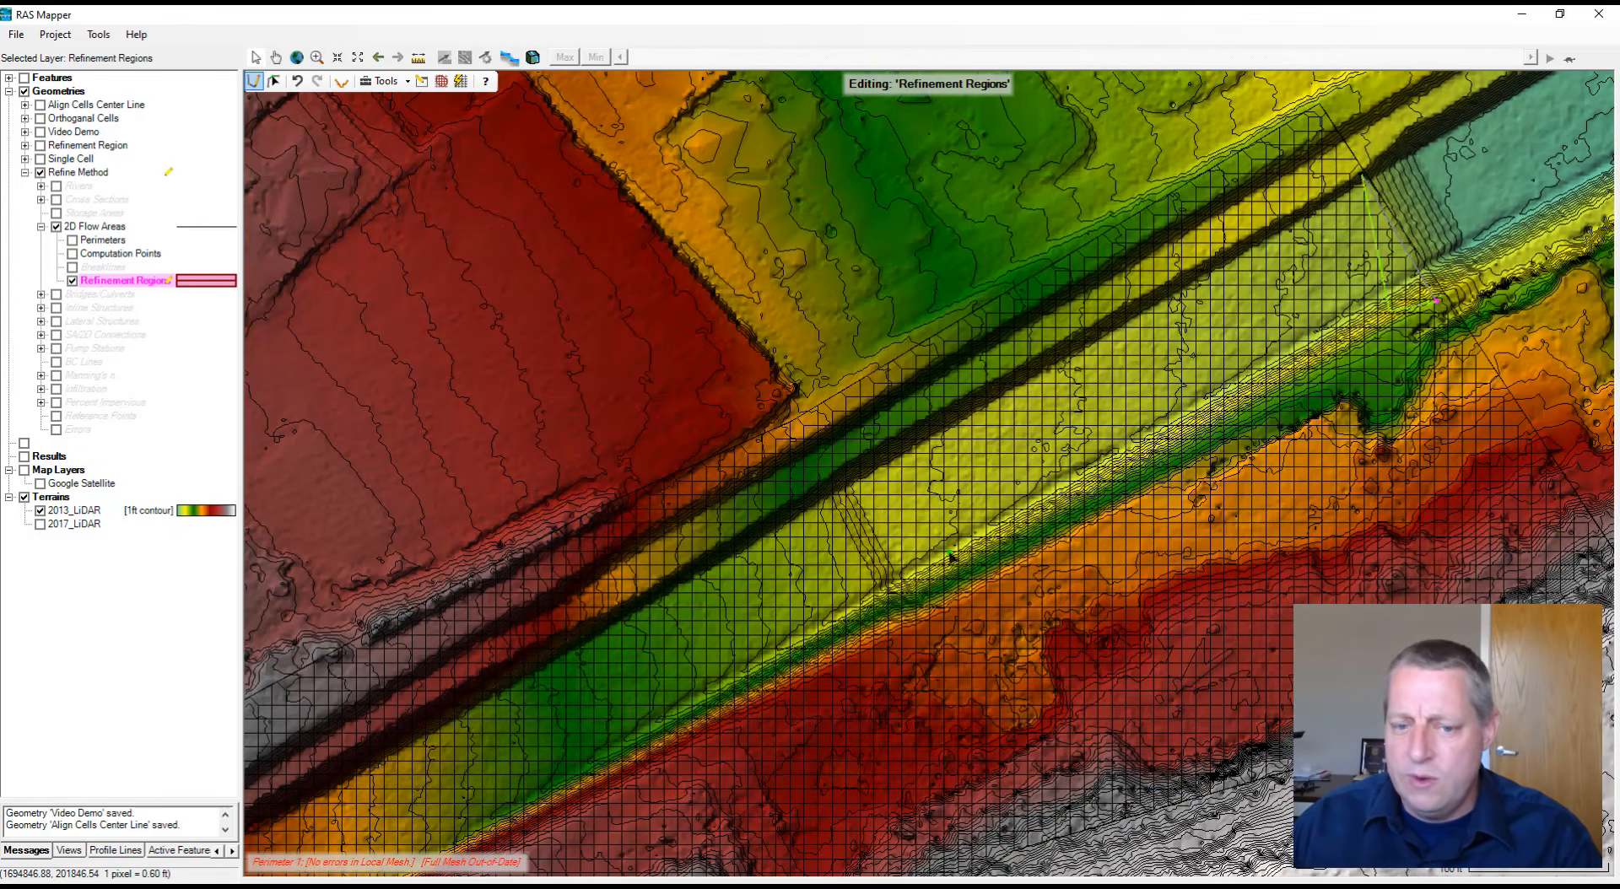
left_click(524, 832)
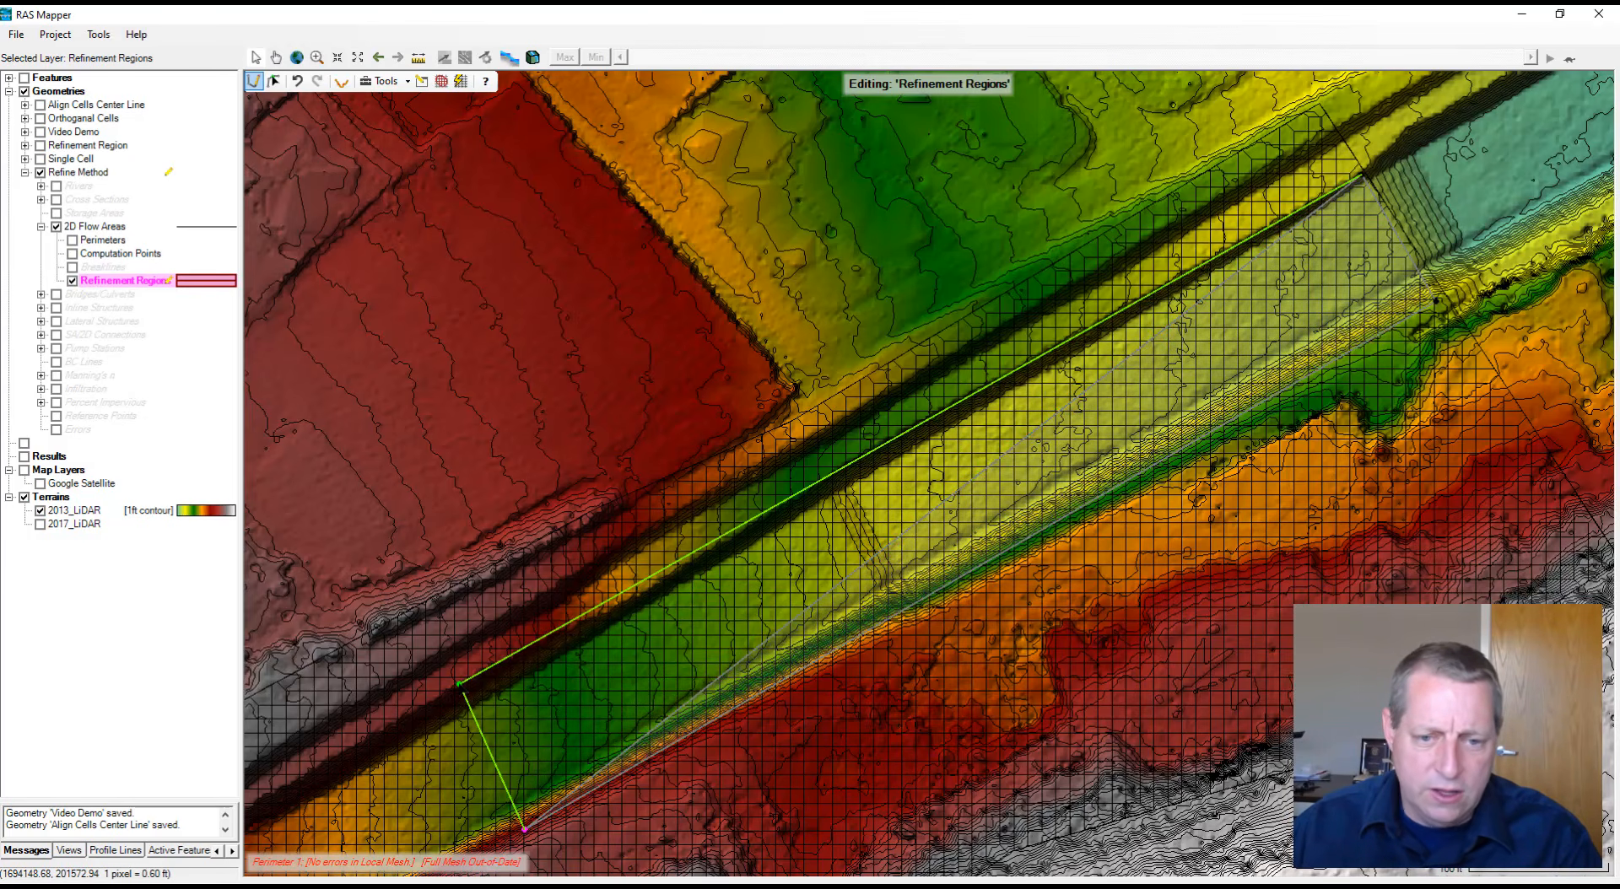
double_click(460, 683)
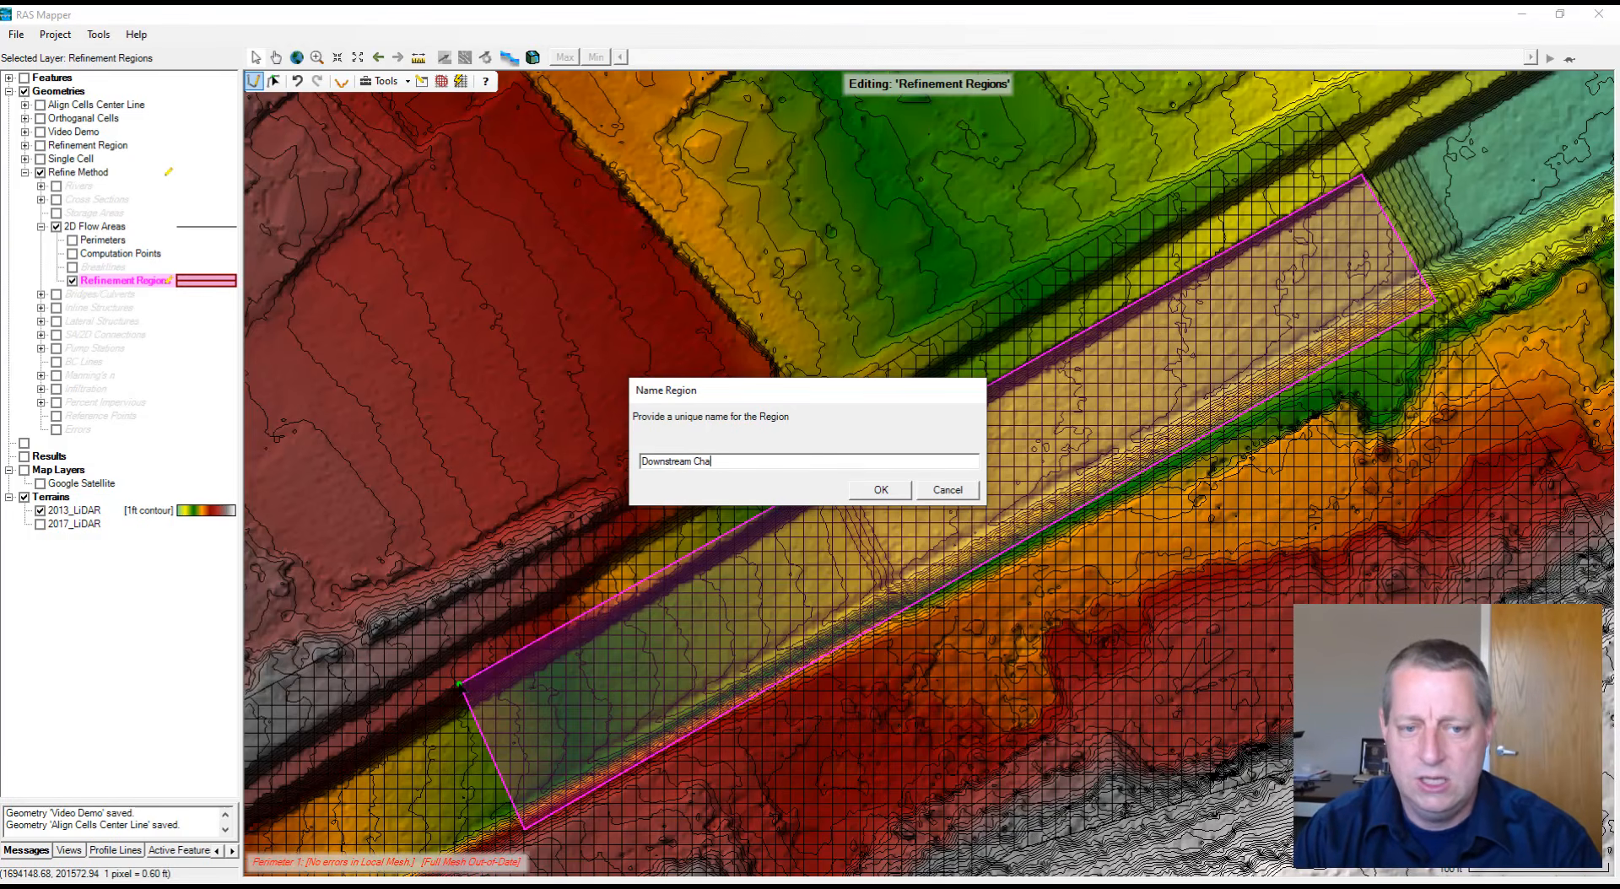
key("Return")
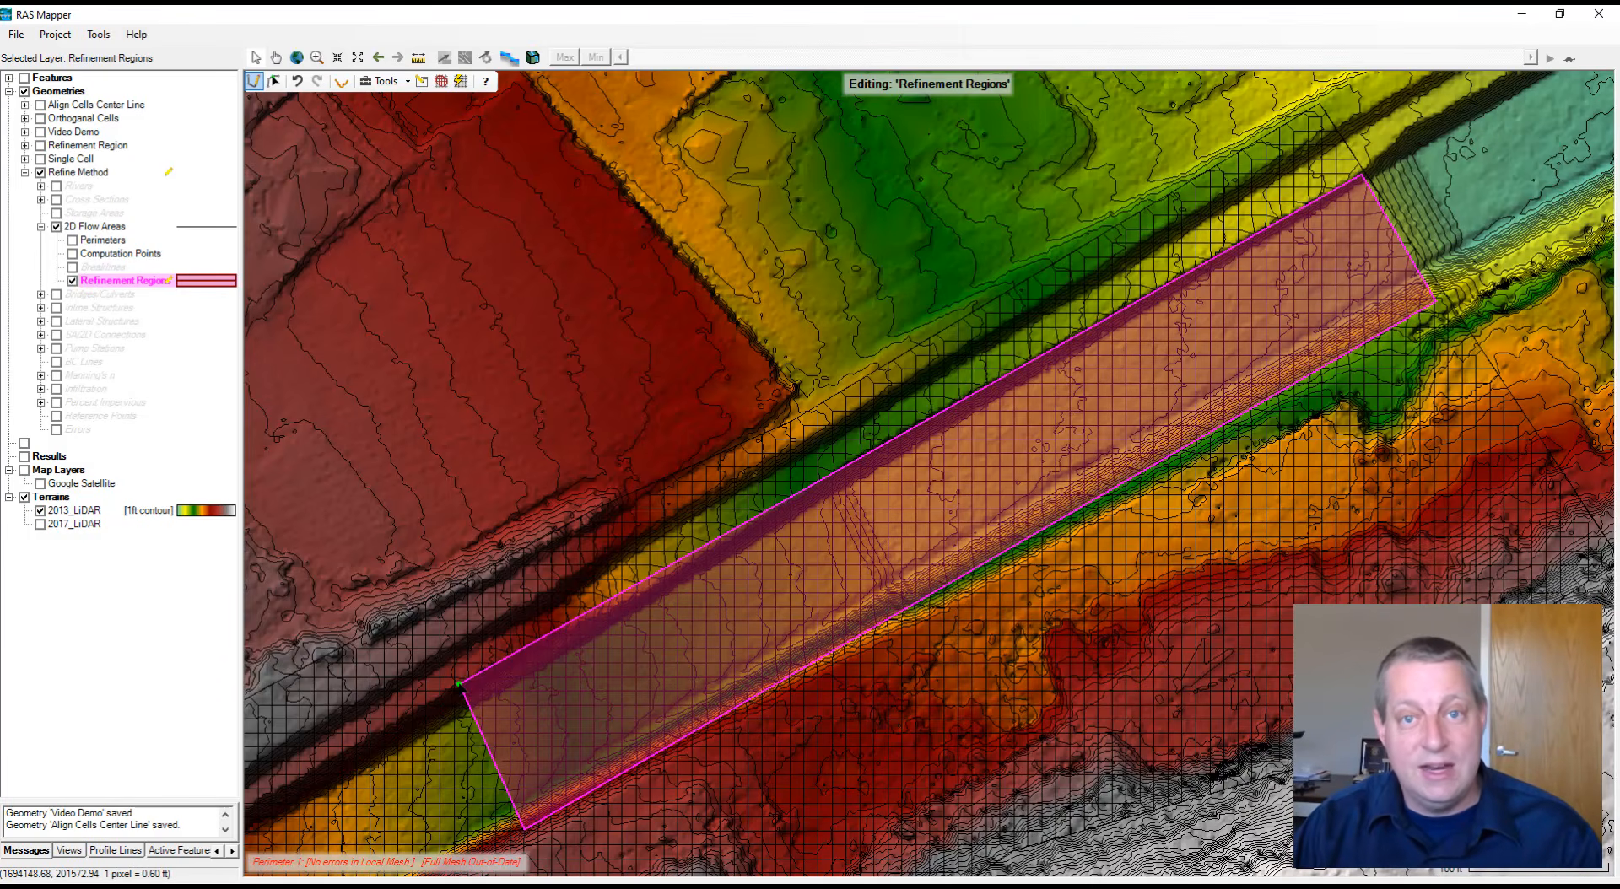
Enforce all refinement regions on the Refine Method mesh and examine the cells along the region's edge
right_click(95, 288)
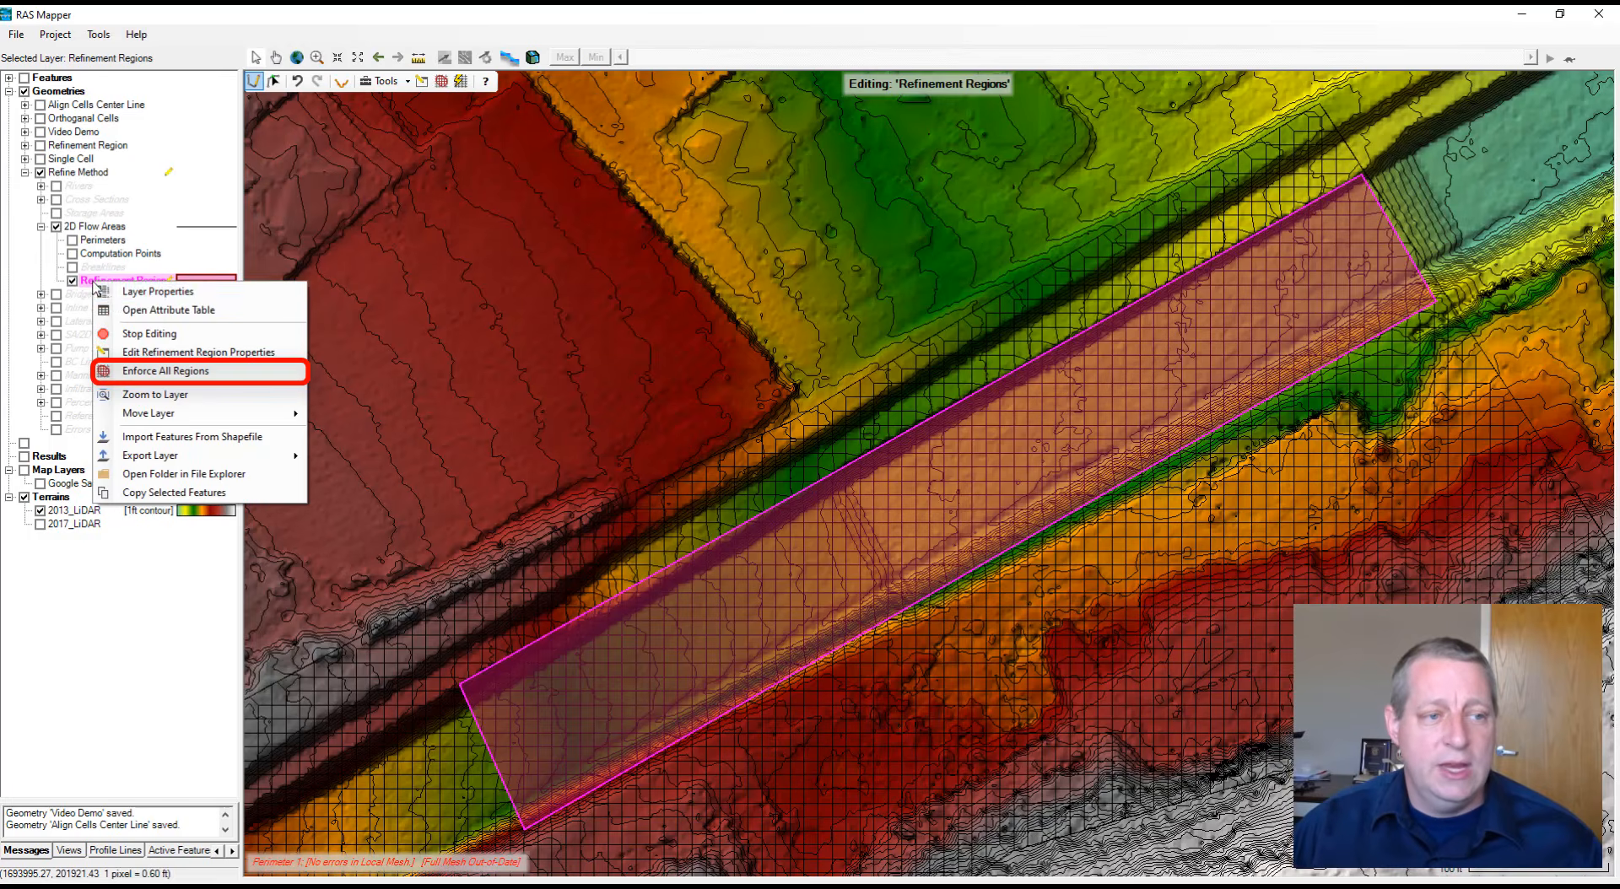
left_click(143, 371)
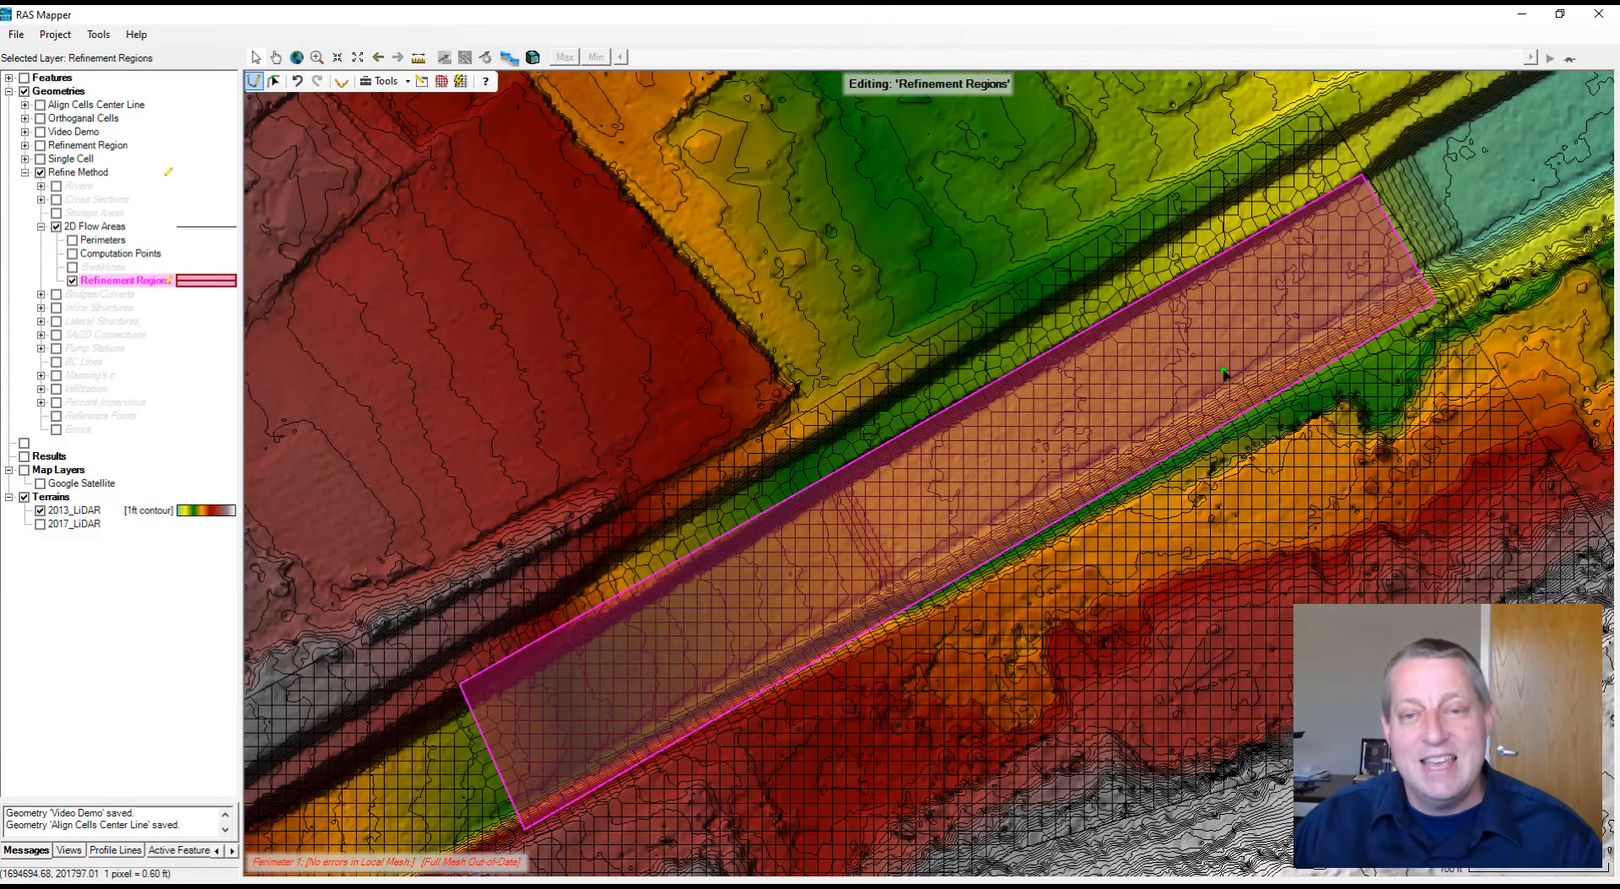
scroll(1207, 279, "up", 3)
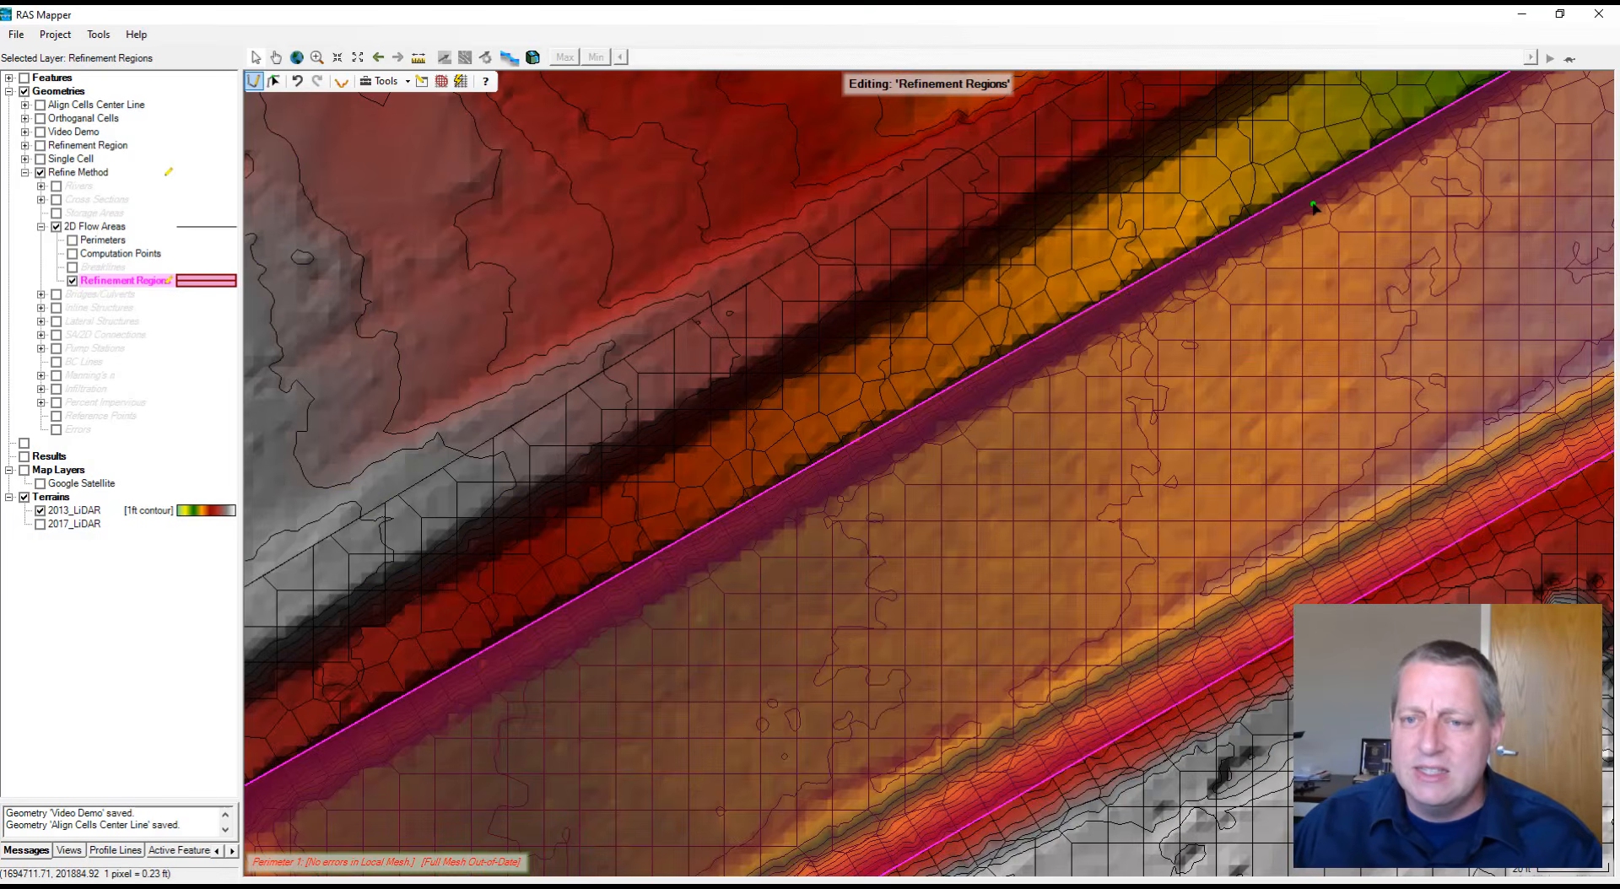
scroll(1030, 481, "down", 2)
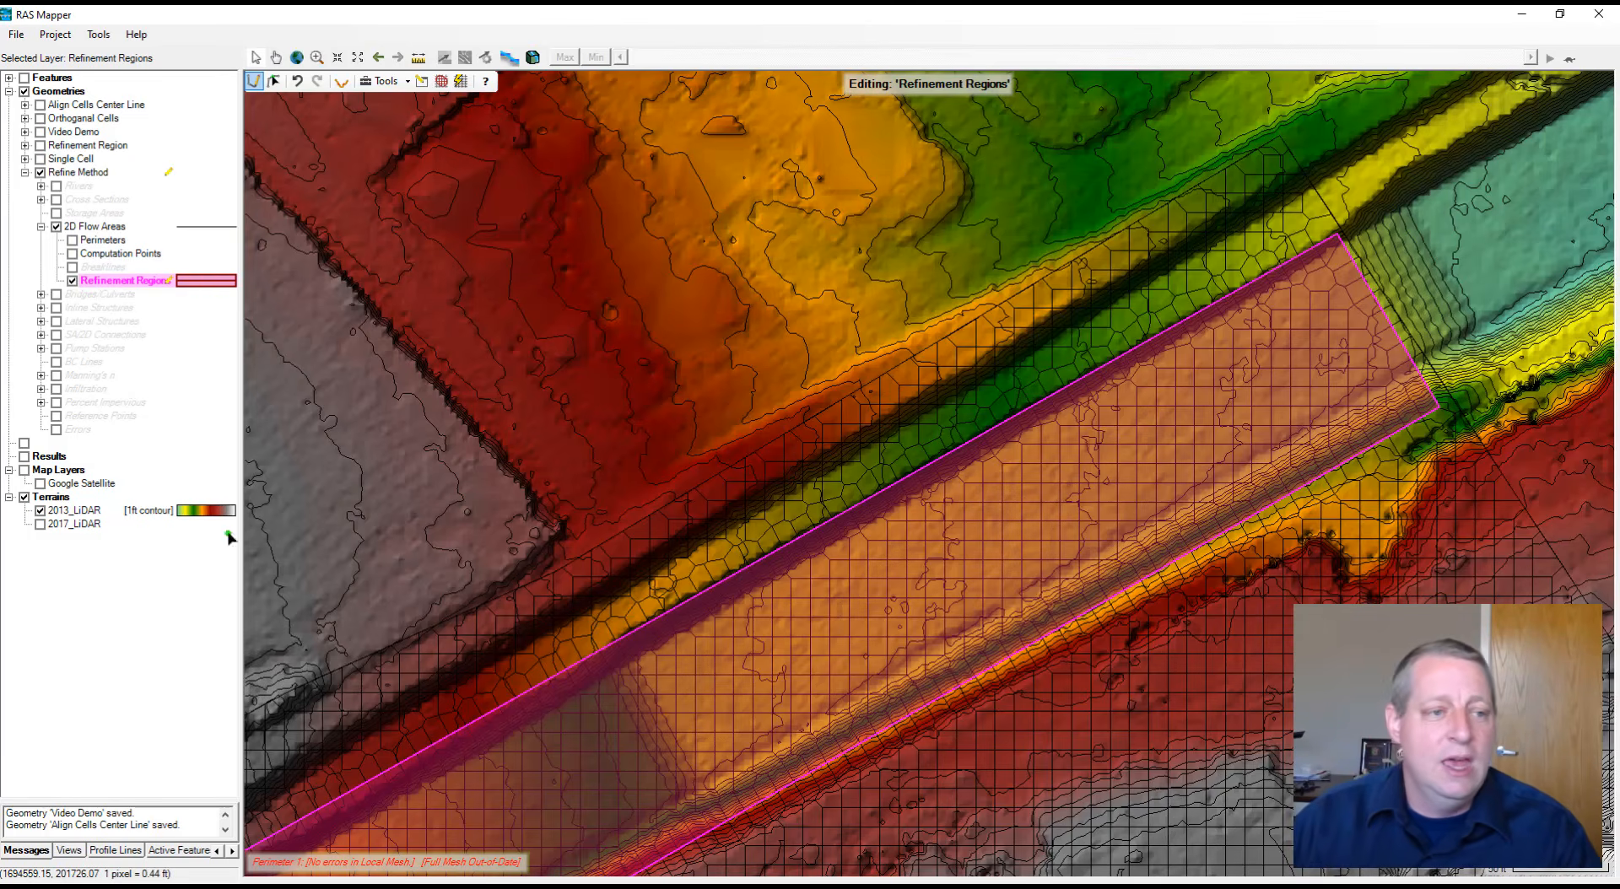
Set the Downstream Channel region's cell size to 10 in both X and Y
right_click(124, 286)
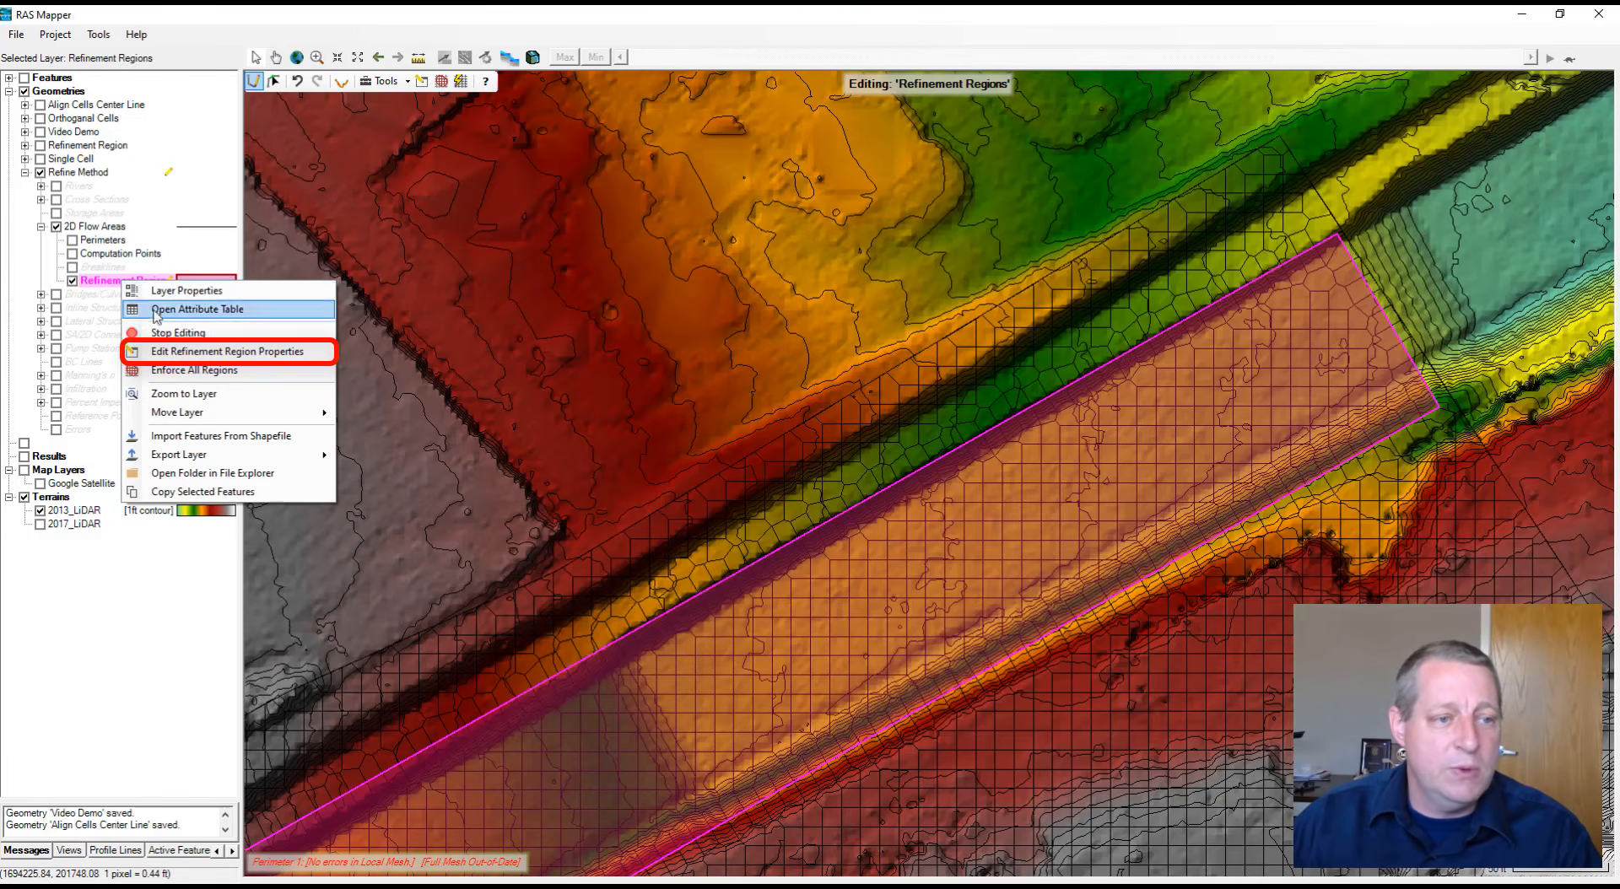
left_click(173, 353)
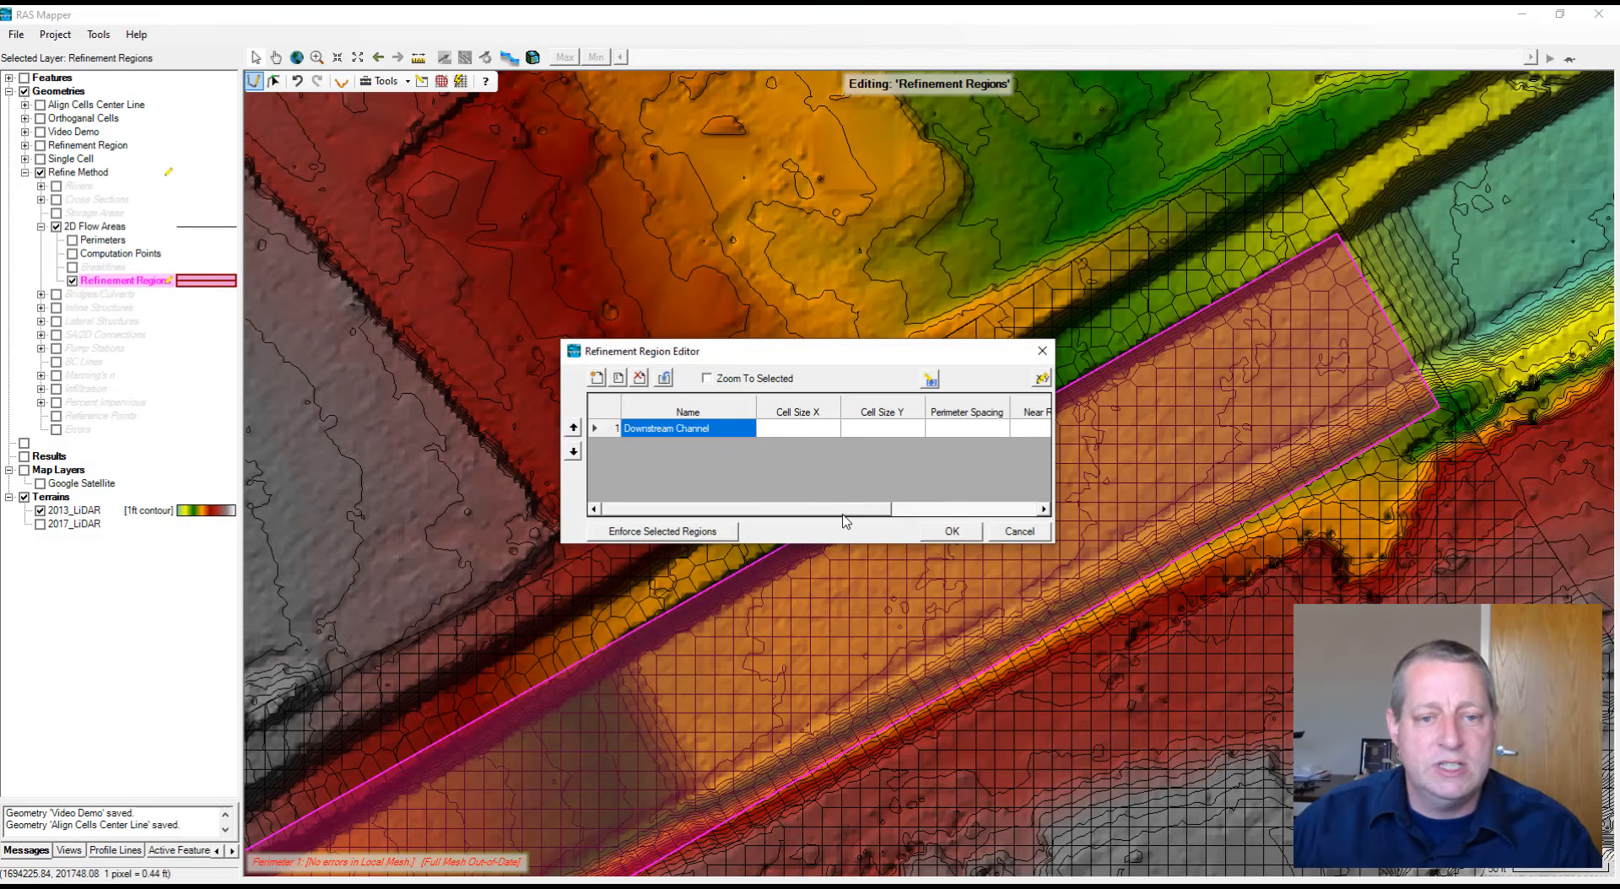
left_click_drag(846, 513, 860, 512)
left_click(800, 431)
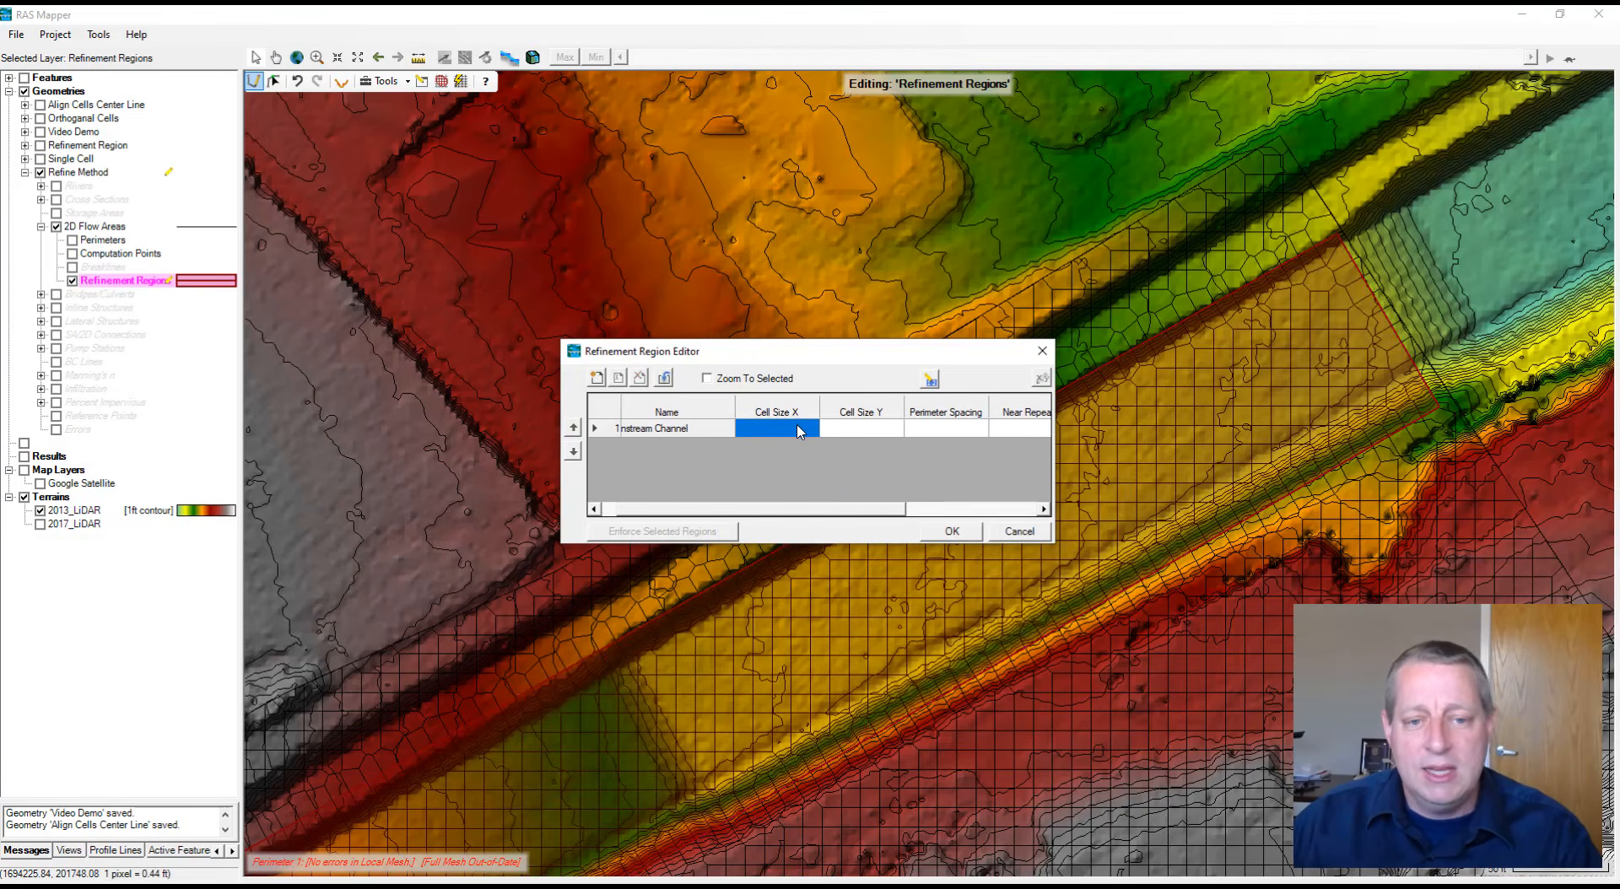
type("10")
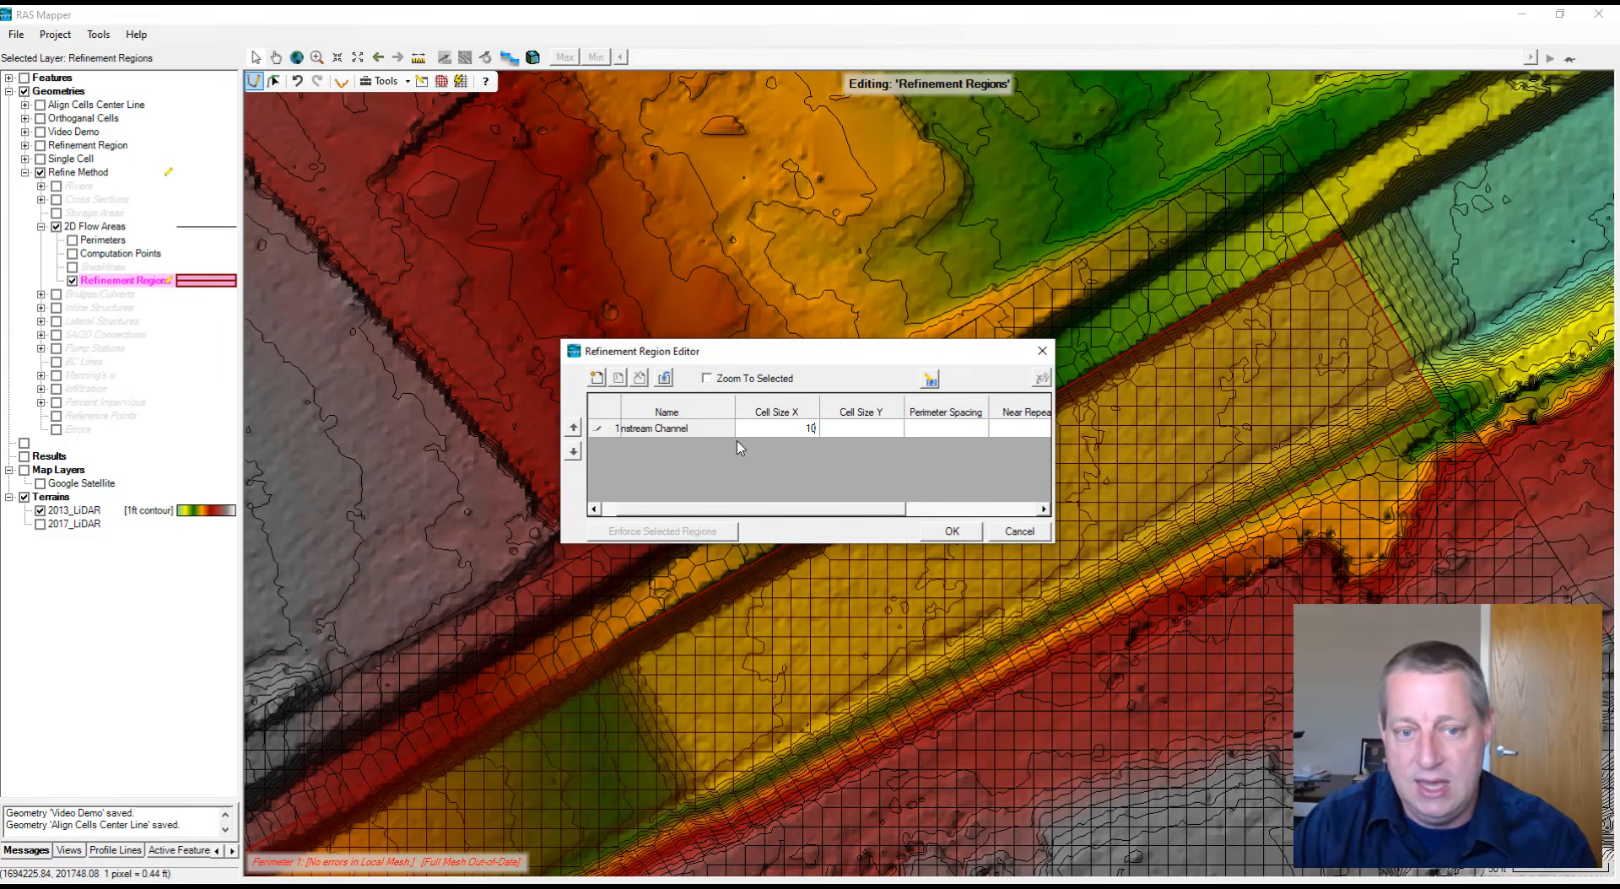
key("Tab")
type("10")
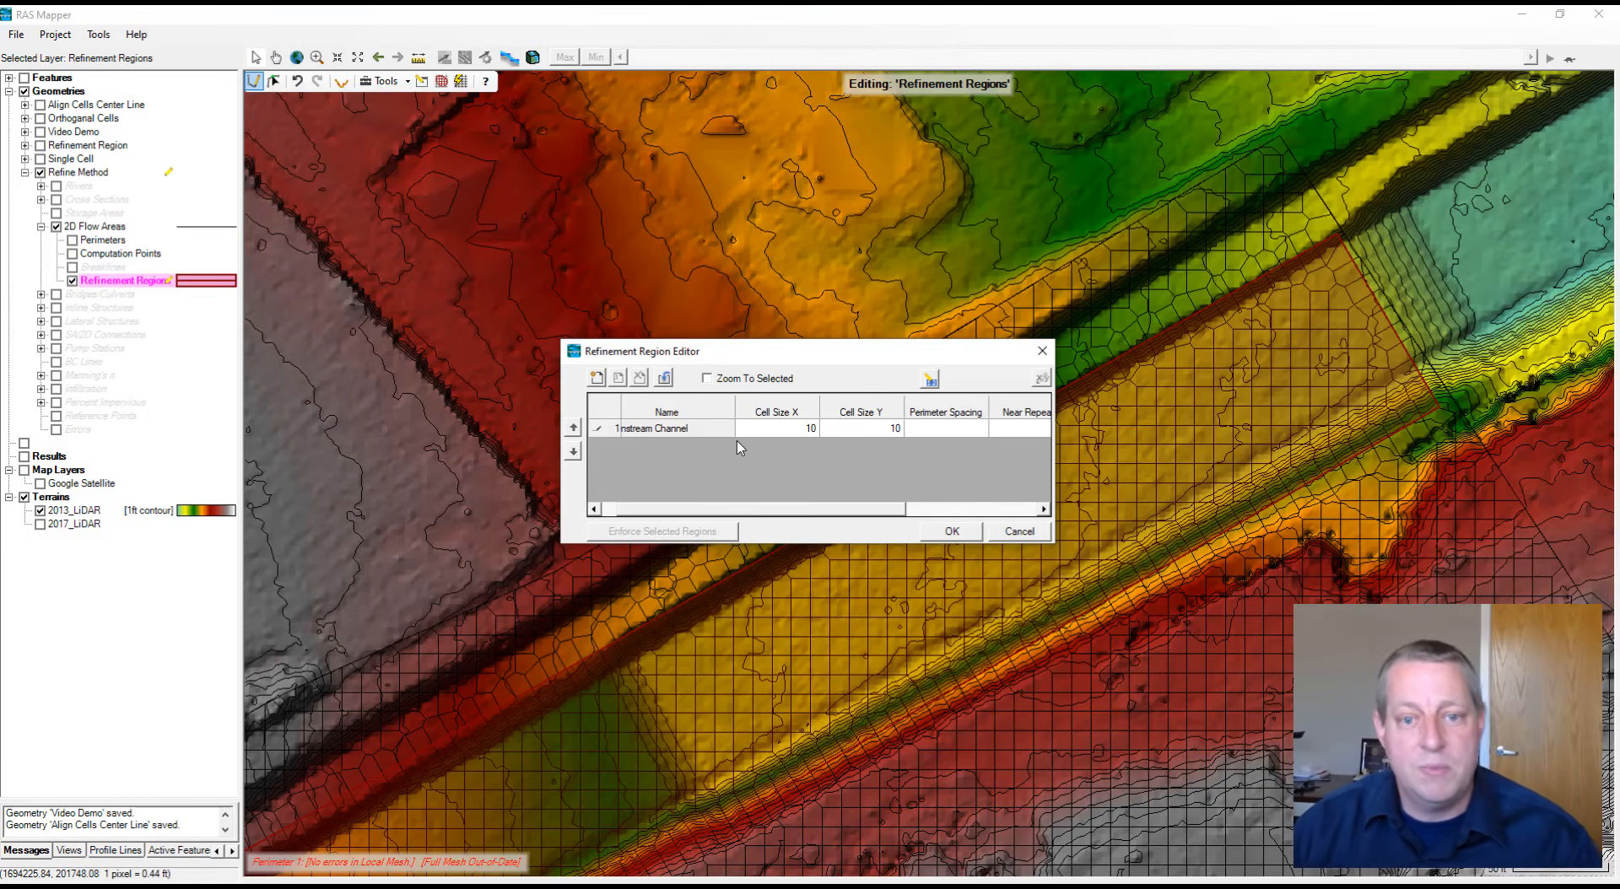
Set the Downstream Channel region's near repeats to 5 and accept the region properties
left_click_drag(755, 514, 902, 512)
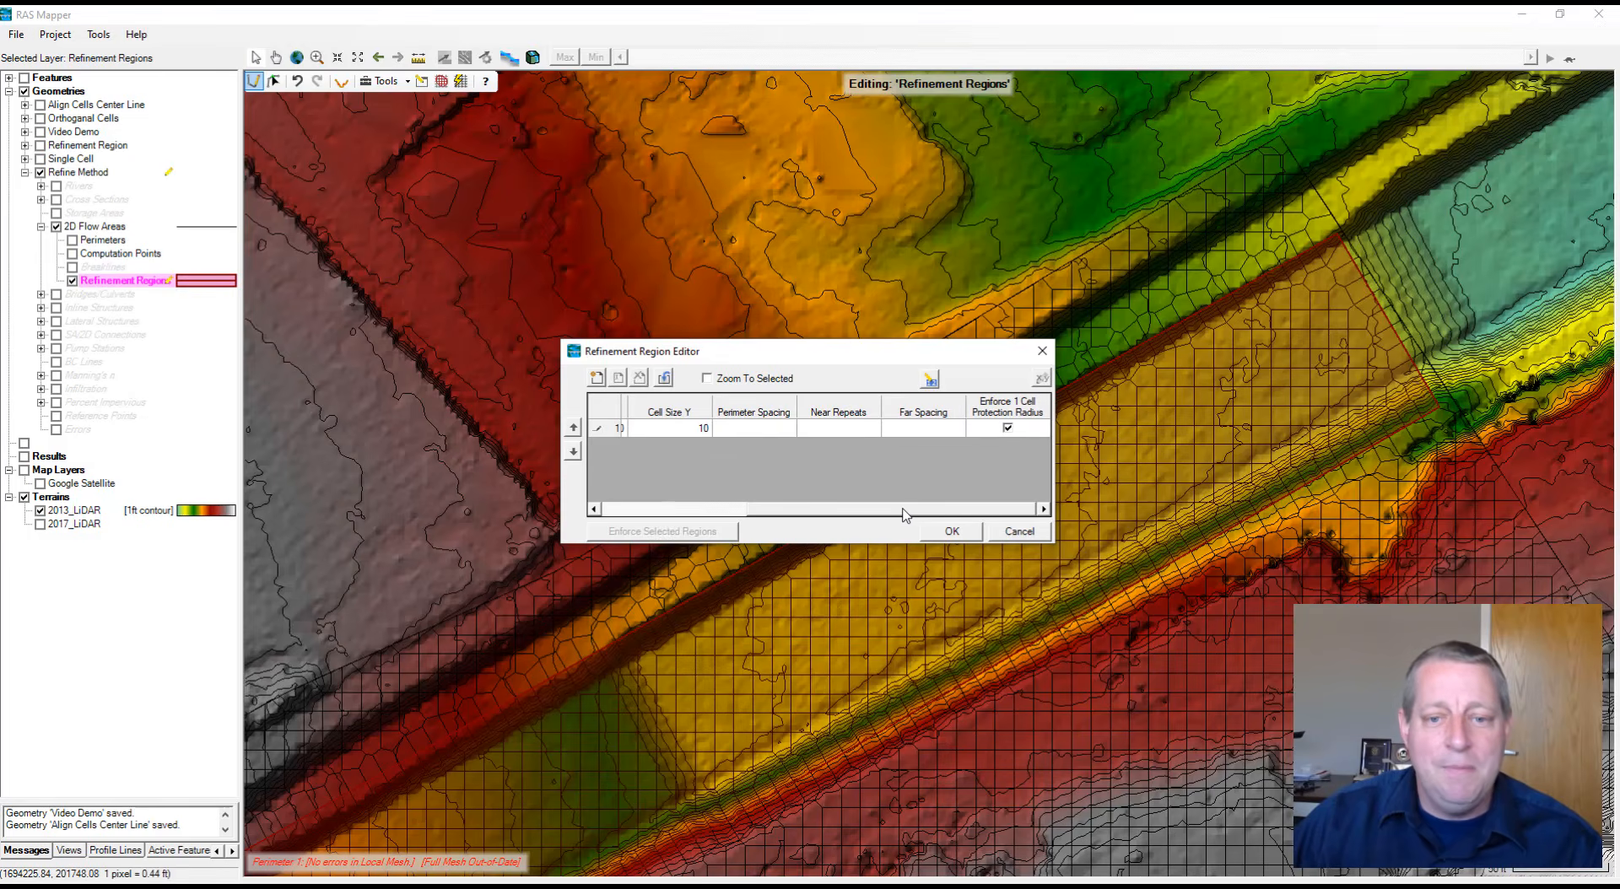
left_click(850, 429)
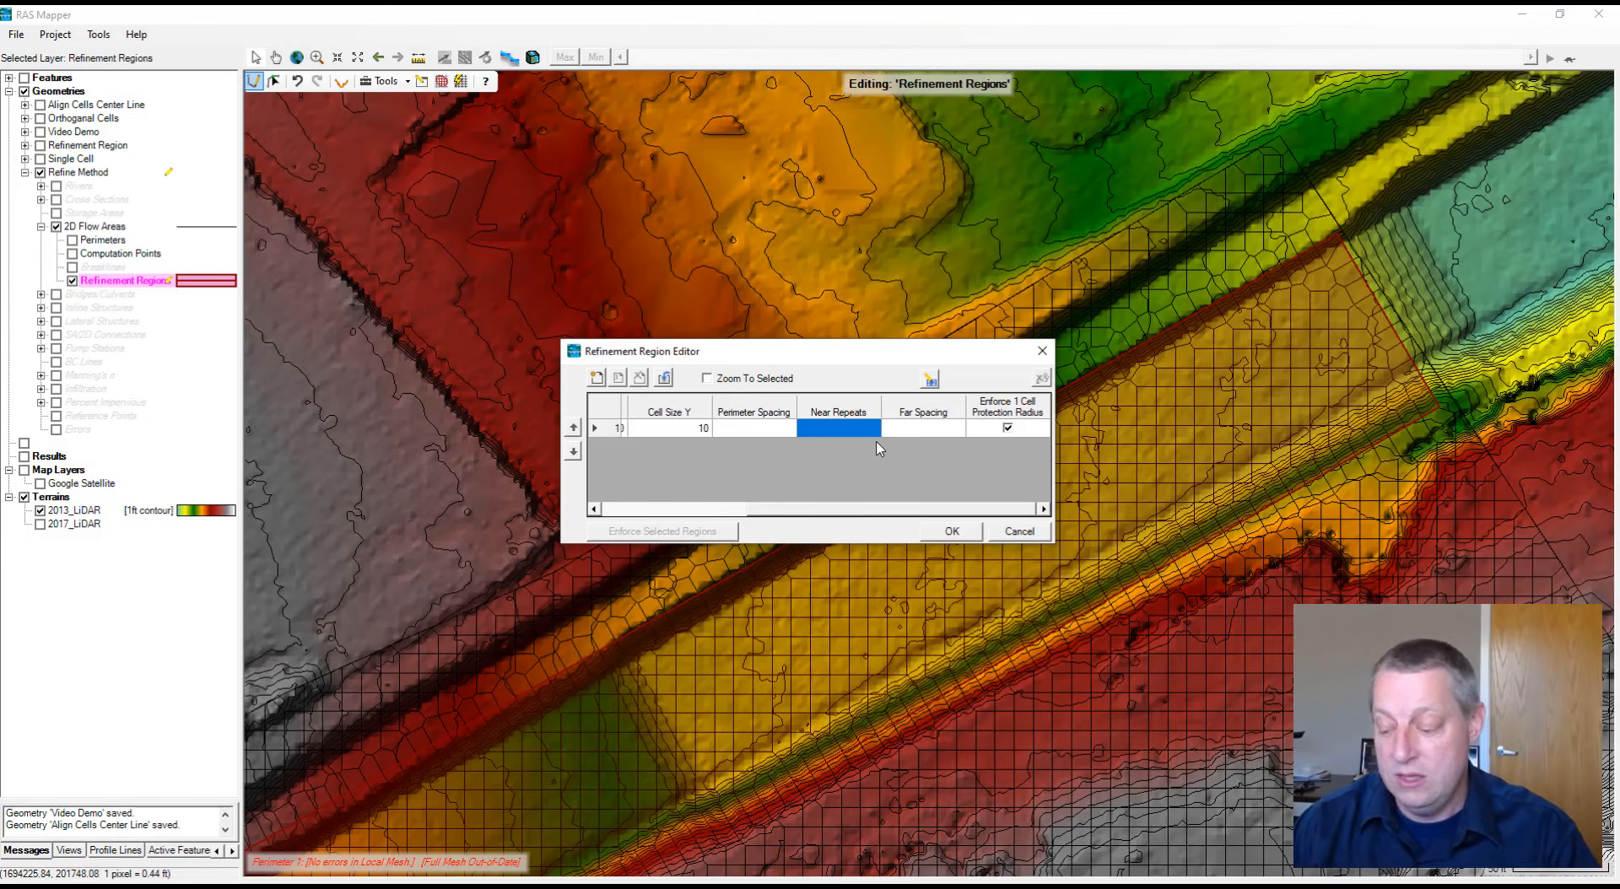
type("5")
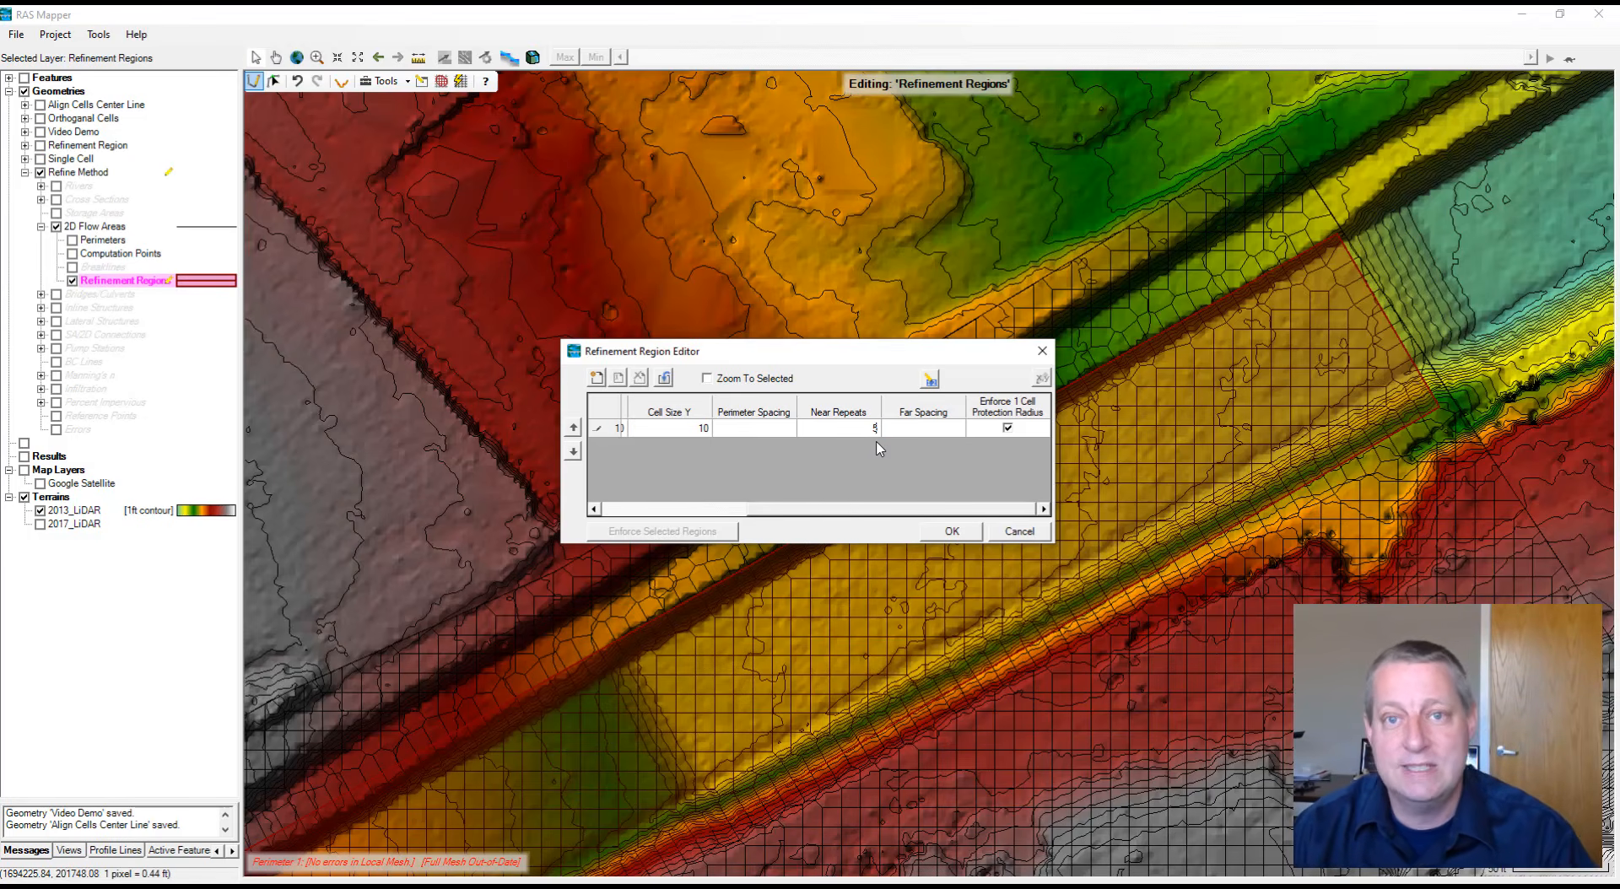
left_click(949, 533)
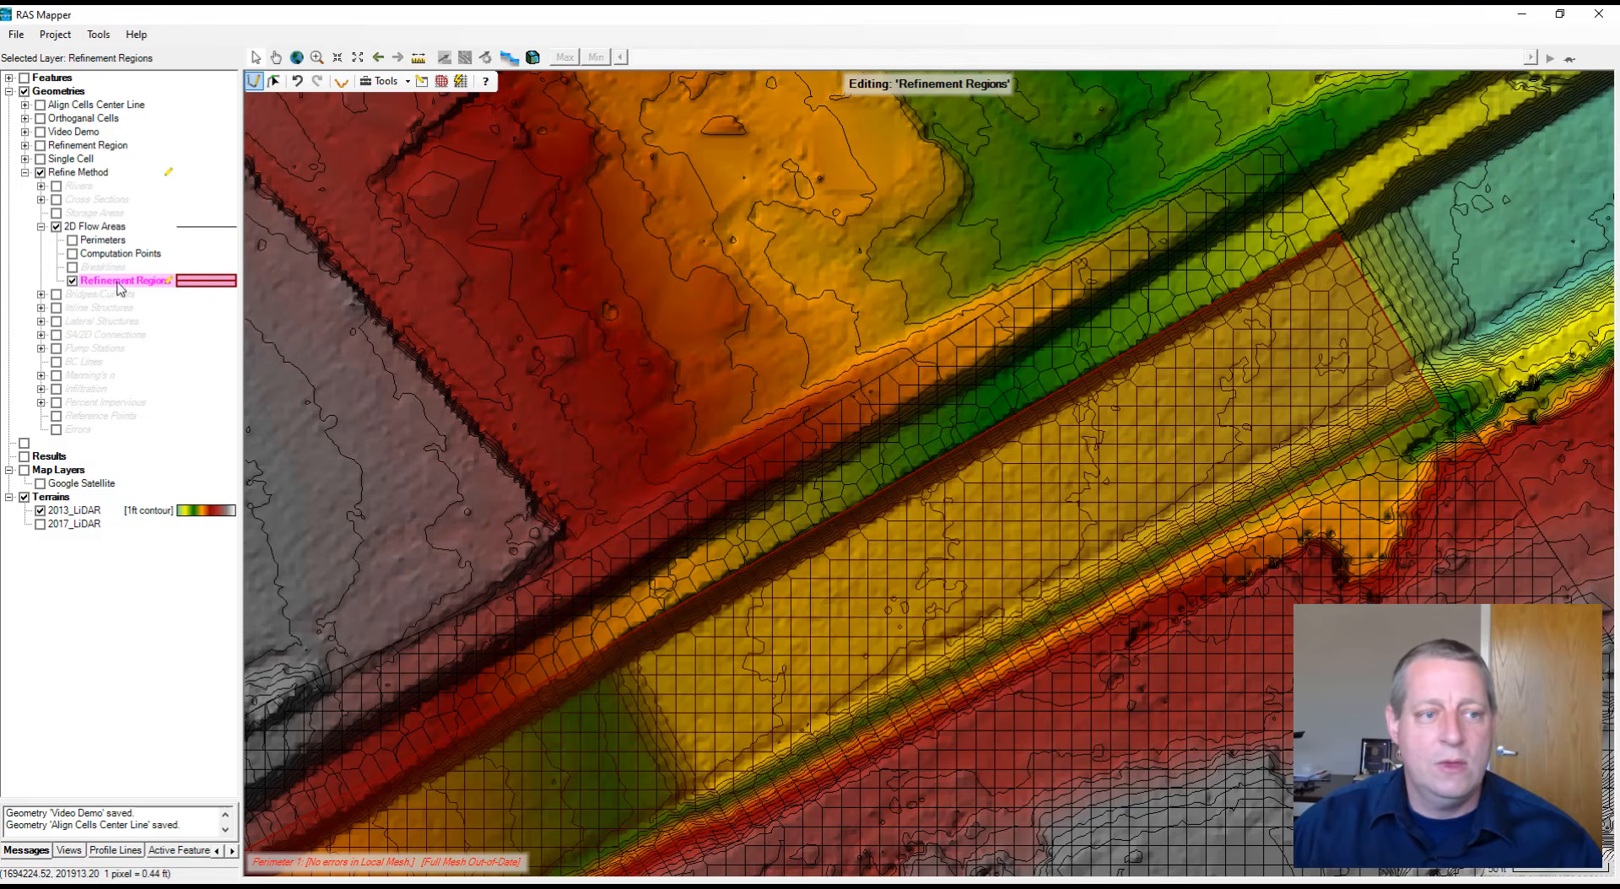
Enforce the Downstream Channel region on the mesh with its new cell size and near repeats
left_click(1054, 403)
right_click(1055, 402)
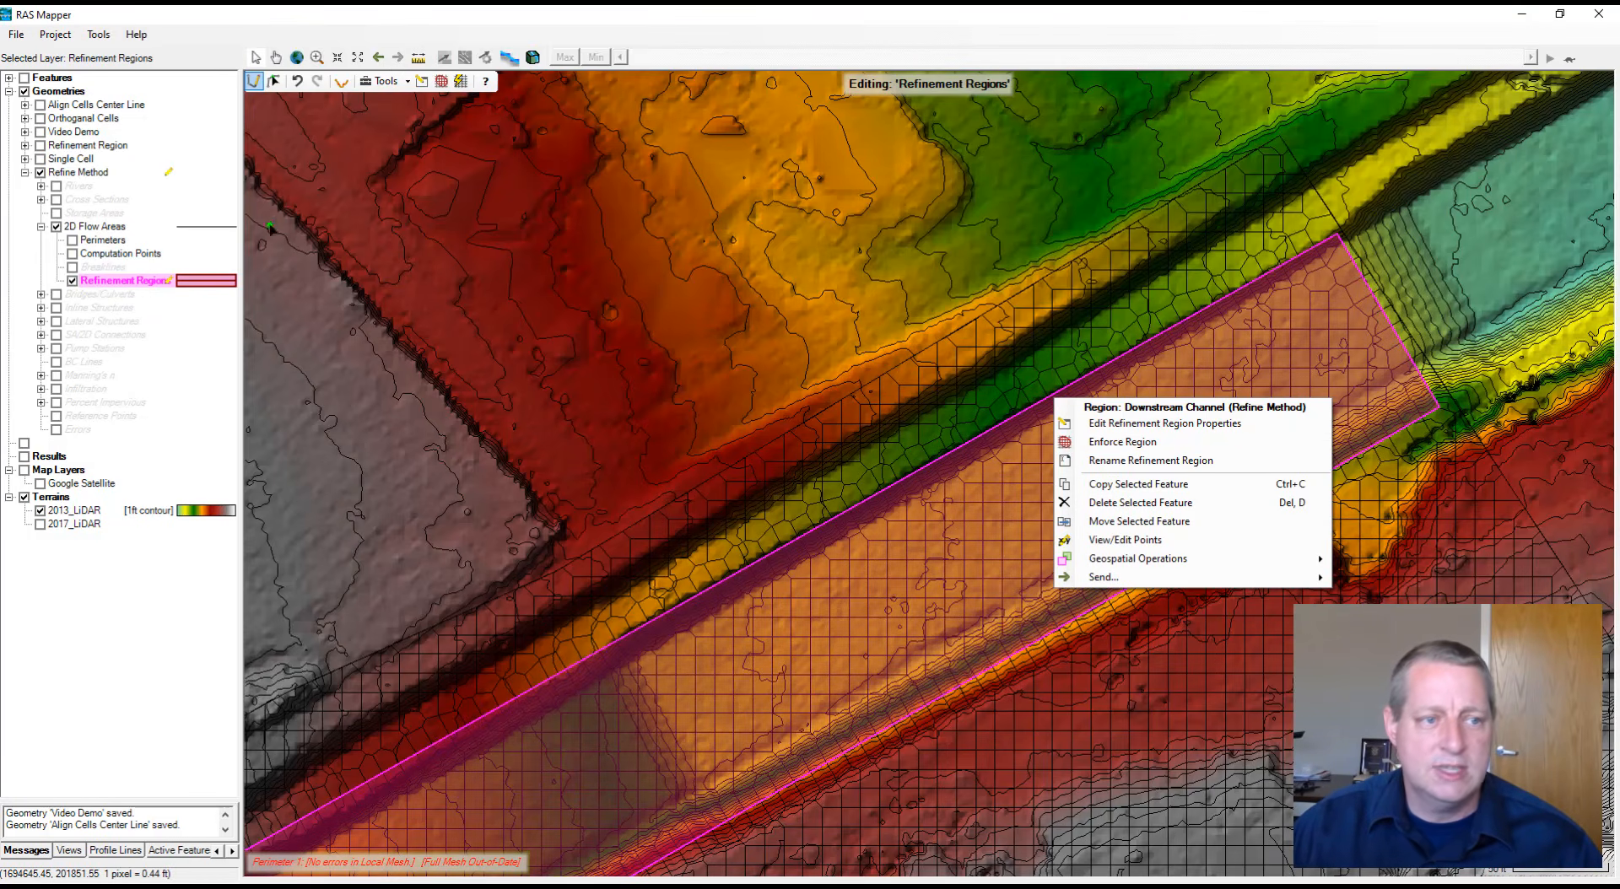
right_click(126, 280)
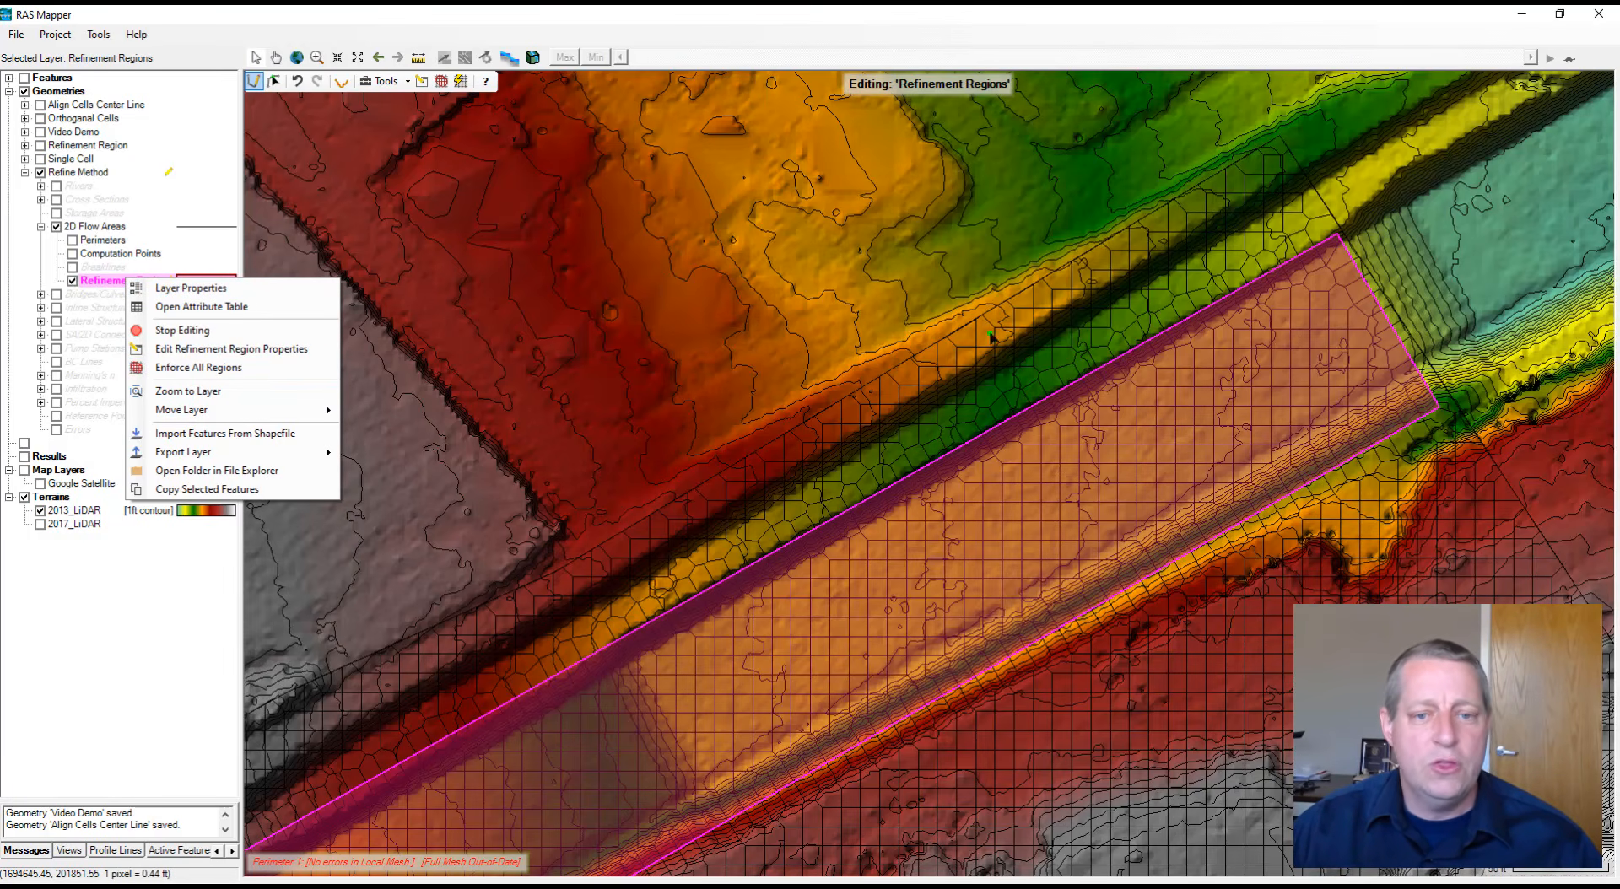
left_click(1012, 413)
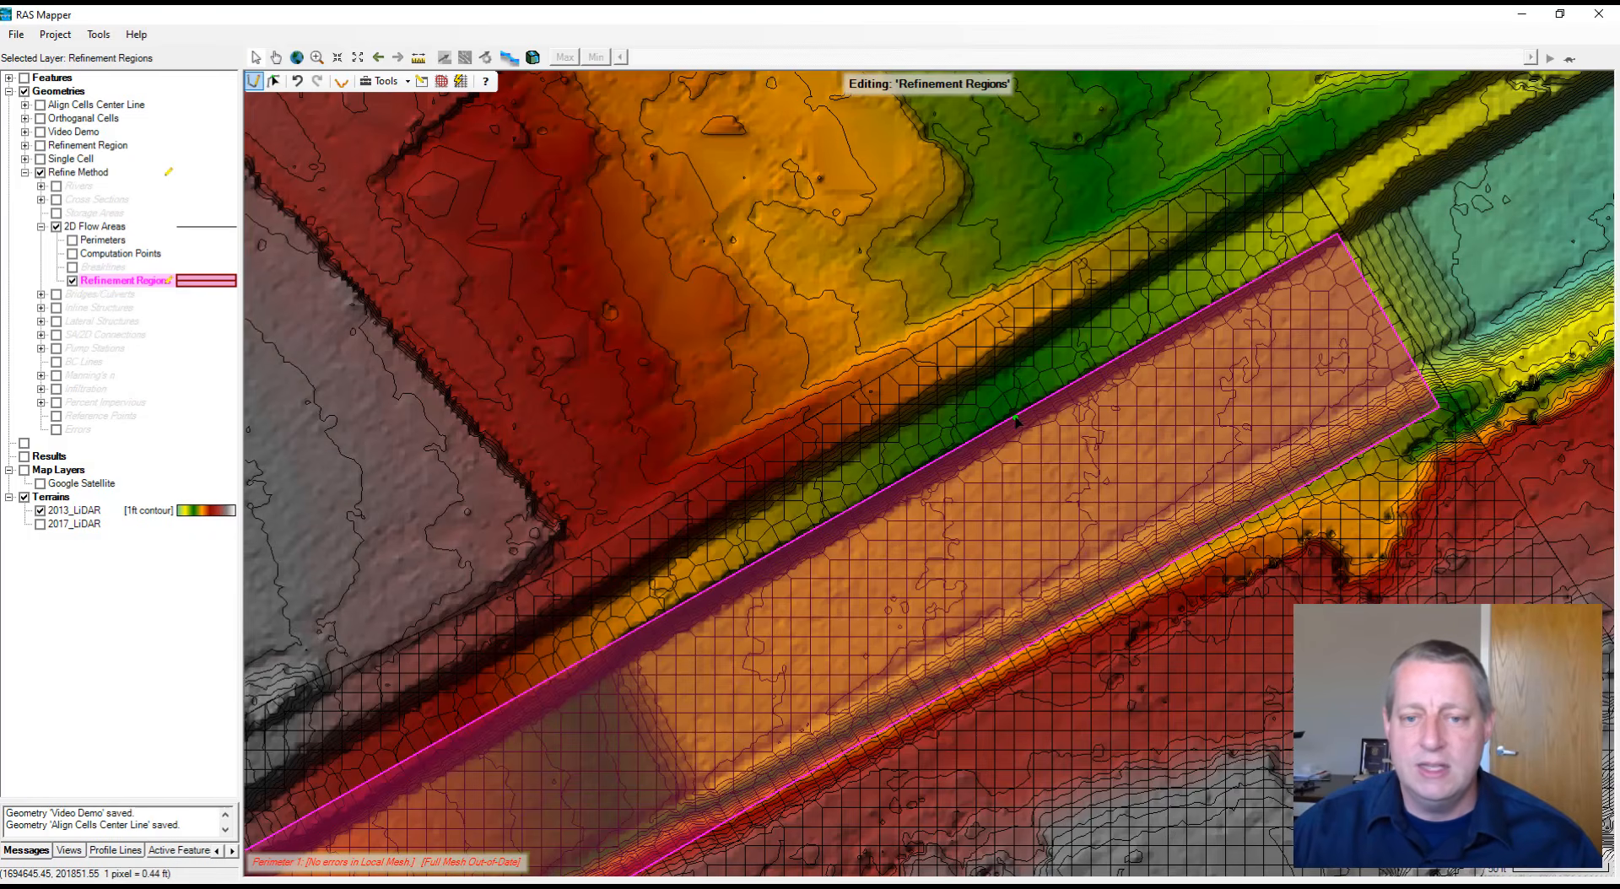
right_click(1014, 417)
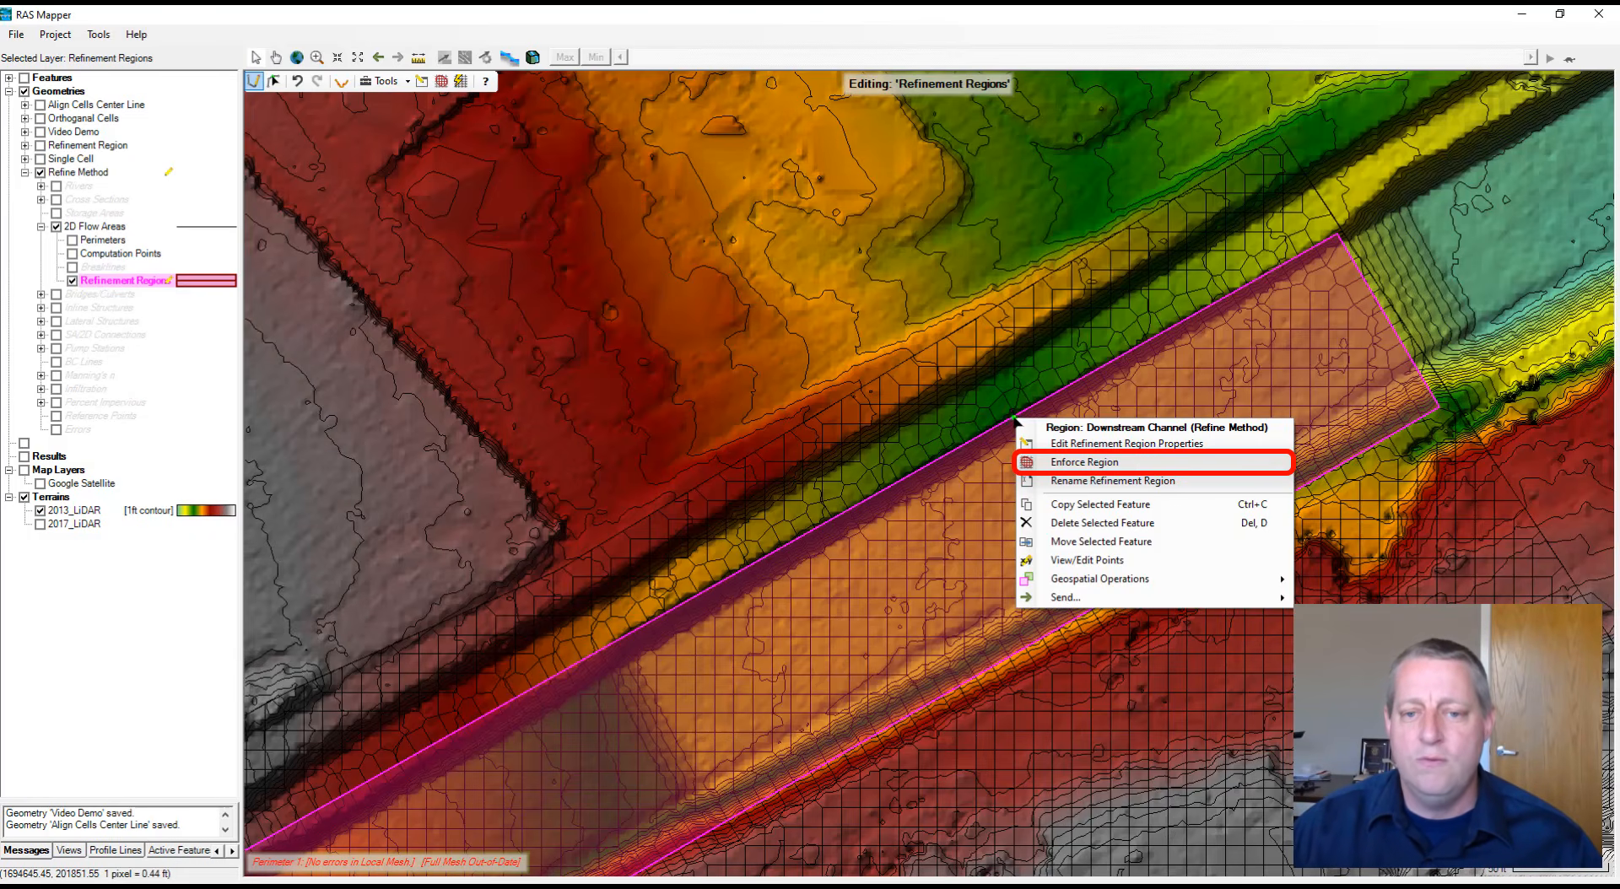
left_click(1104, 469)
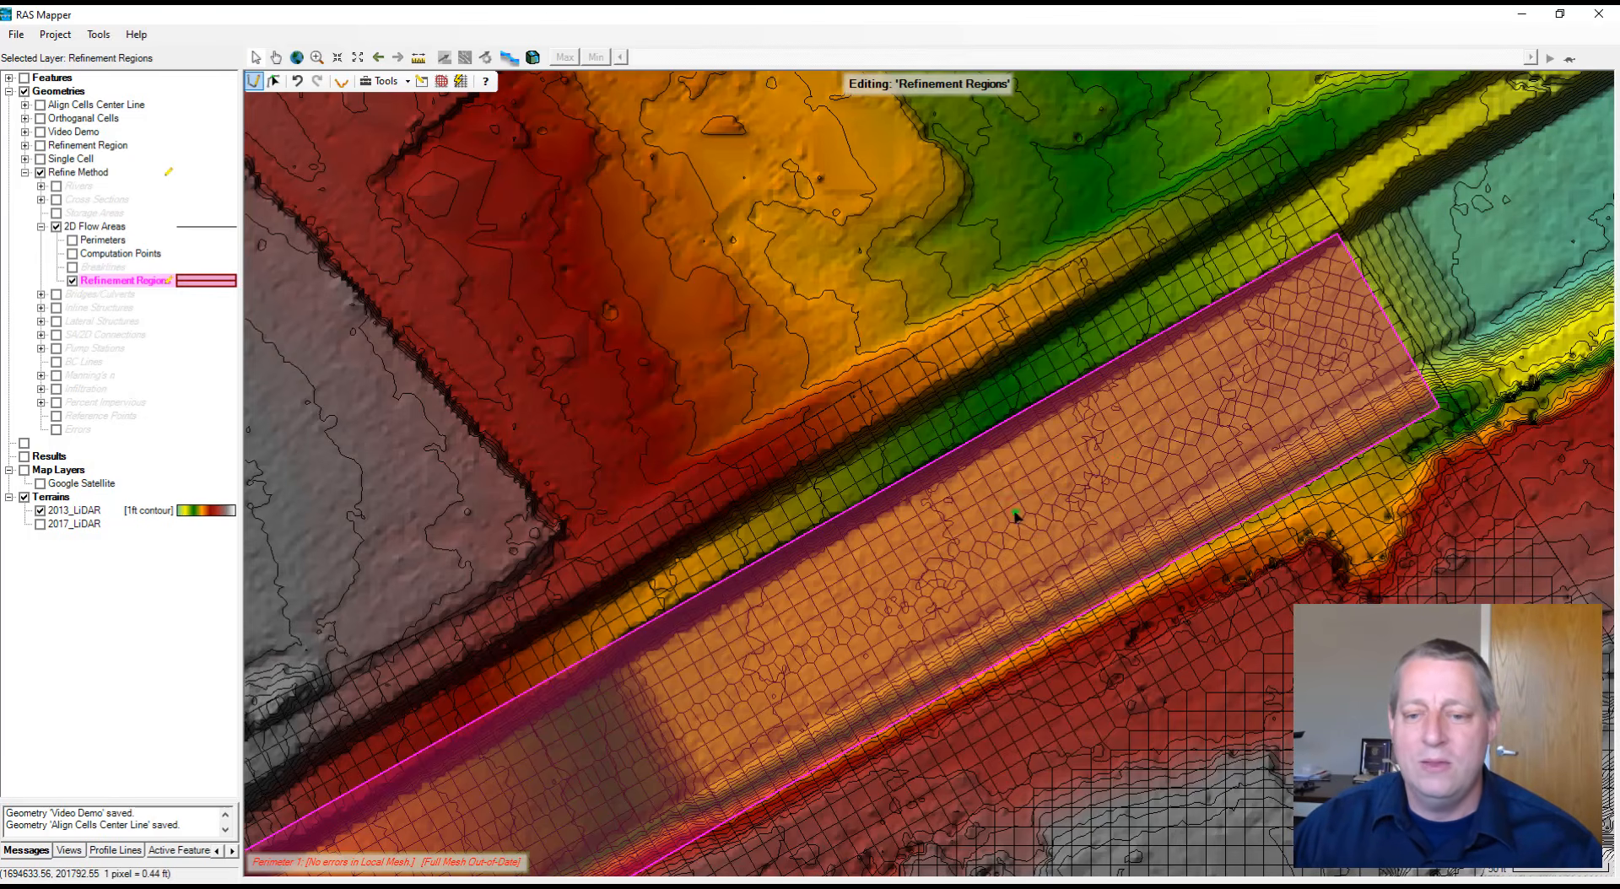
Set the Downstream Channel region's near repeats to 6
right_click(997, 481)
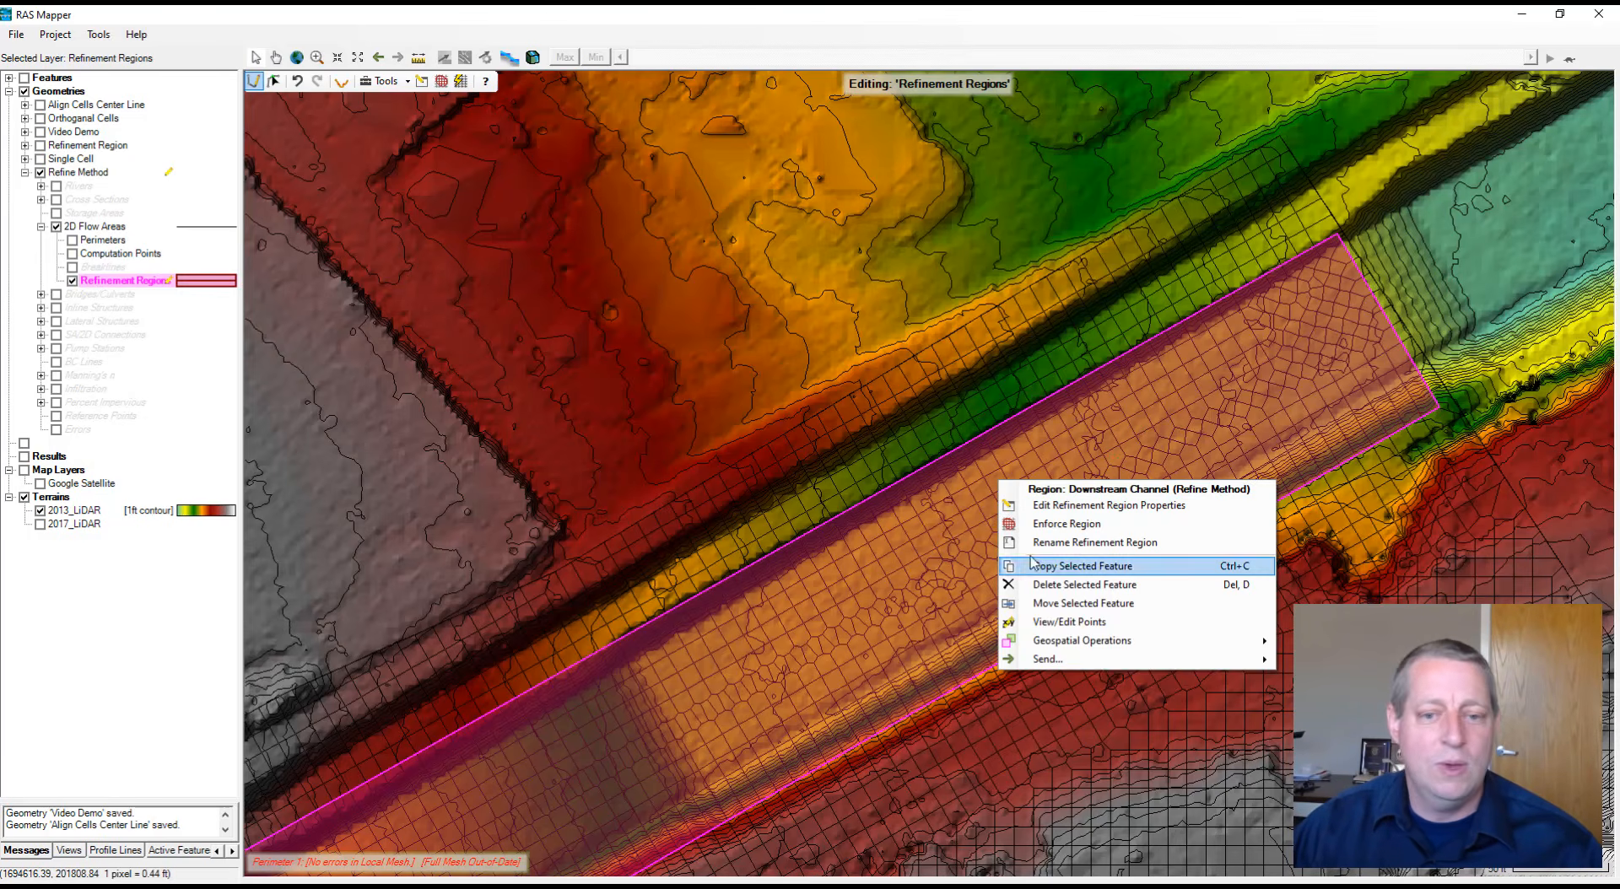
right_click(132, 281)
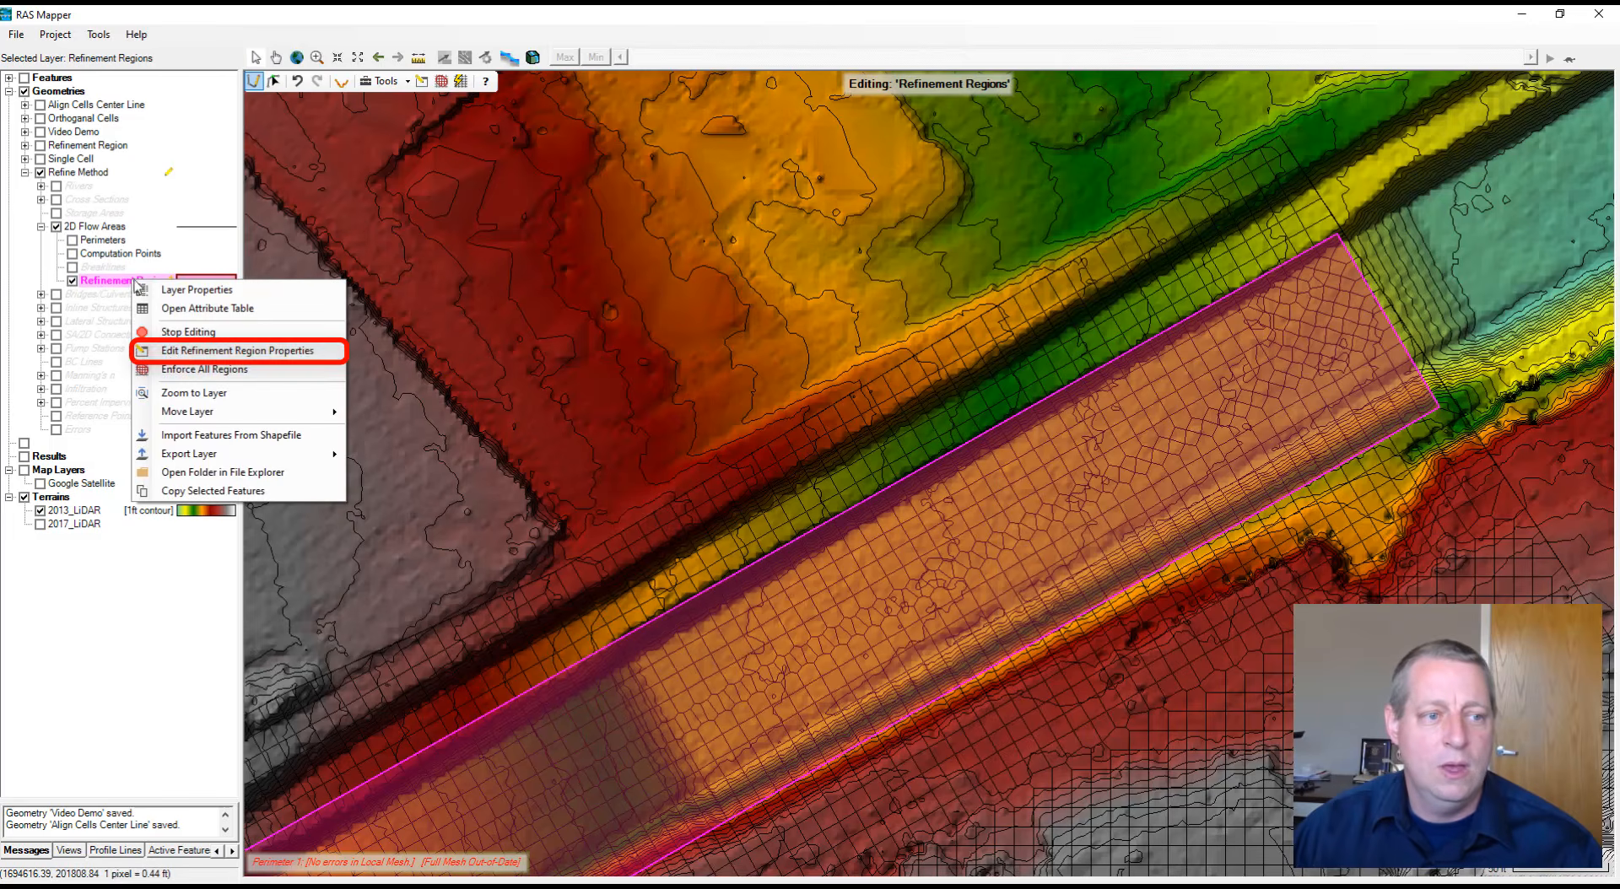
left_click(172, 351)
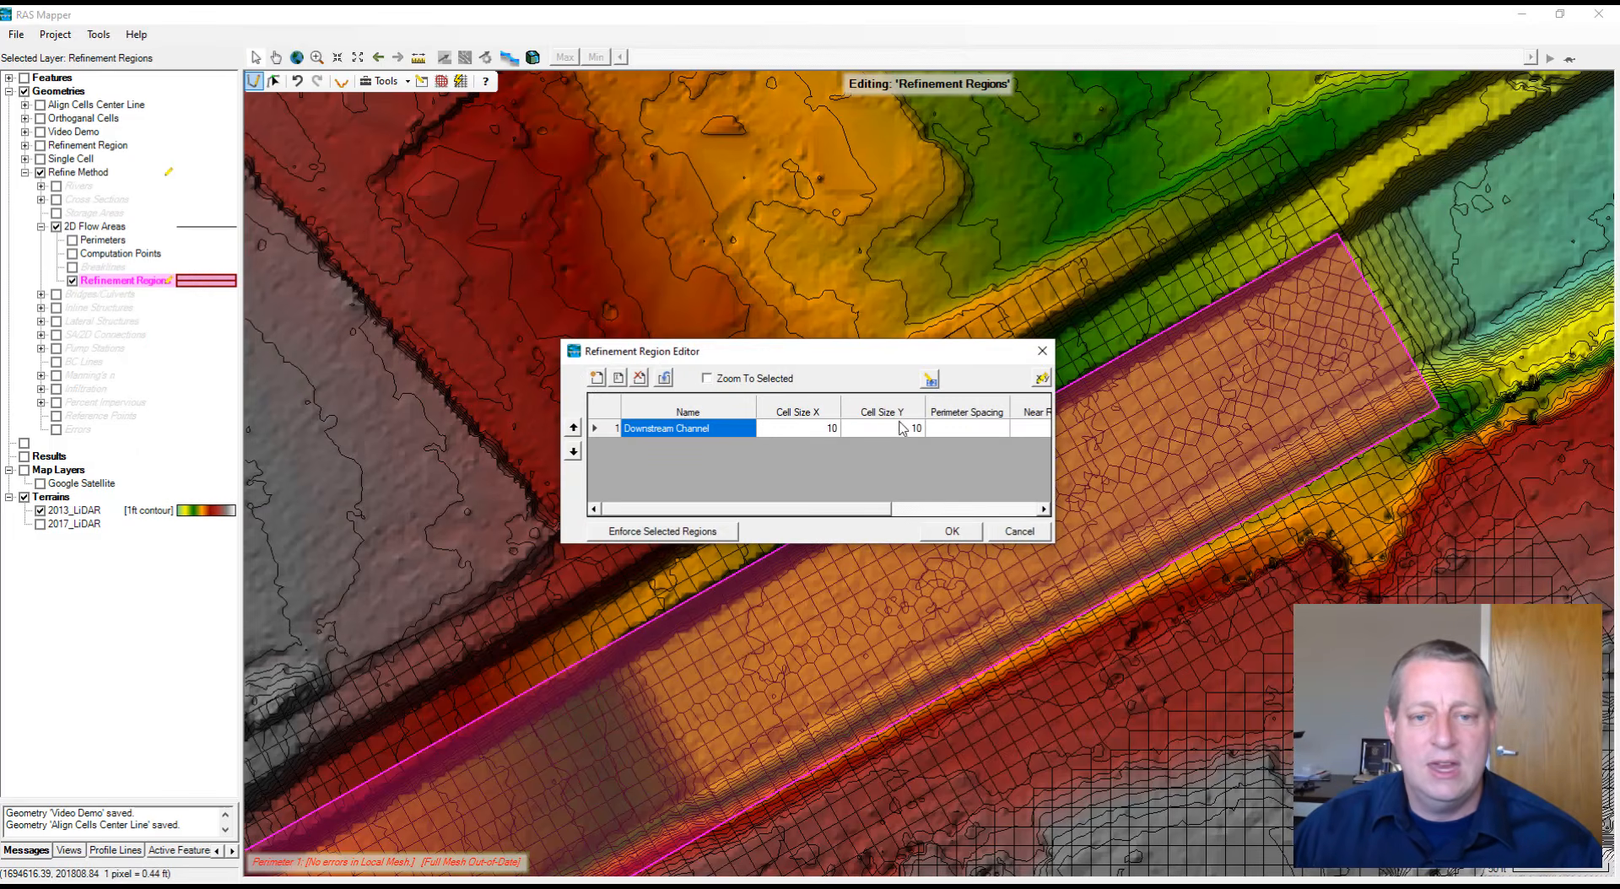
left_click(965, 433)
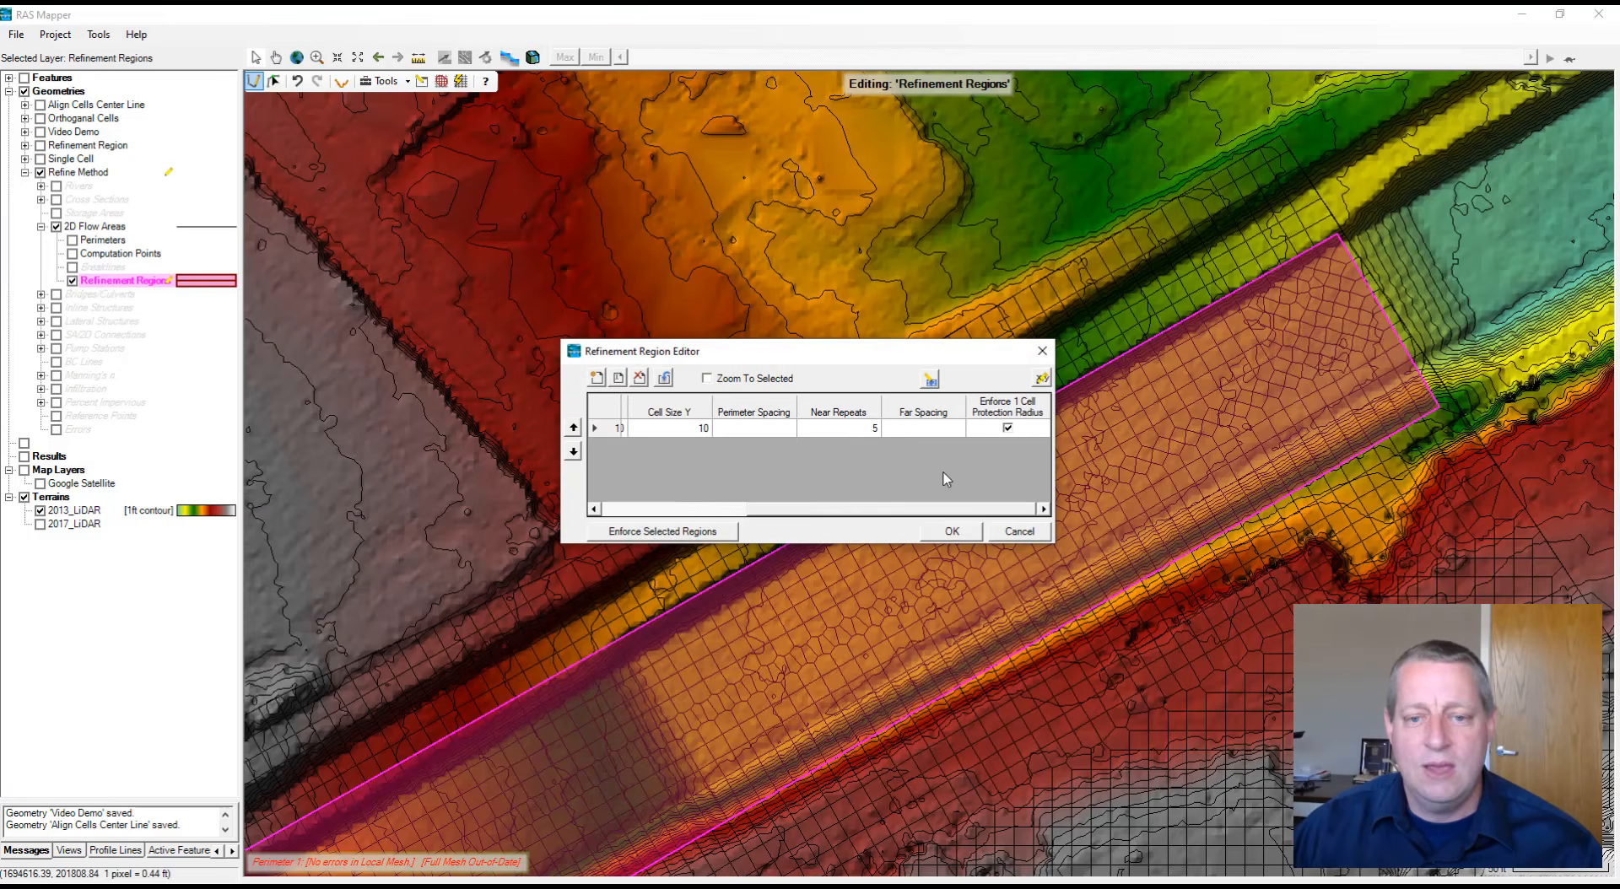
left_click(876, 432)
type("6")
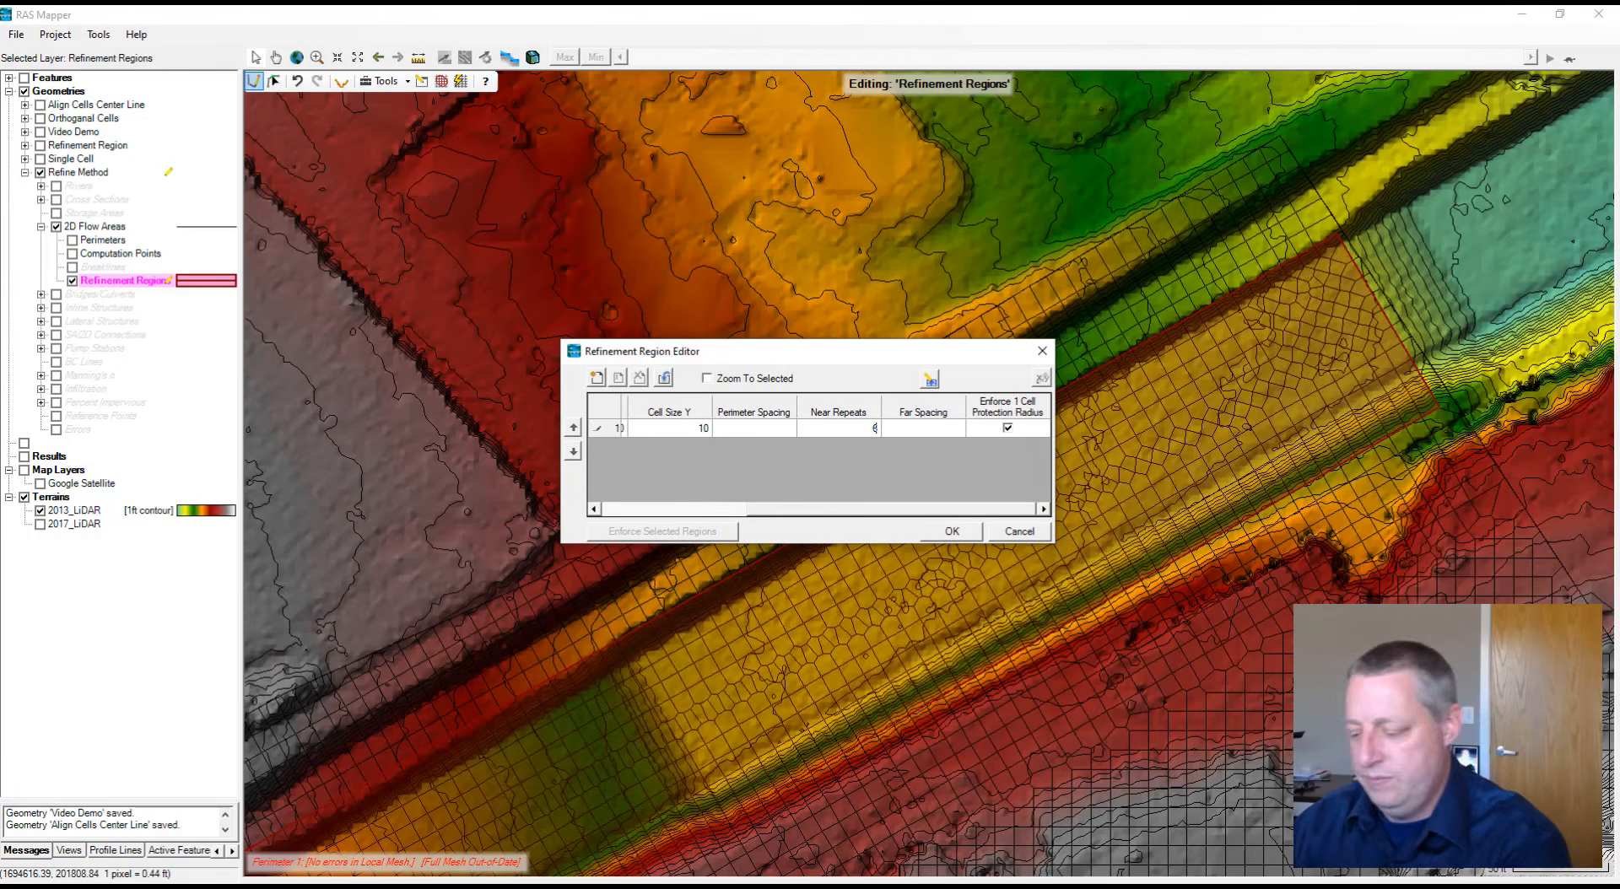
left_click(949, 531)
Re-enforce the Downstream Channel region on the mesh with the six near repeats
left_click(951, 488)
right_click(951, 487)
left_click(967, 530)
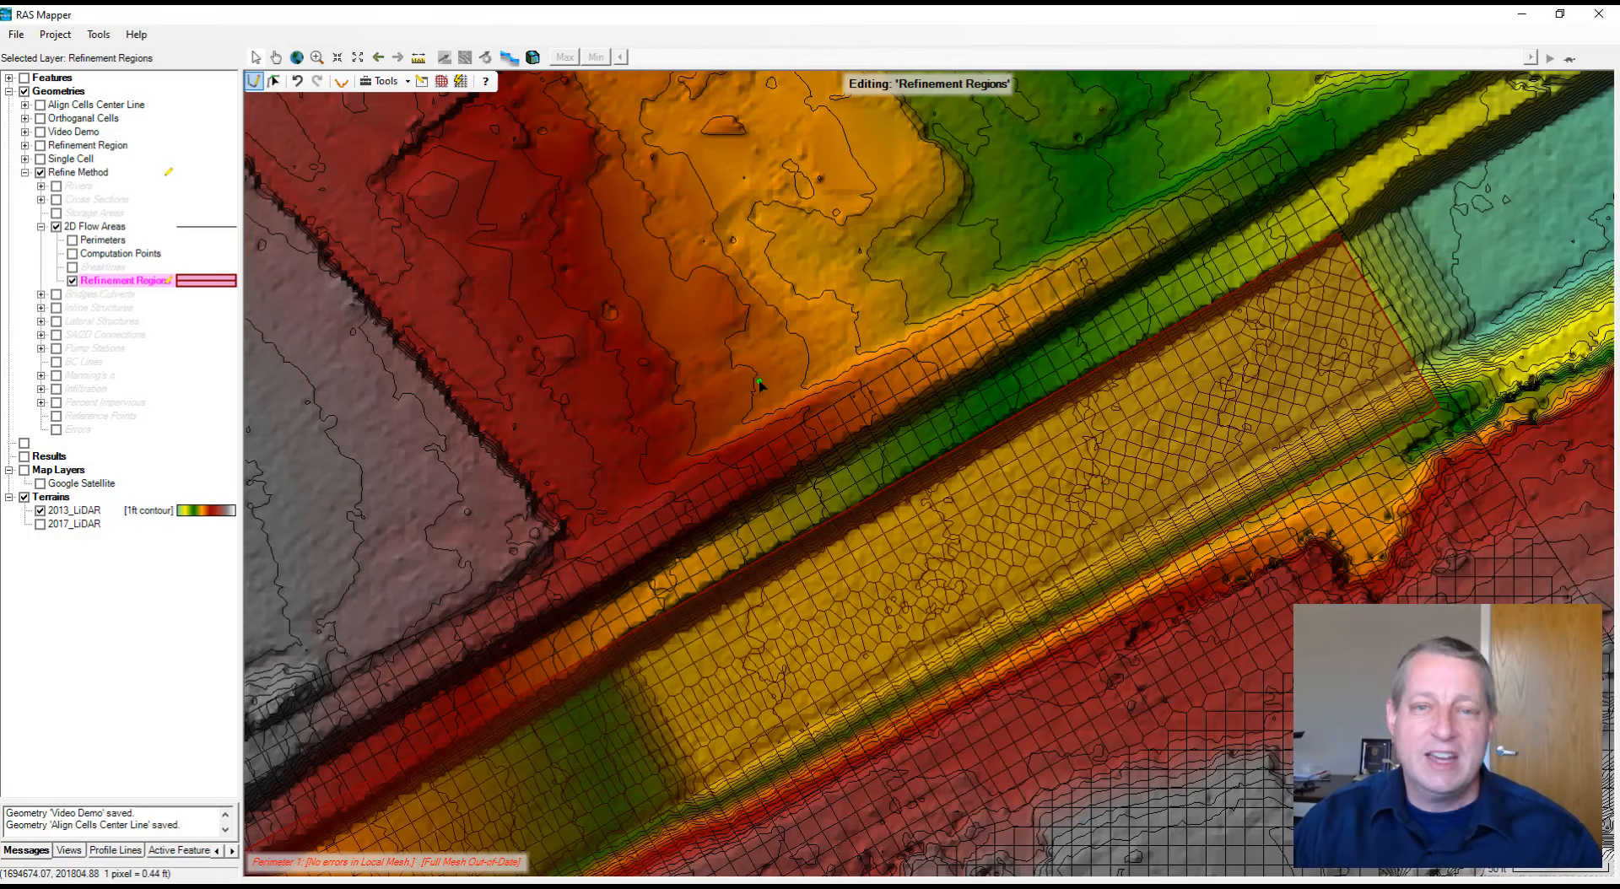
Set the Downstream Channel region's near repeats to 4
right_click(126, 279)
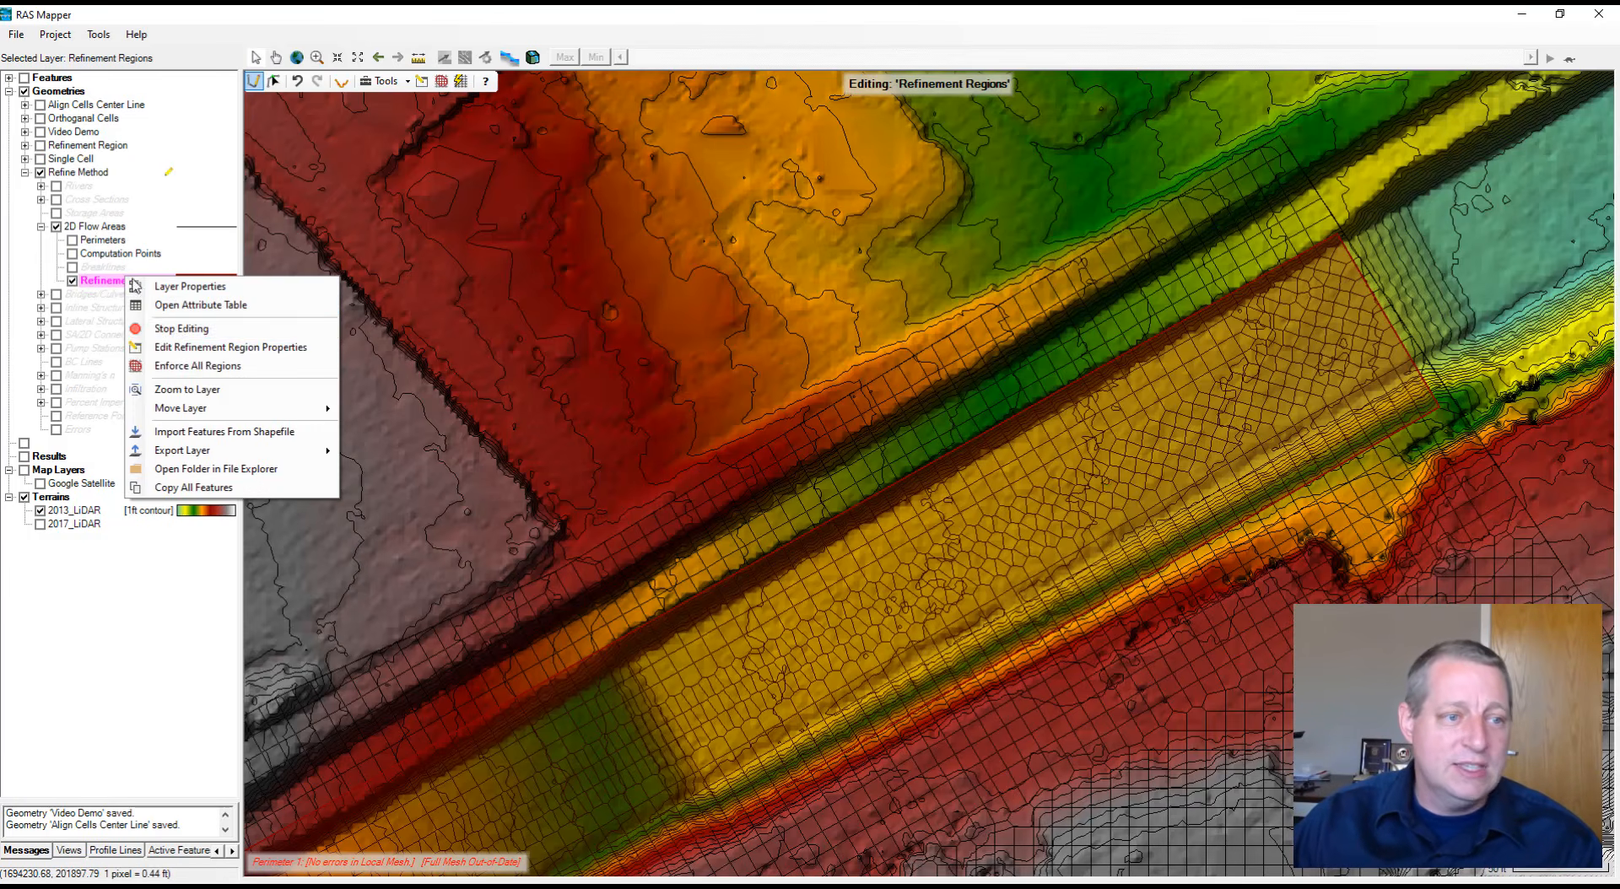
left_click(164, 347)
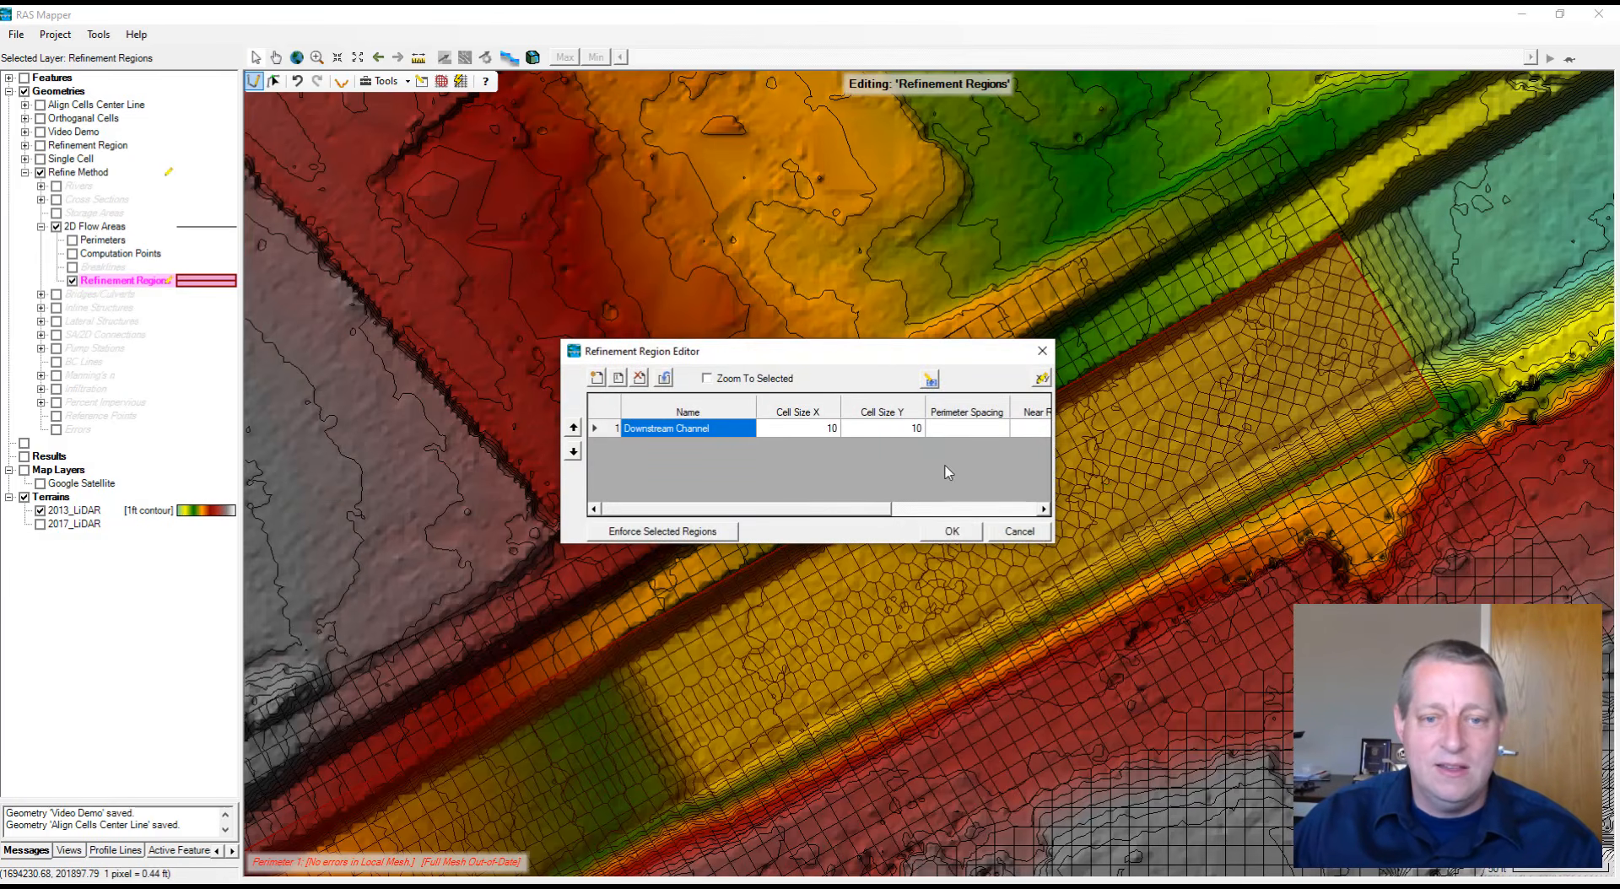
left_click(949, 510)
left_click(873, 428)
left_click(873, 428)
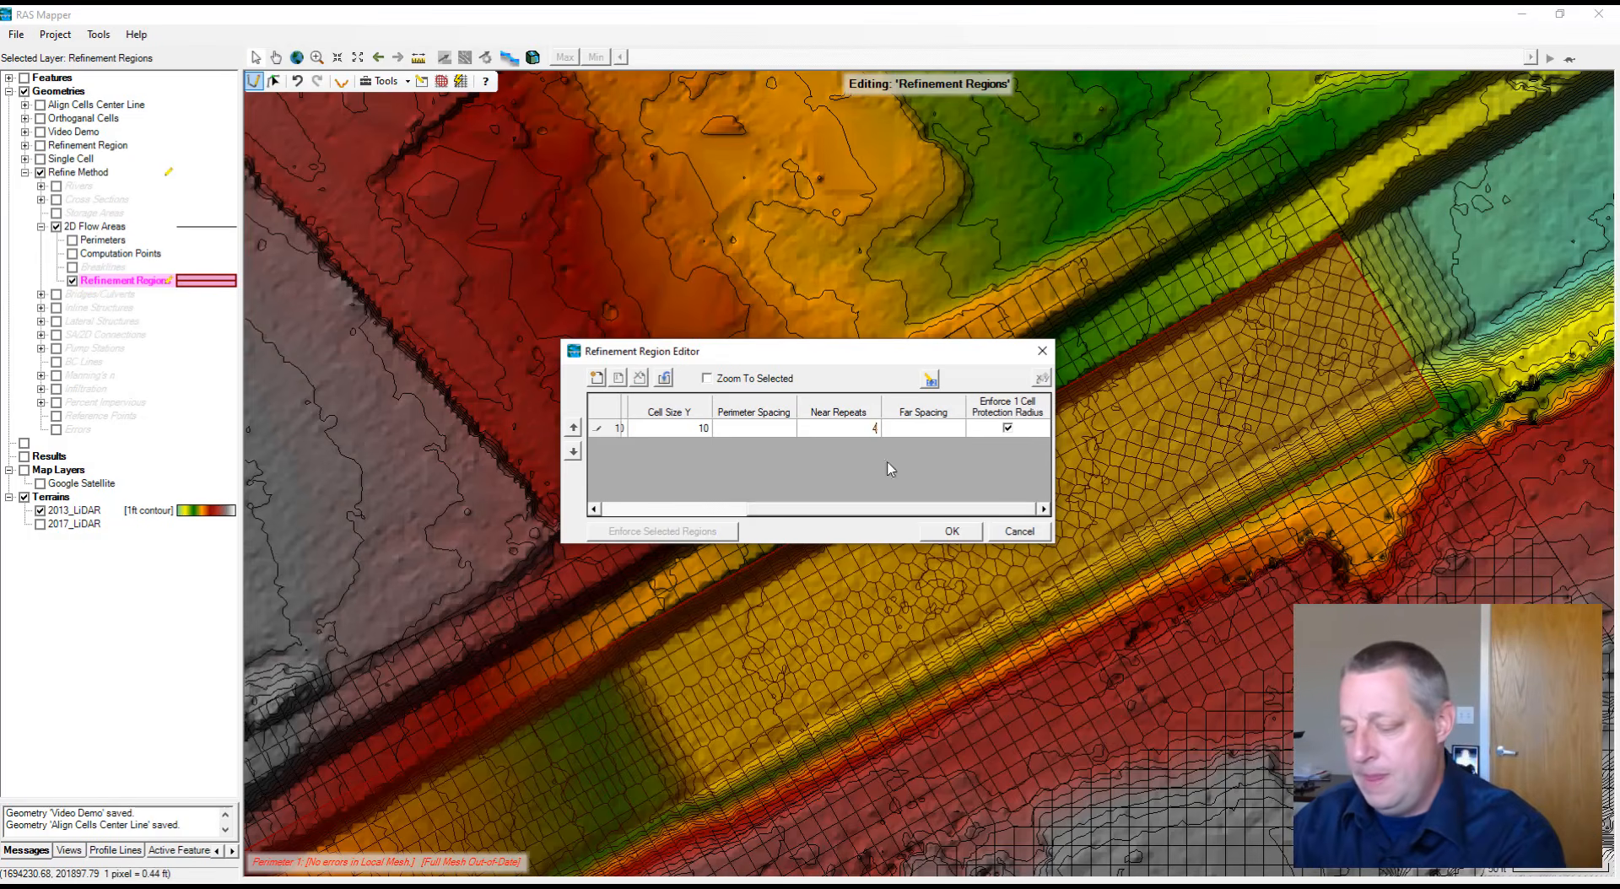
left_click(961, 530)
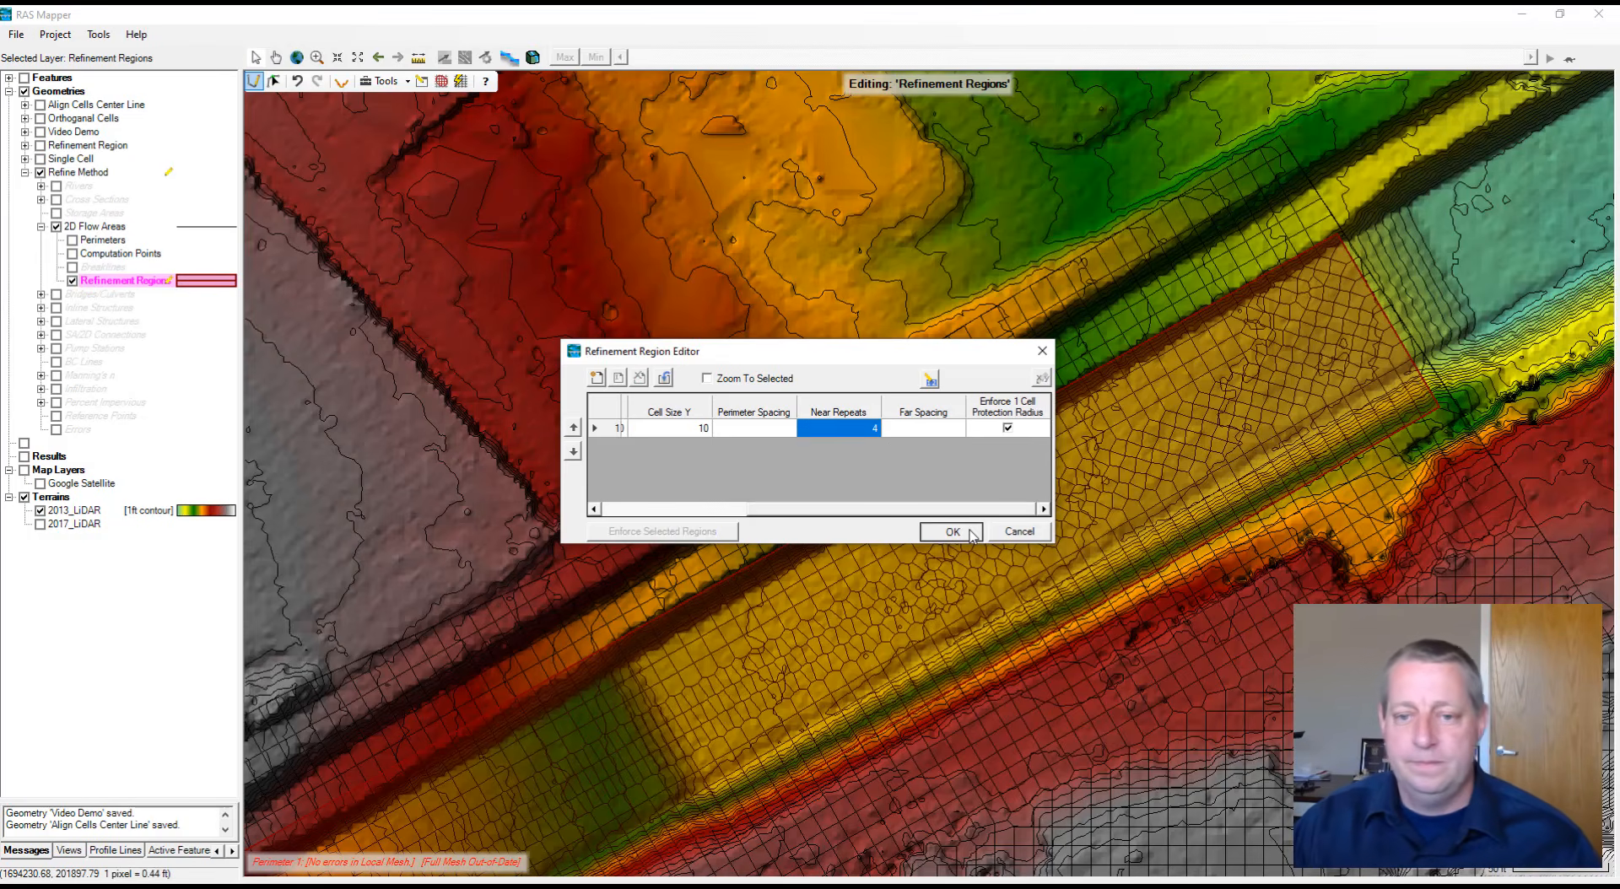
Re-enforce the Downstream Channel region on the mesh with the four near repeats and close the mapper window
right_click(886, 614)
left_click(911, 618)
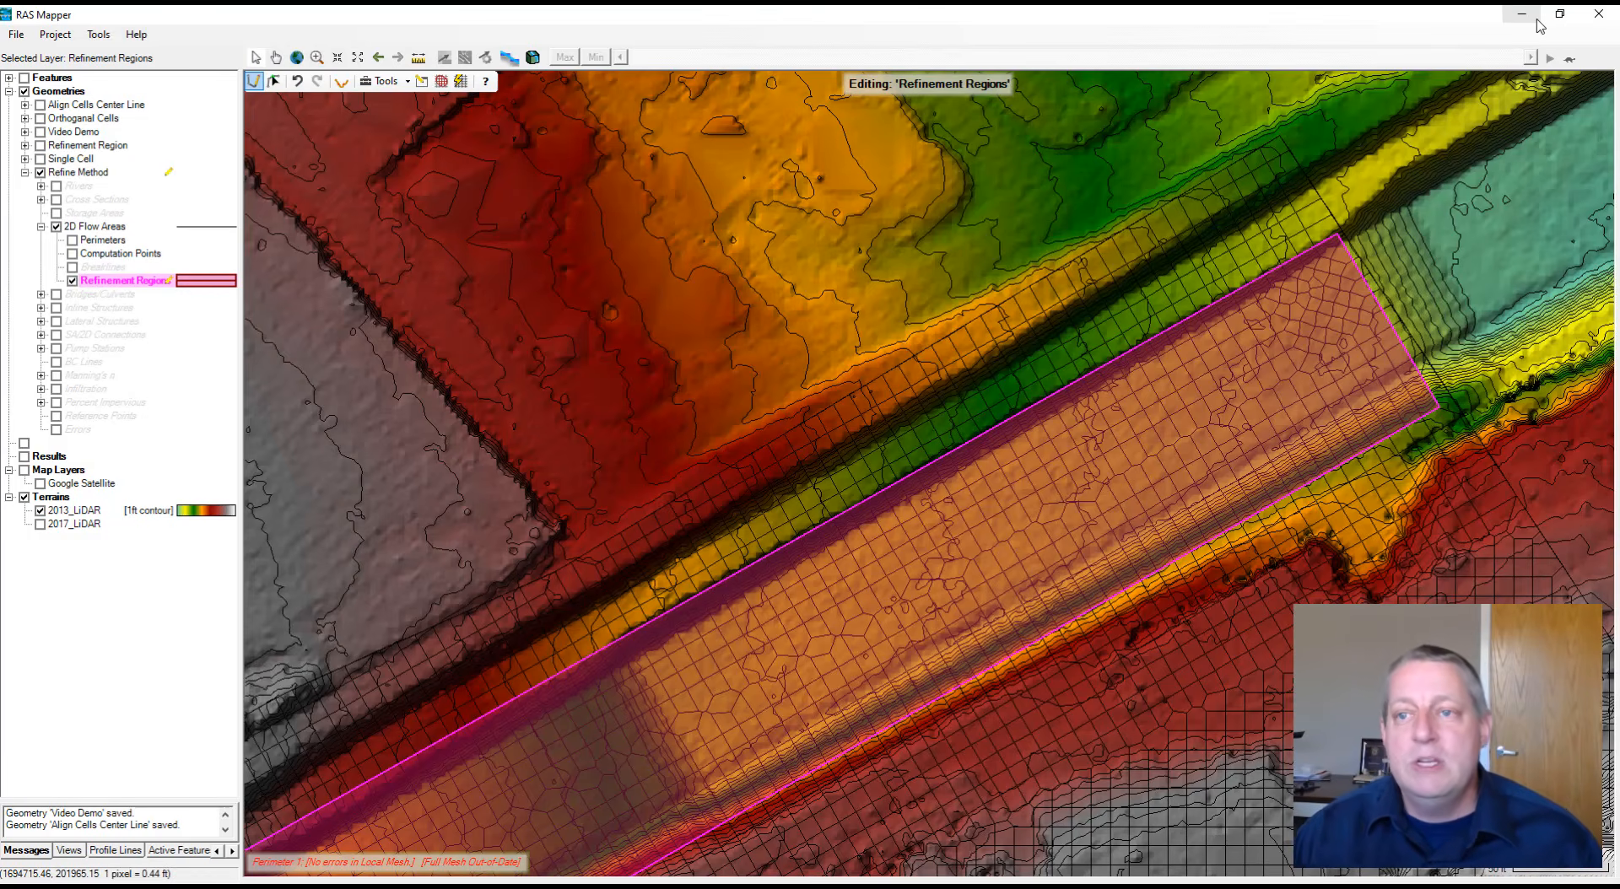
left_click(1605, 15)
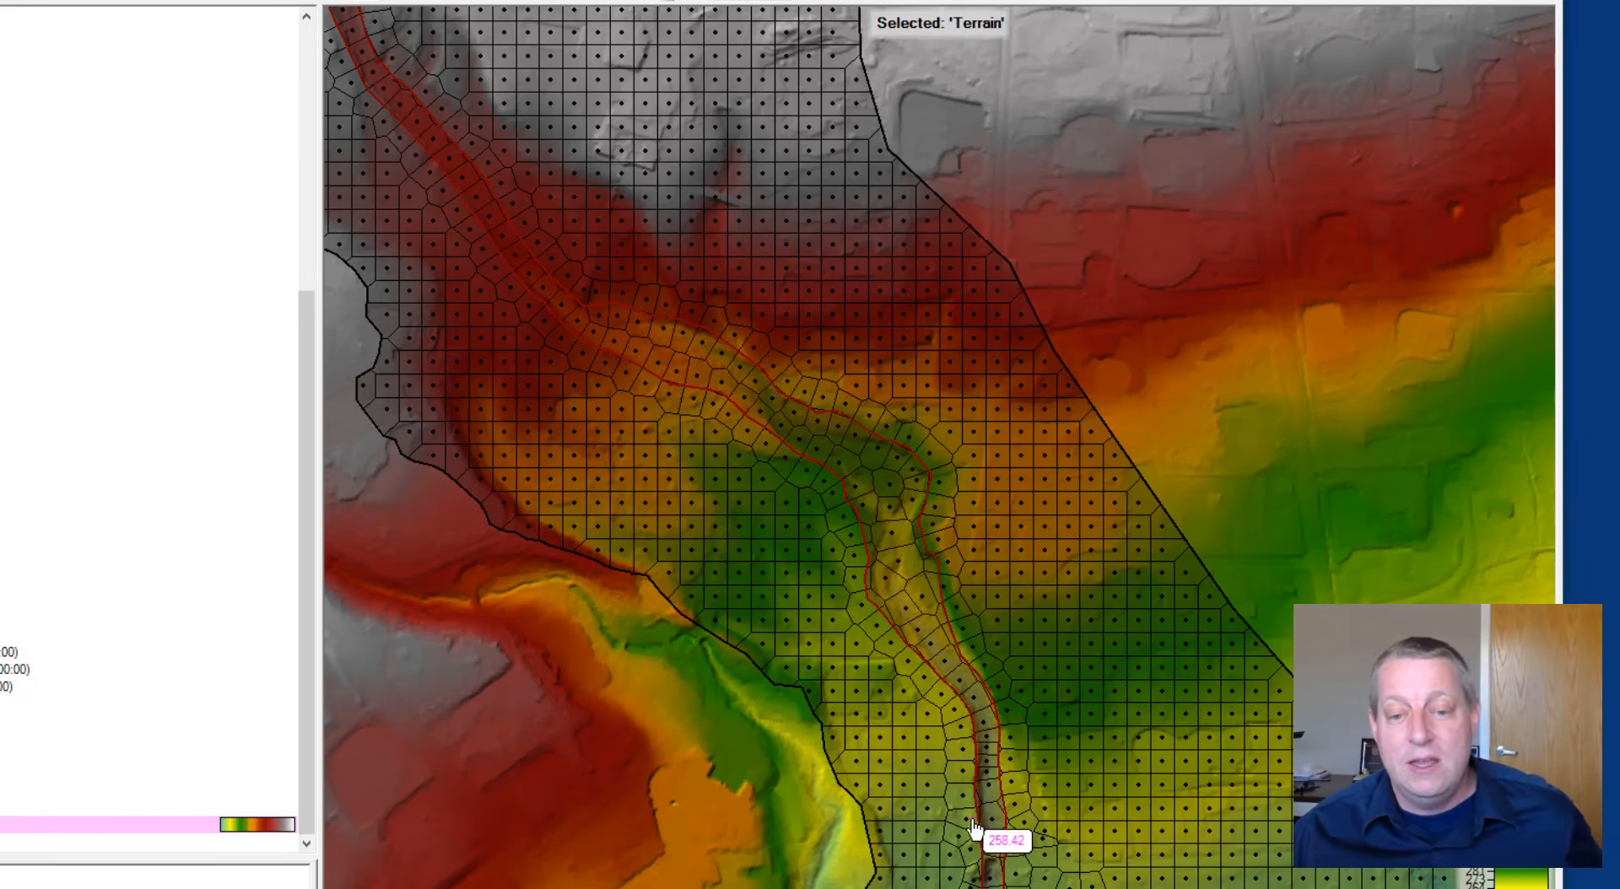
Examine how the 2D mesh cells follow the river channel, its banks and the floodplain features in the finished example models
left_click_drag(1055, 824, 983, 448)
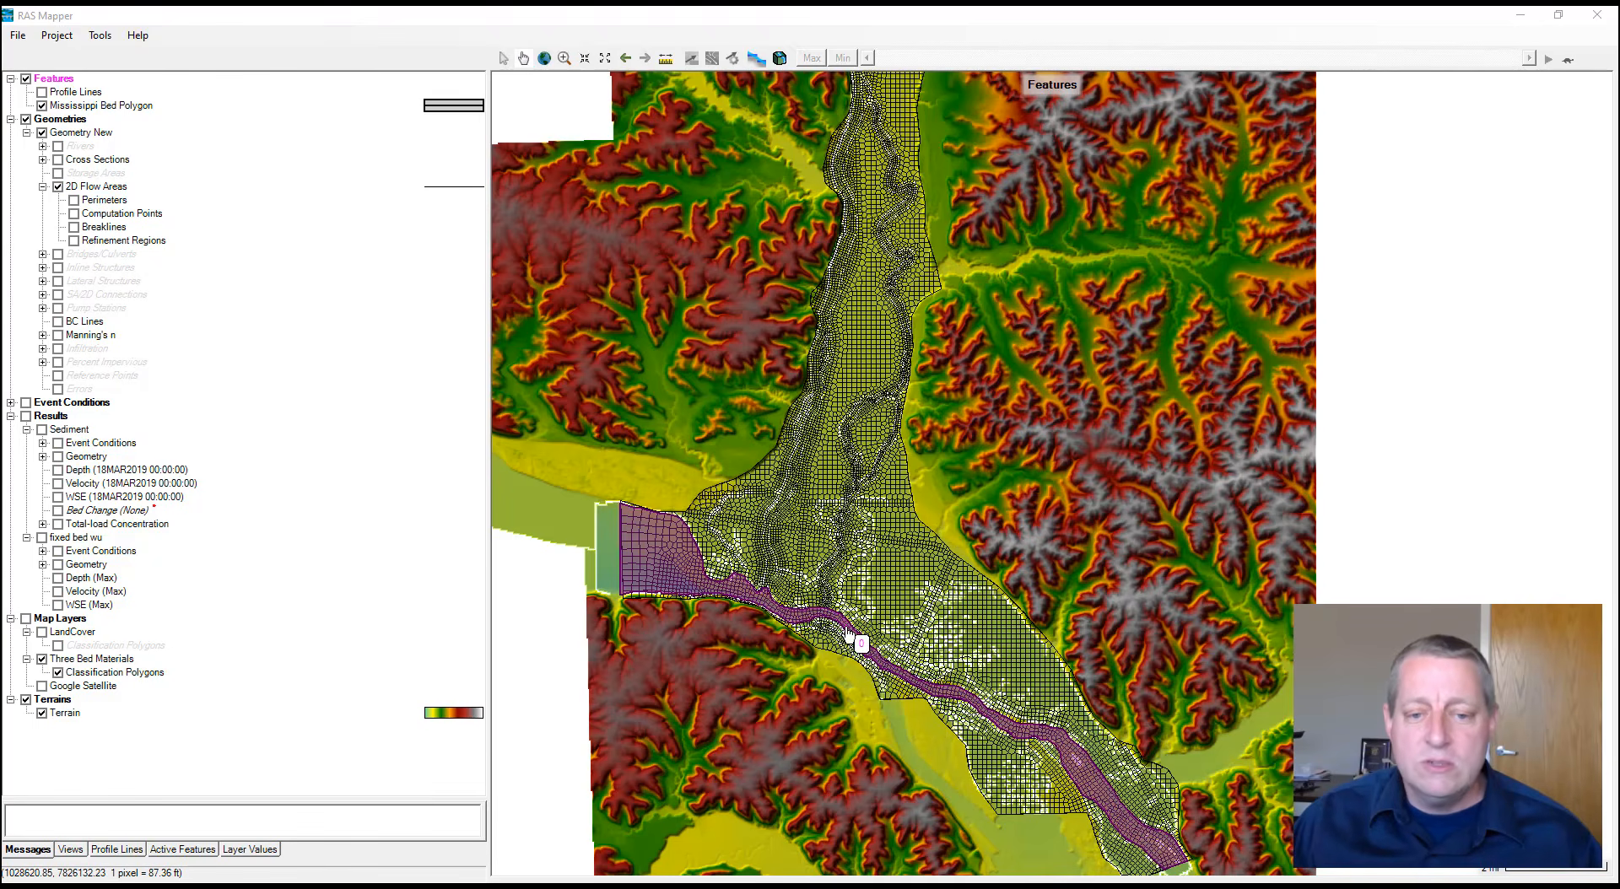
scroll(848, 634, "up", 5)
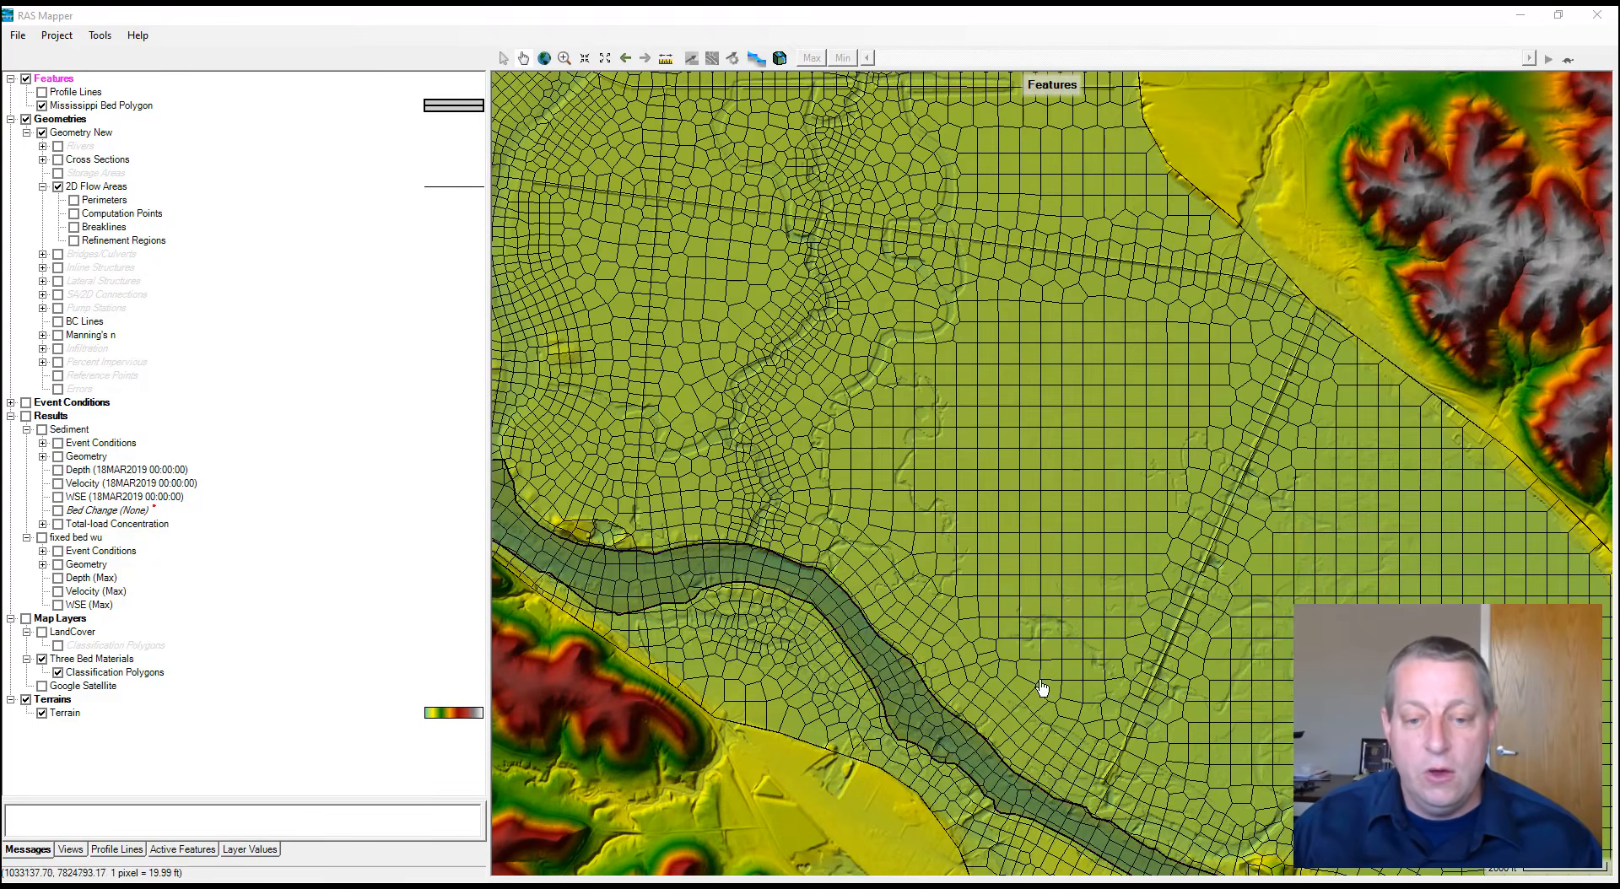
left_click_drag(1042, 688, 1028, 397)
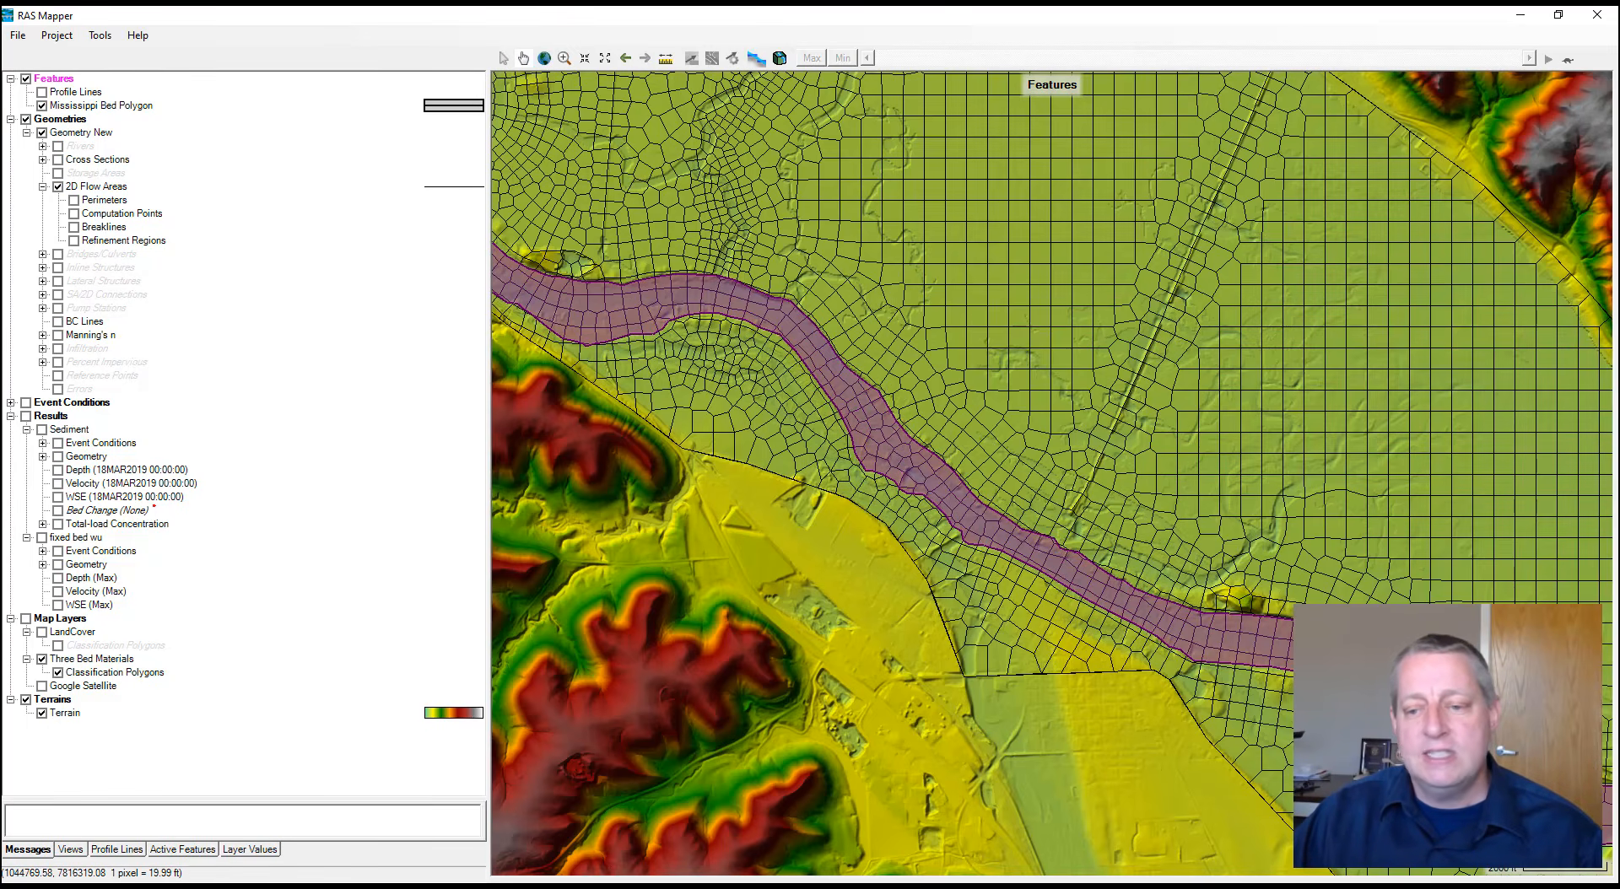
scroll(1463, 751, "up", 2)
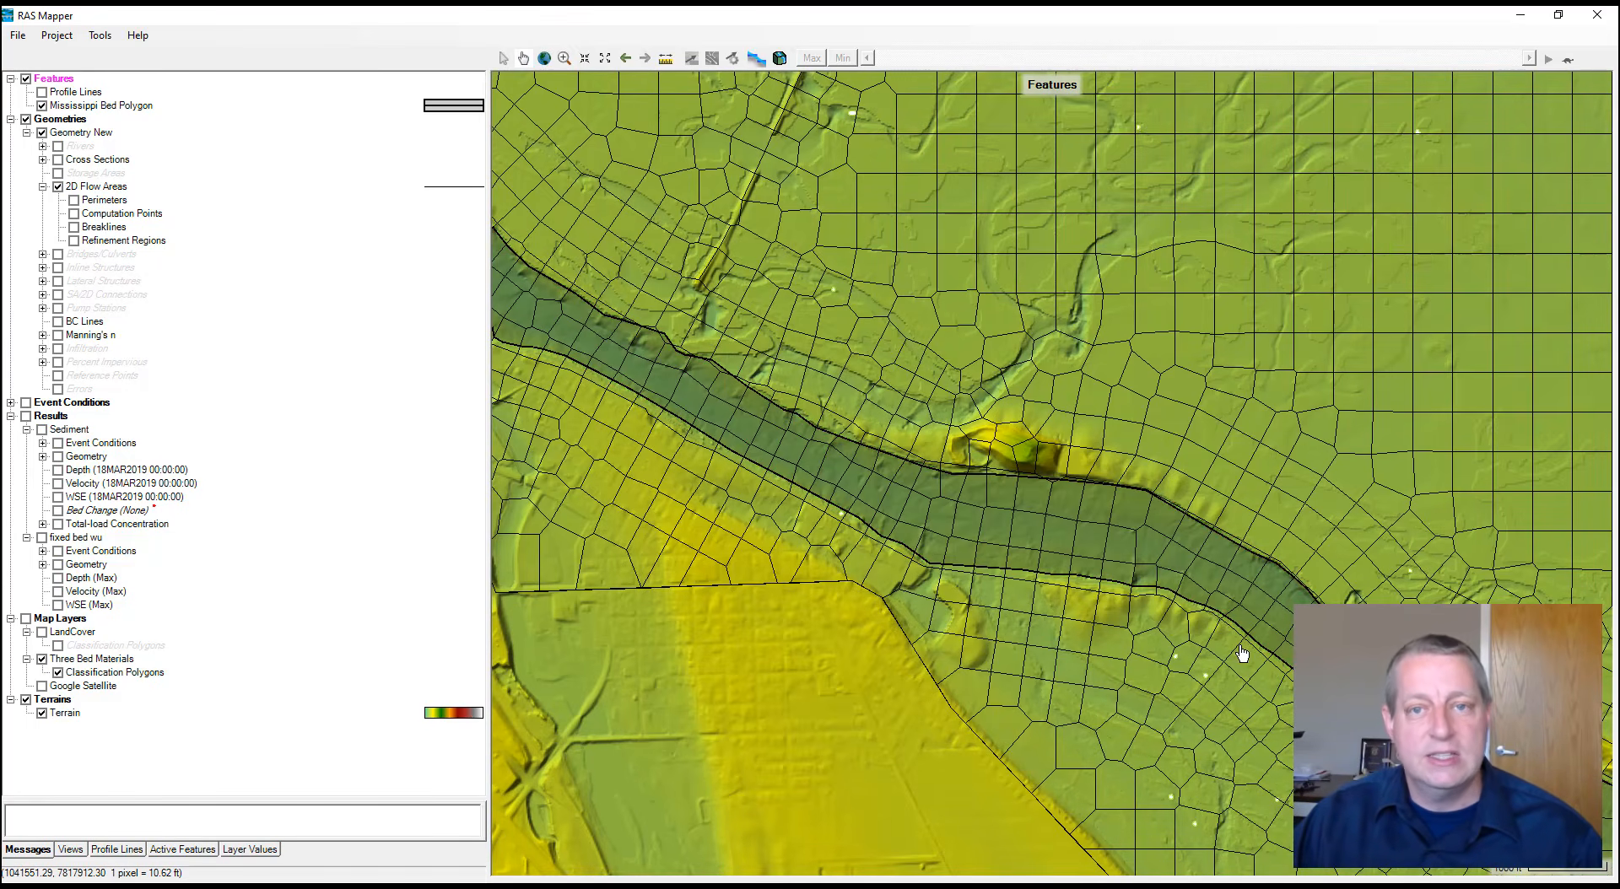
scroll(761, 238, "down", 2)
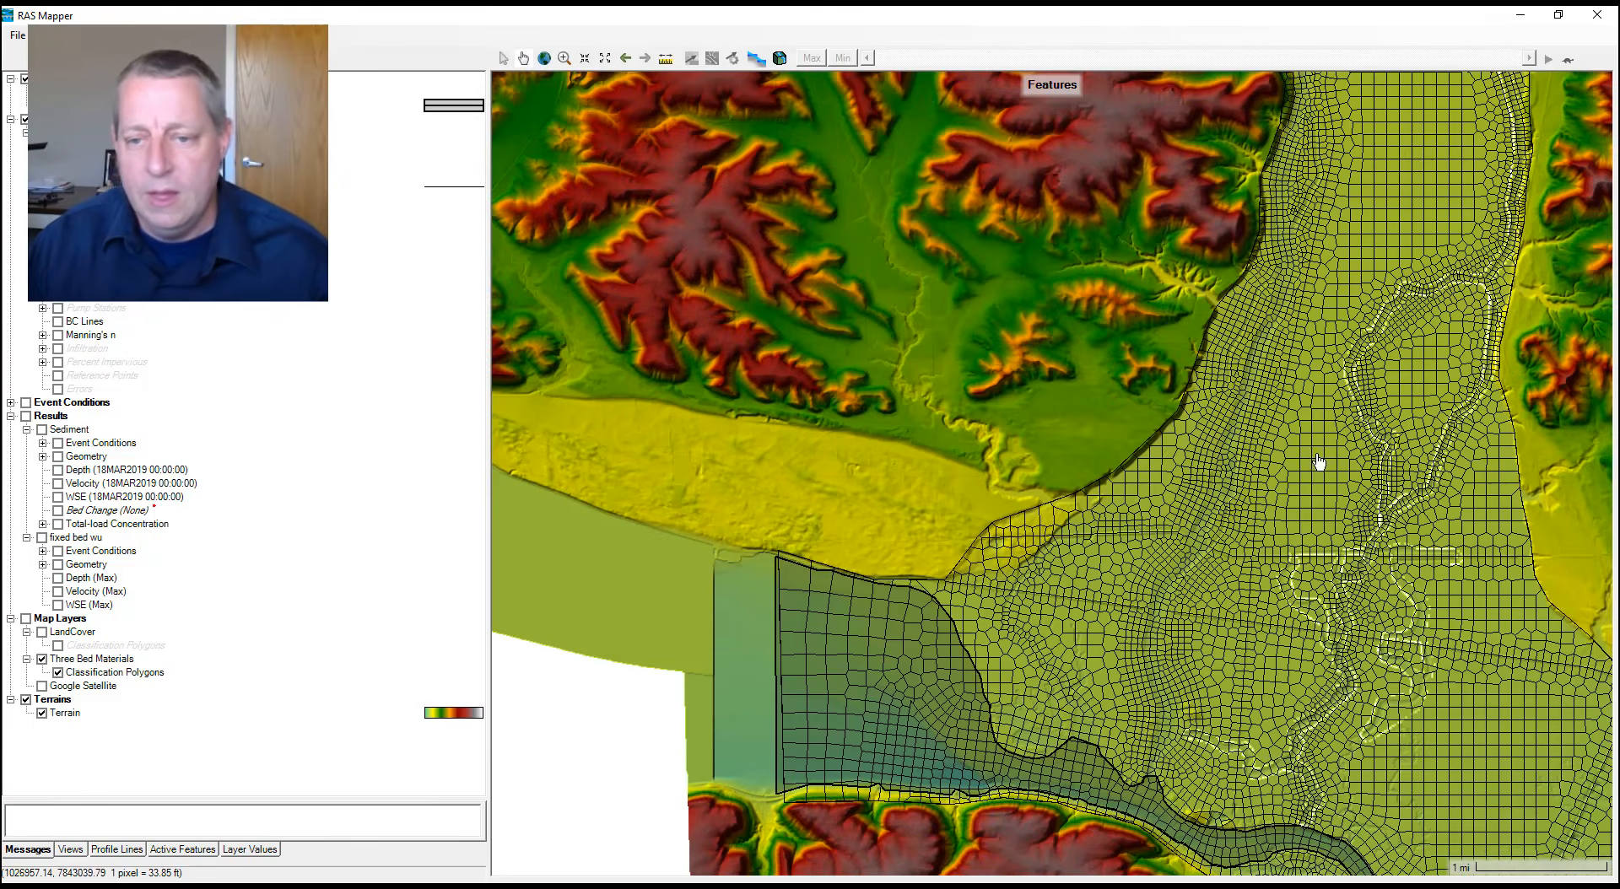
scroll(1283, 447, "up", 2)
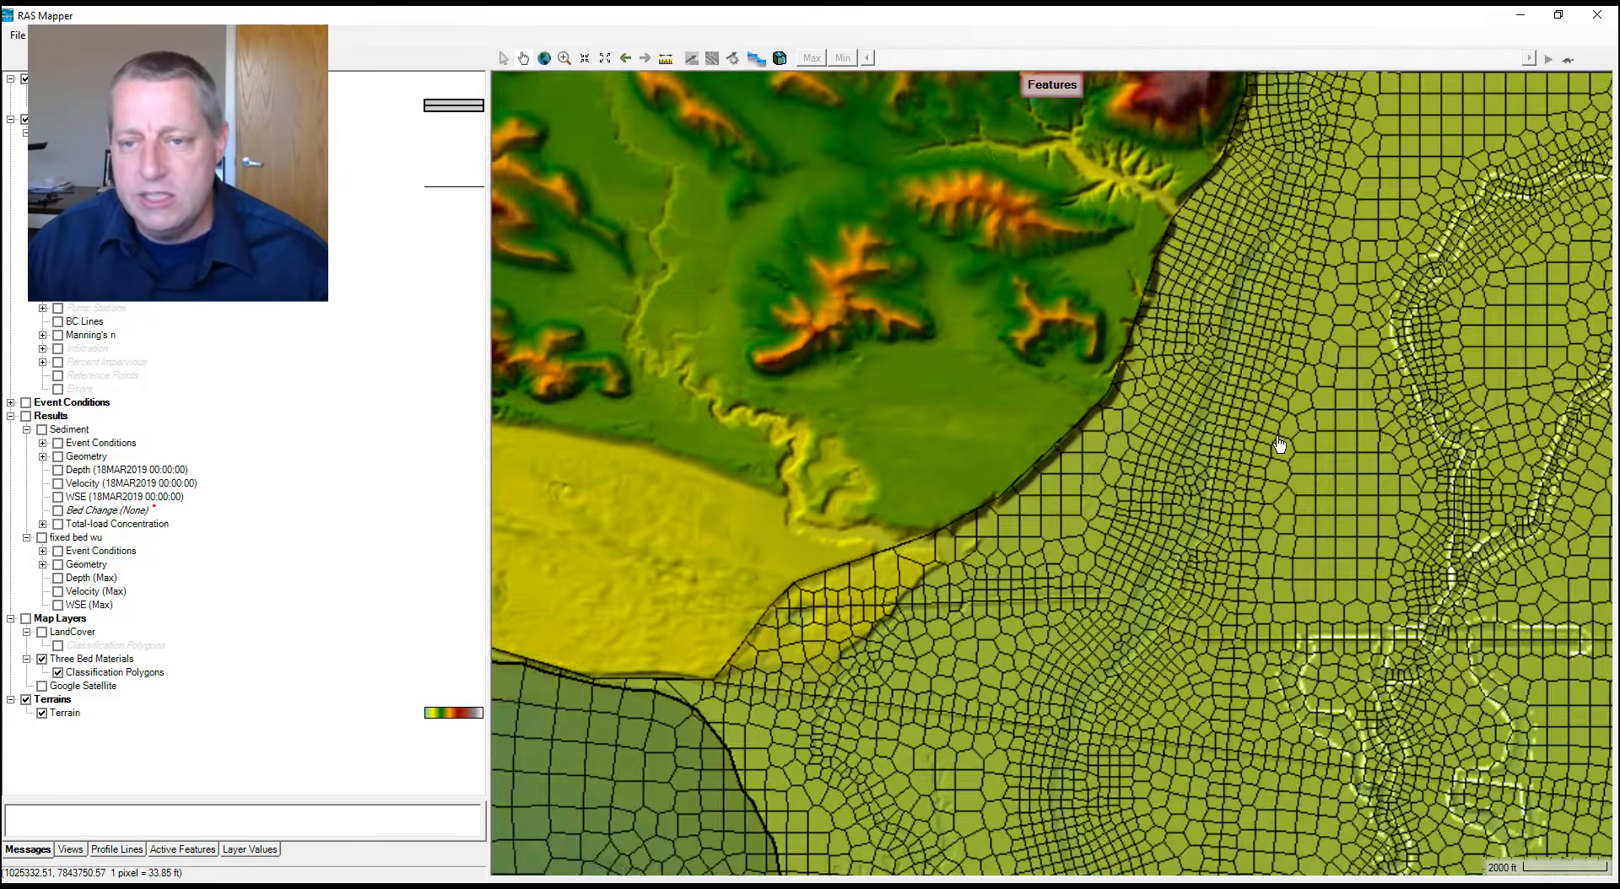